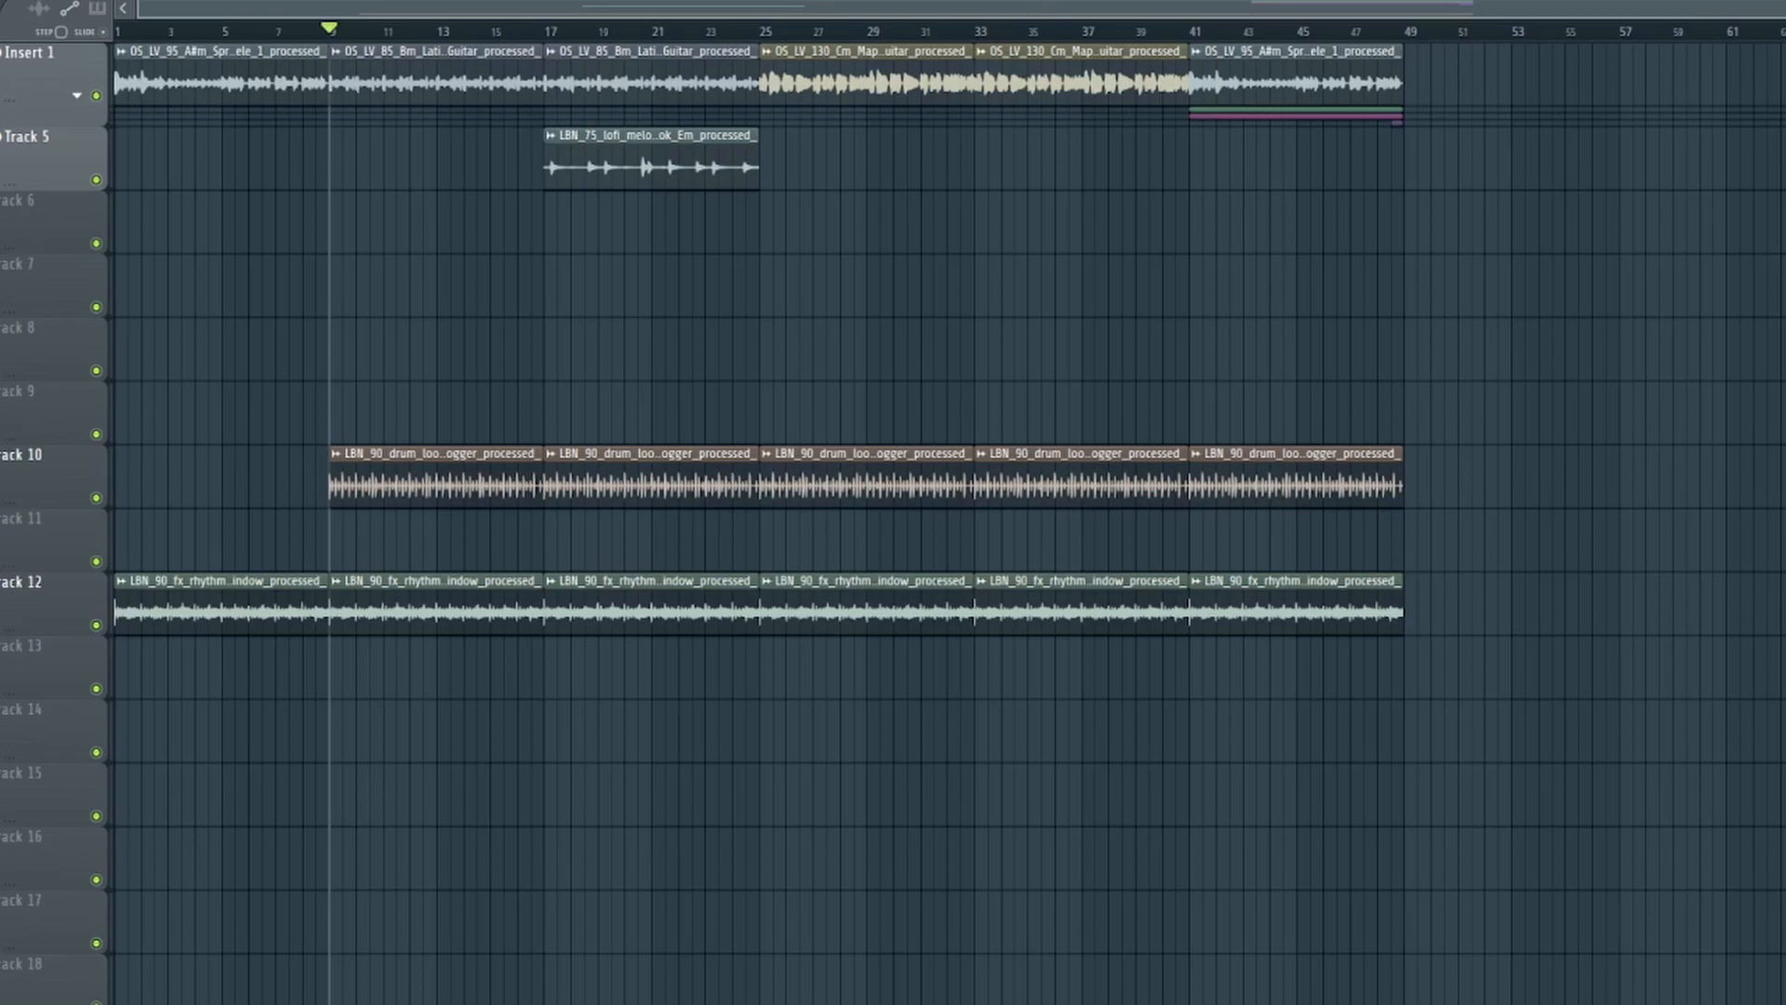
scroll(406, 35, up, 5)
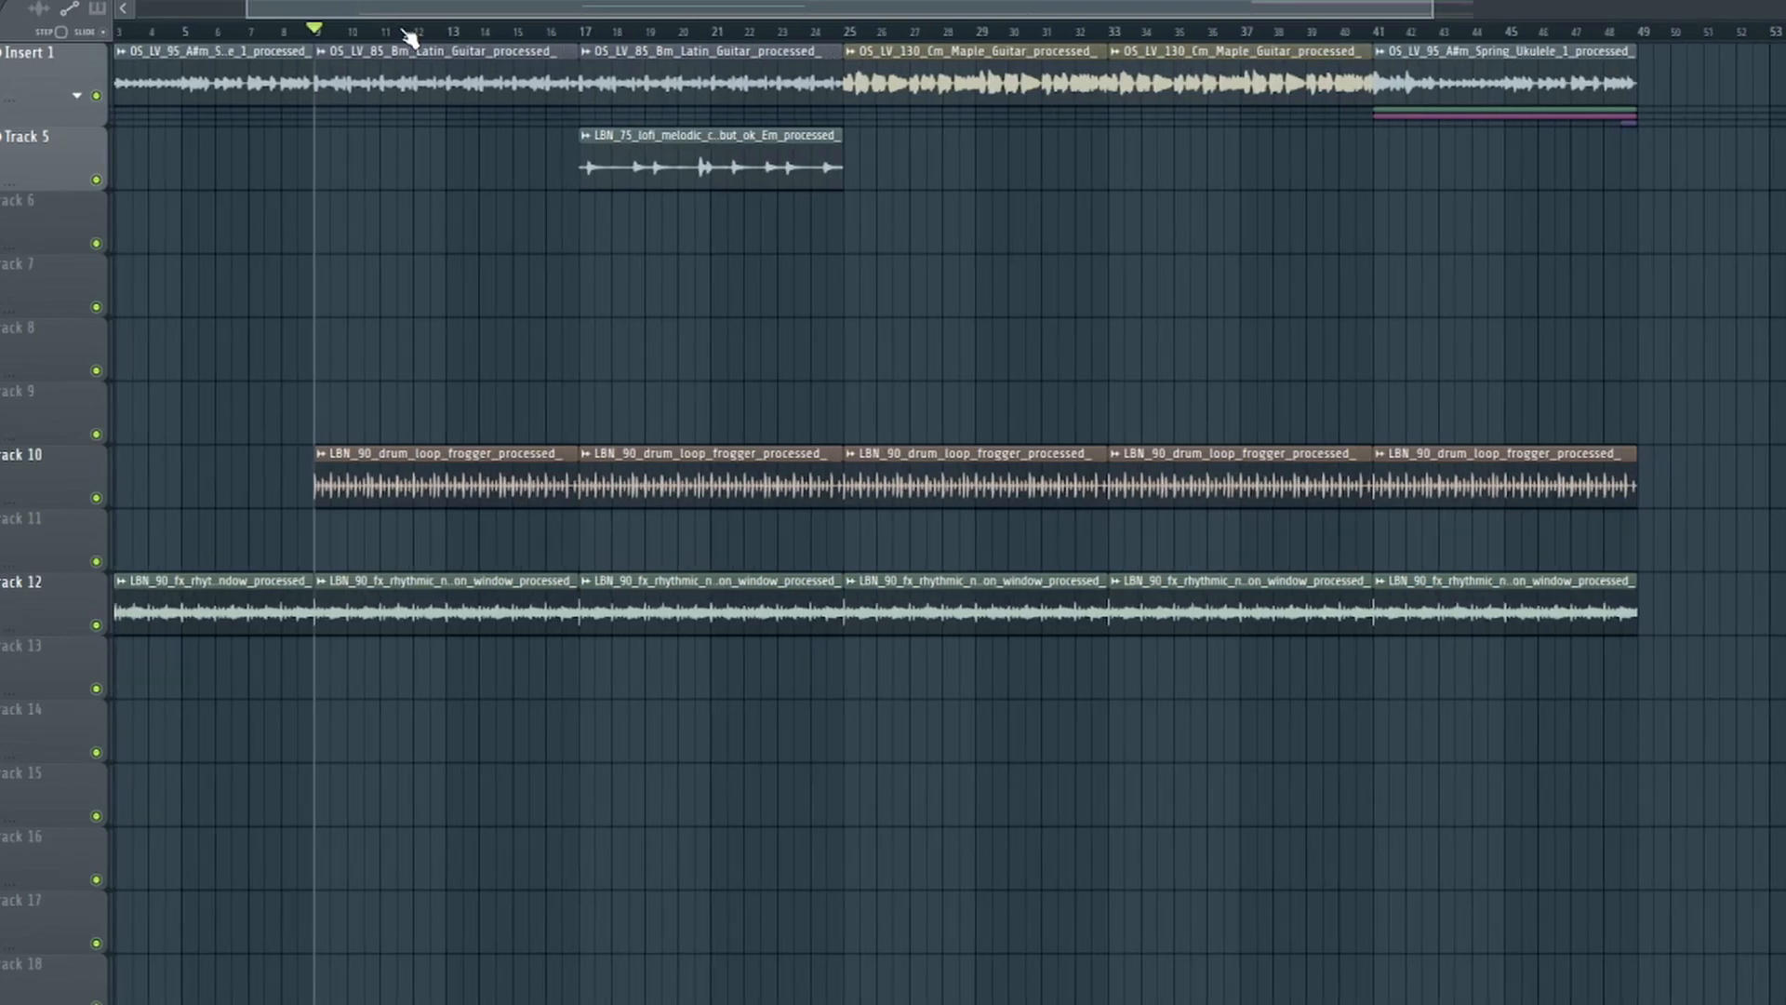
mouse_move(469, 18)
mouse_down()
mouse_move(170, 30)
mouse_move(391, 14)
mouse_move(242, 0)
mouse_move(527, 32)
mouse_move(338, 27)
mouse_move(502, 17)
mouse_move(460, 9)
mouse_up()
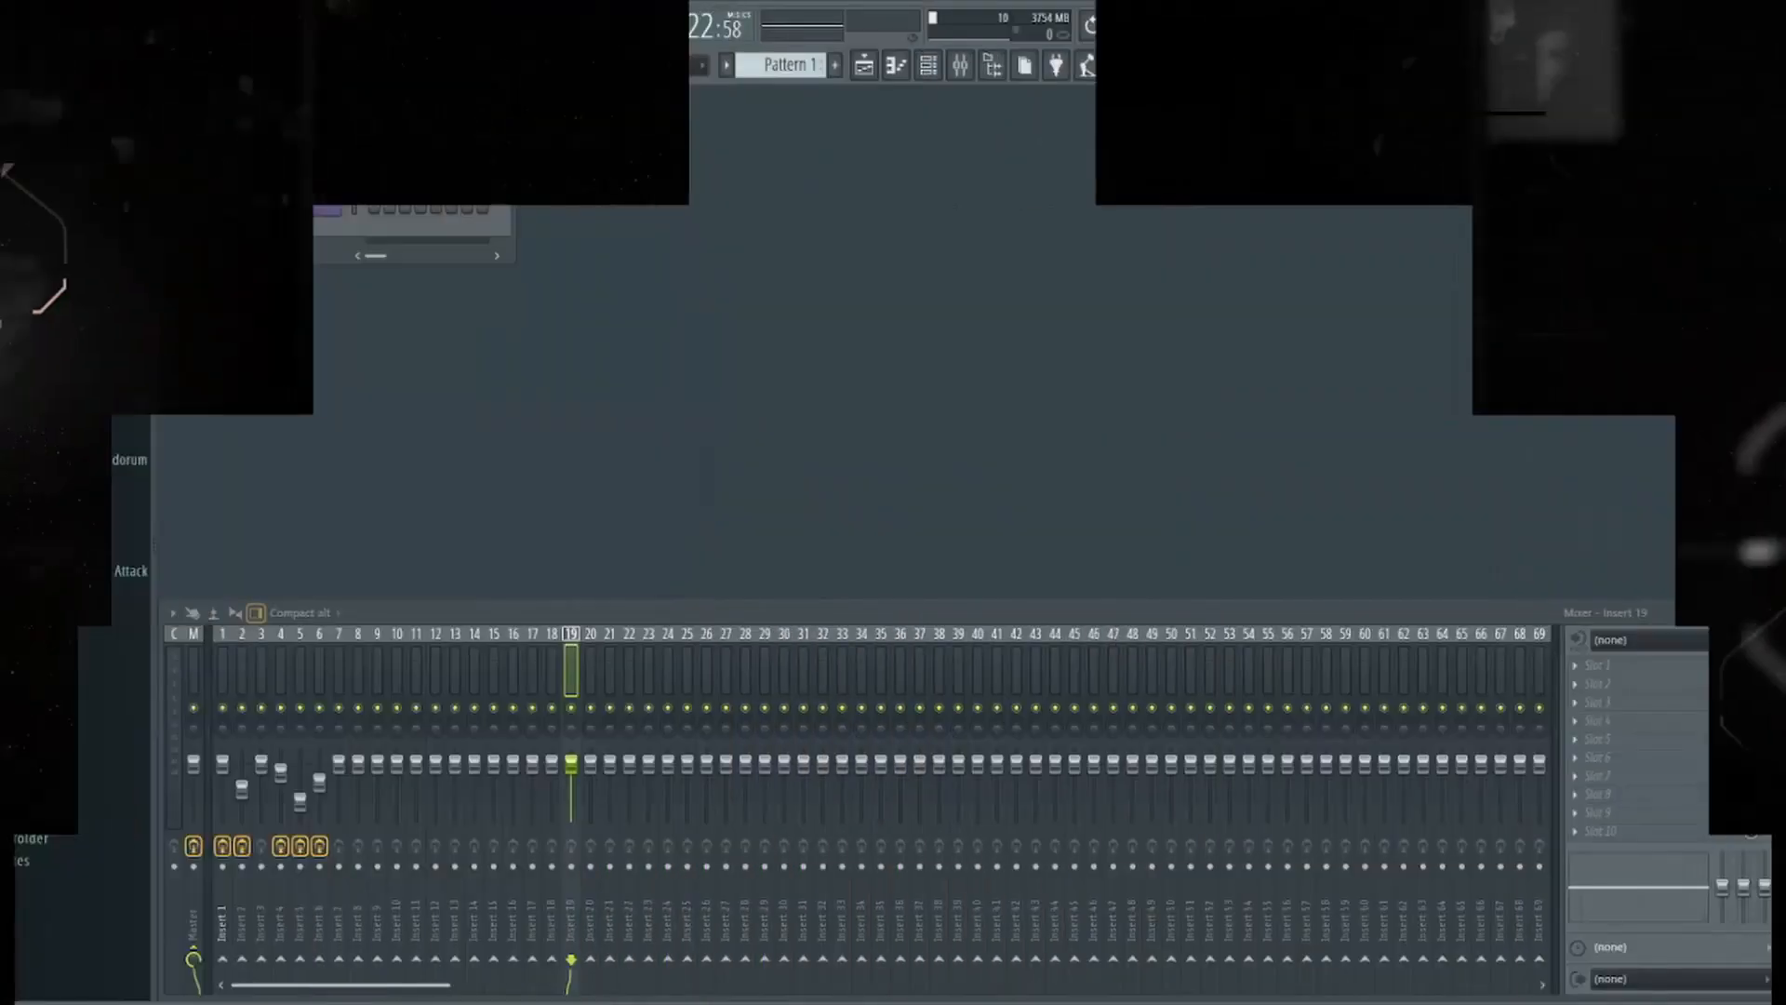
- Look through the effect chains of mixer Inserts 4 to 1 and select the Master track
click(280, 652)
click(261, 640)
click(242, 640)
click(222, 640)
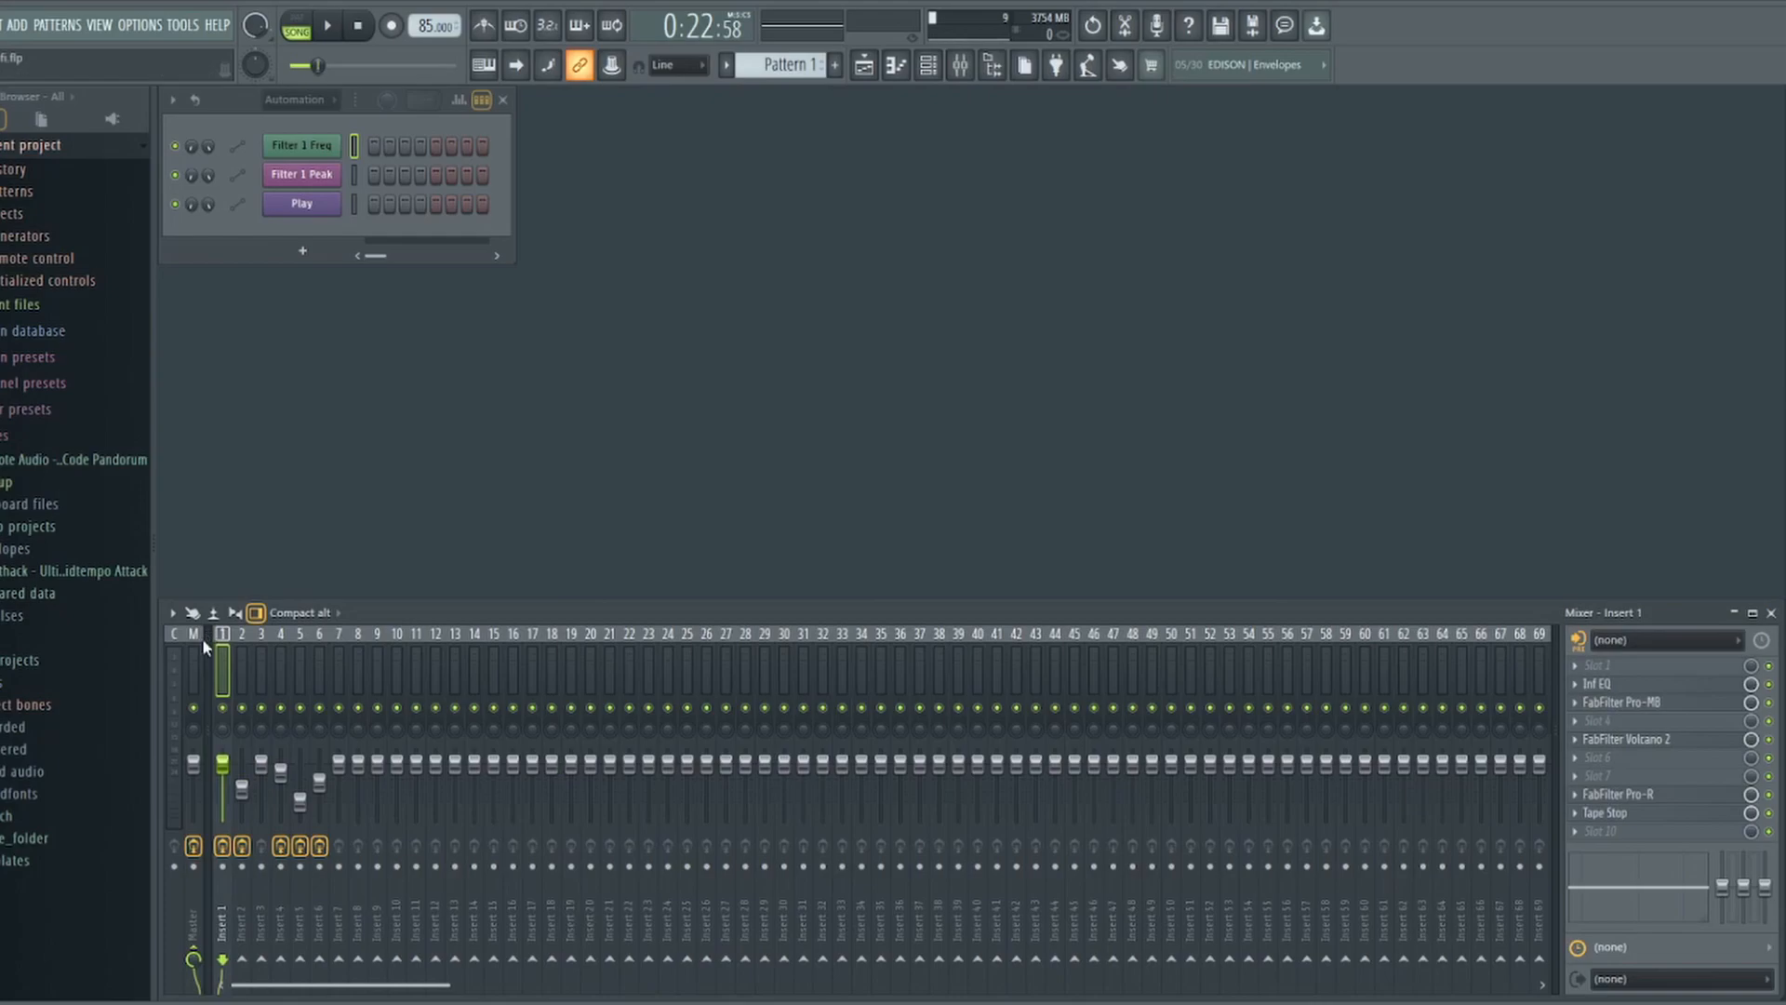
click(193, 640)
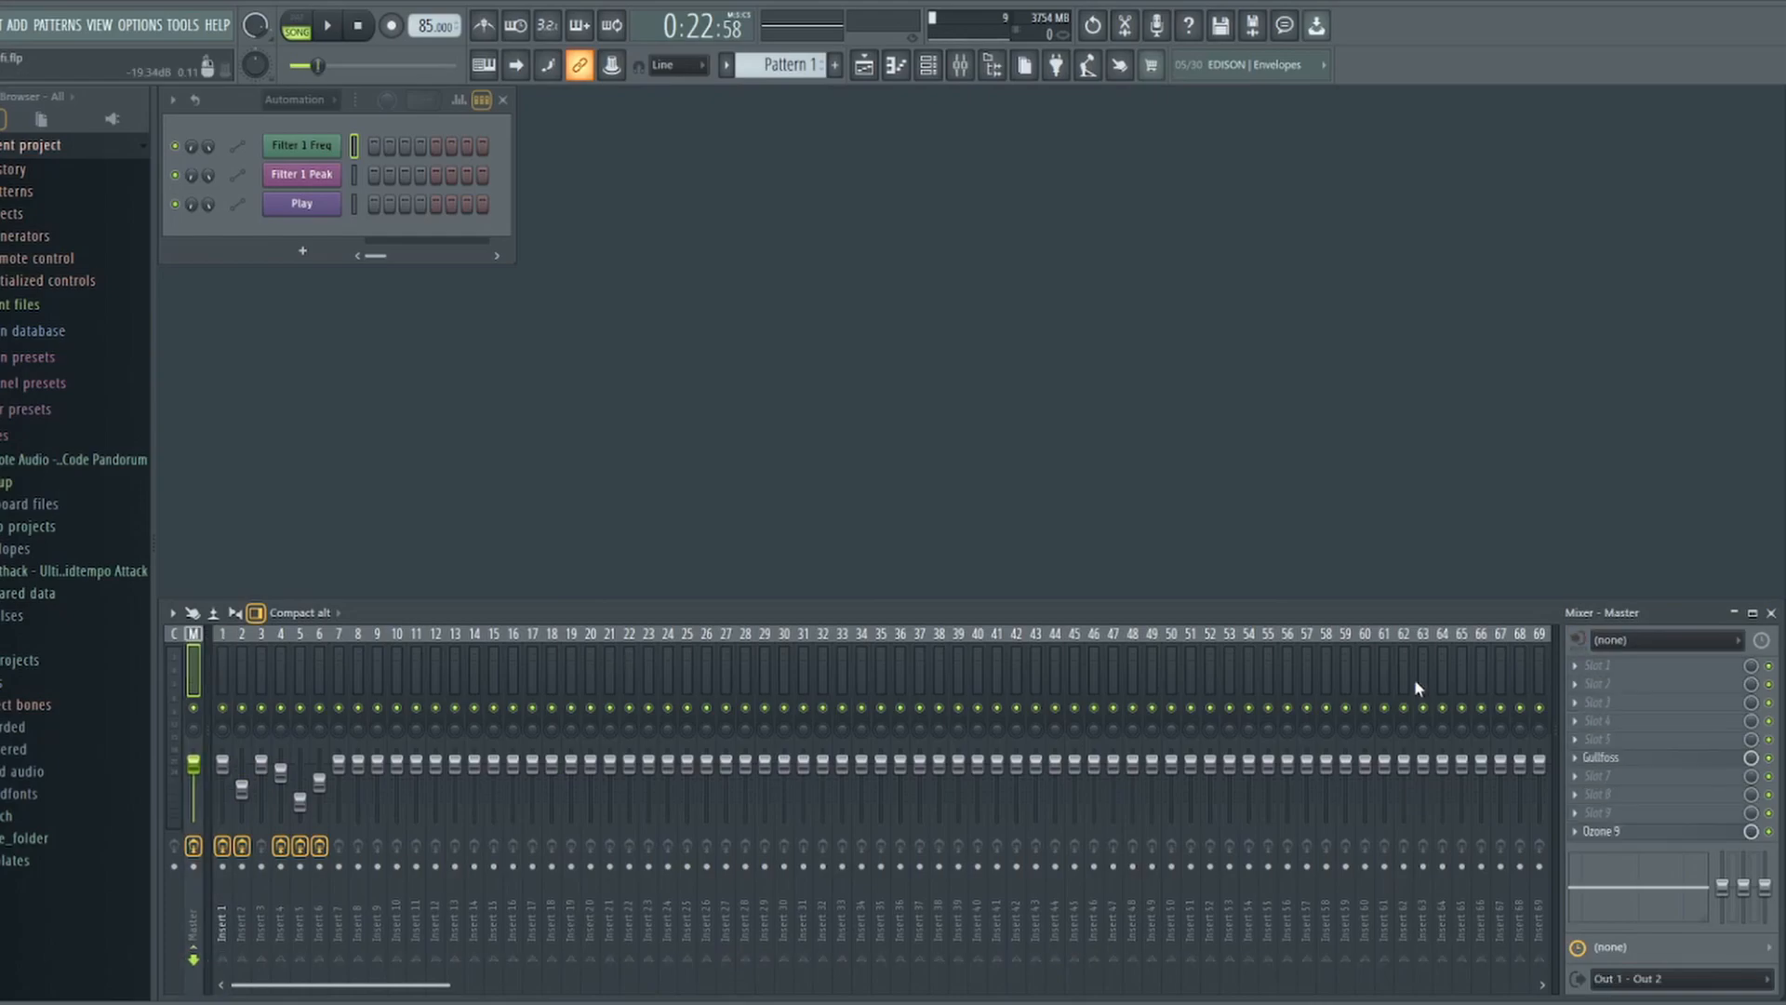
- Open Gullfoss on the Master track, play the song to watch its equalizer curve react, stop playback and close the plugin
click(1605, 757)
drag(1008, 255, 1121, 111)
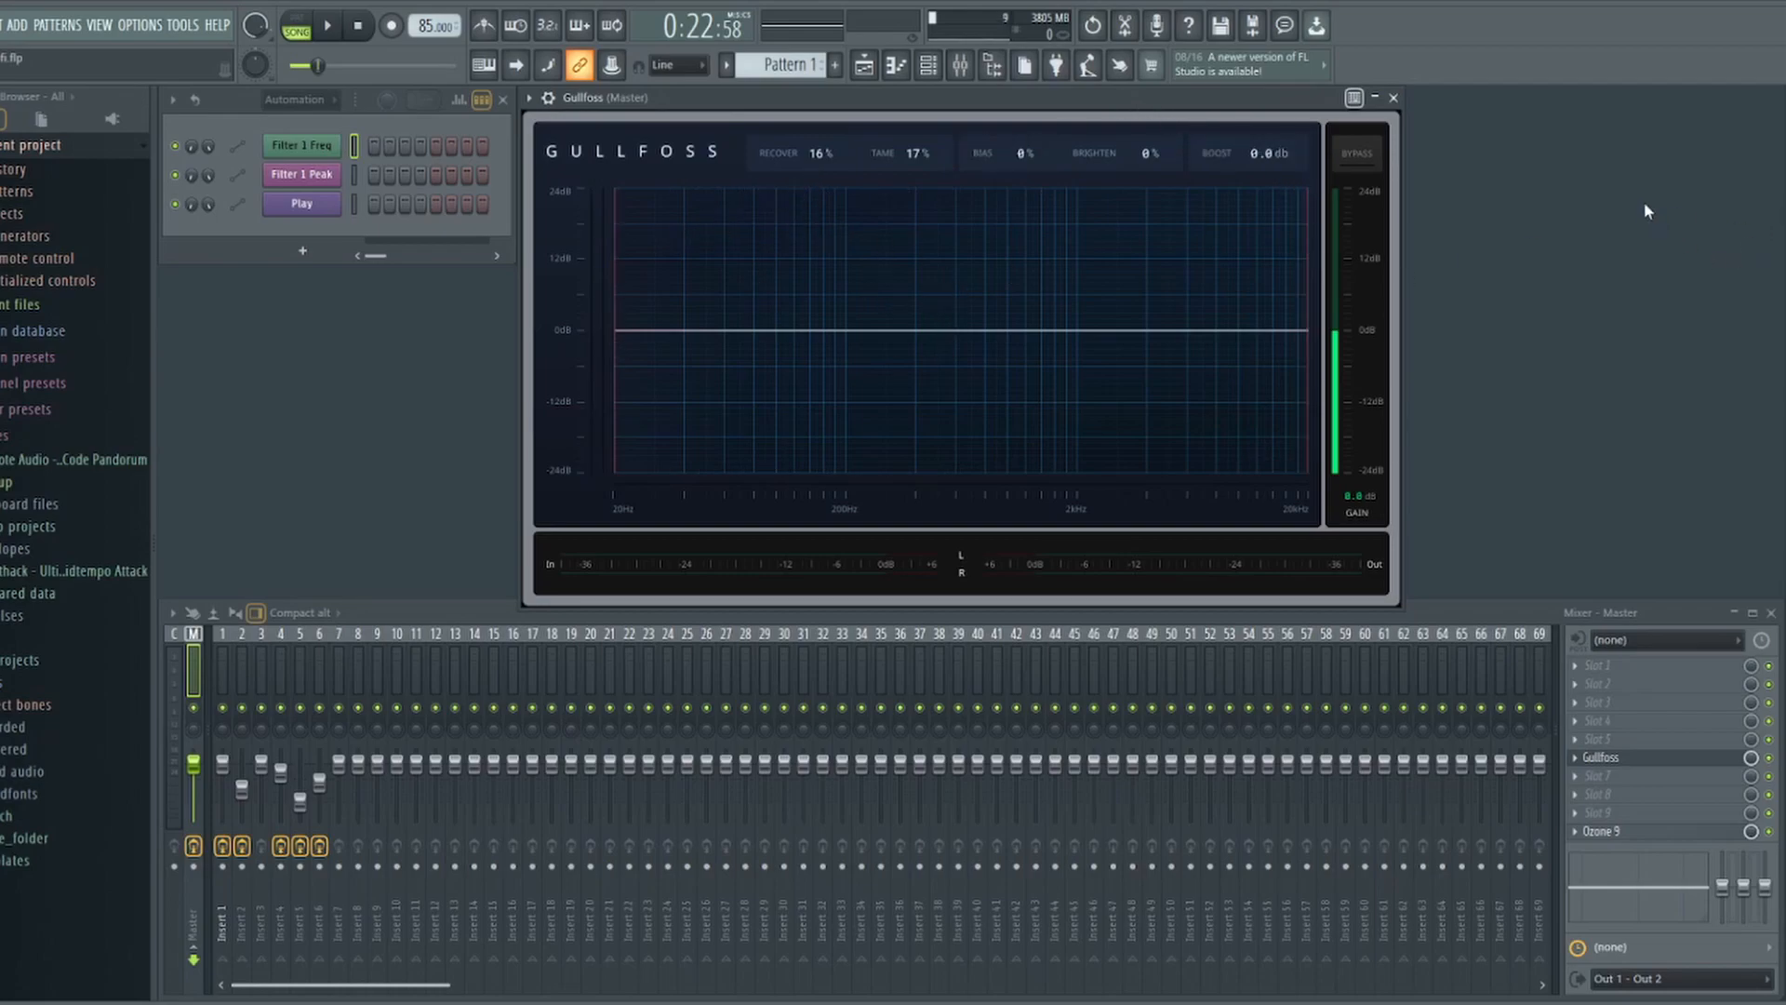
key(space)
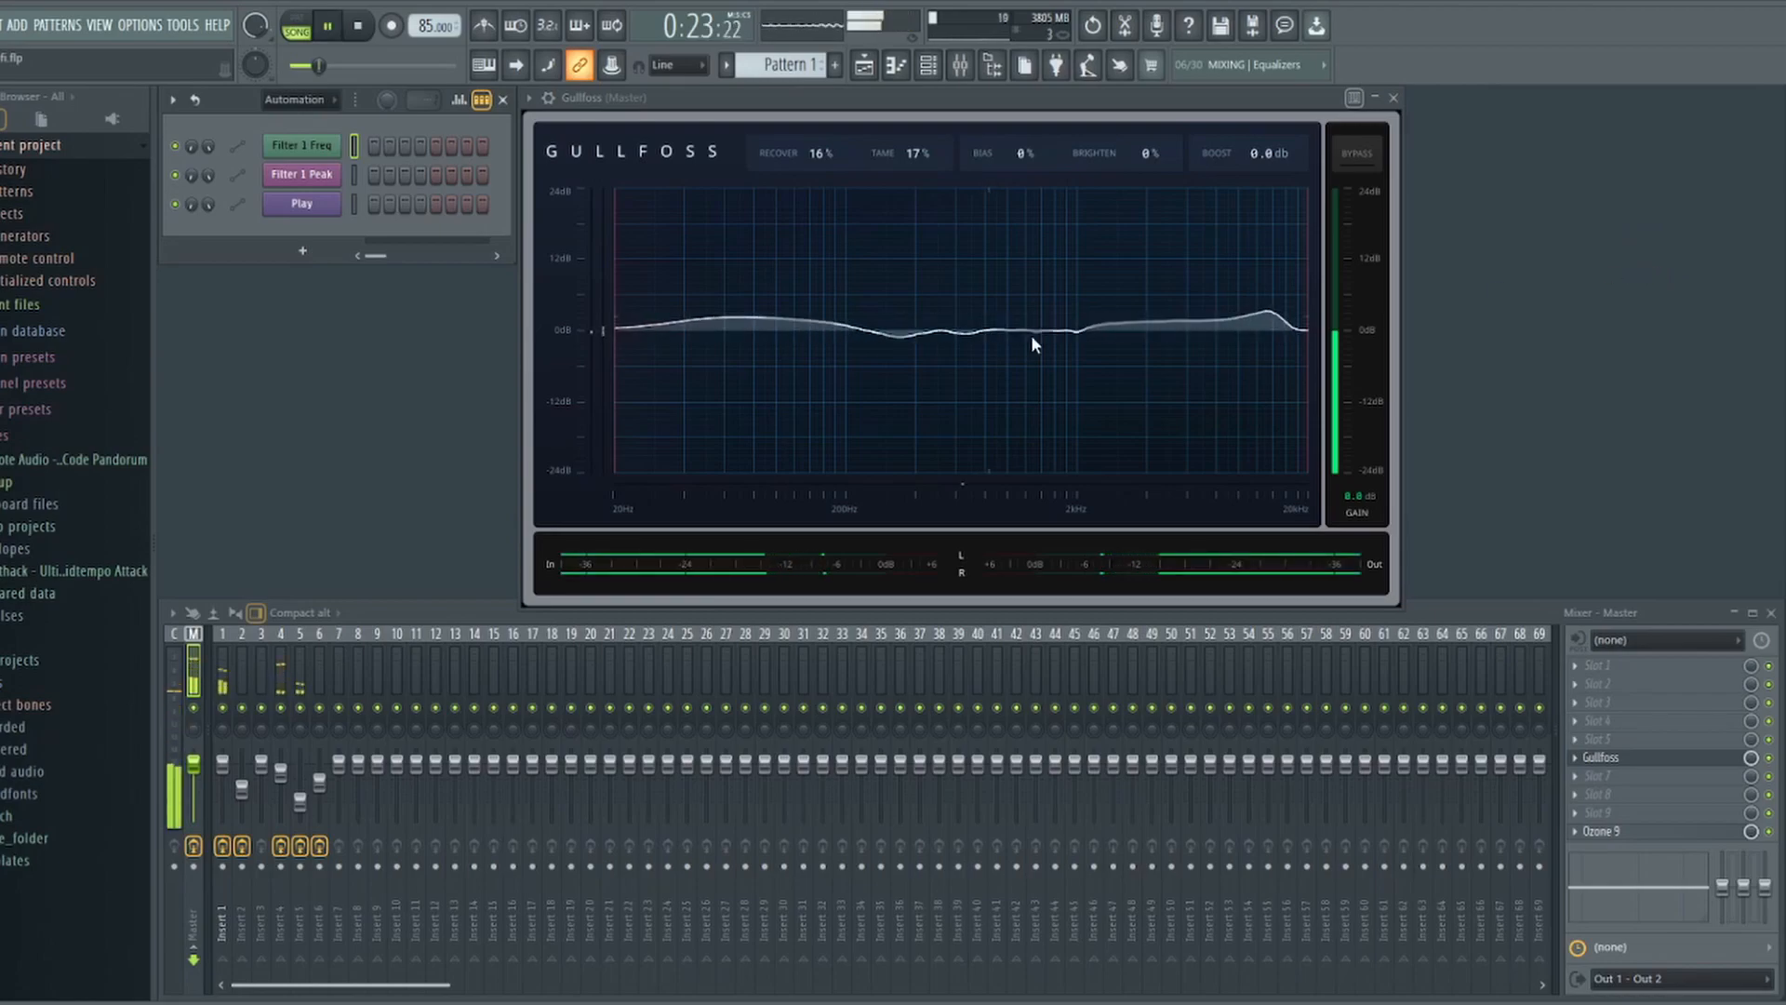
key(space)
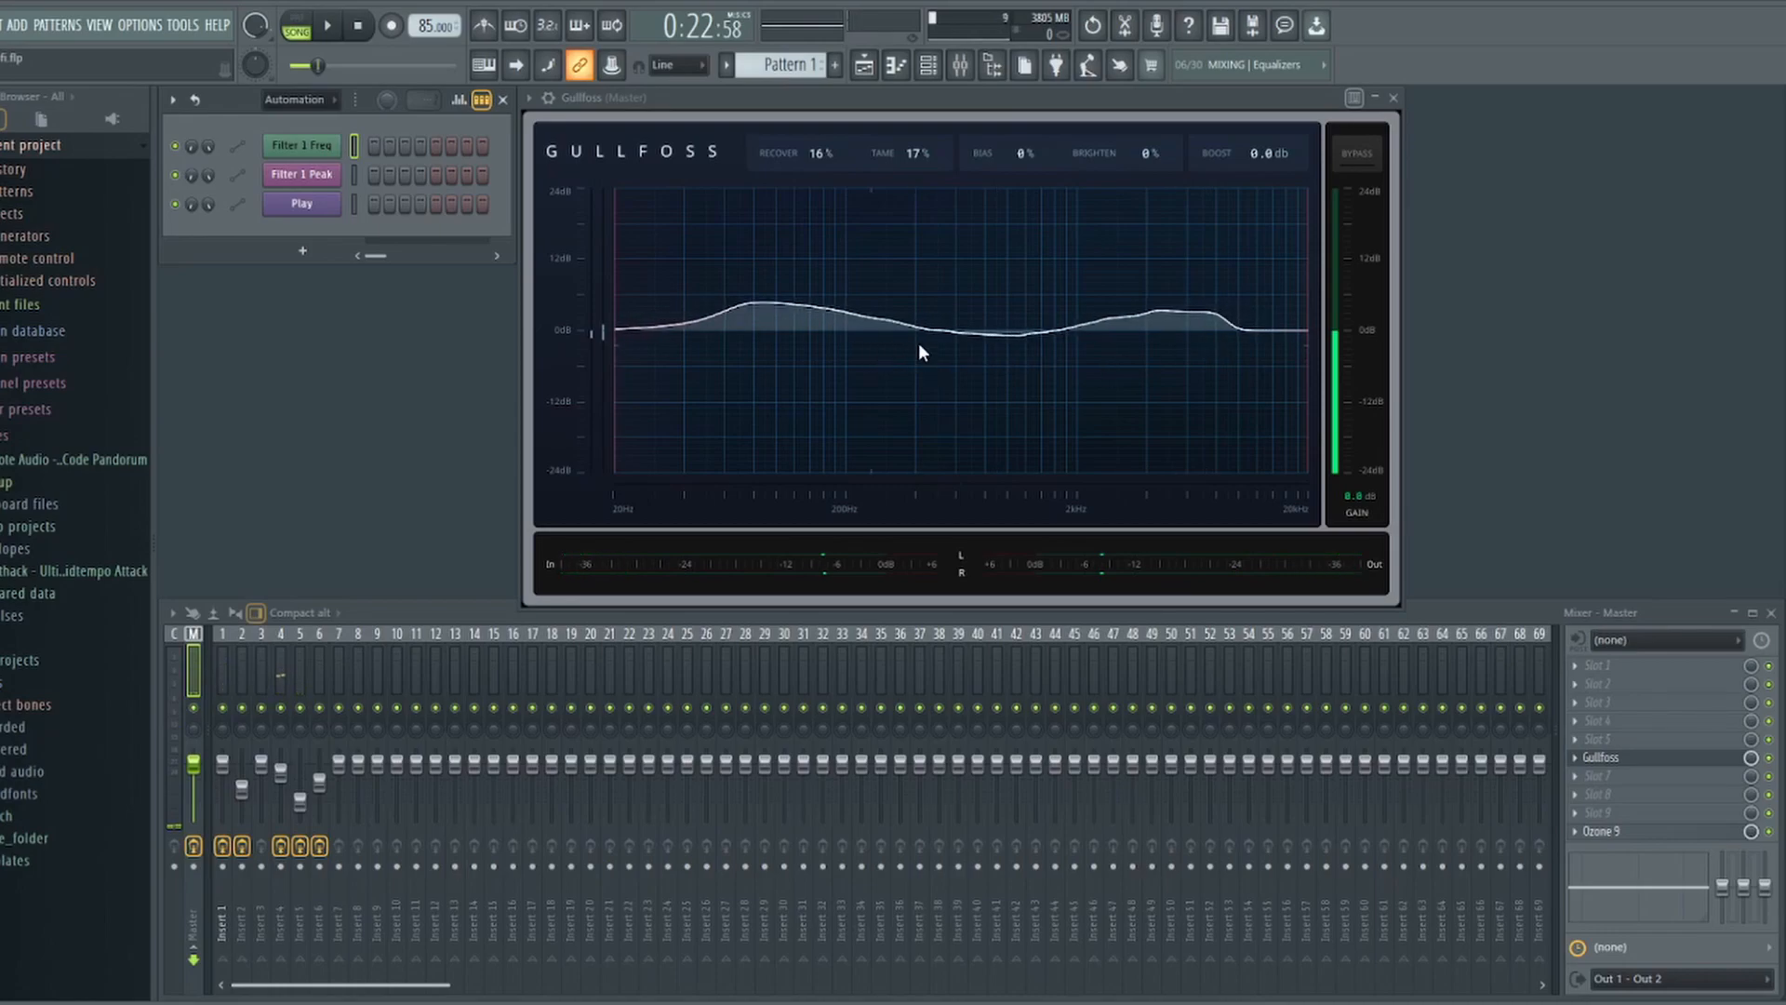
click(1394, 99)
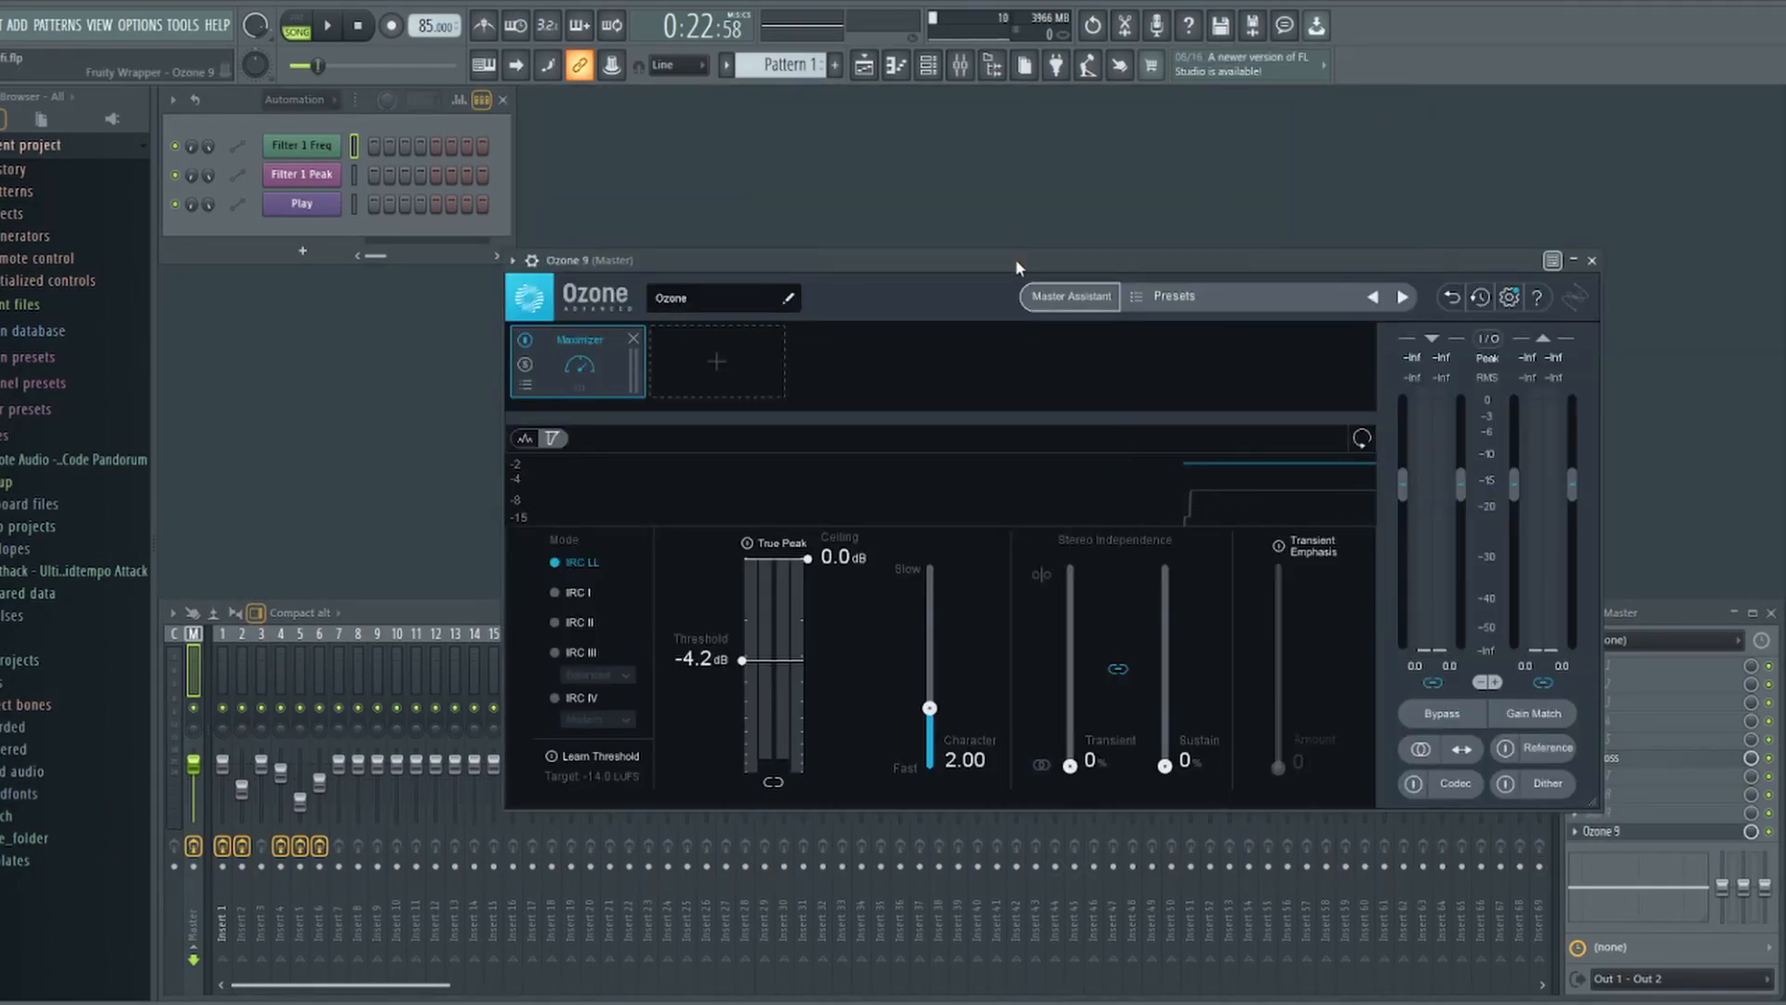
- Review the Ozone 9 Maximizer on the Master and the Infinity EQ on Insert 1, closing each plugin window
drag(1016, 263, 1031, 101)
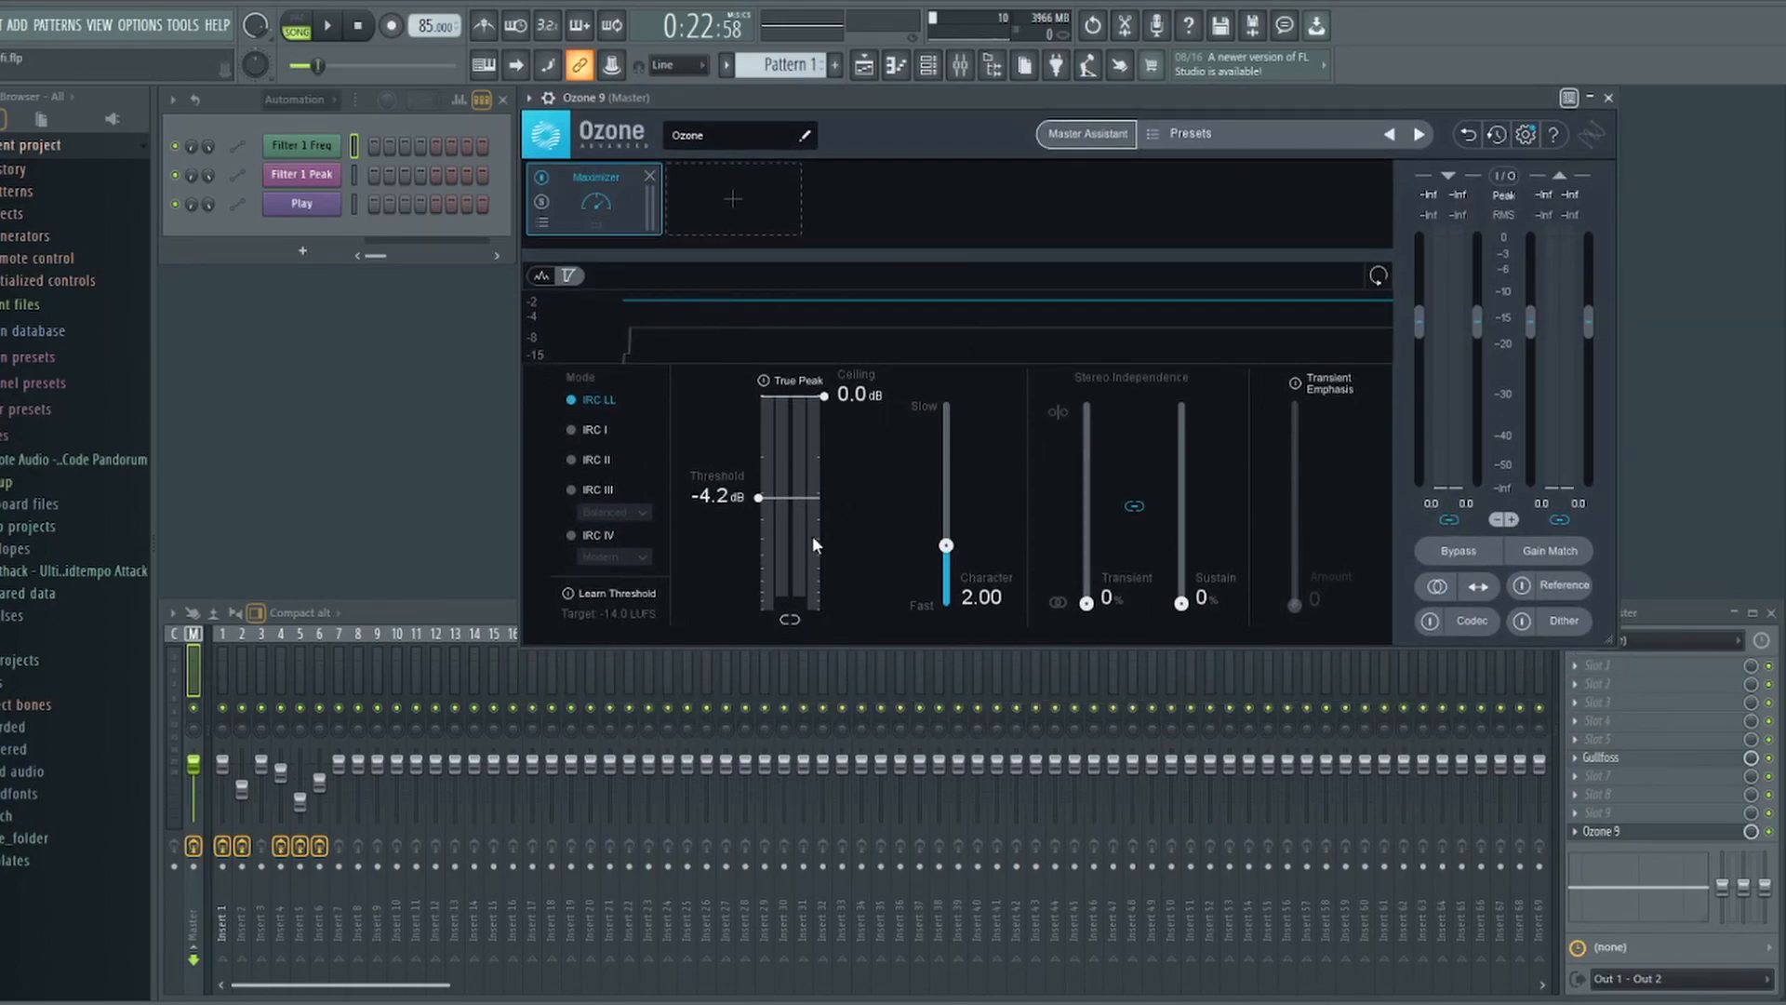
click(1611, 98)
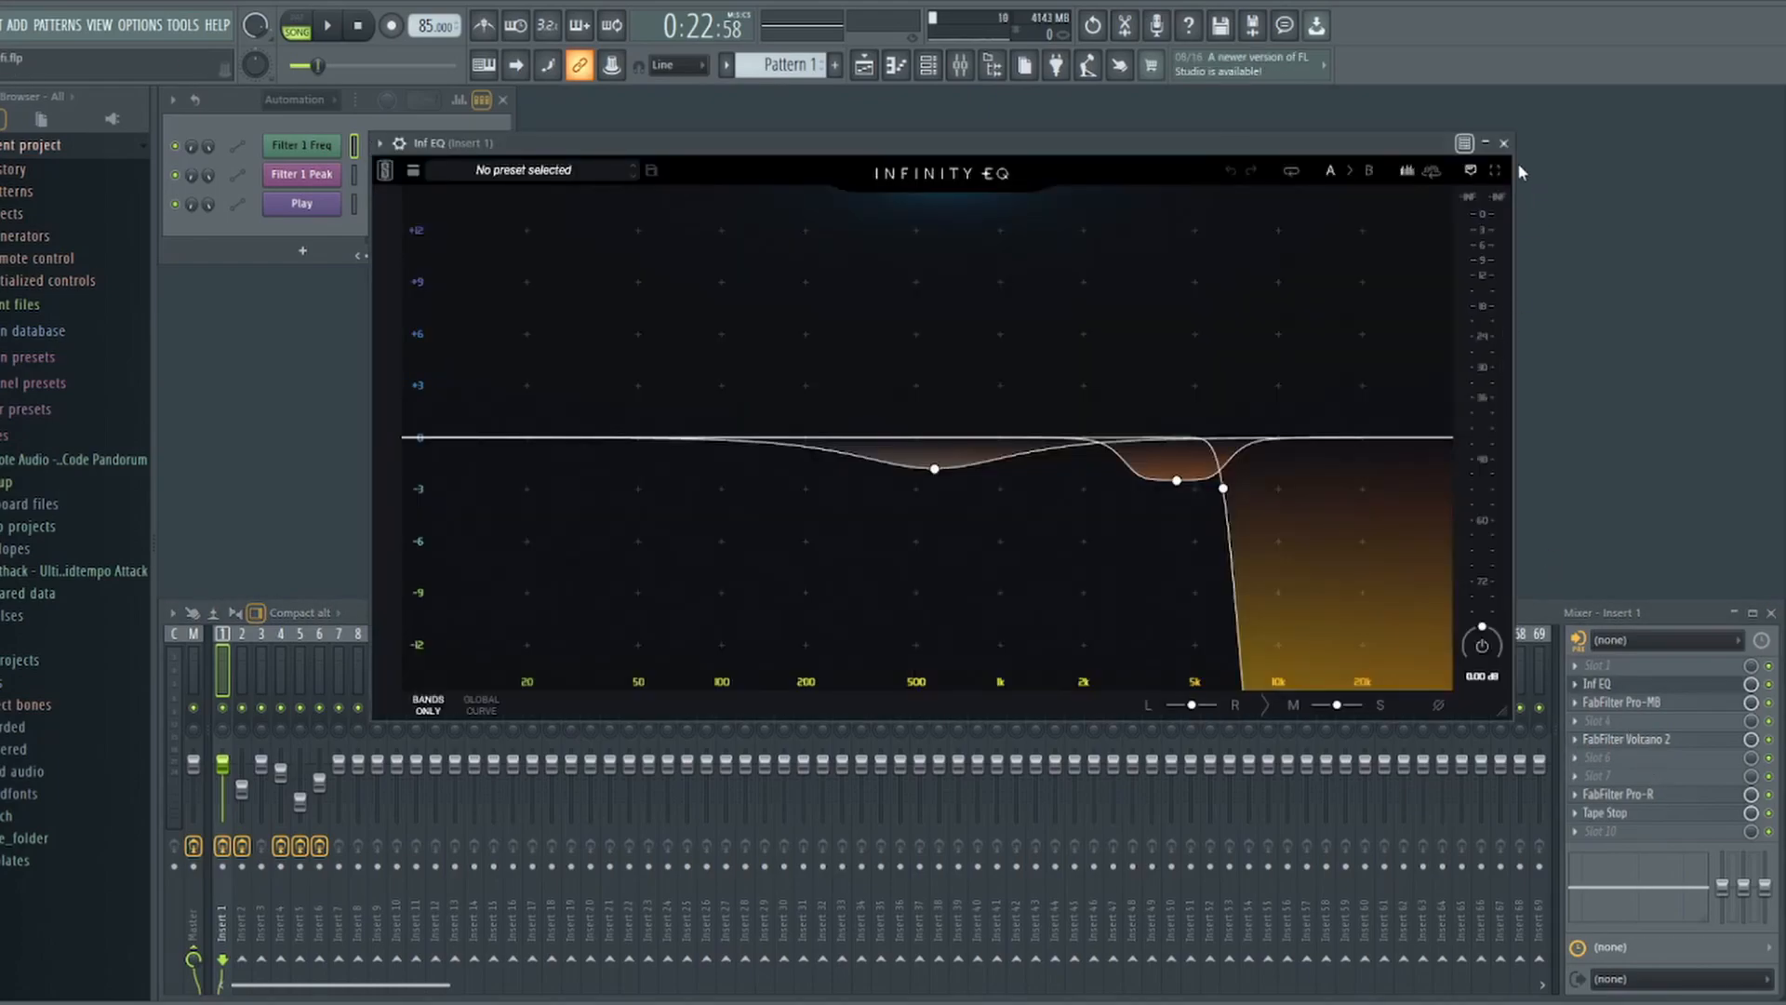
click(1503, 144)
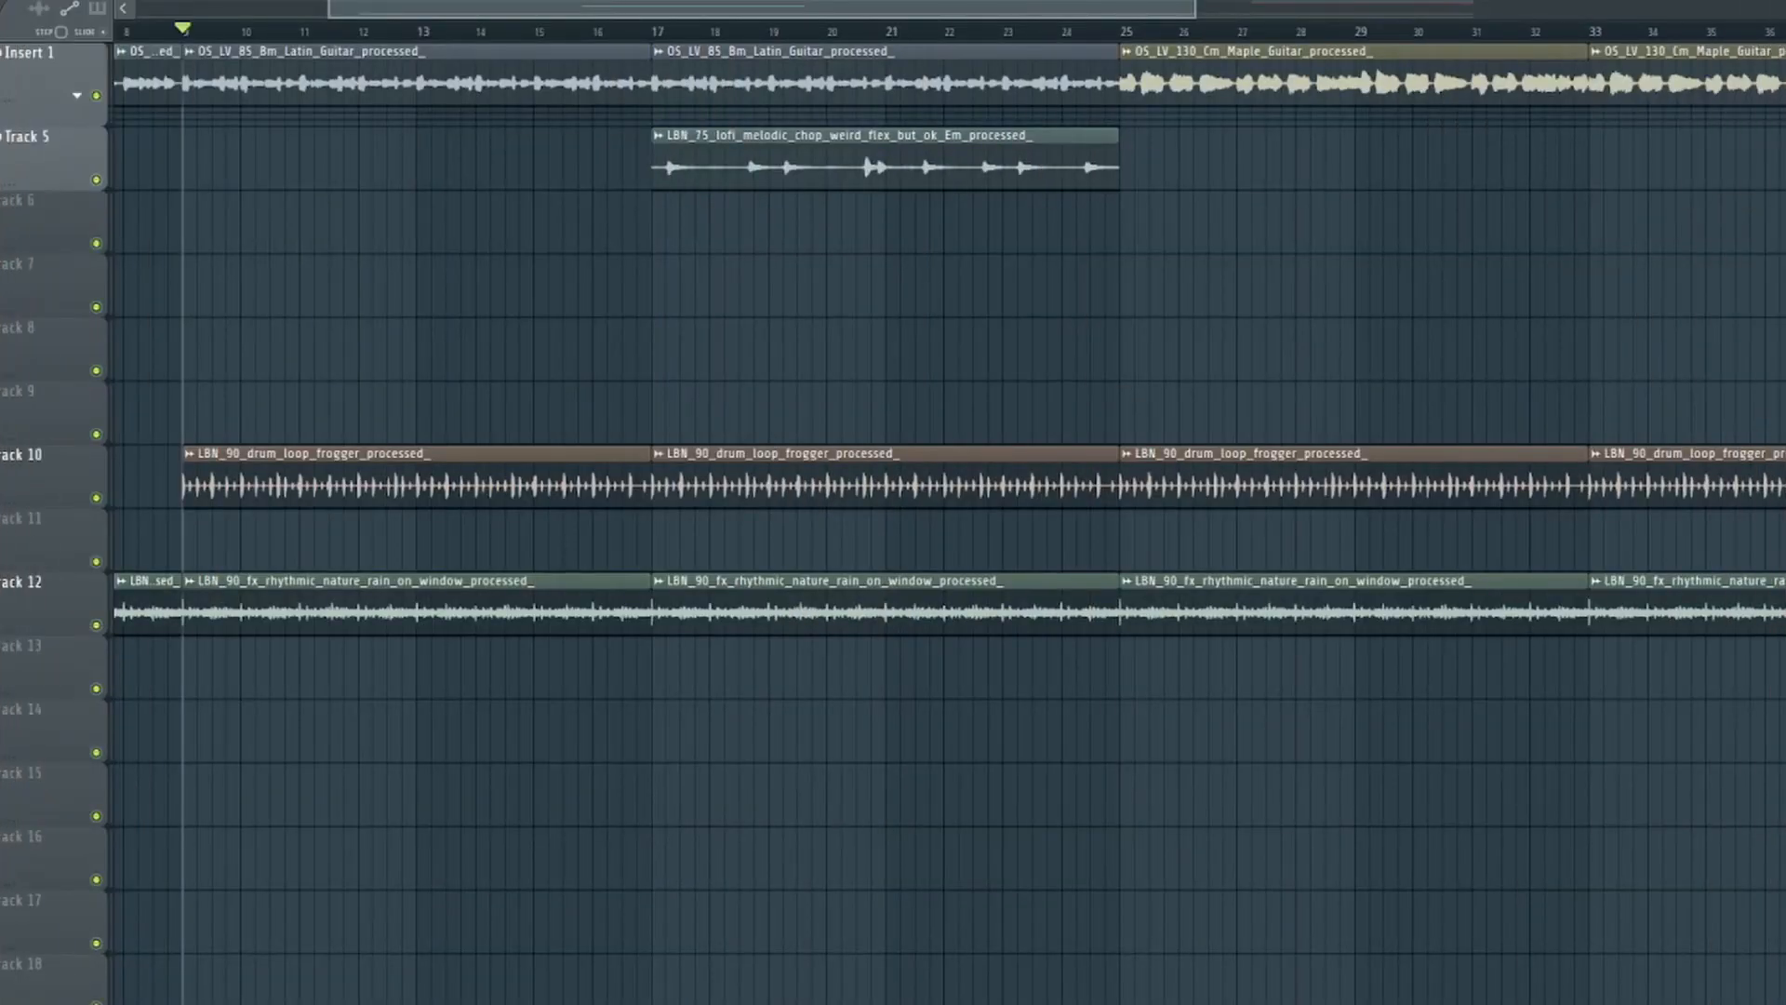
- Play the arrangement from bar 9, where the Latin guitar and drum loop start together
mouse_move(410, 15)
mouse_down()
mouse_move(232, 17)
mouse_move(425, 31)
mouse_up()
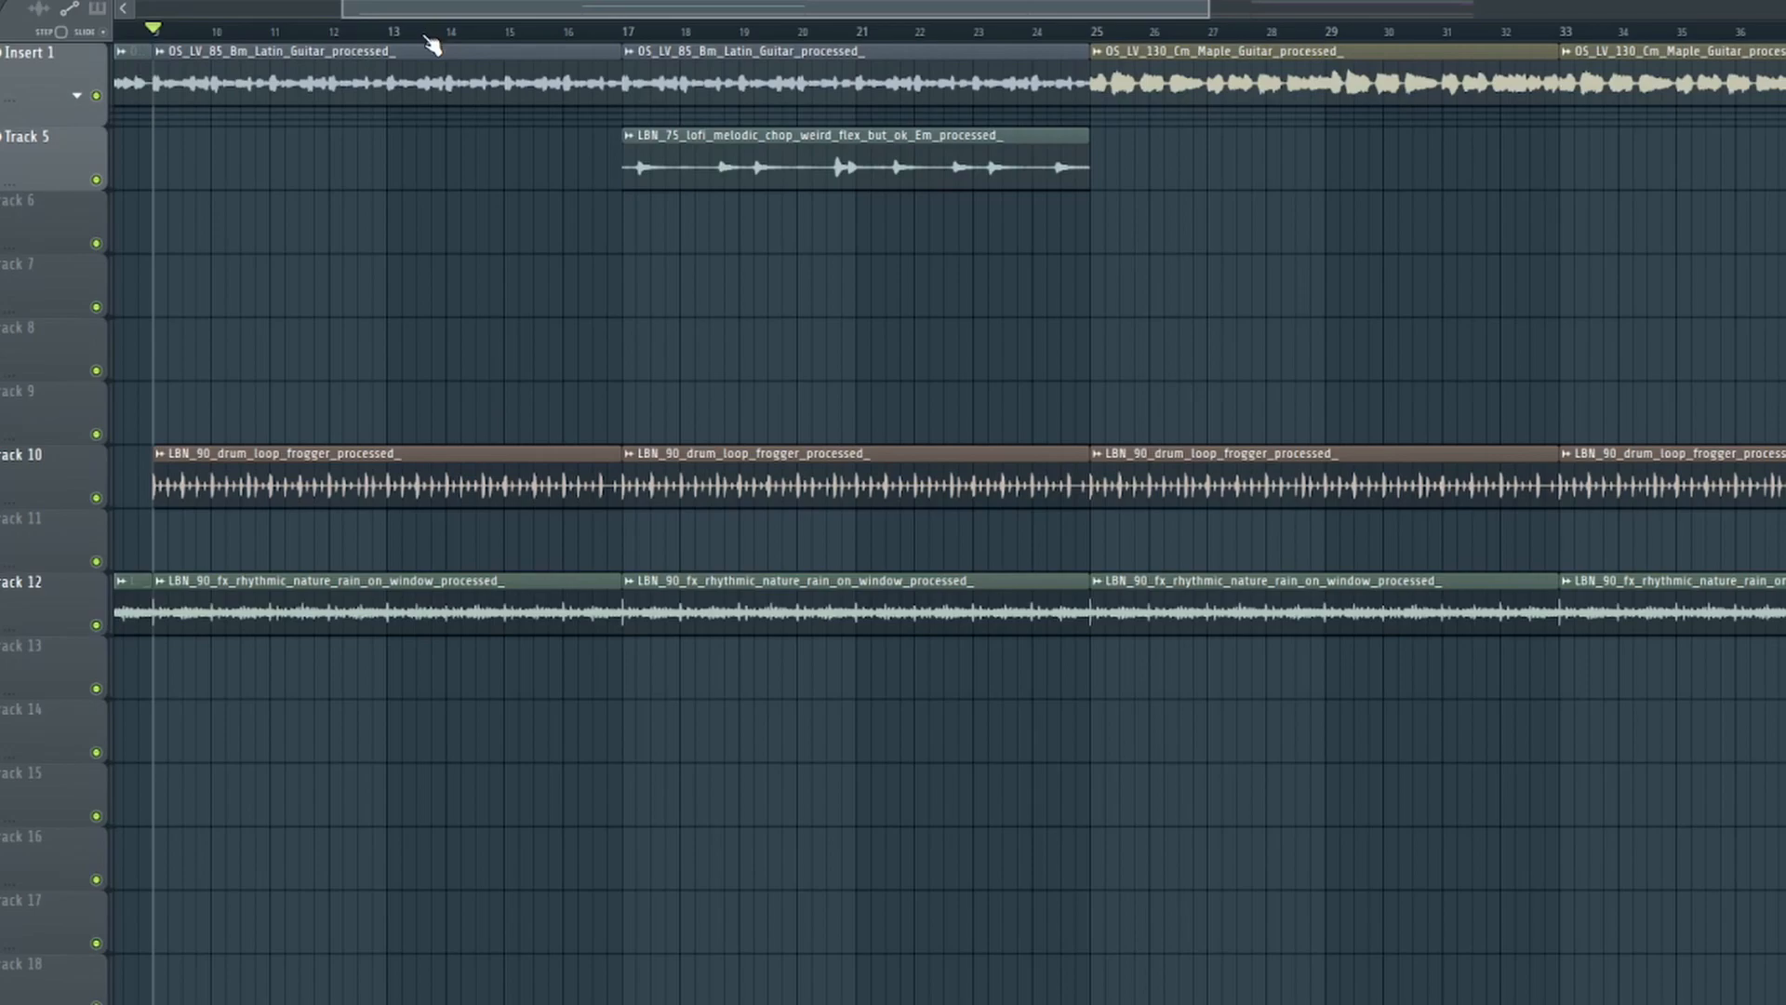
drag(434, 17, 389, 24)
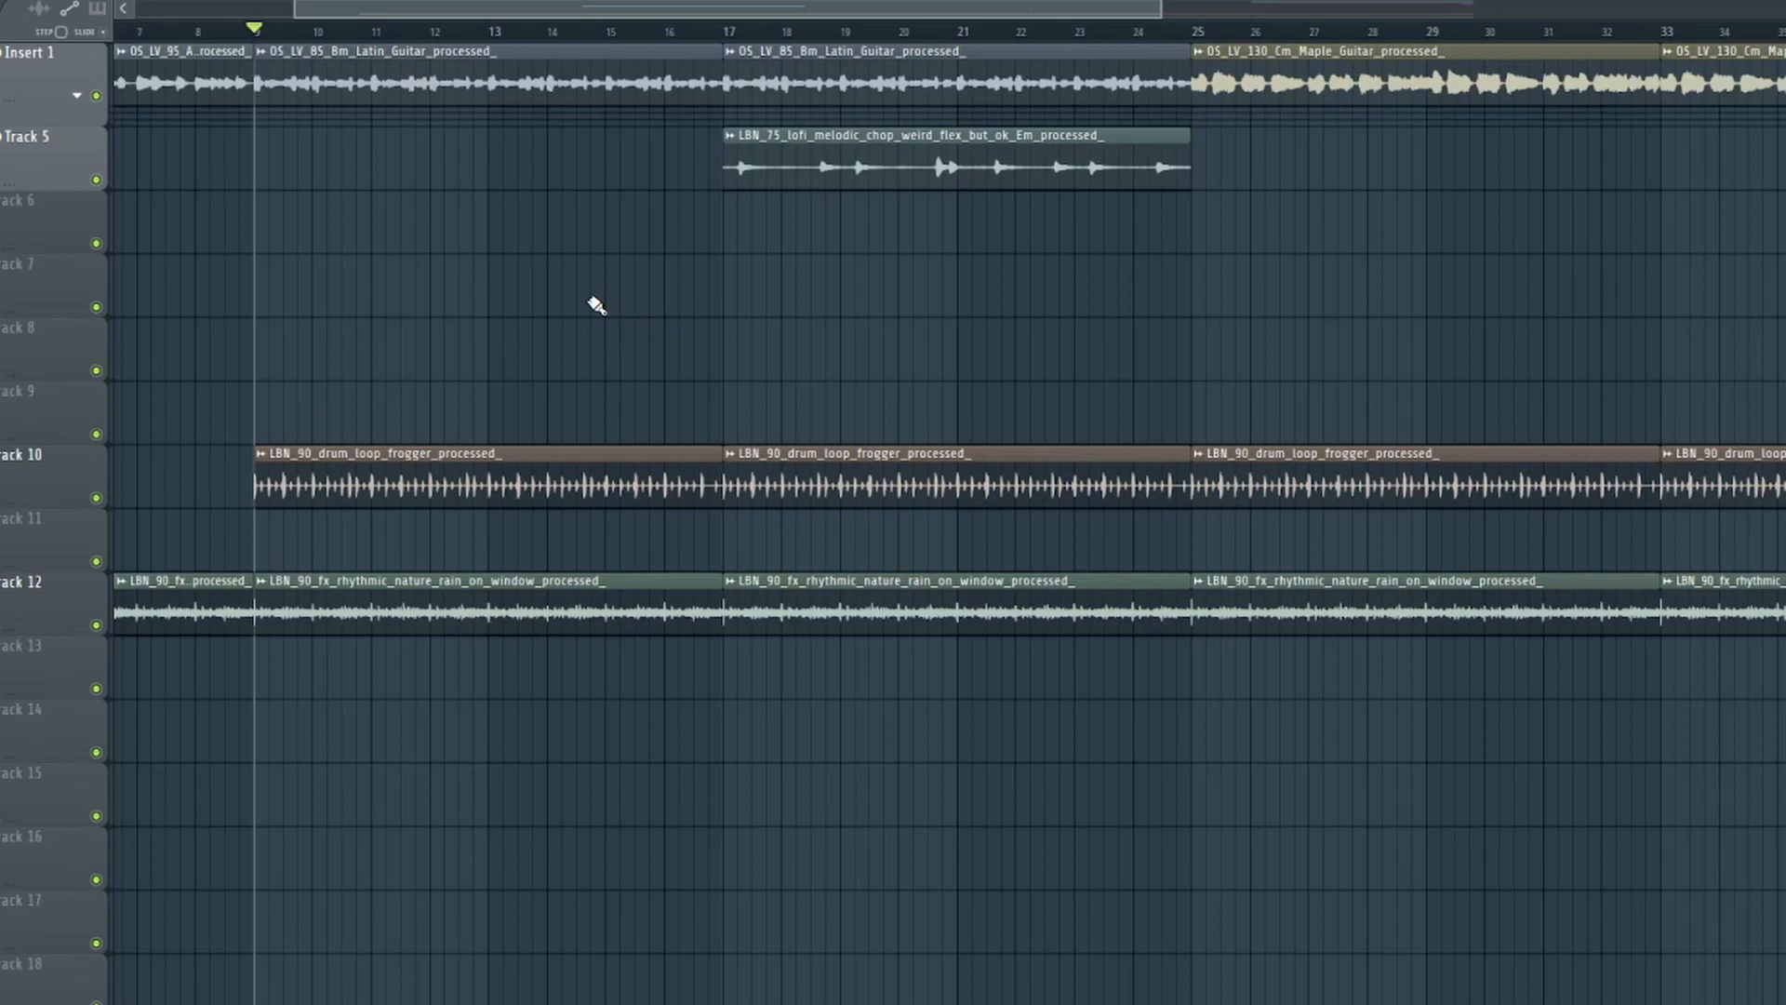
key(space)
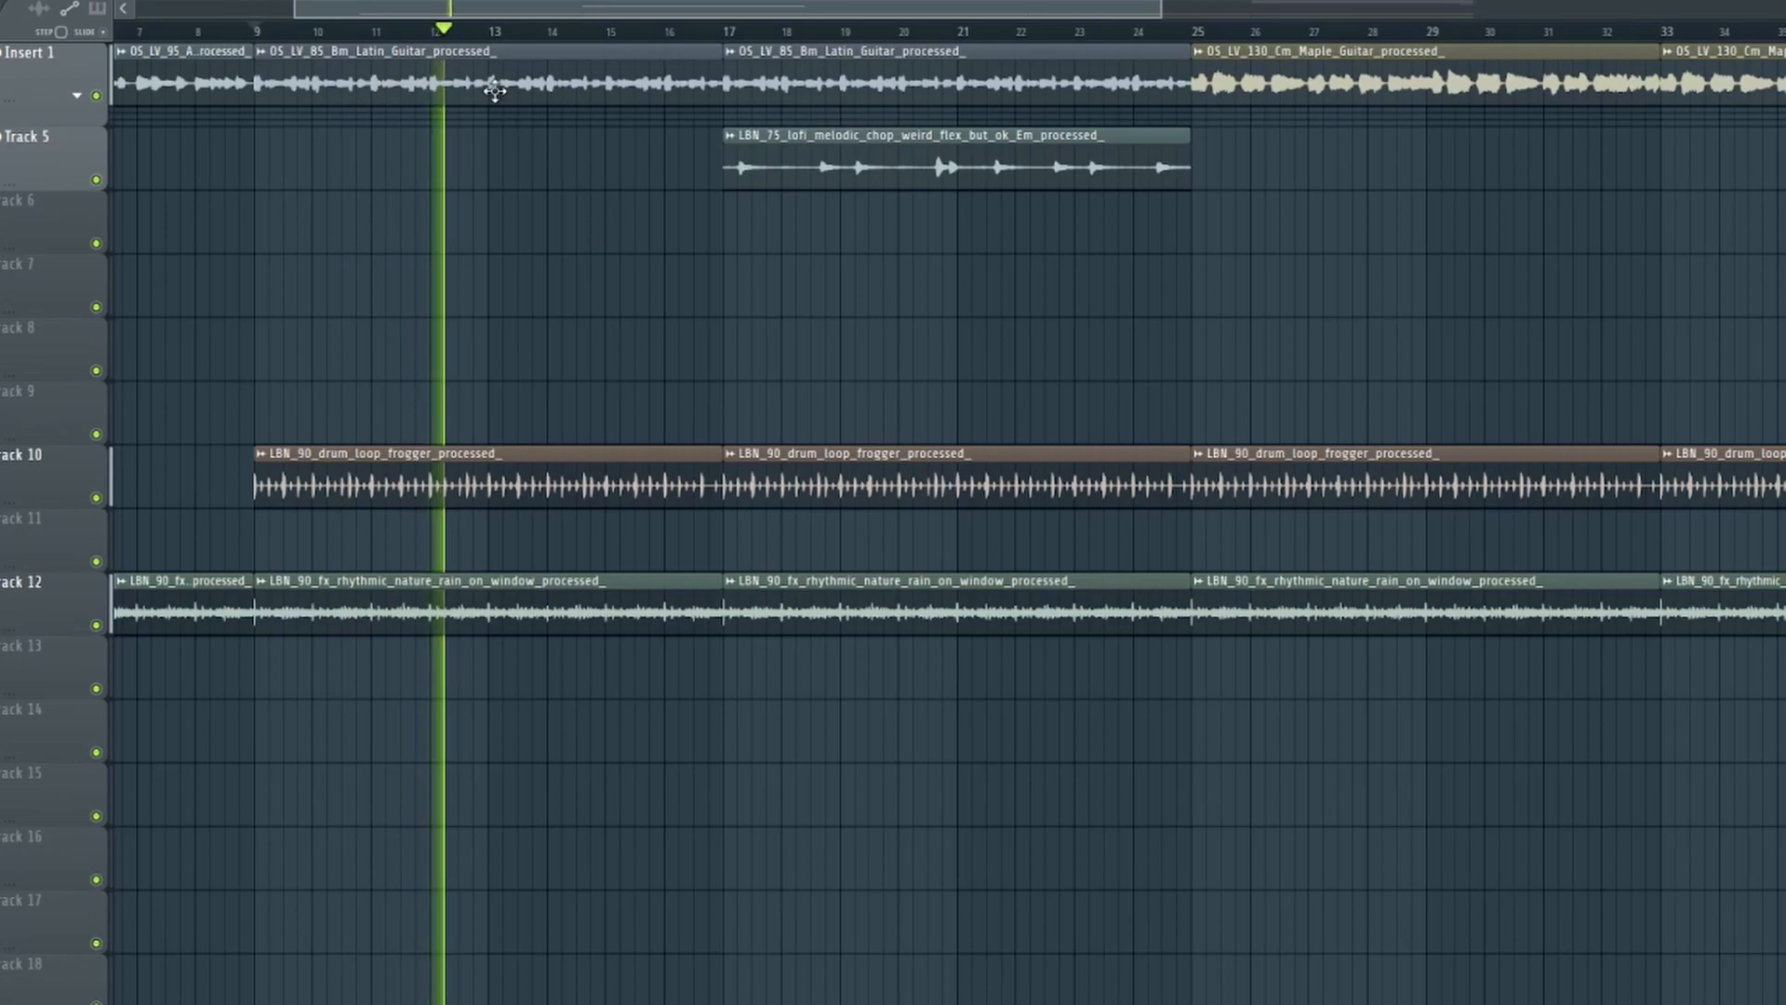
- Audition the melodic chop clip on Track 5 from bar 17 in solo, stop playback and turn the solo off
click(724, 36)
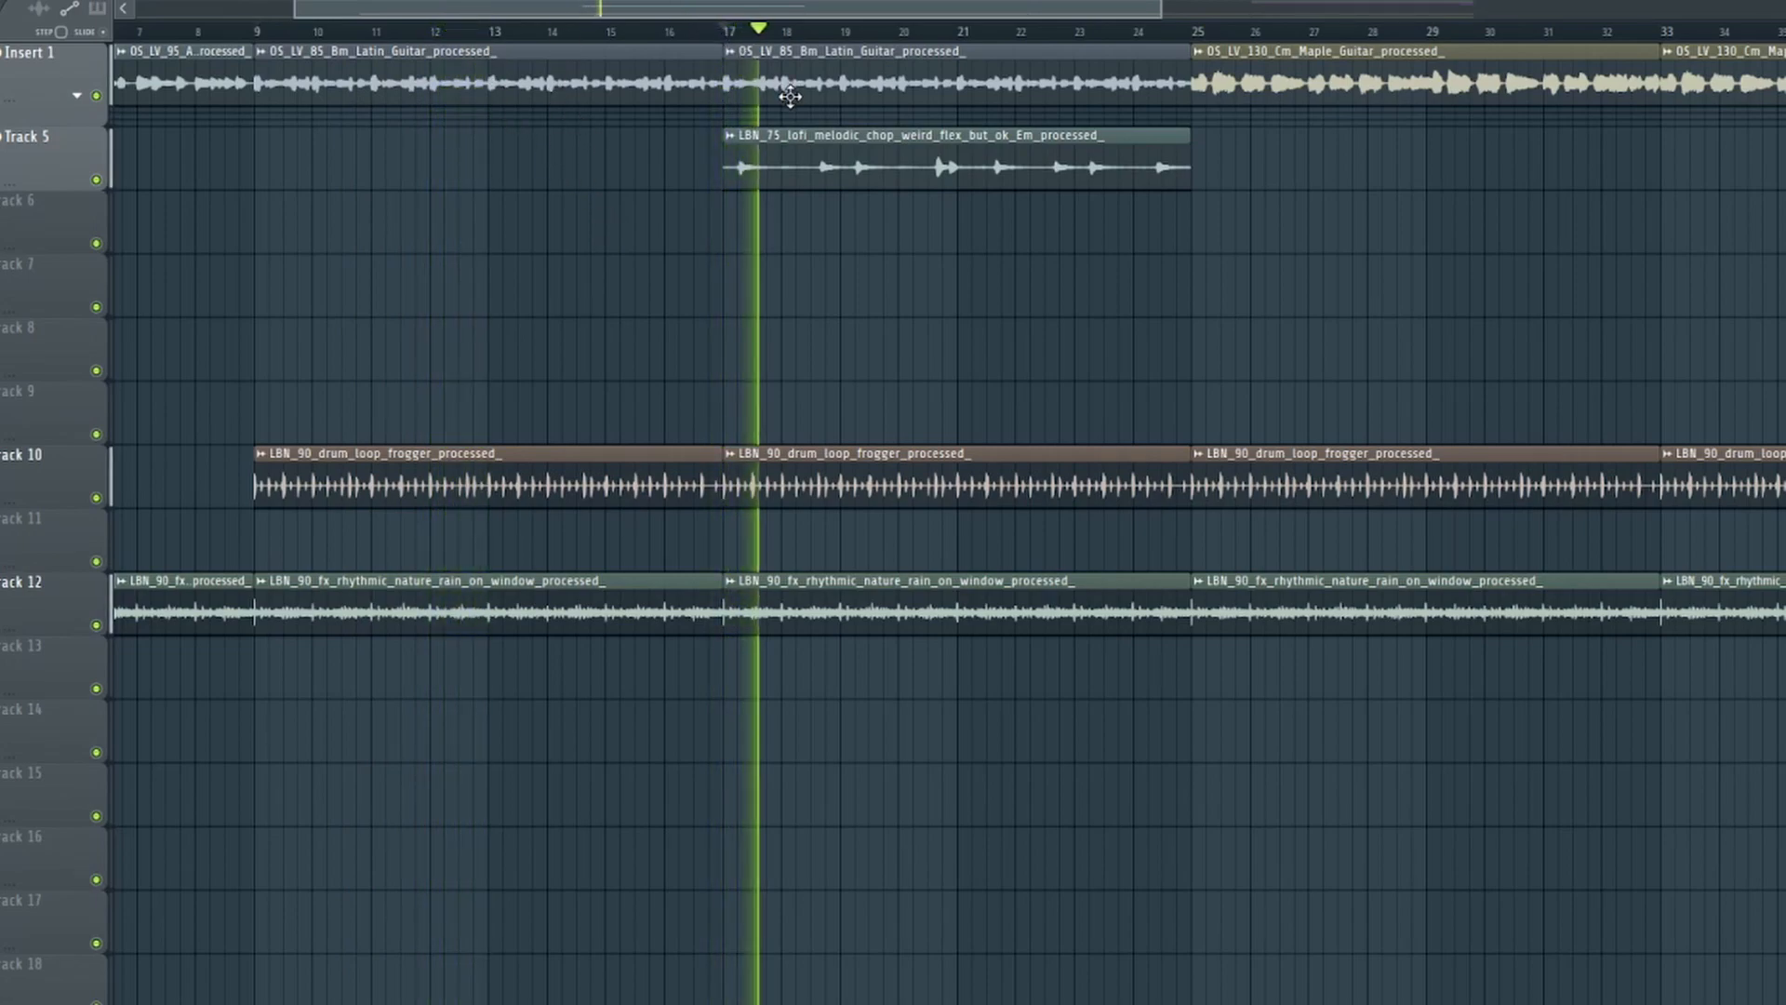
ctrl+click(96, 180)
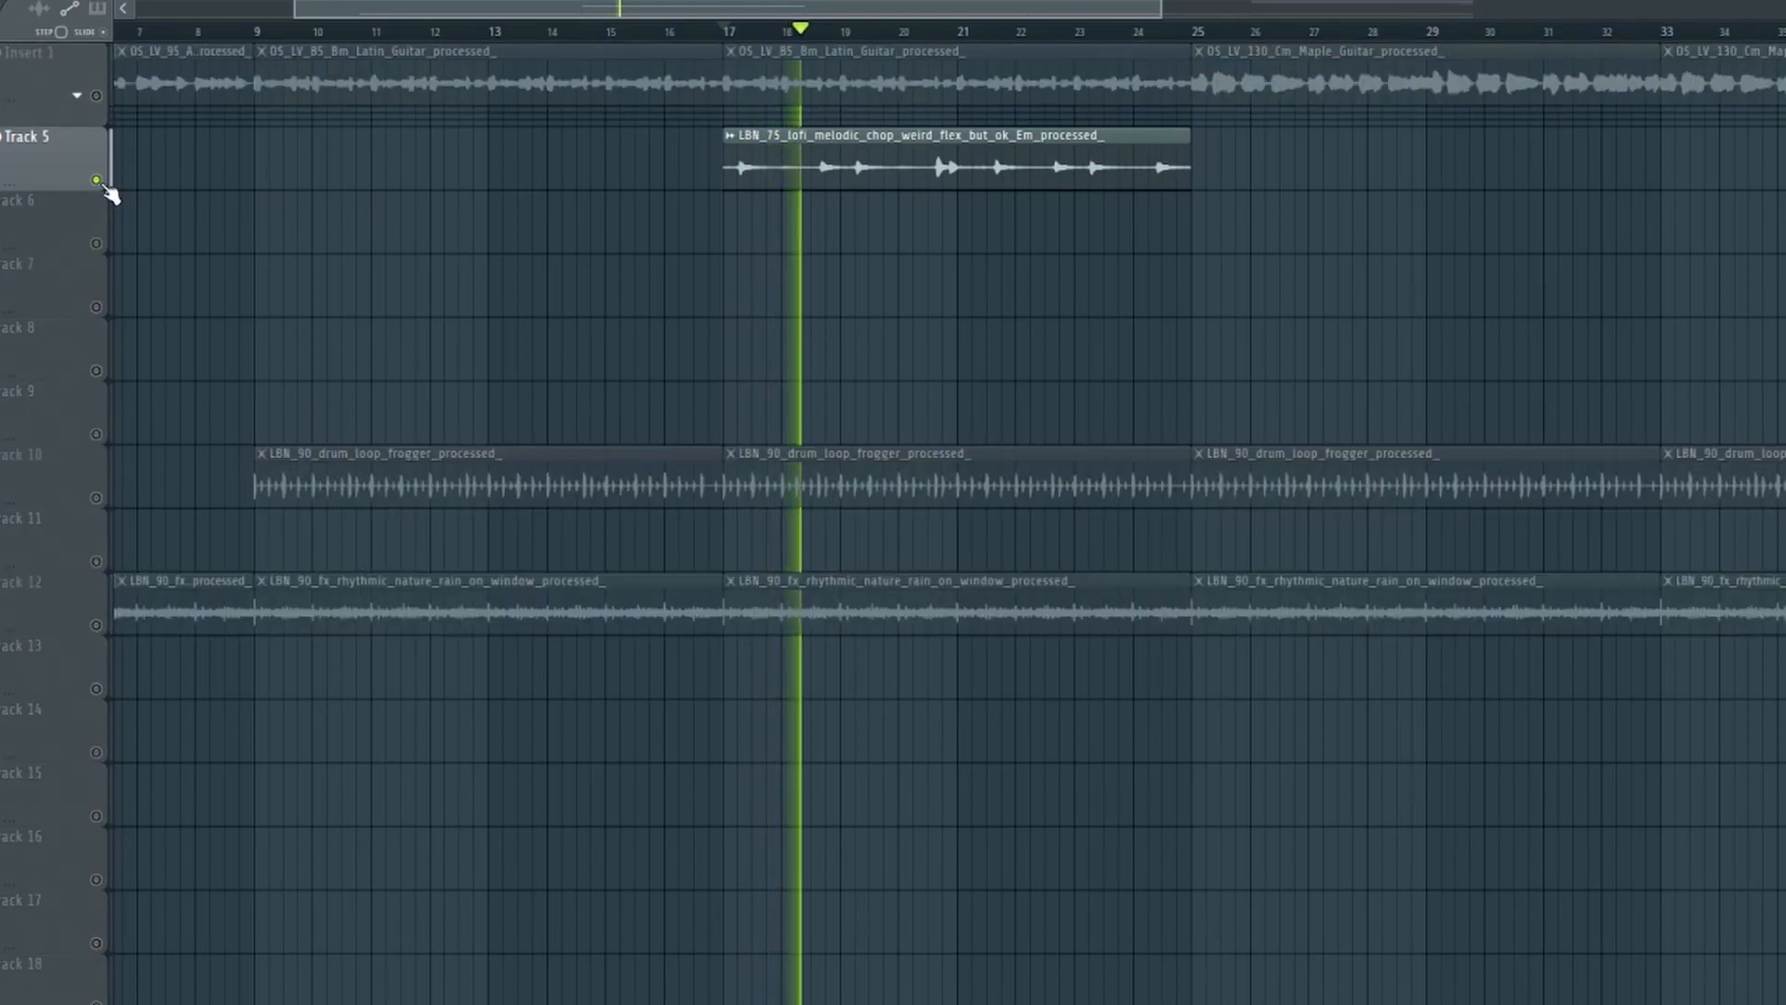
key(space)
ctrl+click(97, 182)
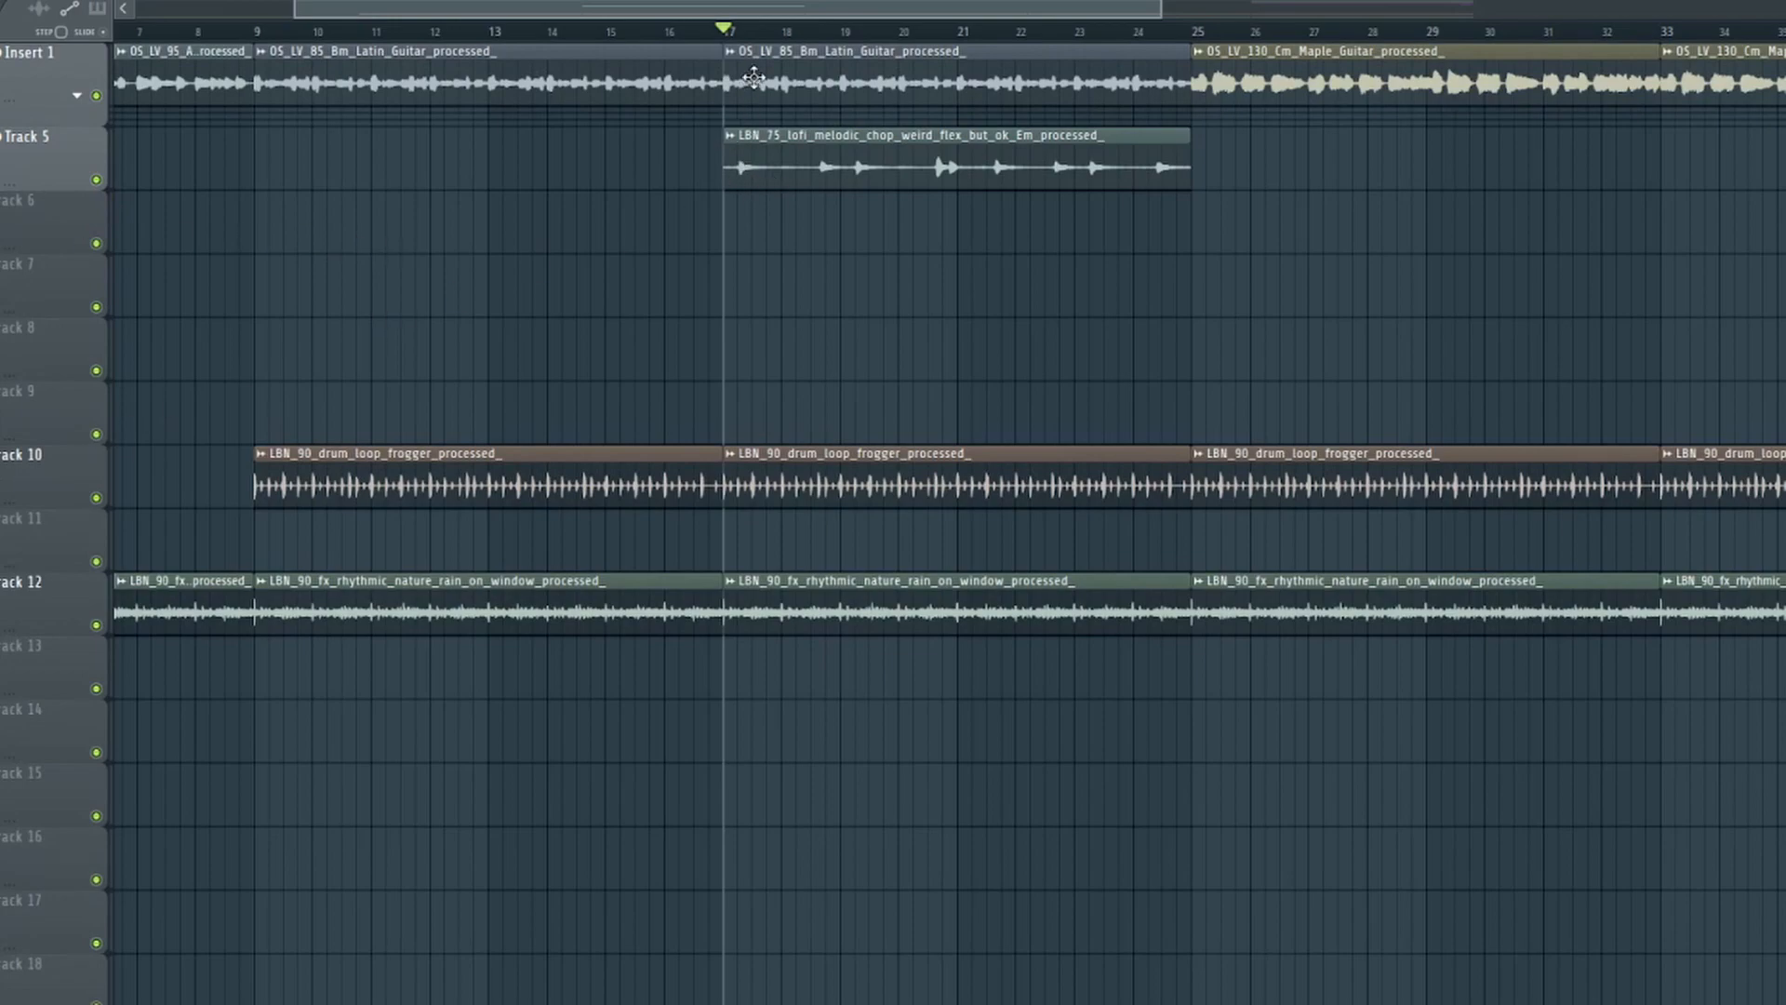
scroll(769, 9, right, 3)
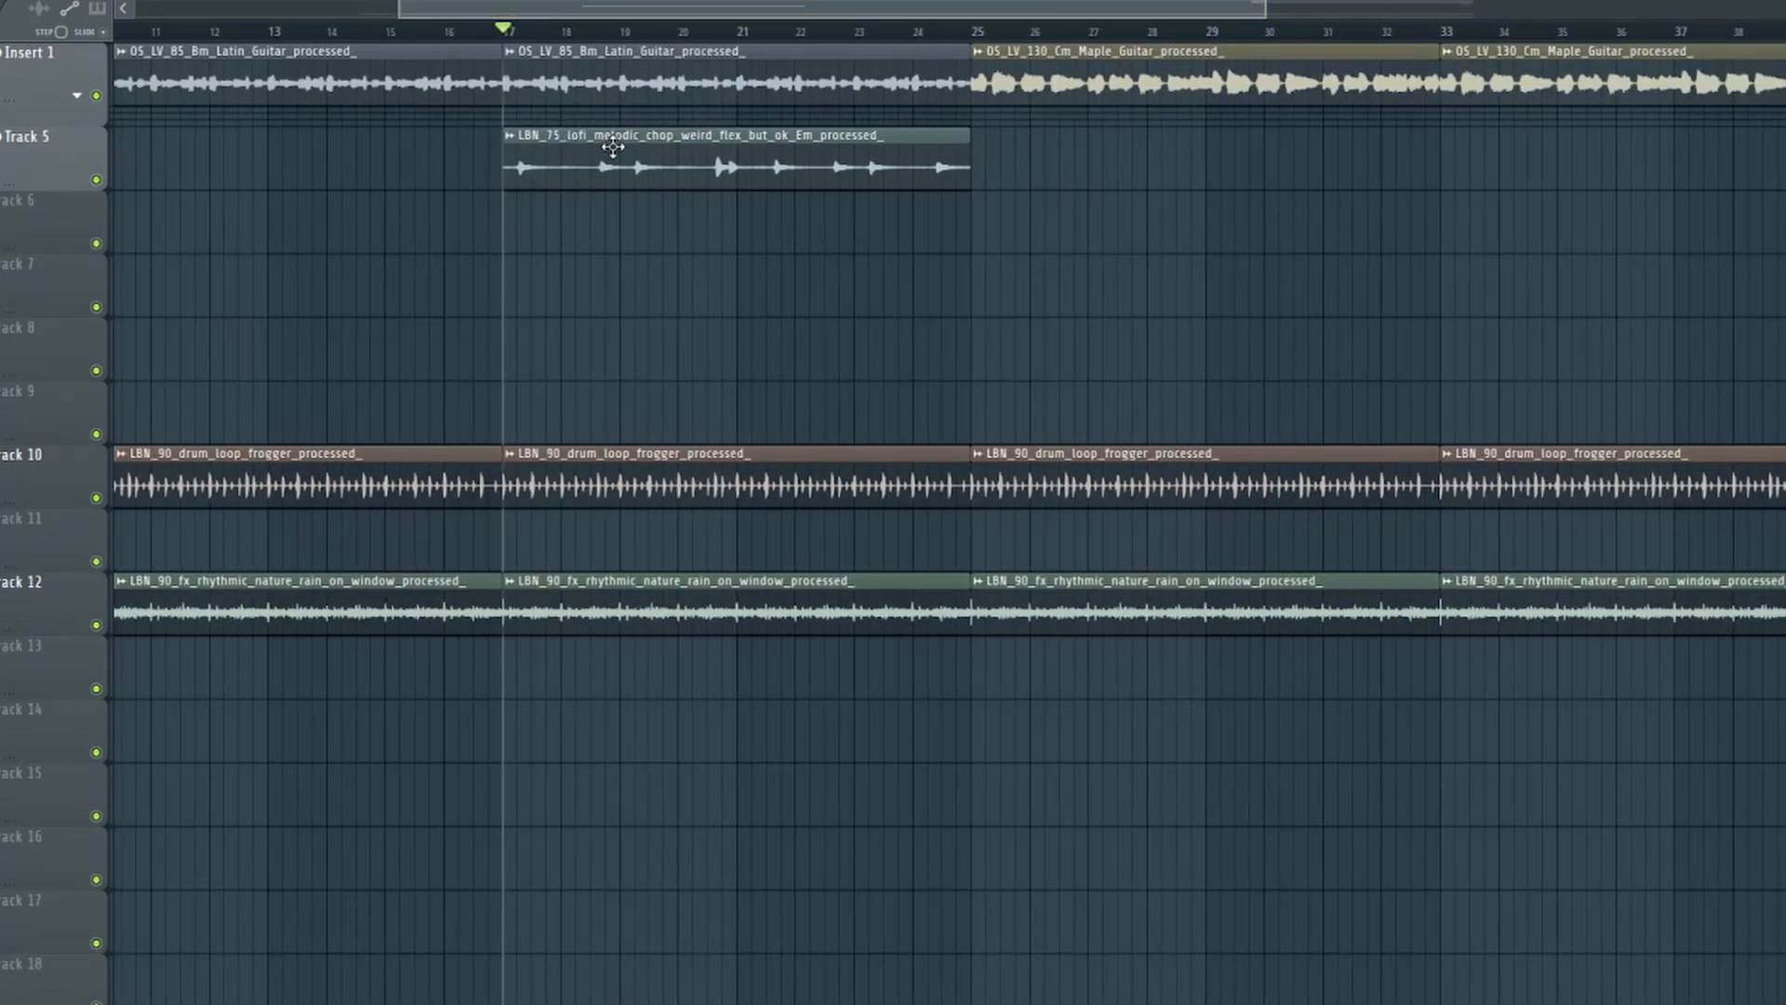
drag(668, 11, 722, 41)
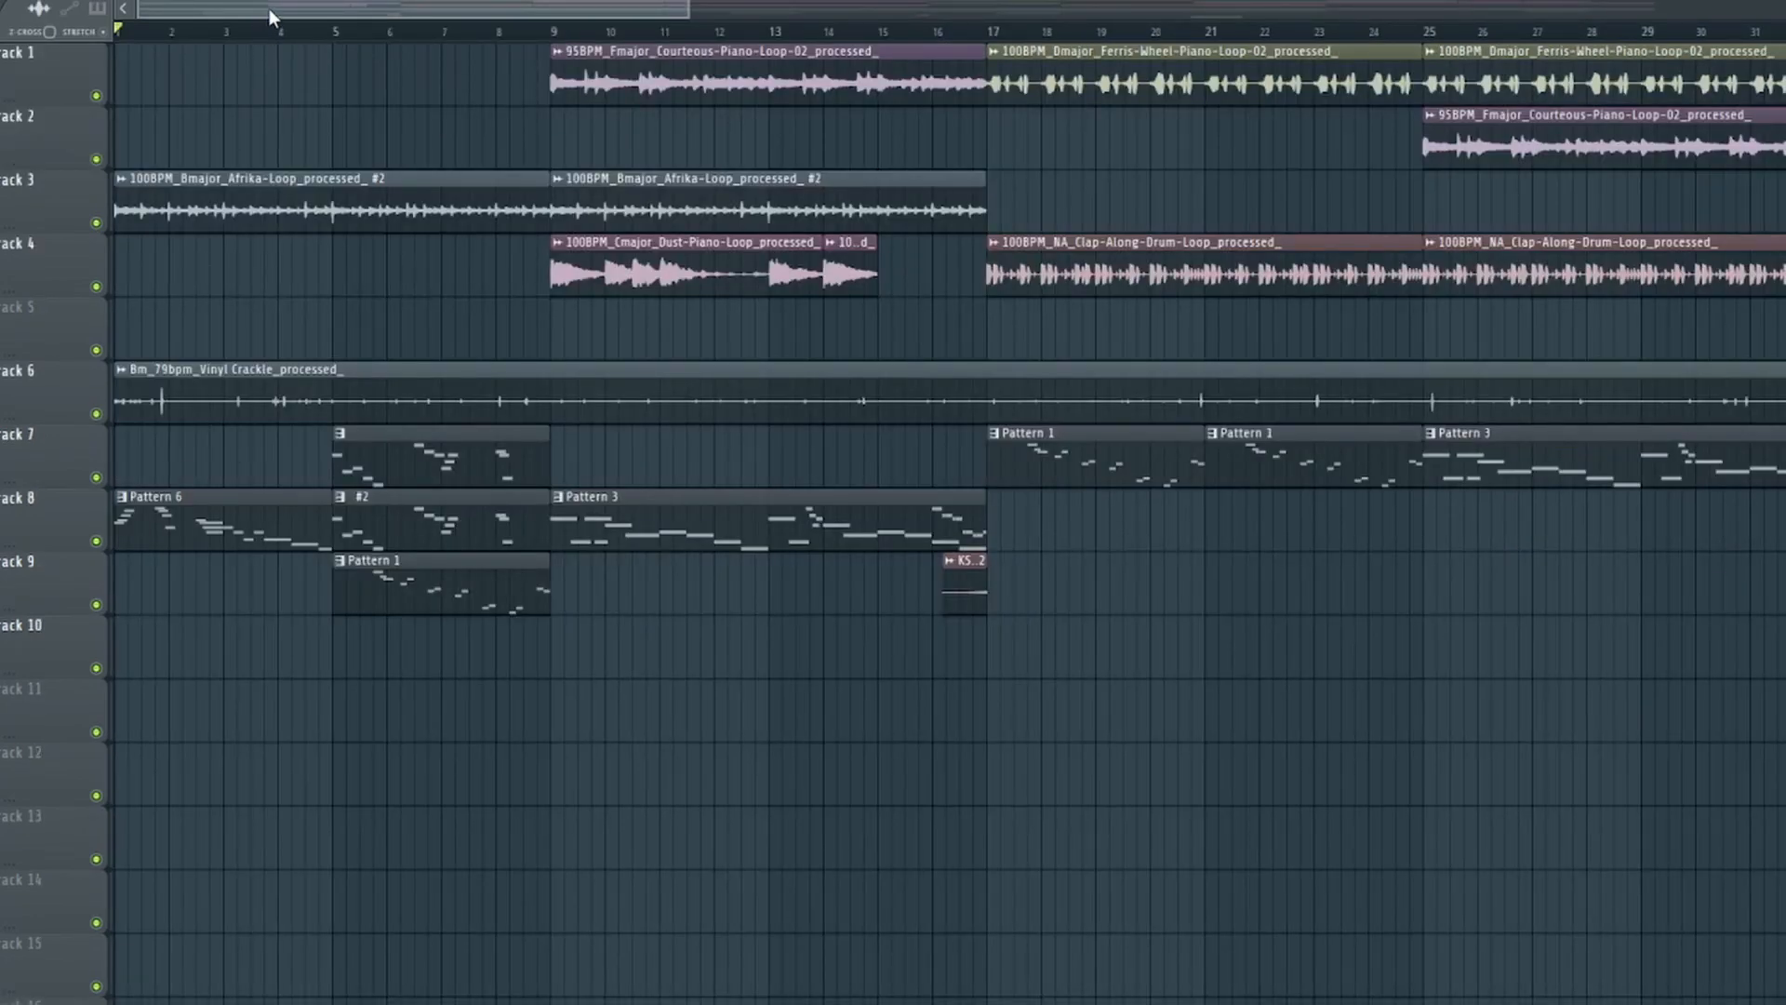
- Open the Pattern 6 clip at the start of Track 8 in the piano roll and view its notes
drag(270, 9, 220, 24)
double_click(223, 523)
scroll(931, 279, up, 9)
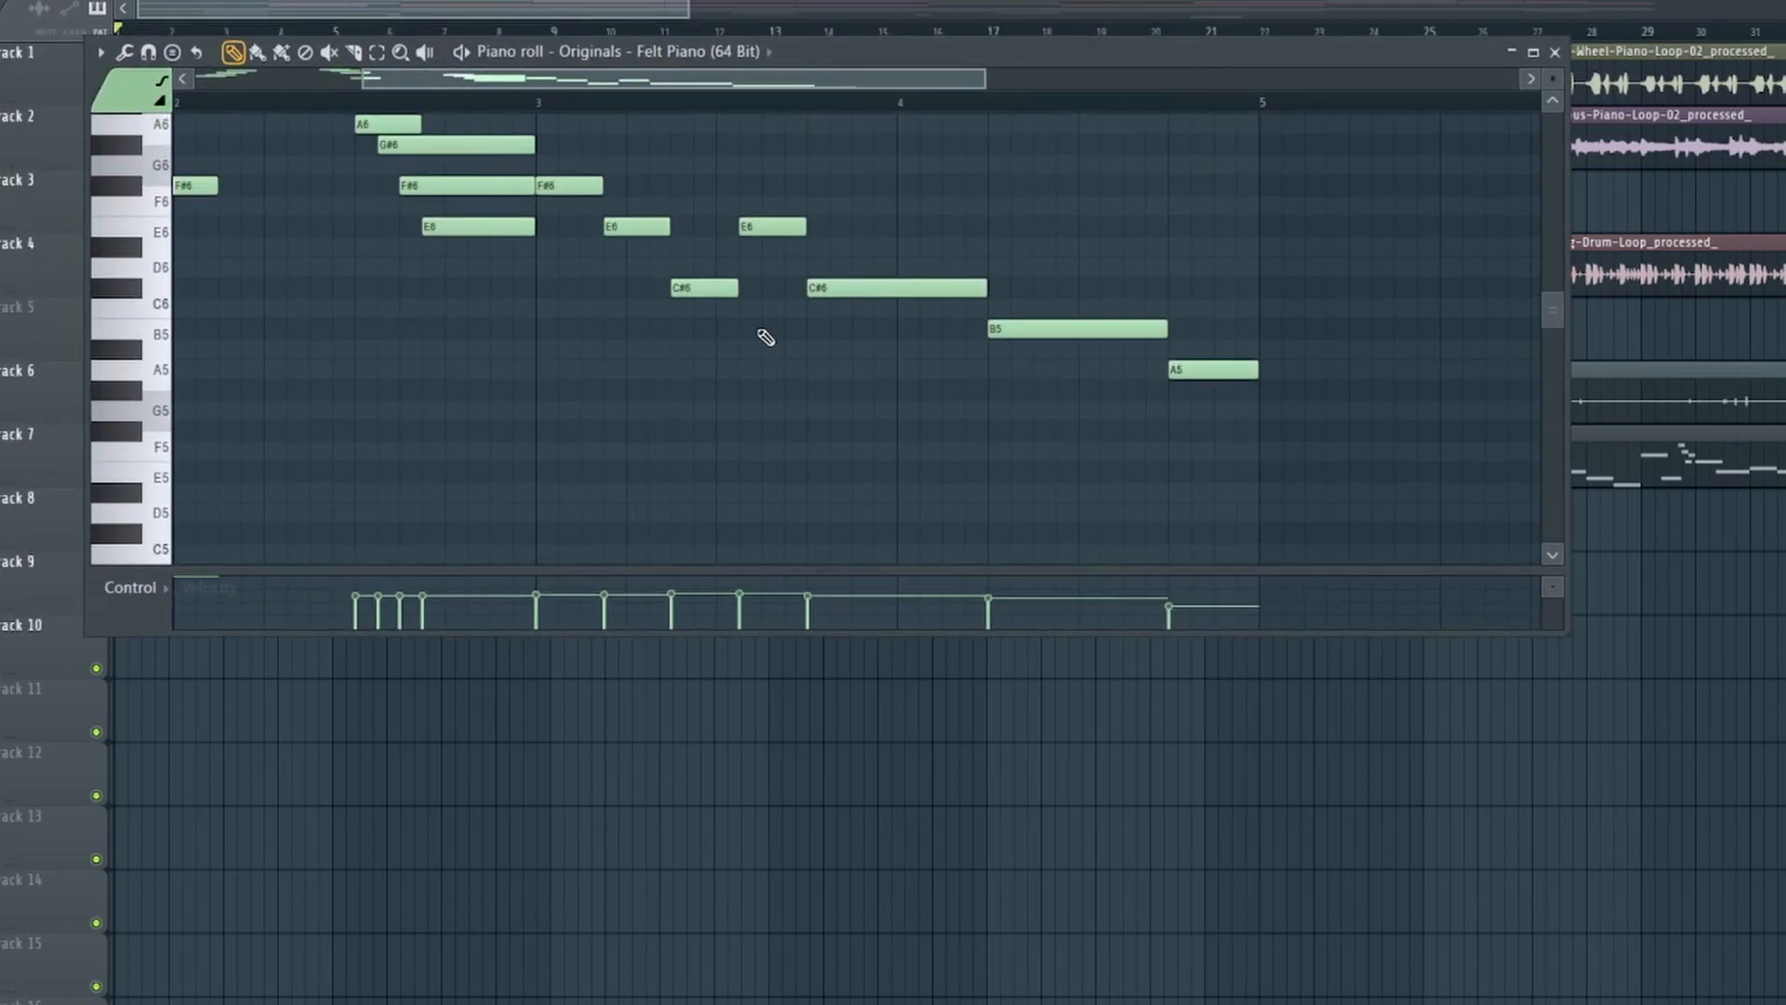
scroll(456, 249, down, 1)
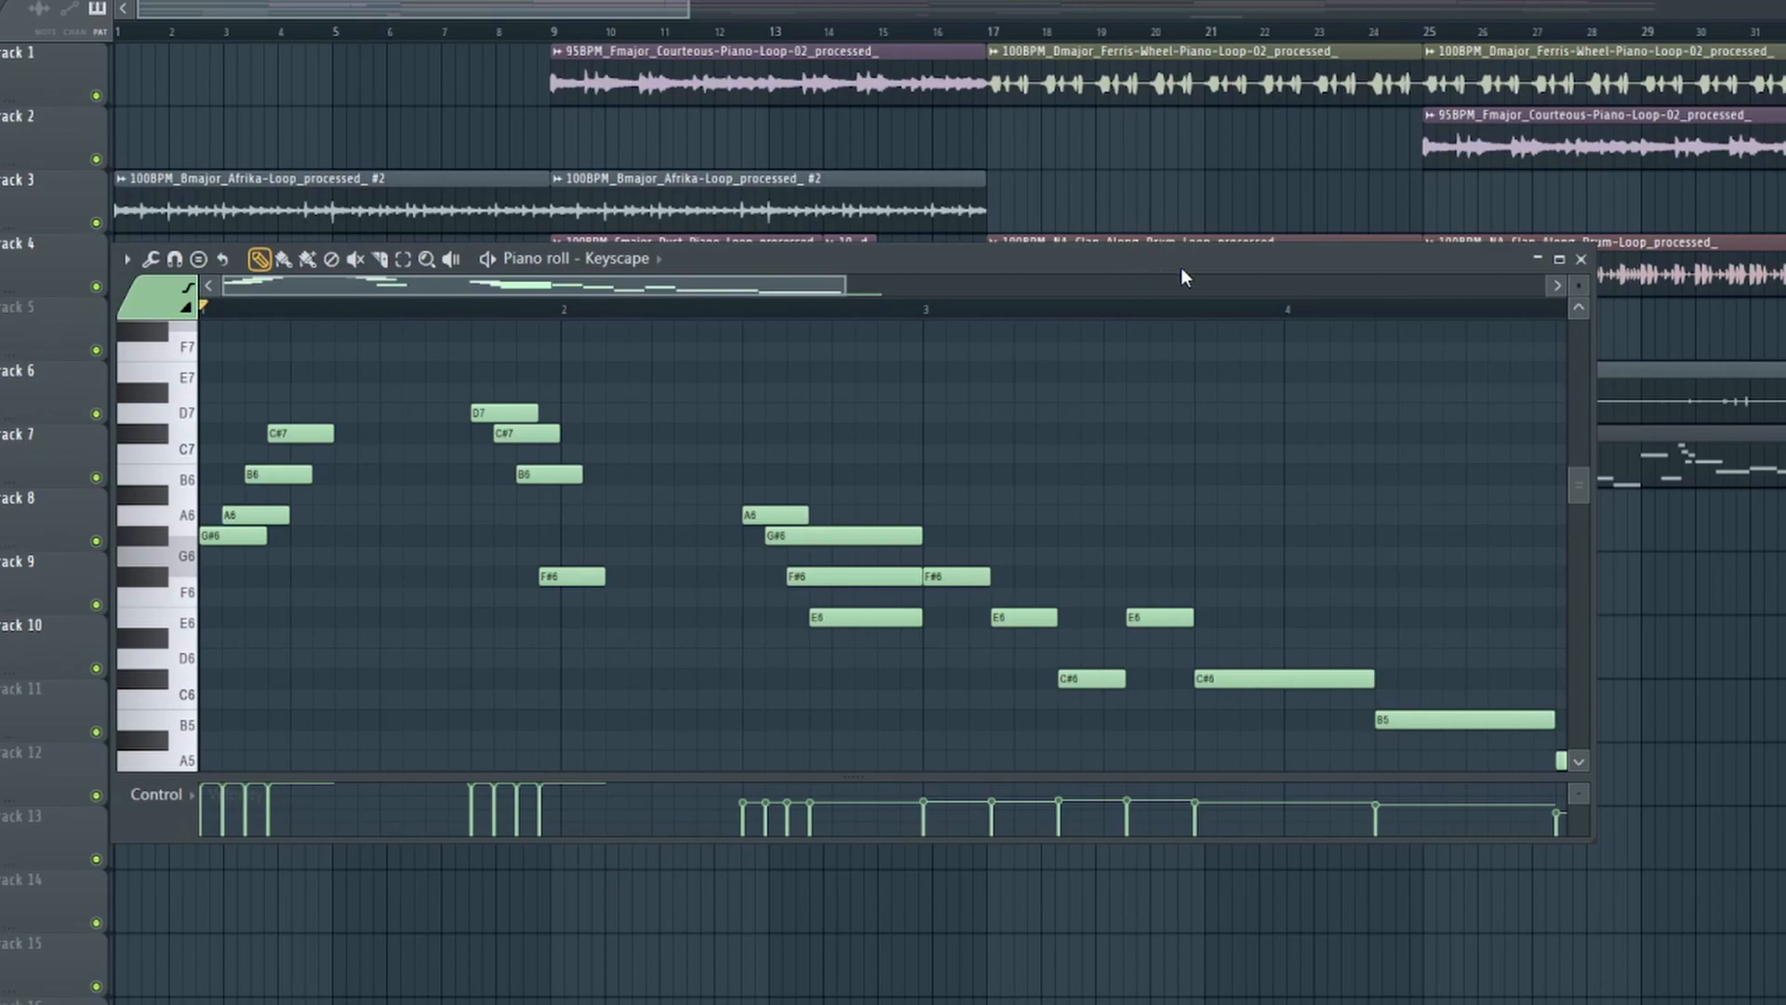
- Play the Keyscape melody in the piano roll, lower the velocity of all its notes and close the editor
drag(927, 260, 1031, 253)
key(space)
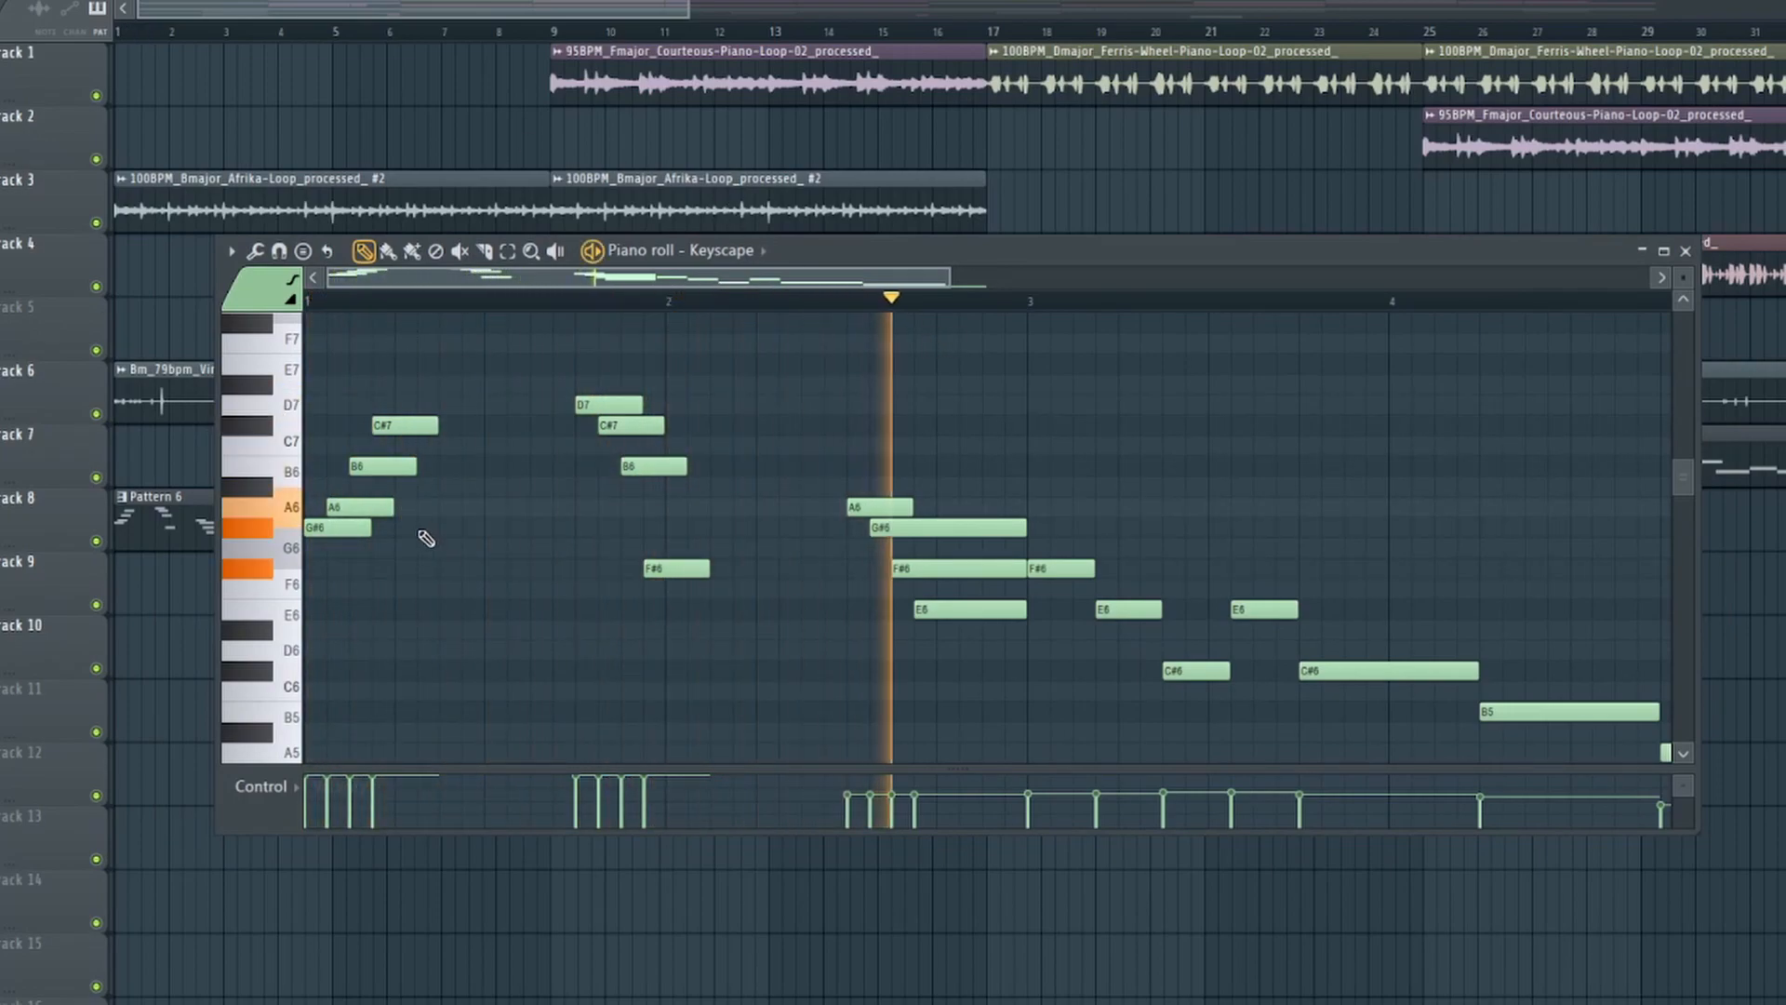
key(ctrl+a)
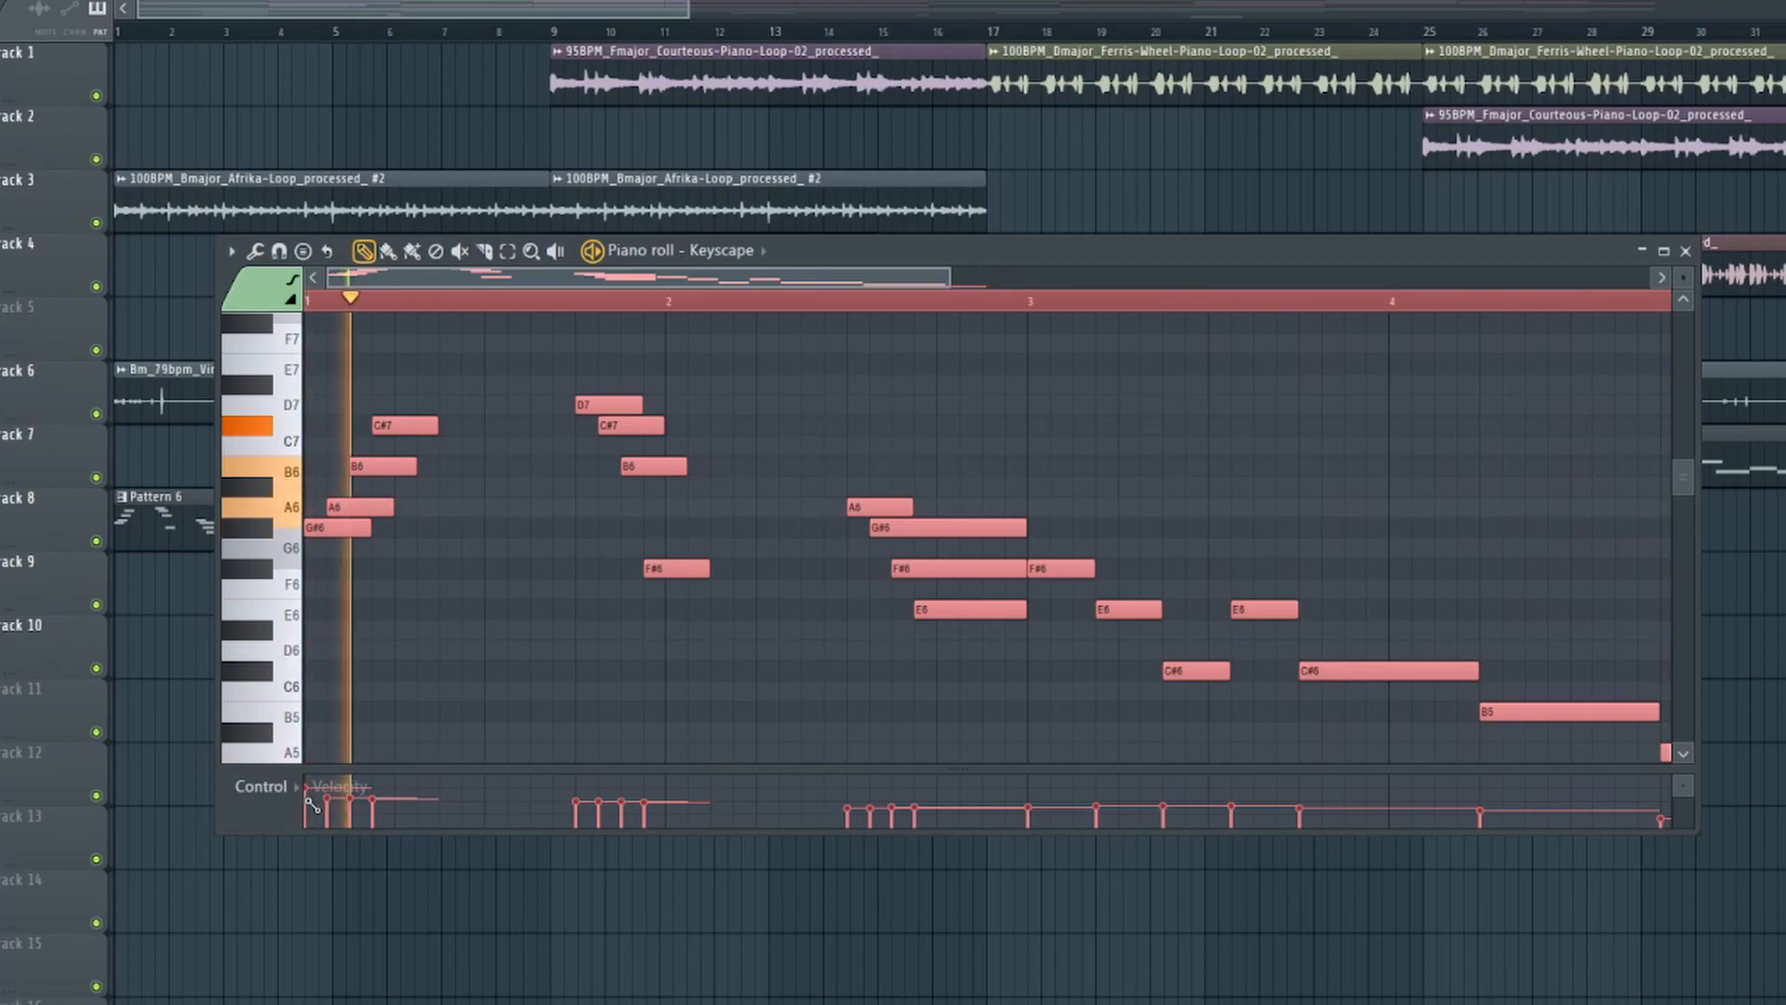
click(1685, 251)
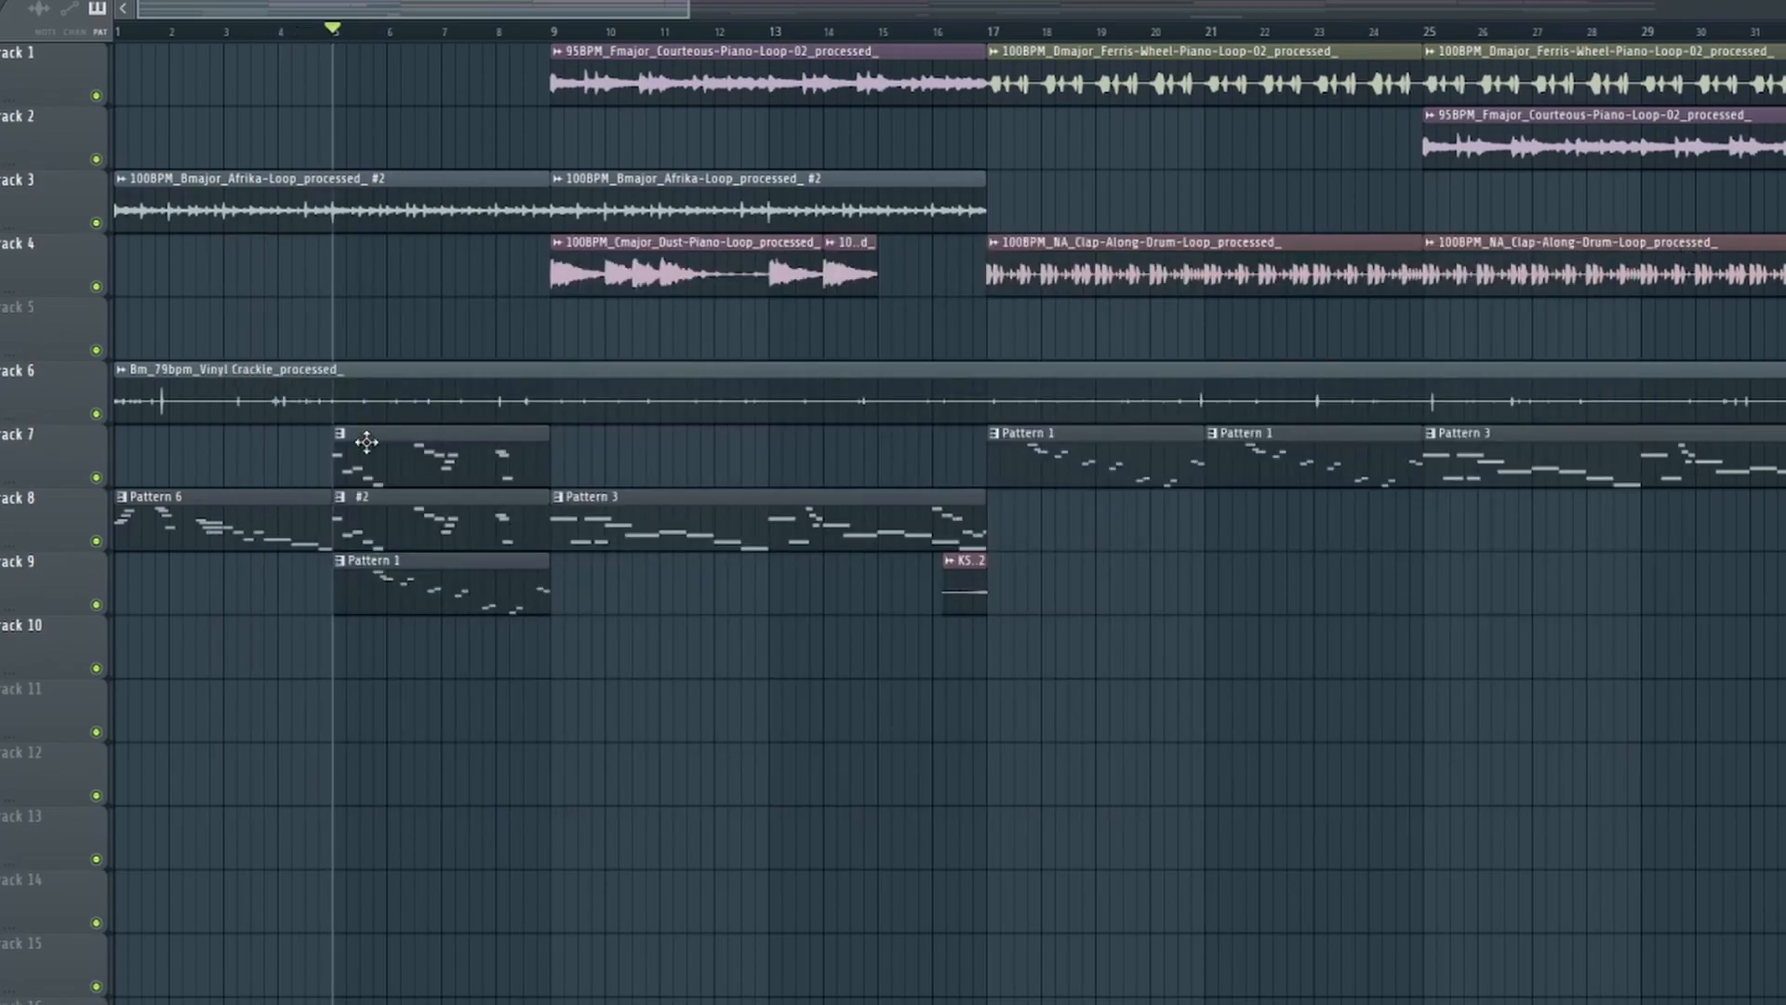
- Play the pattern clips from bar 5 with only Tracks 7, 8 and 9 enabled
ctrl+click(97, 477)
click(96, 541)
click(96, 605)
key(space)
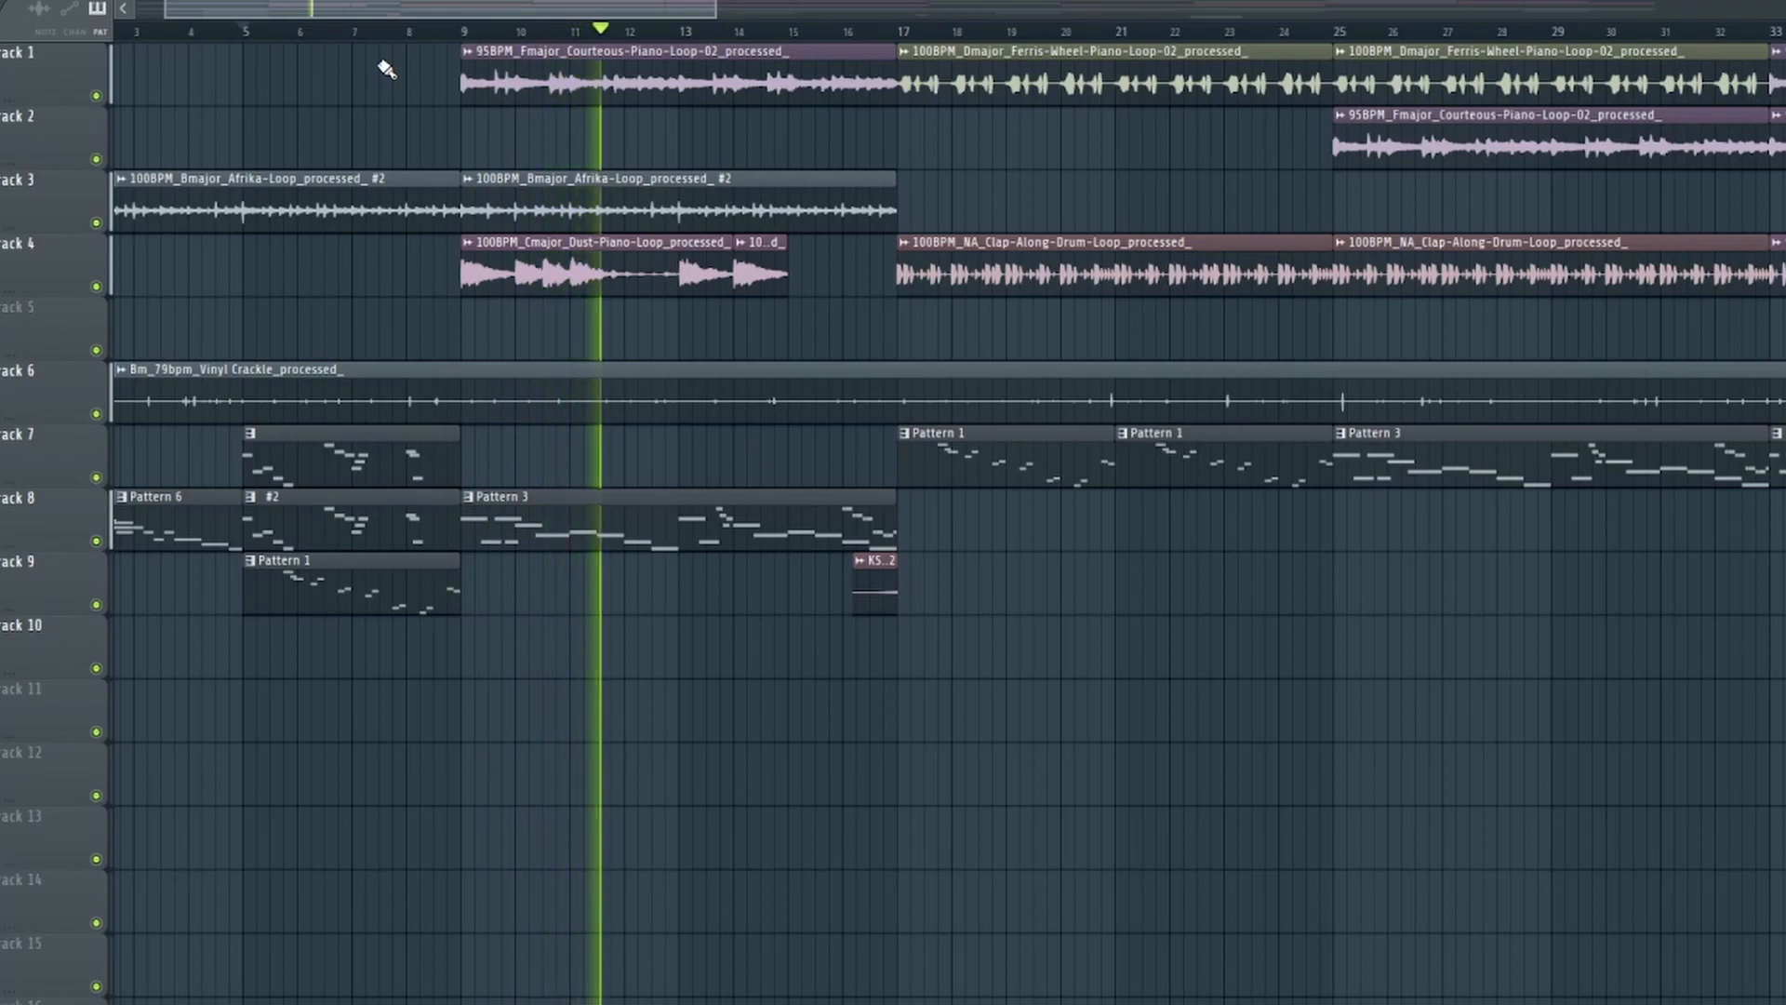
- Examine the Keyscape notes of the Pattern 1 clip at bar 17 on Track 7 in the piano roll, and close the editor
drag(340, 8, 427, 19)
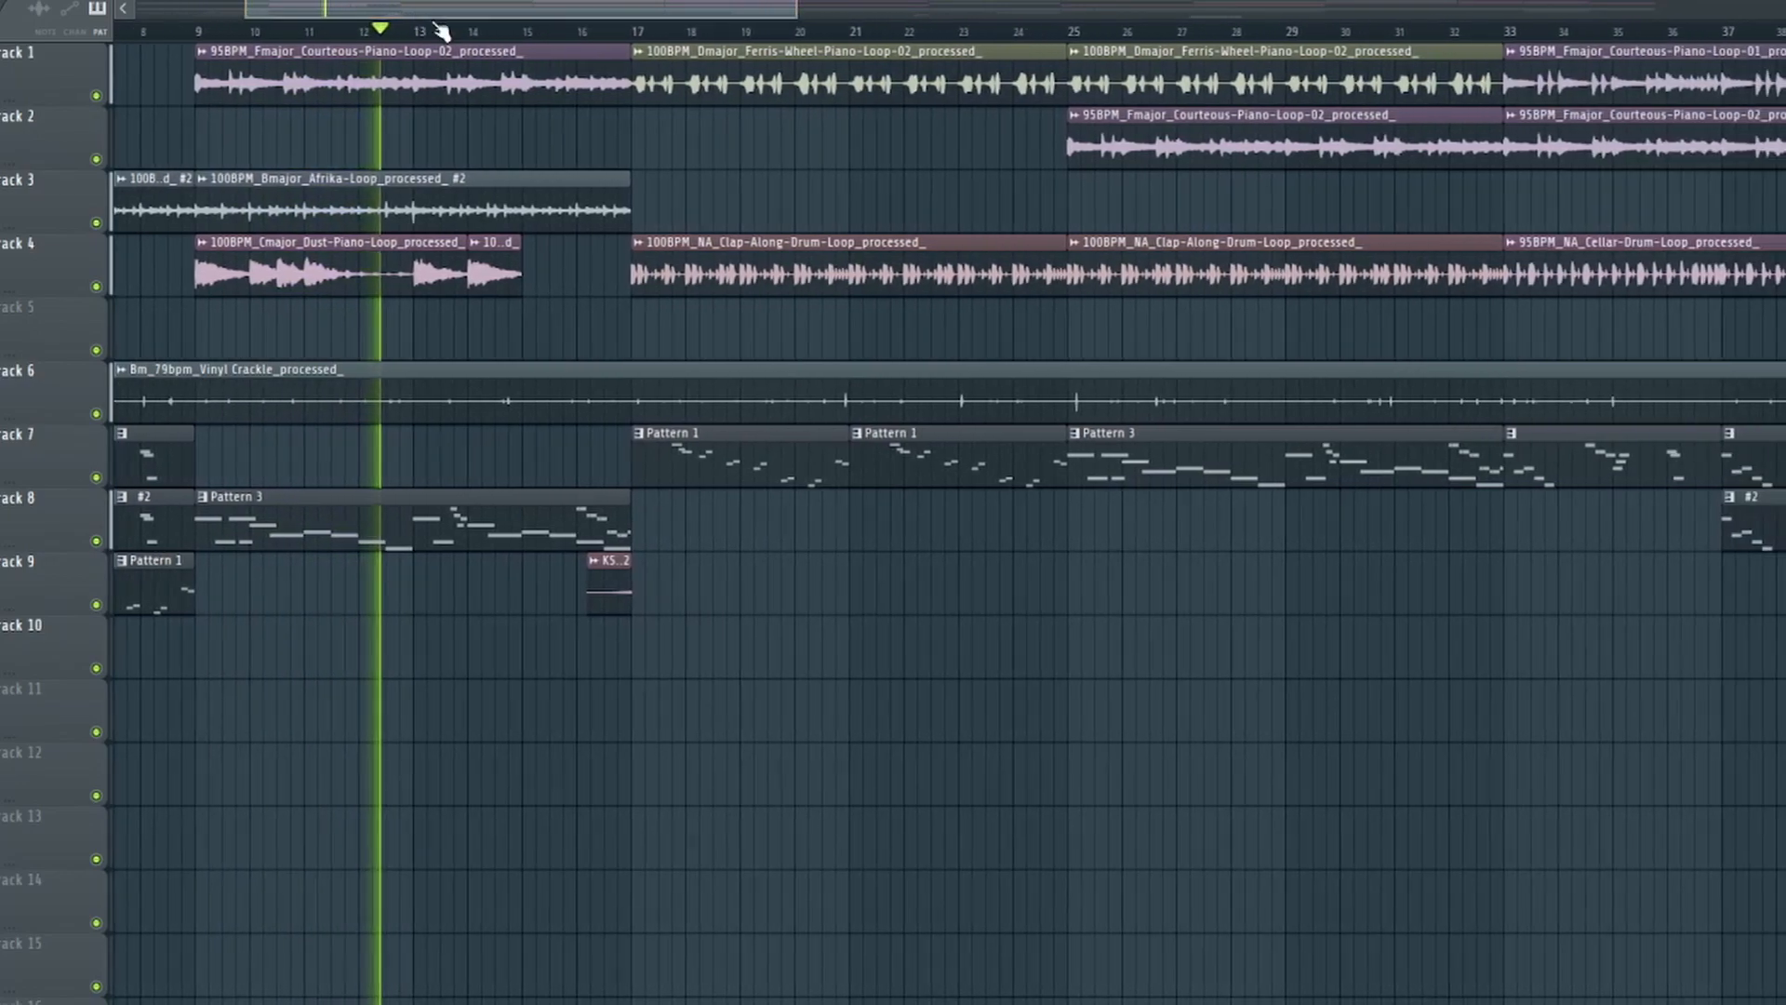
drag(774, 15, 994, 18)
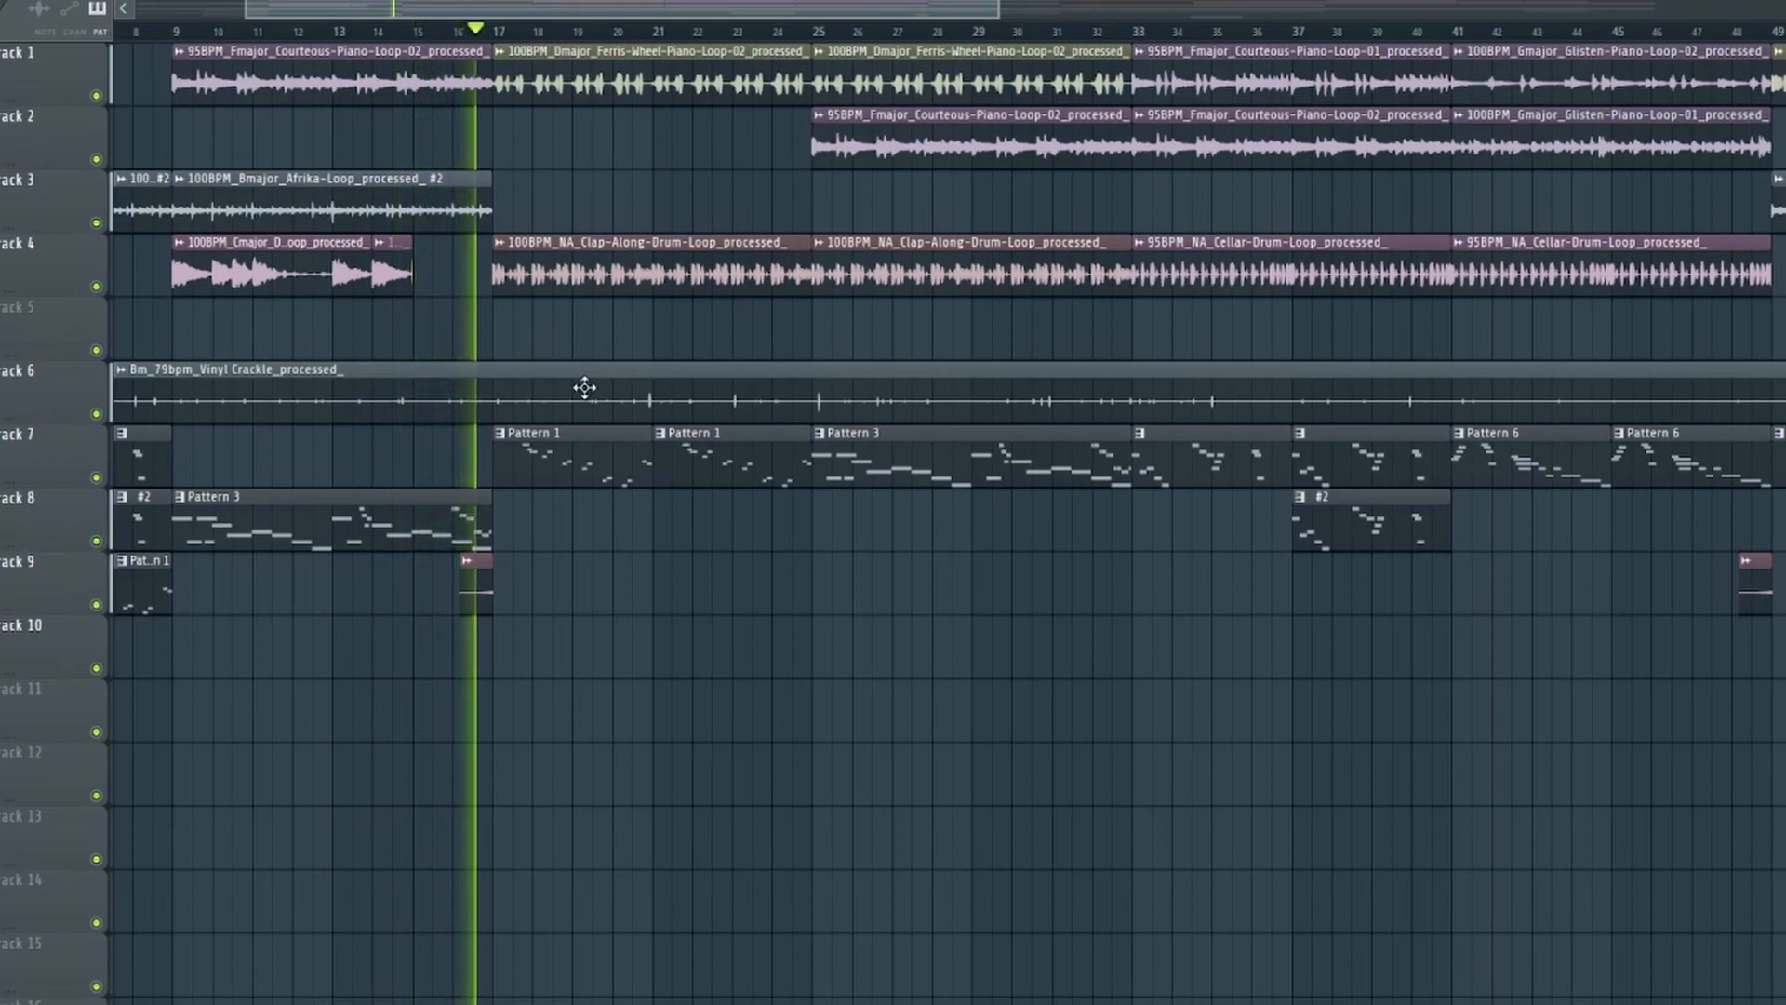
double_click(578, 478)
scroll(716, 400, down, 5)
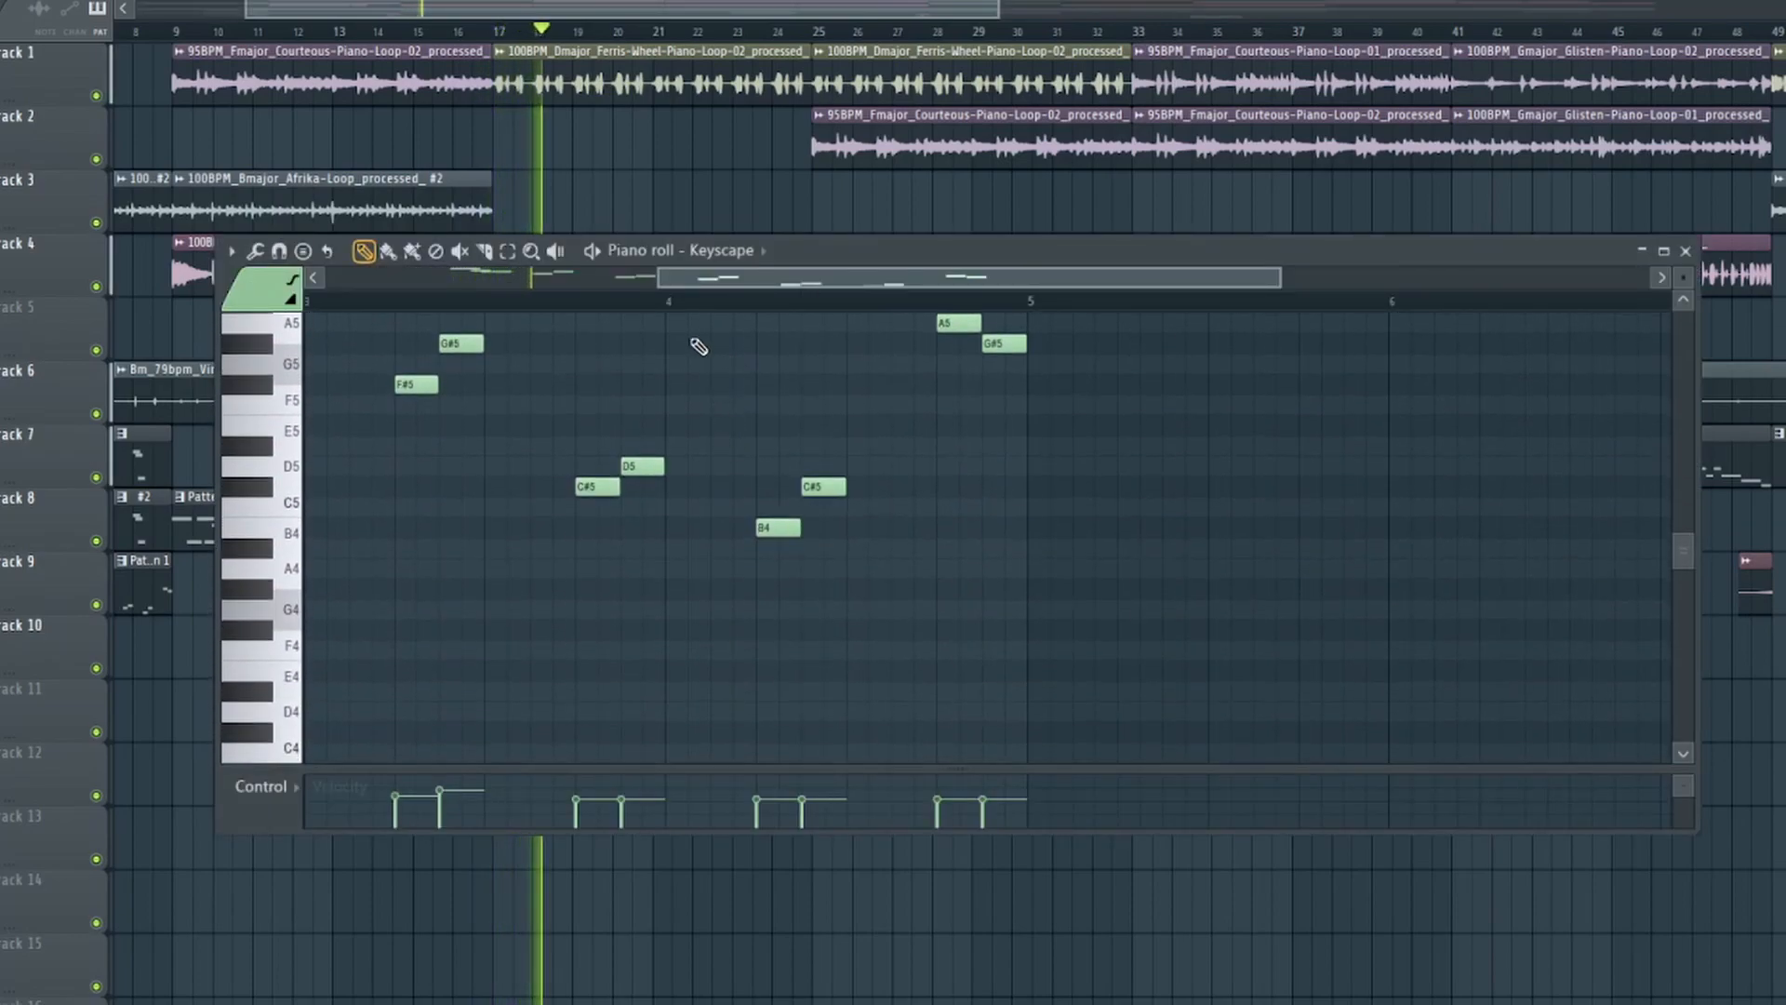
drag(728, 276, 424, 275)
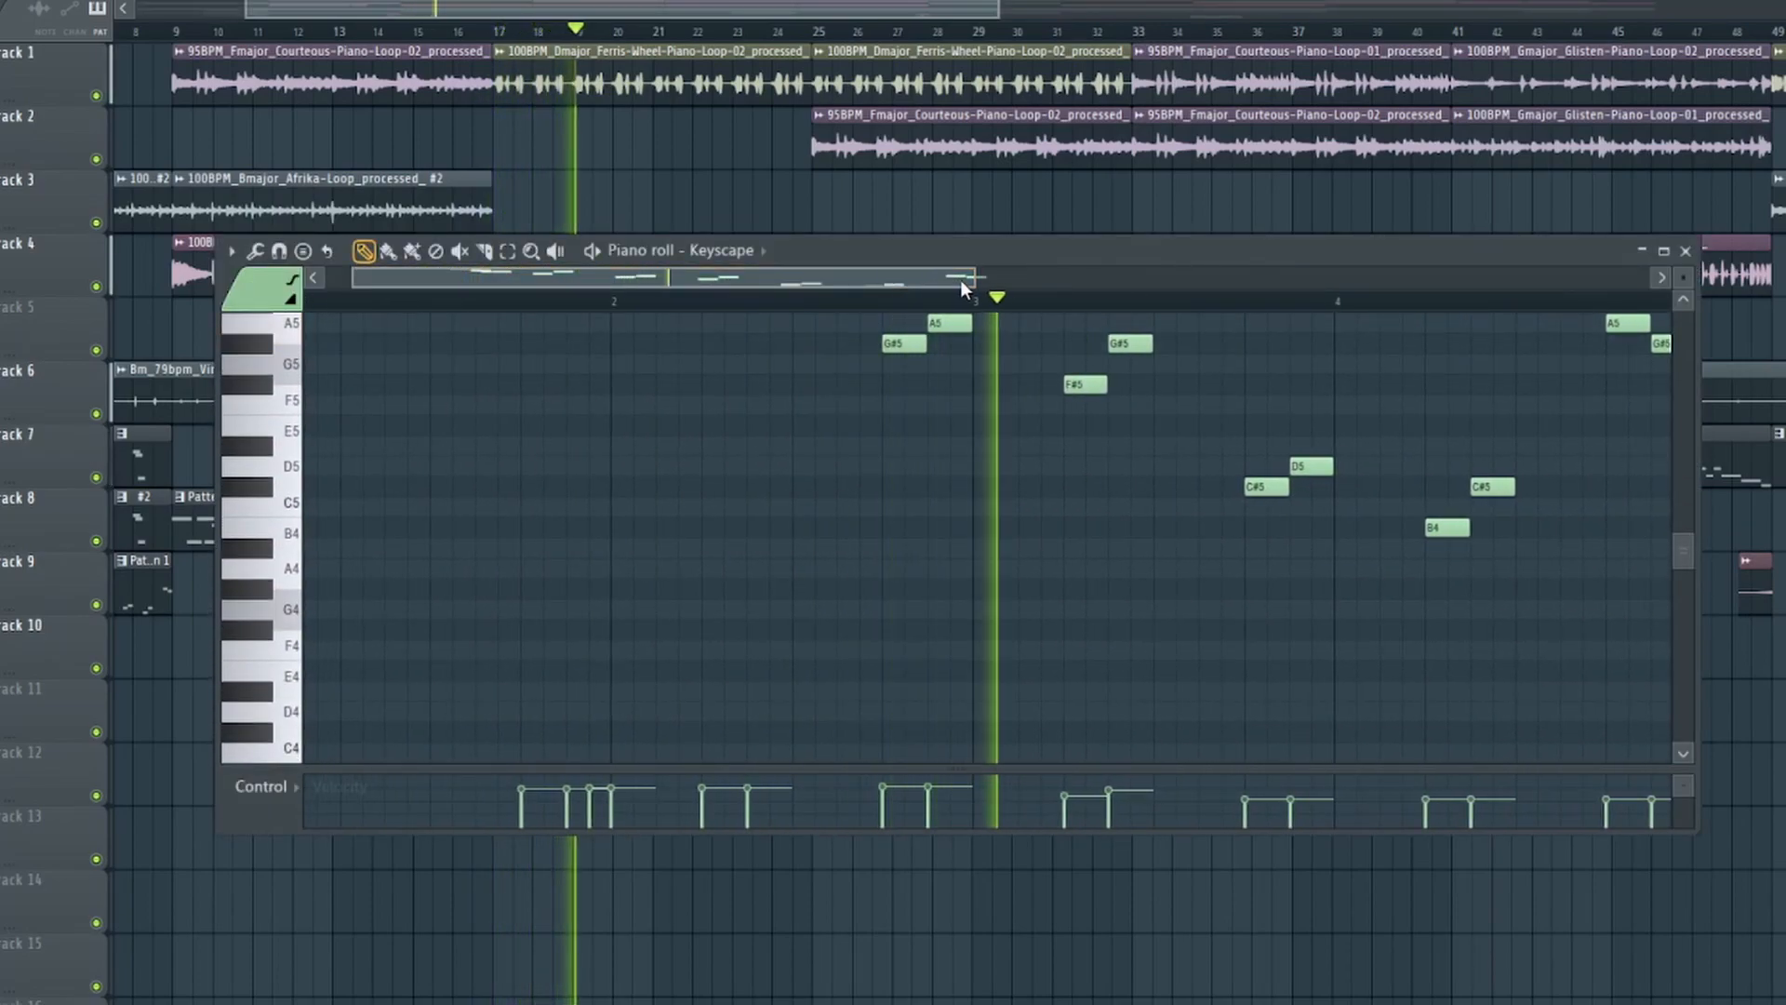
drag(973, 279, 1161, 279)
scroll(1160, 398, up, 3)
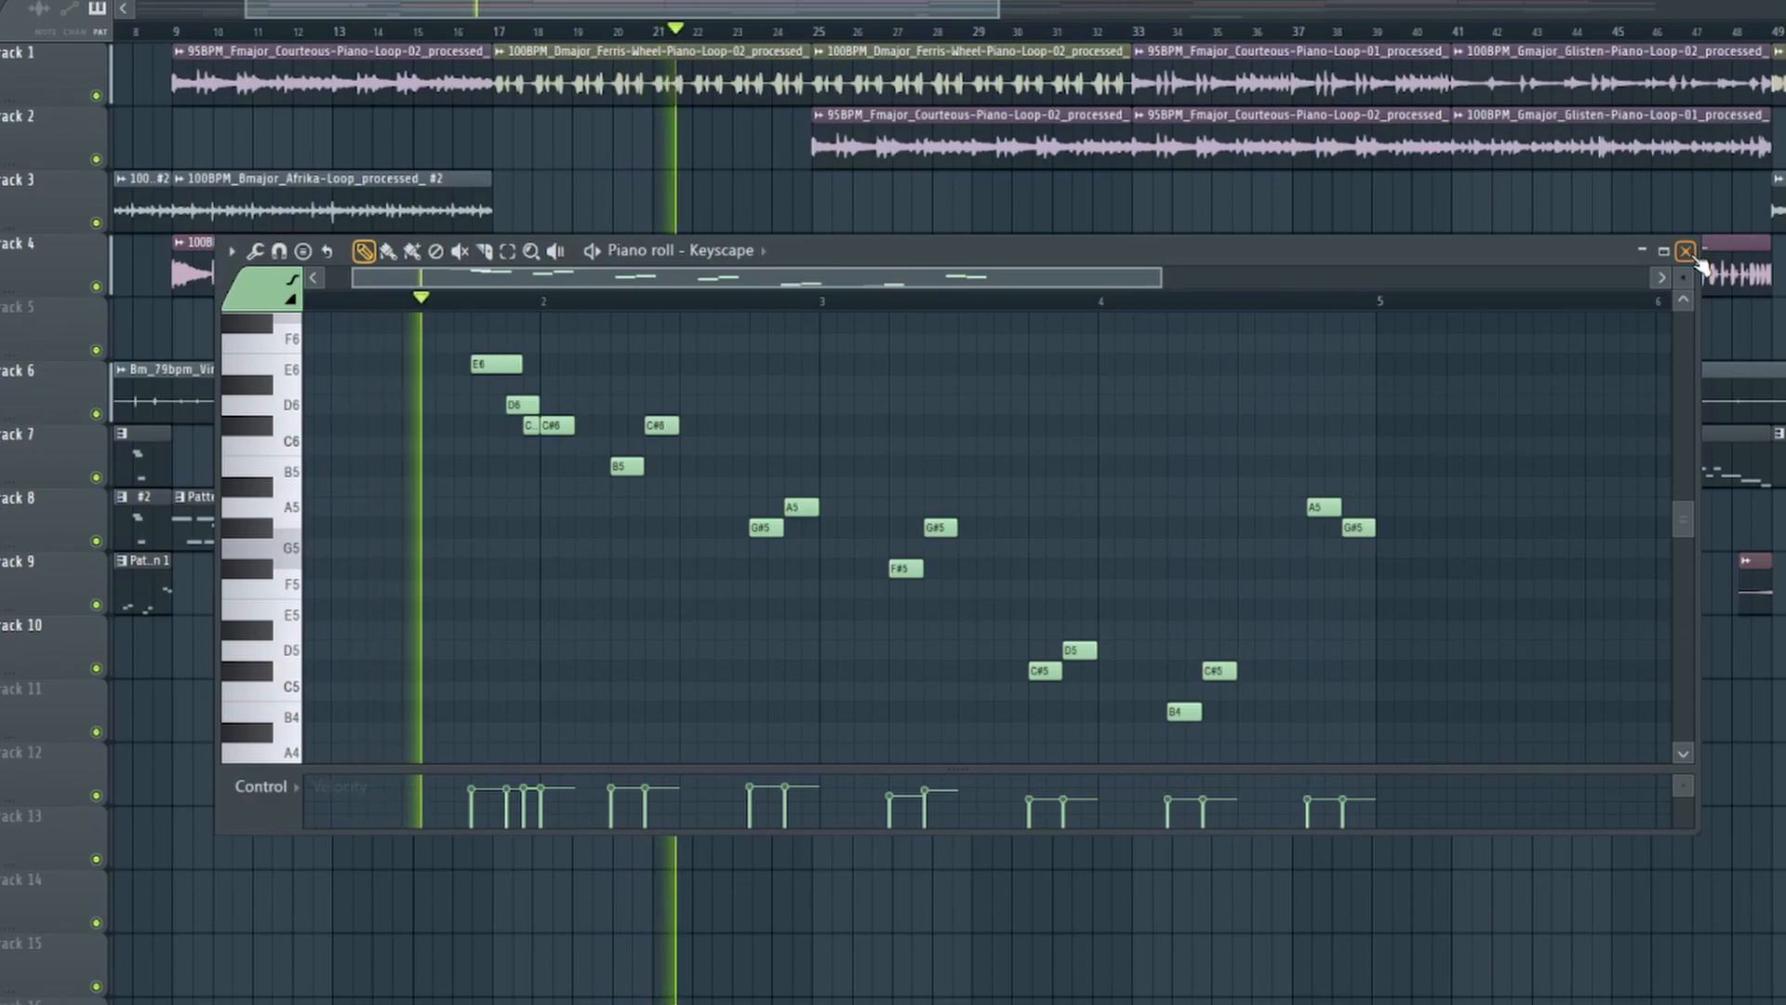
drag(1604, 253, 1570, 316)
click(1645, 319)
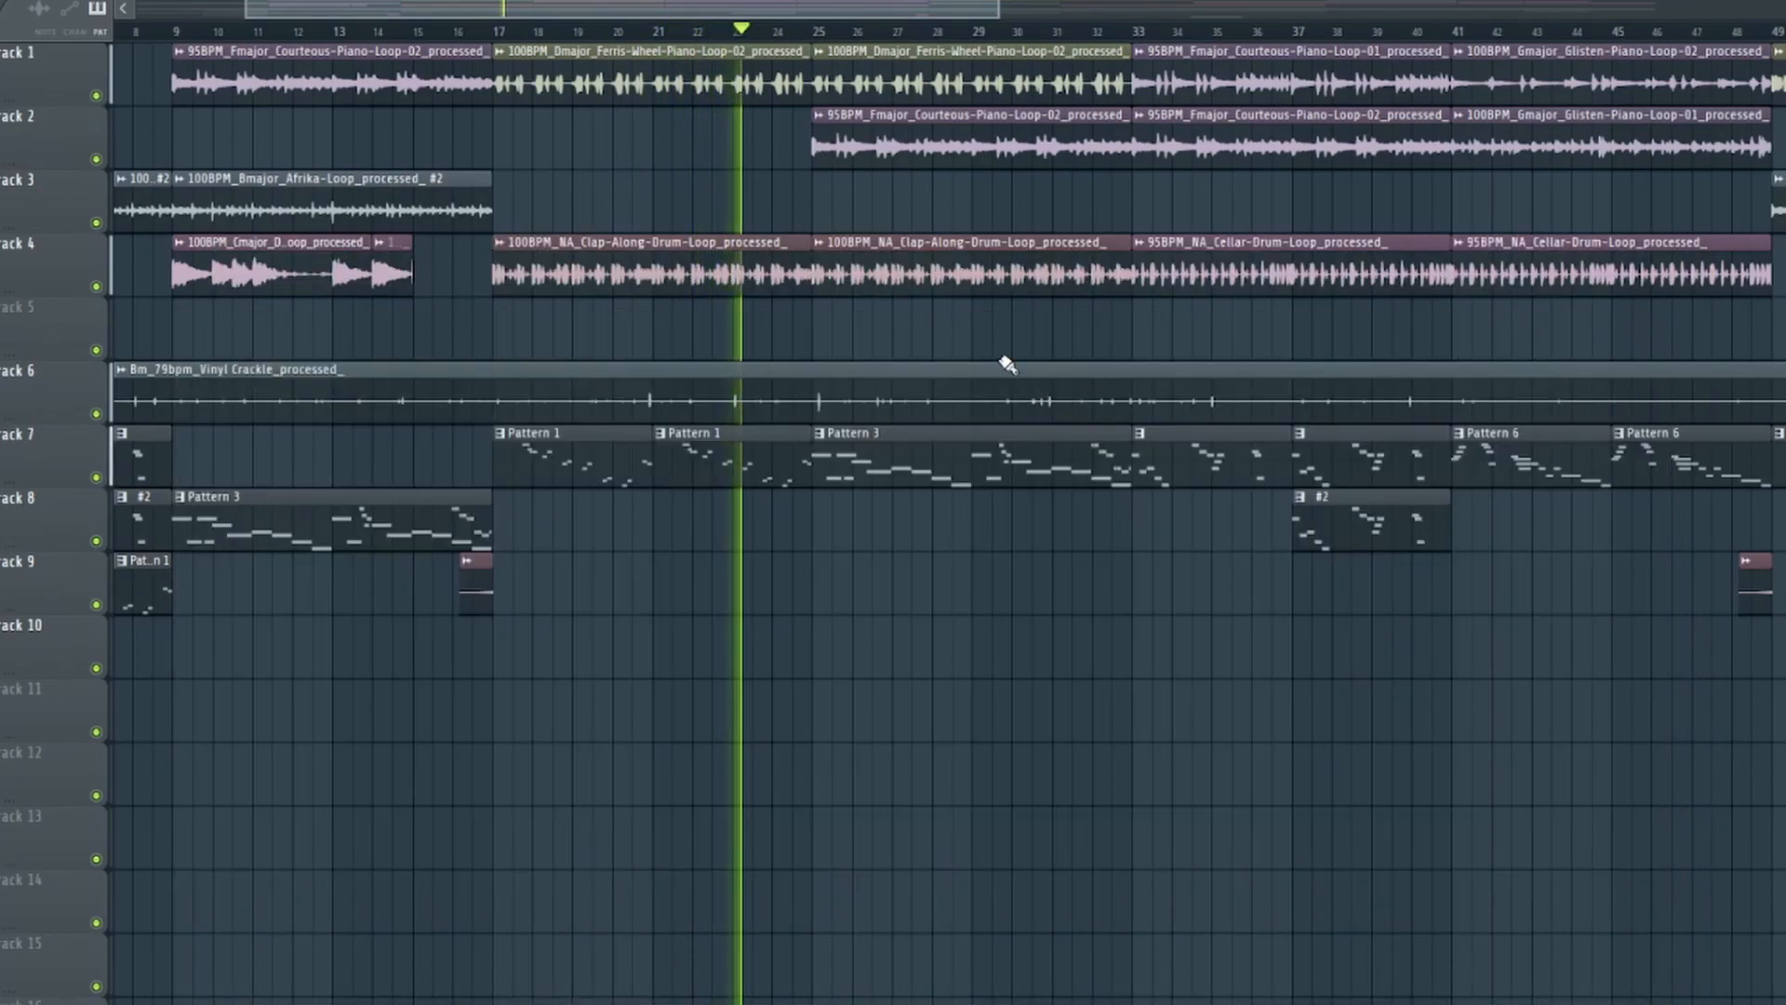
- View the whole arrangement in the playlist and place the playback position at bar 5
click(1136, 34)
scroll(930, 9, left, 5)
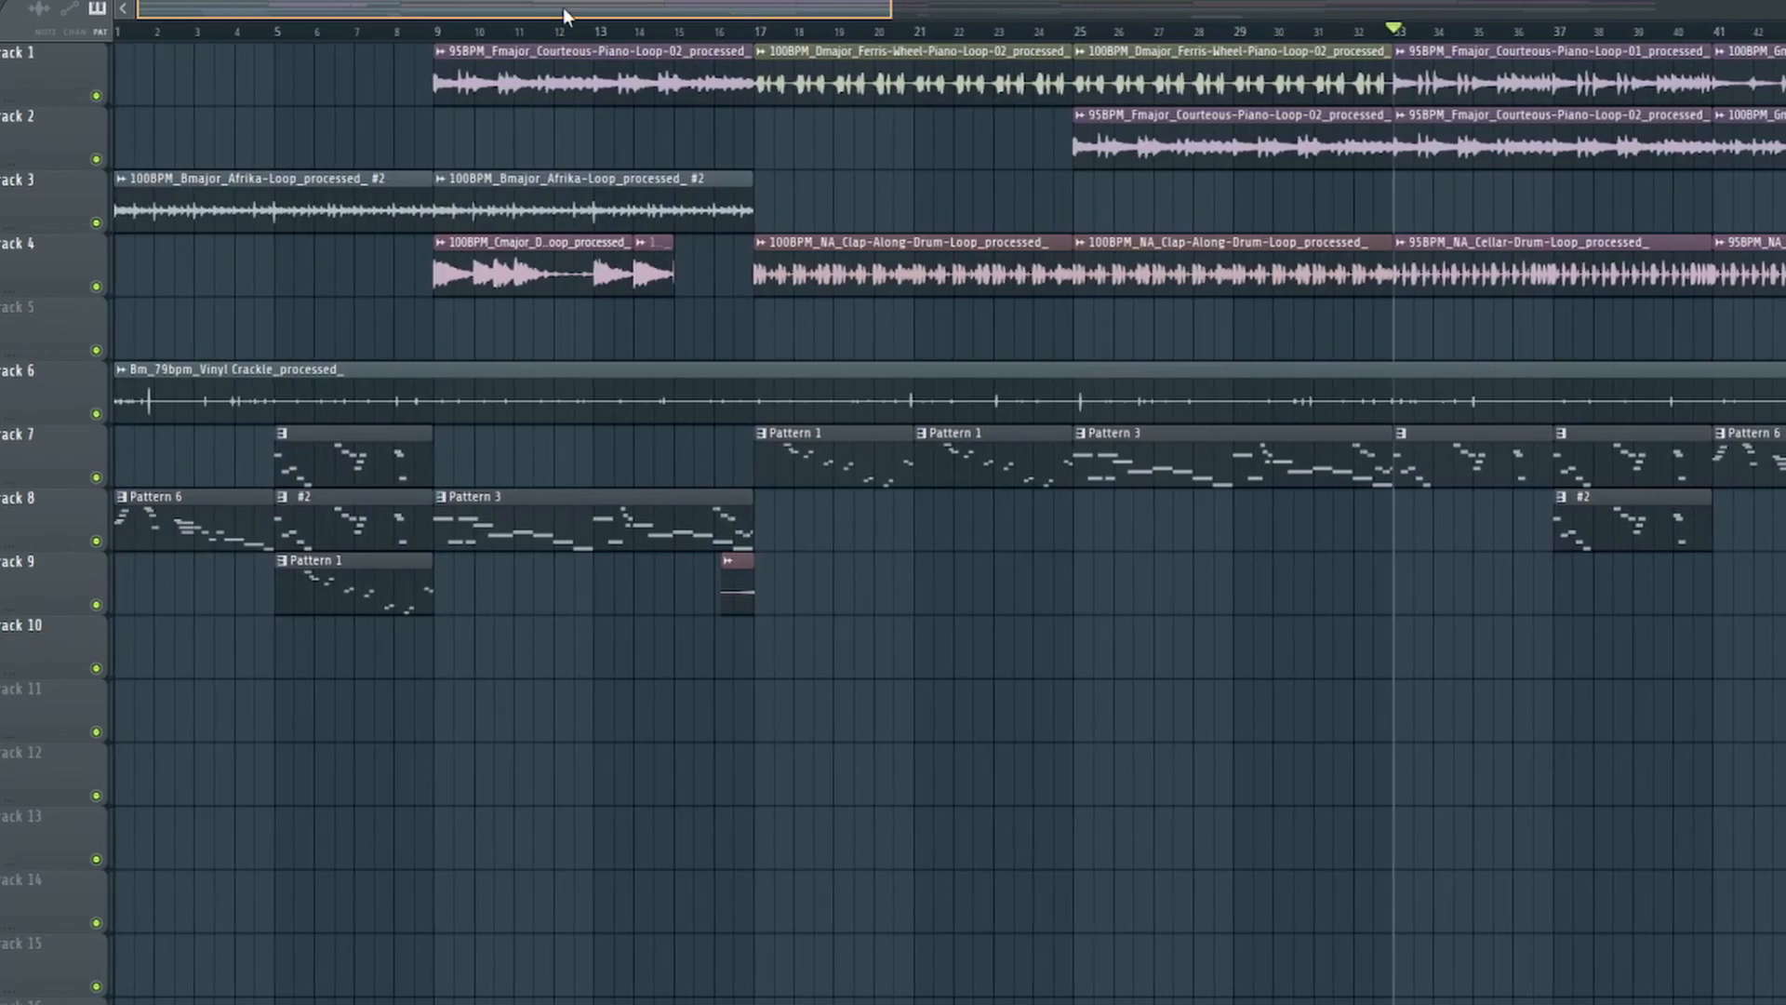
drag(537, 9, 372, 20)
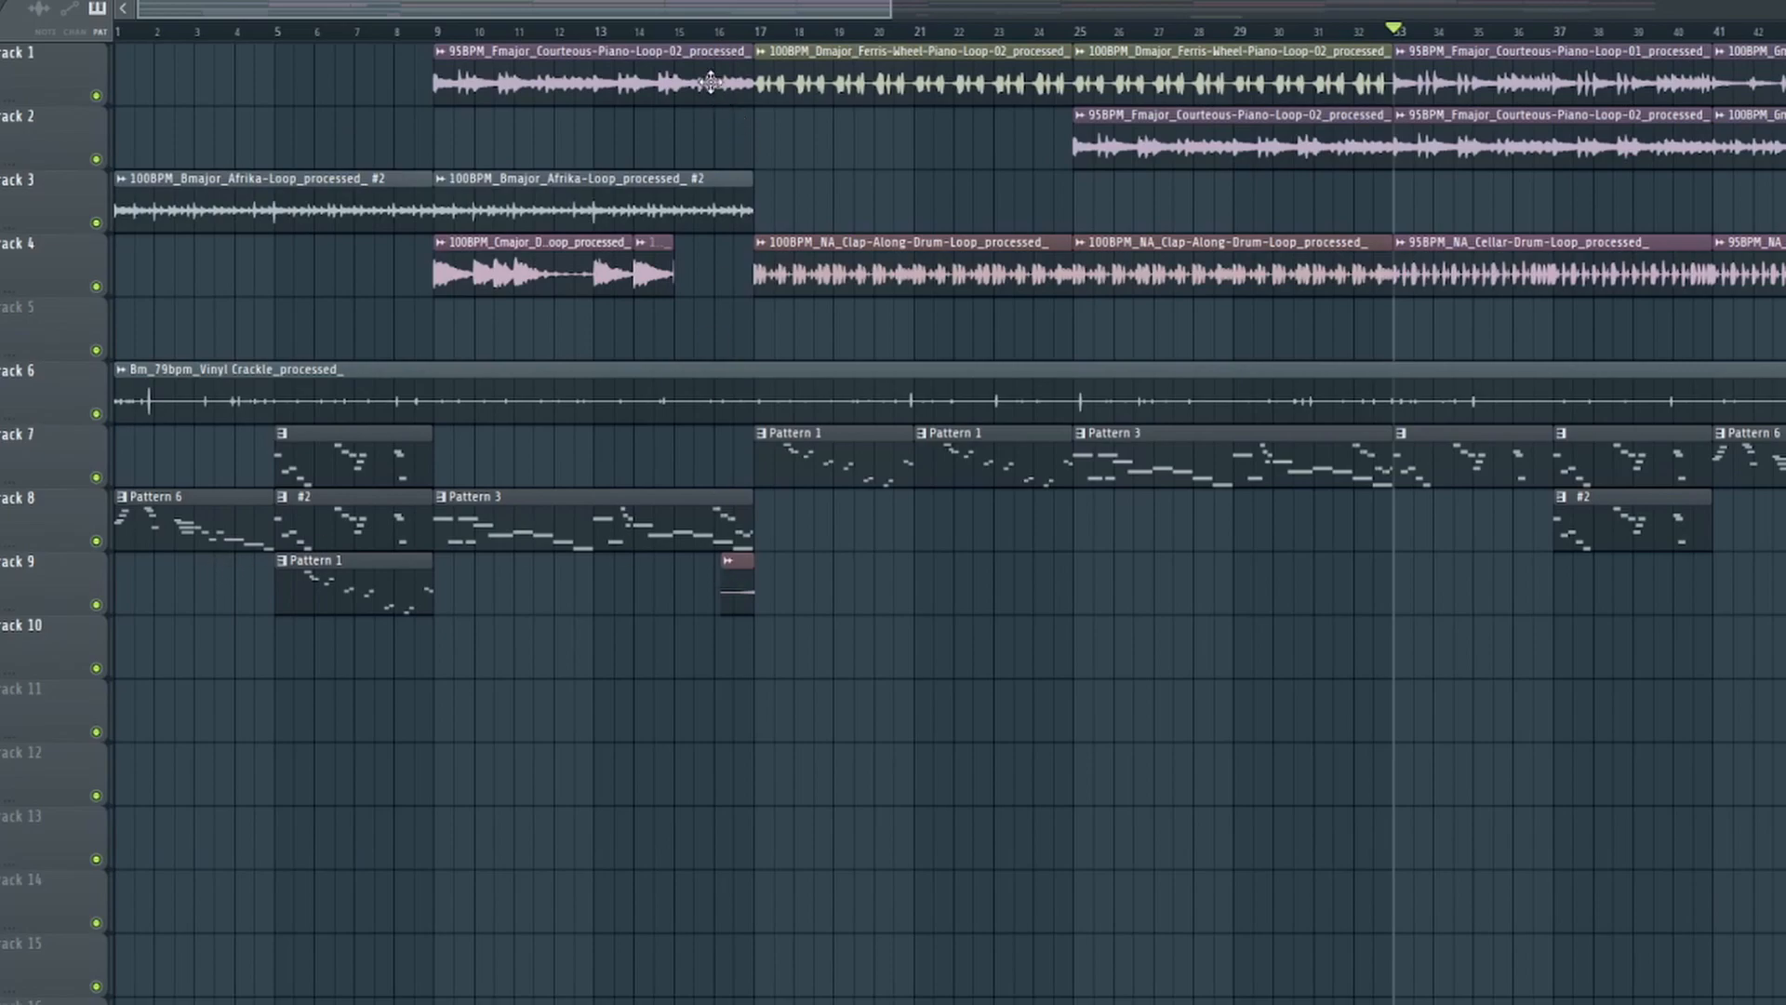
drag(890, 11, 1783, 11)
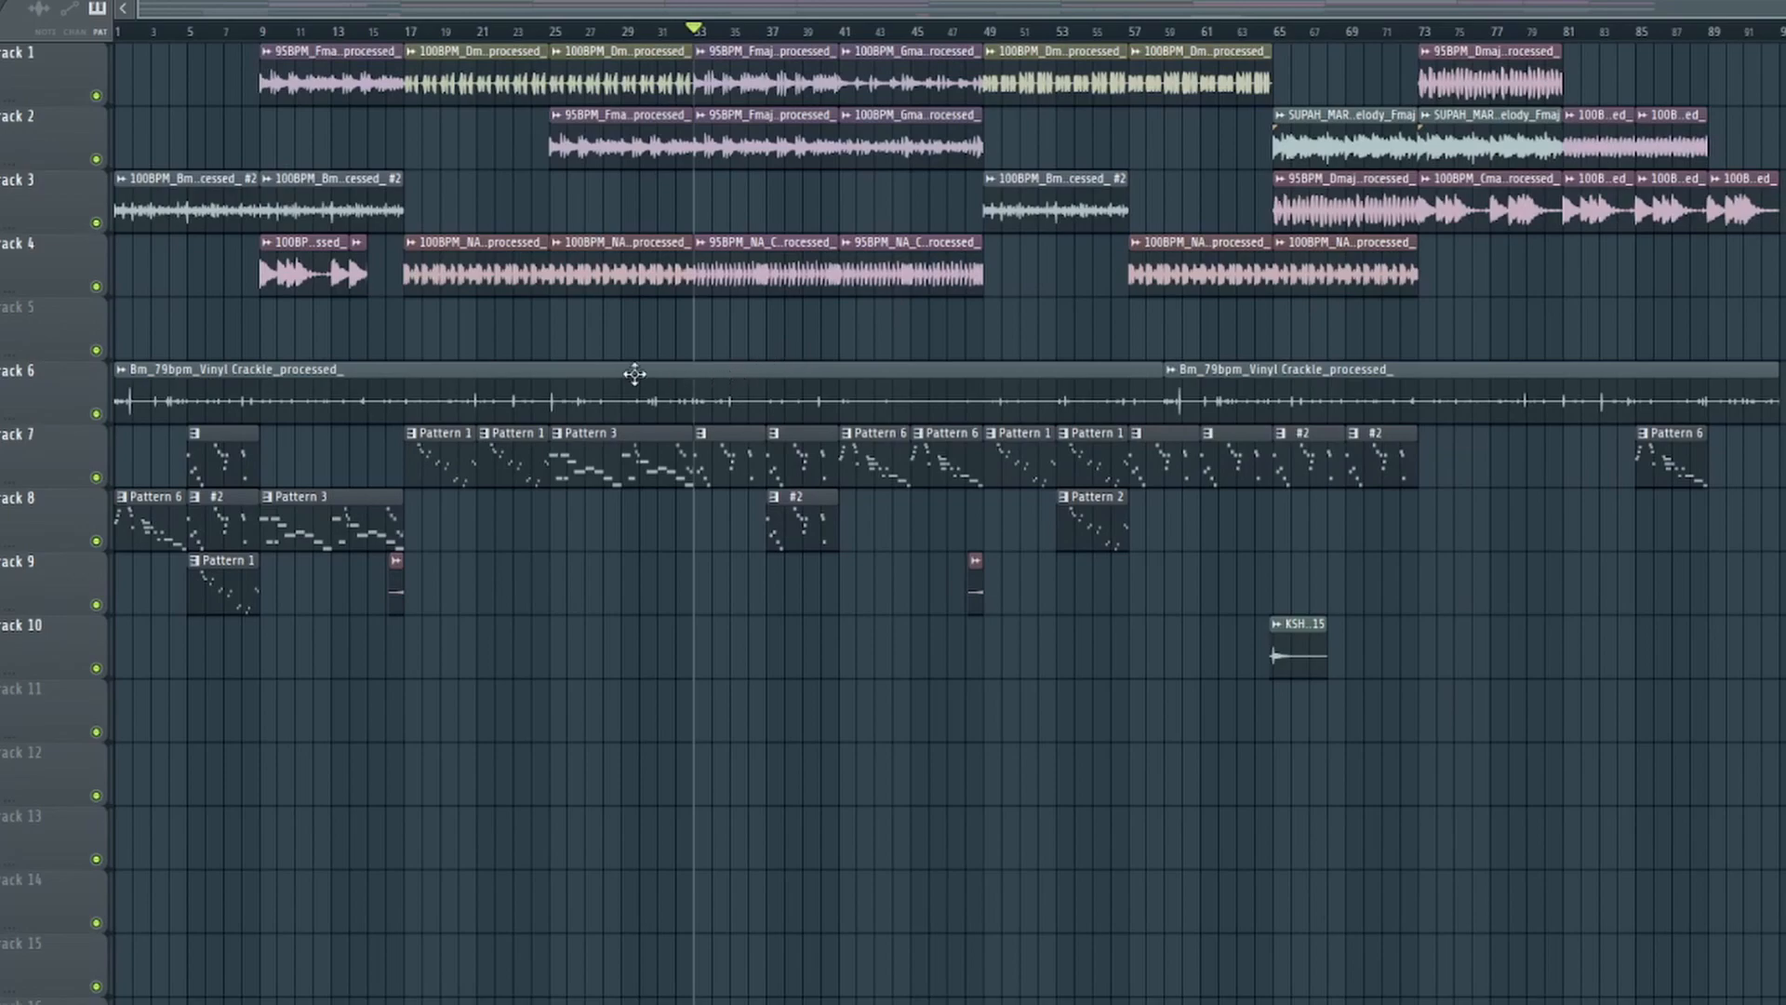
click(195, 32)
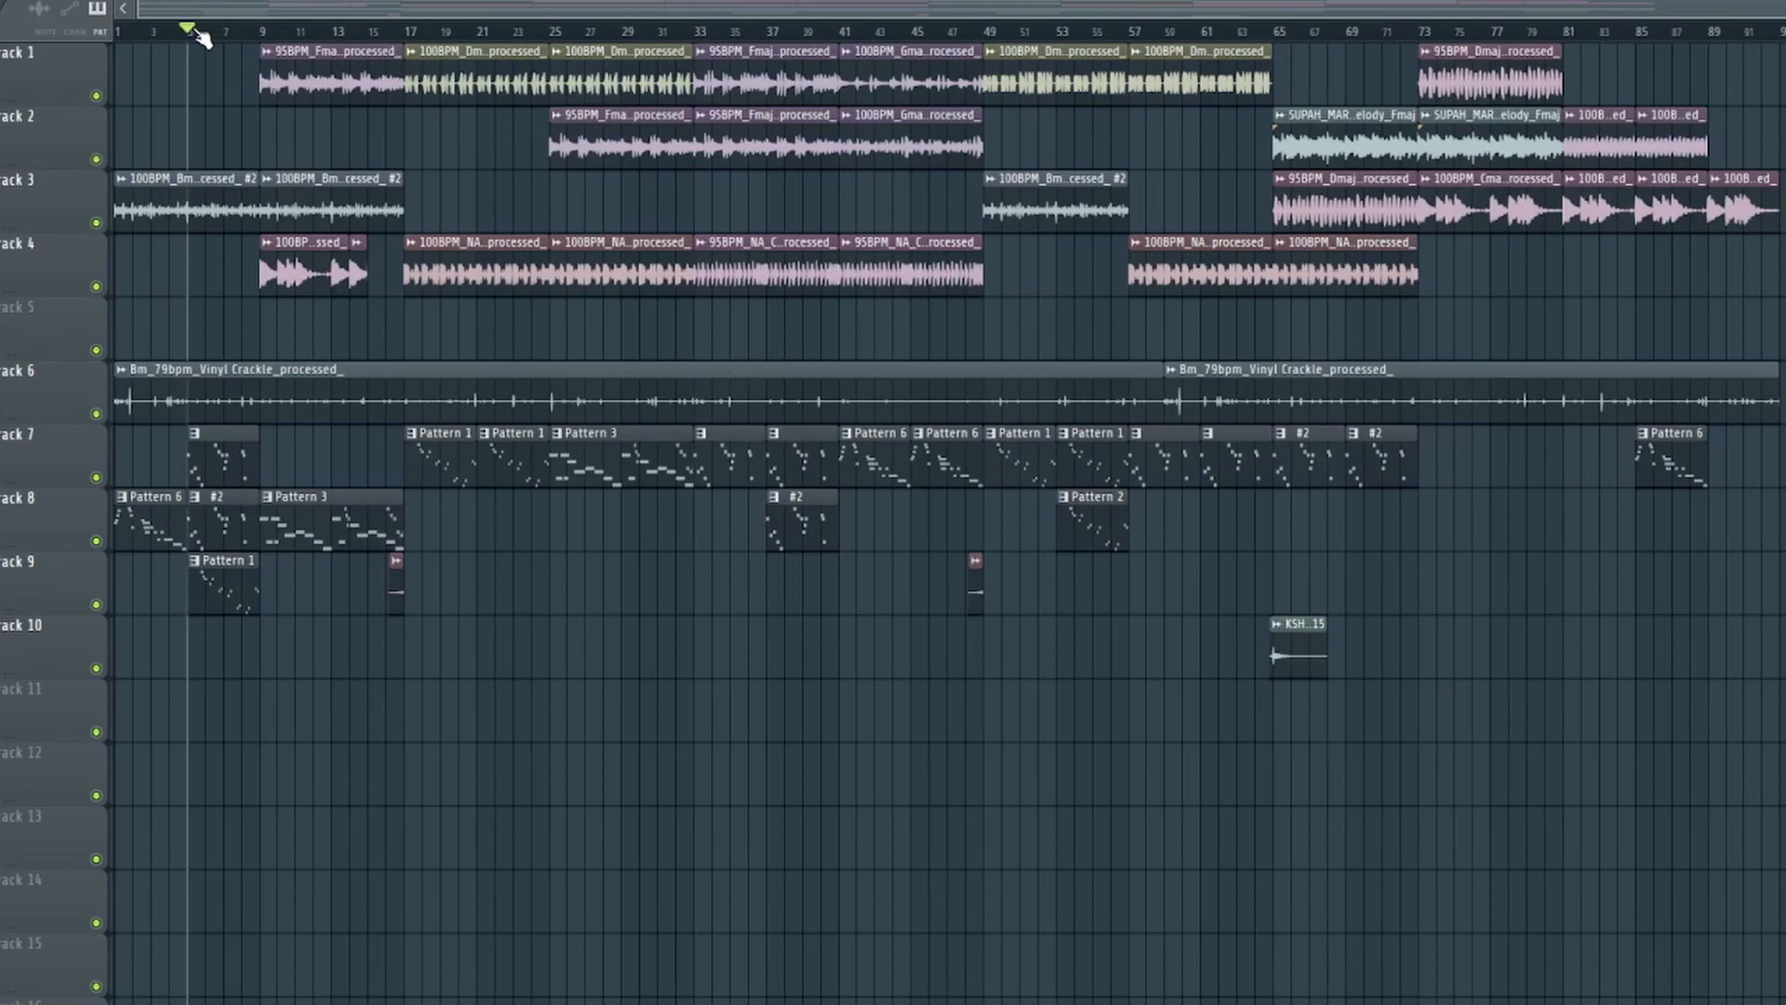
- Examine the Keyscape notes of the Pattern 3 clip at bar 9 on Track 8 in the piano roll, and close the editor
scroll(188, 29, up, 5)
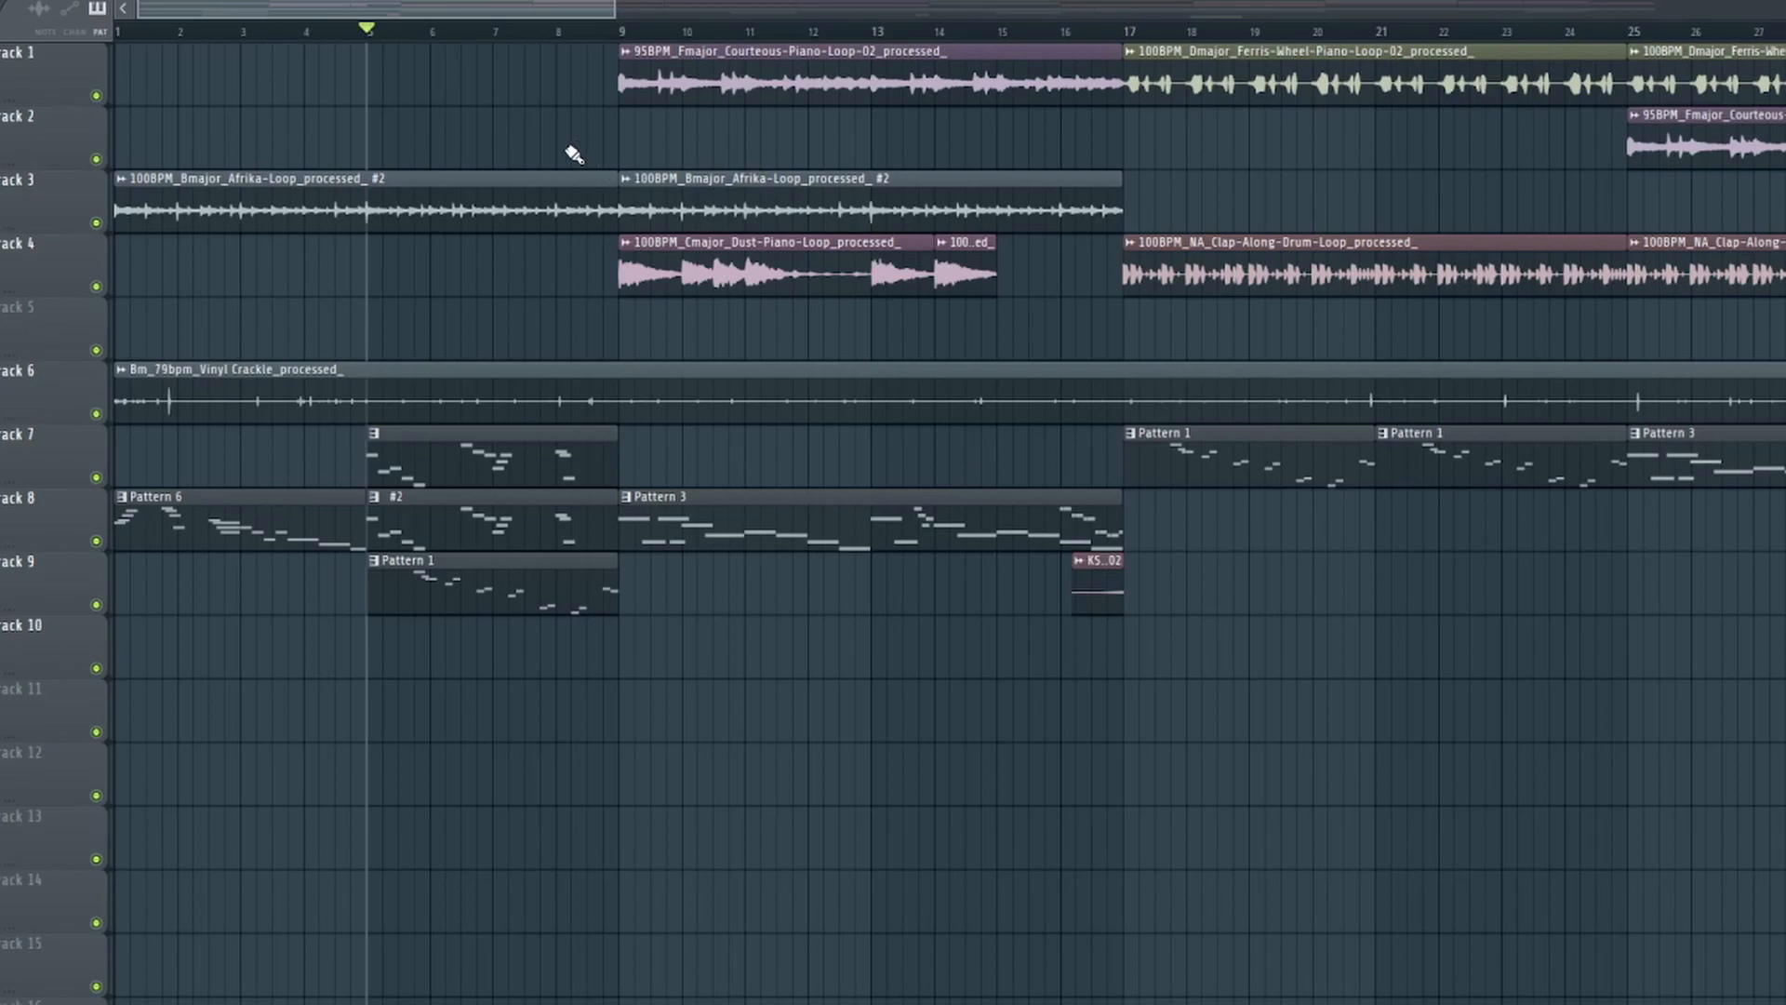
double_click(717, 547)
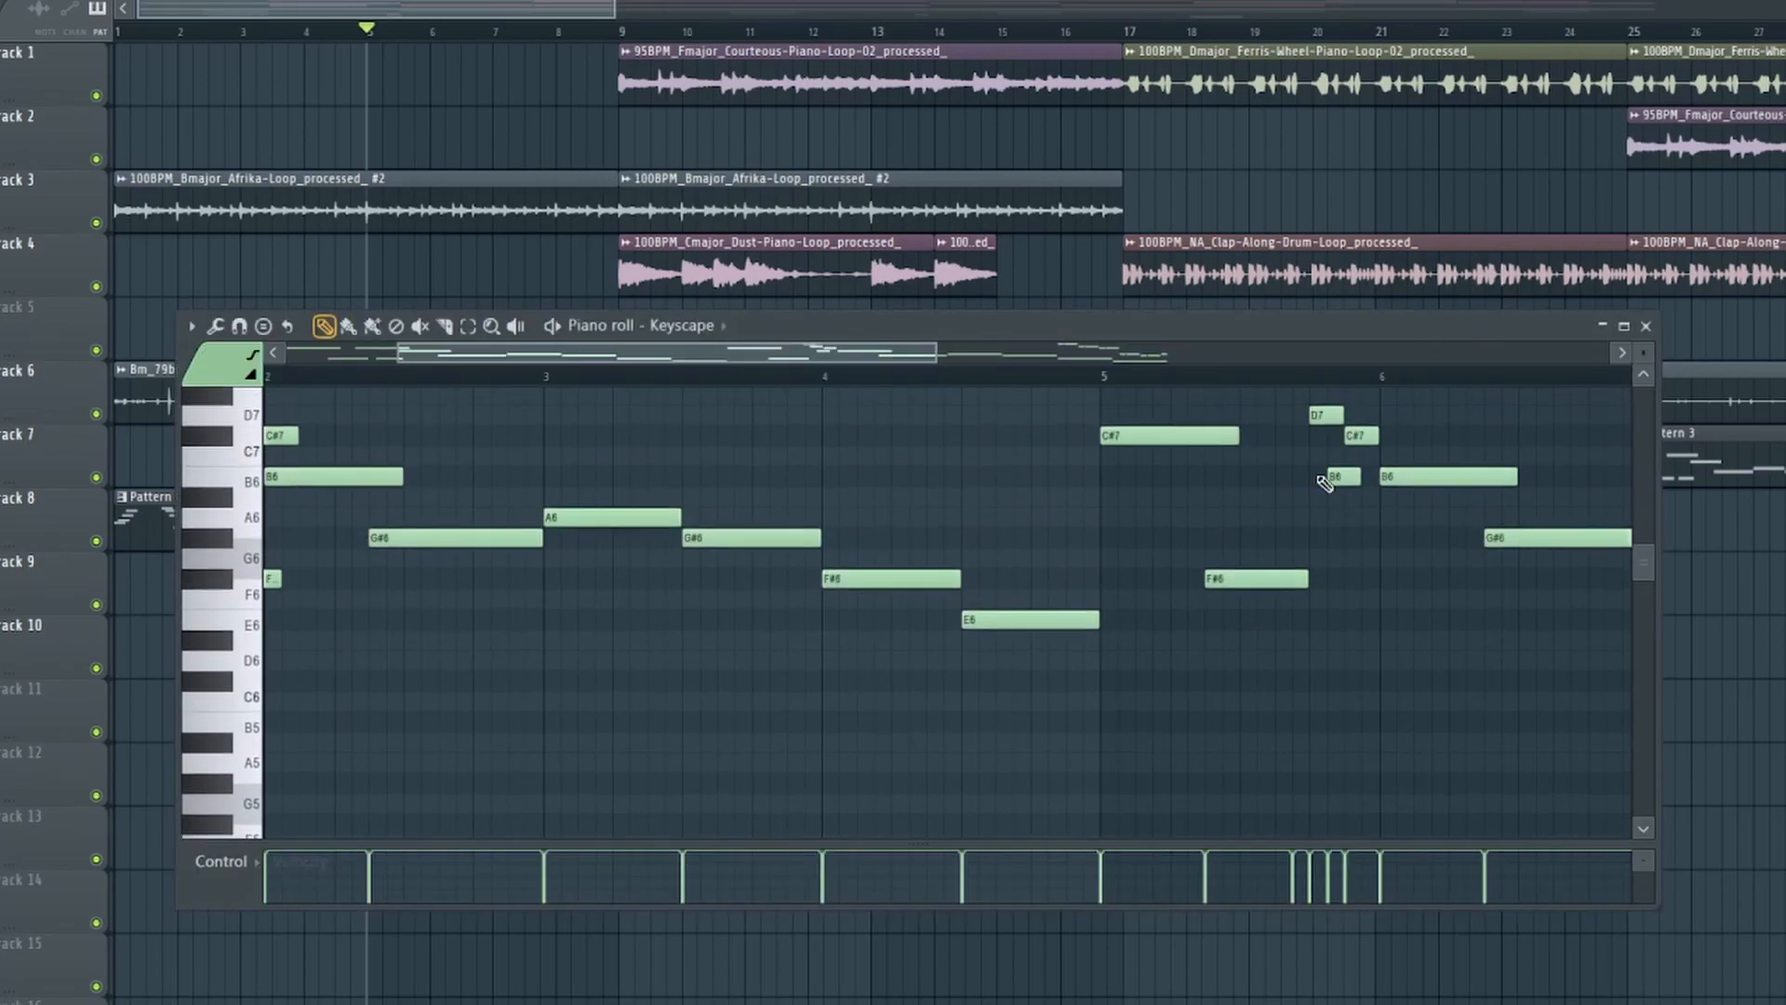
click(1645, 326)
- Play the arrangement from bars 9, 17 and 25 in turn, and stop playback
scroll(865, 46, right, 10)
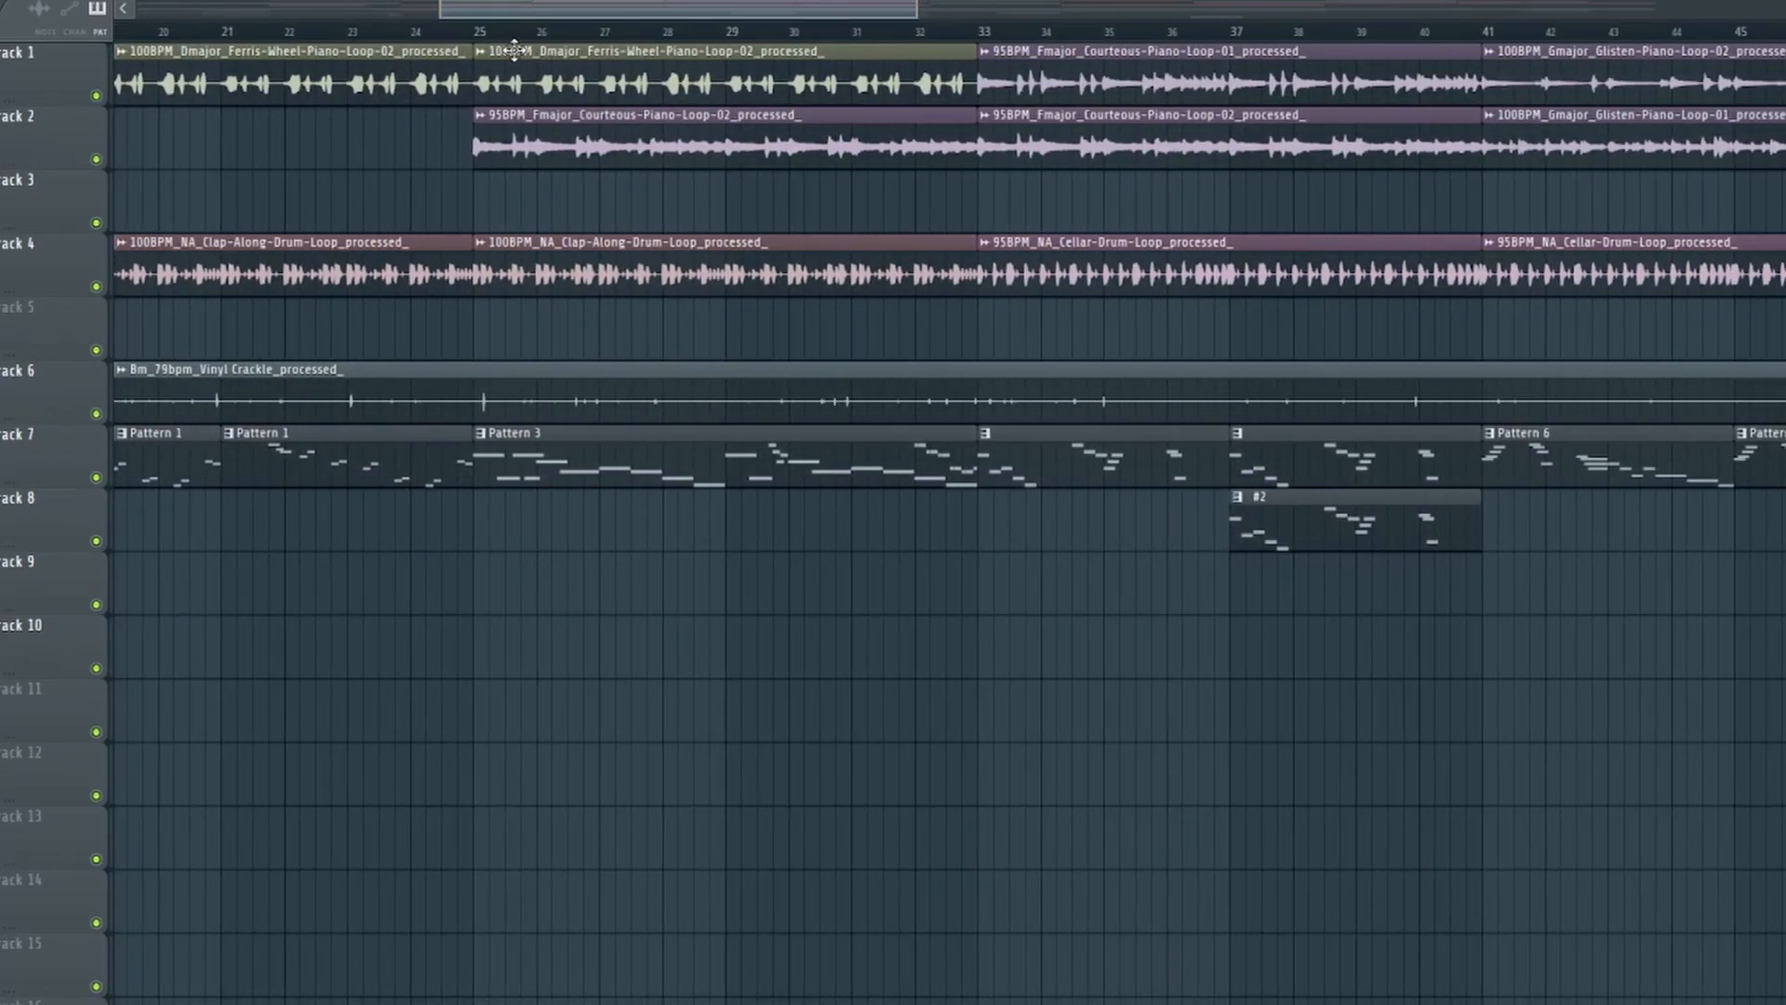
drag(544, 14, 248, 11)
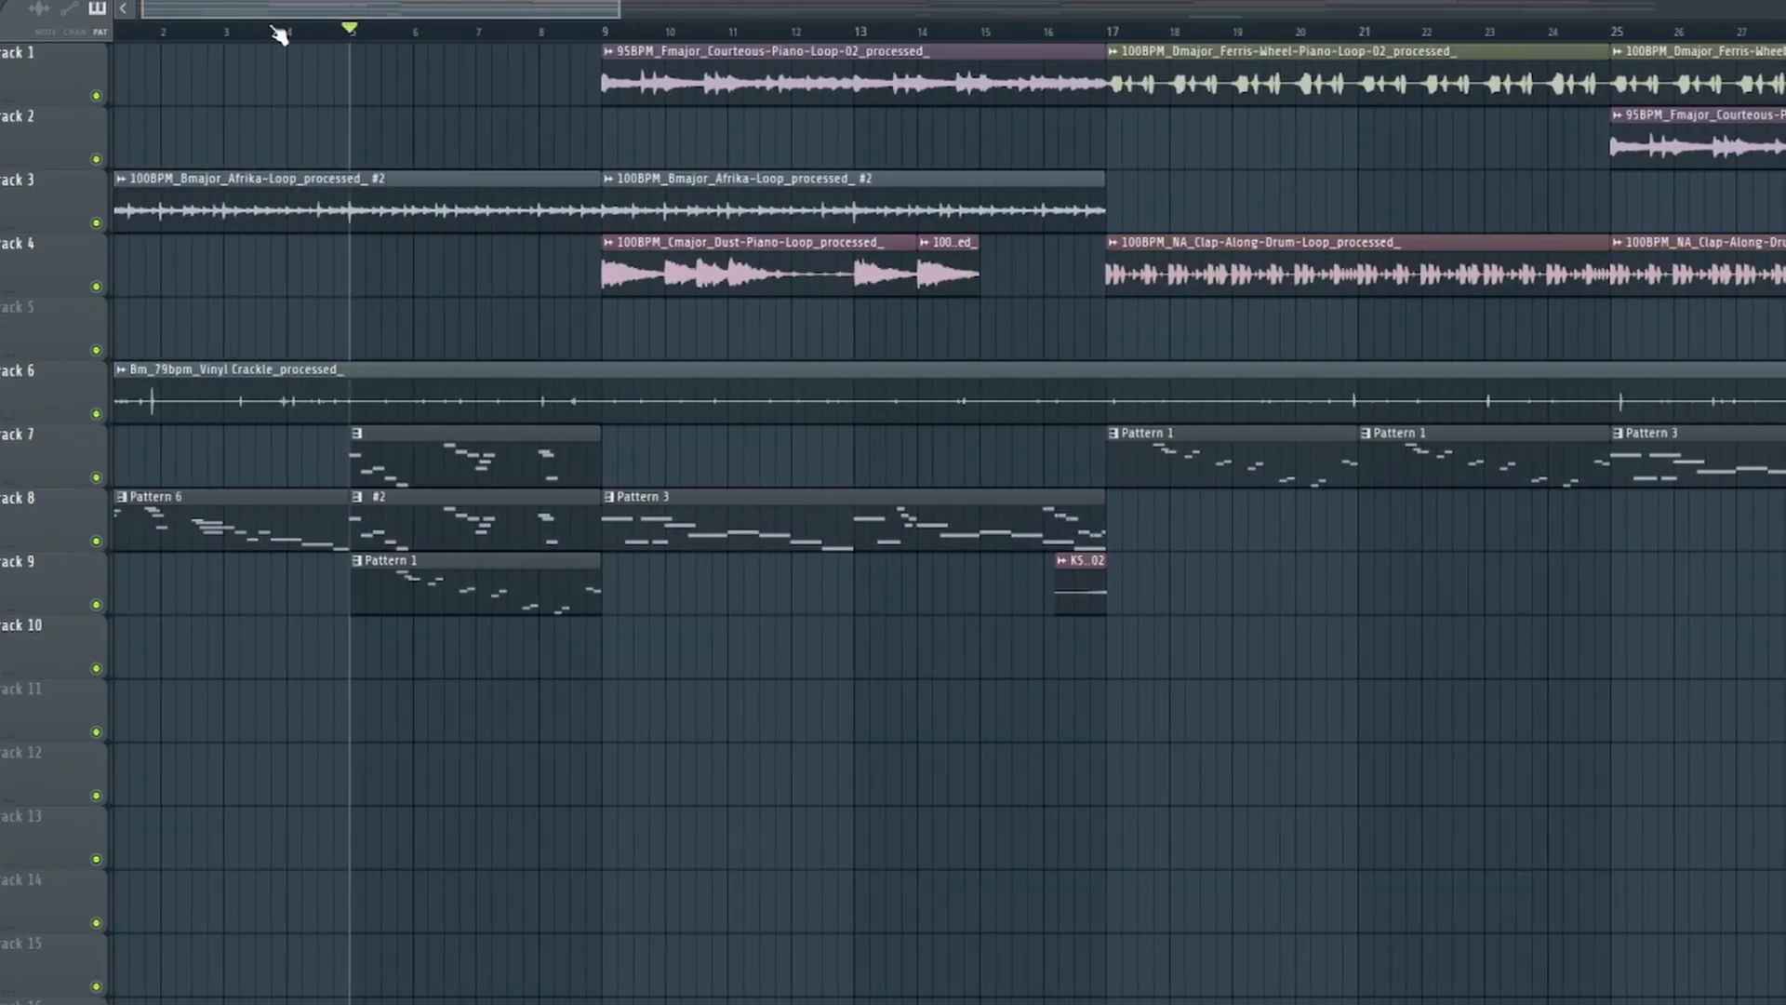
click(603, 30)
scroll(727, 28, right, 7)
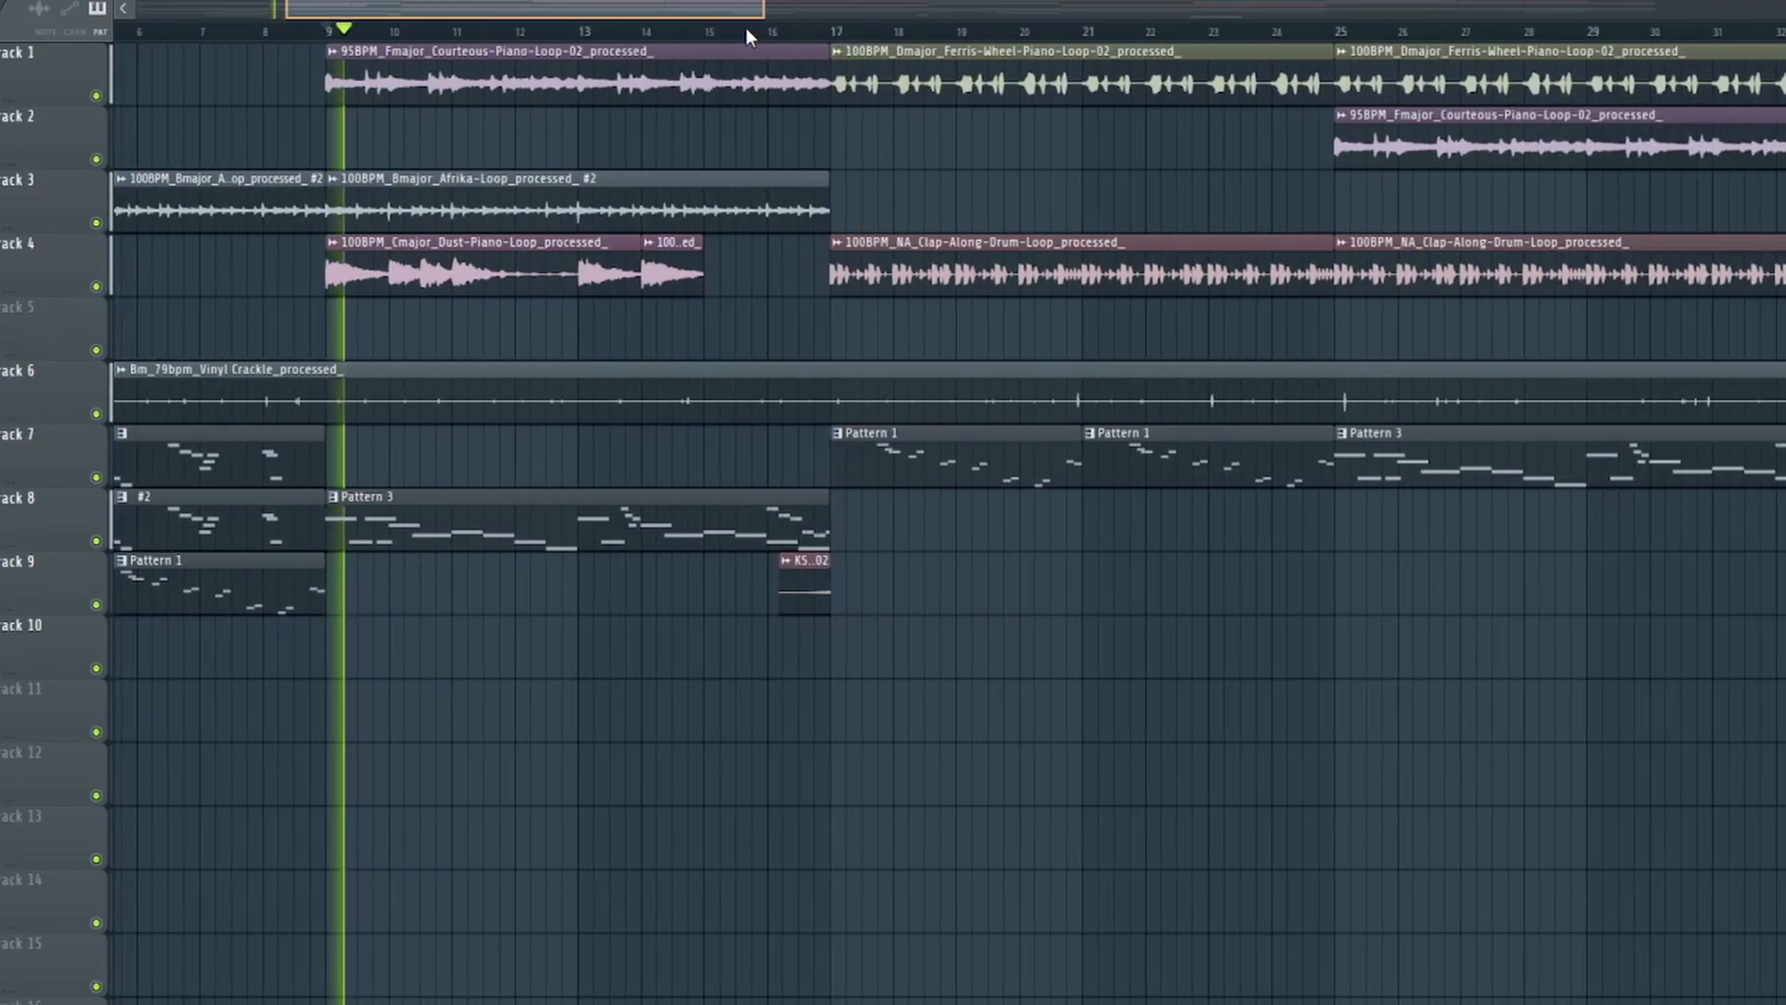
click(821, 38)
key(space)
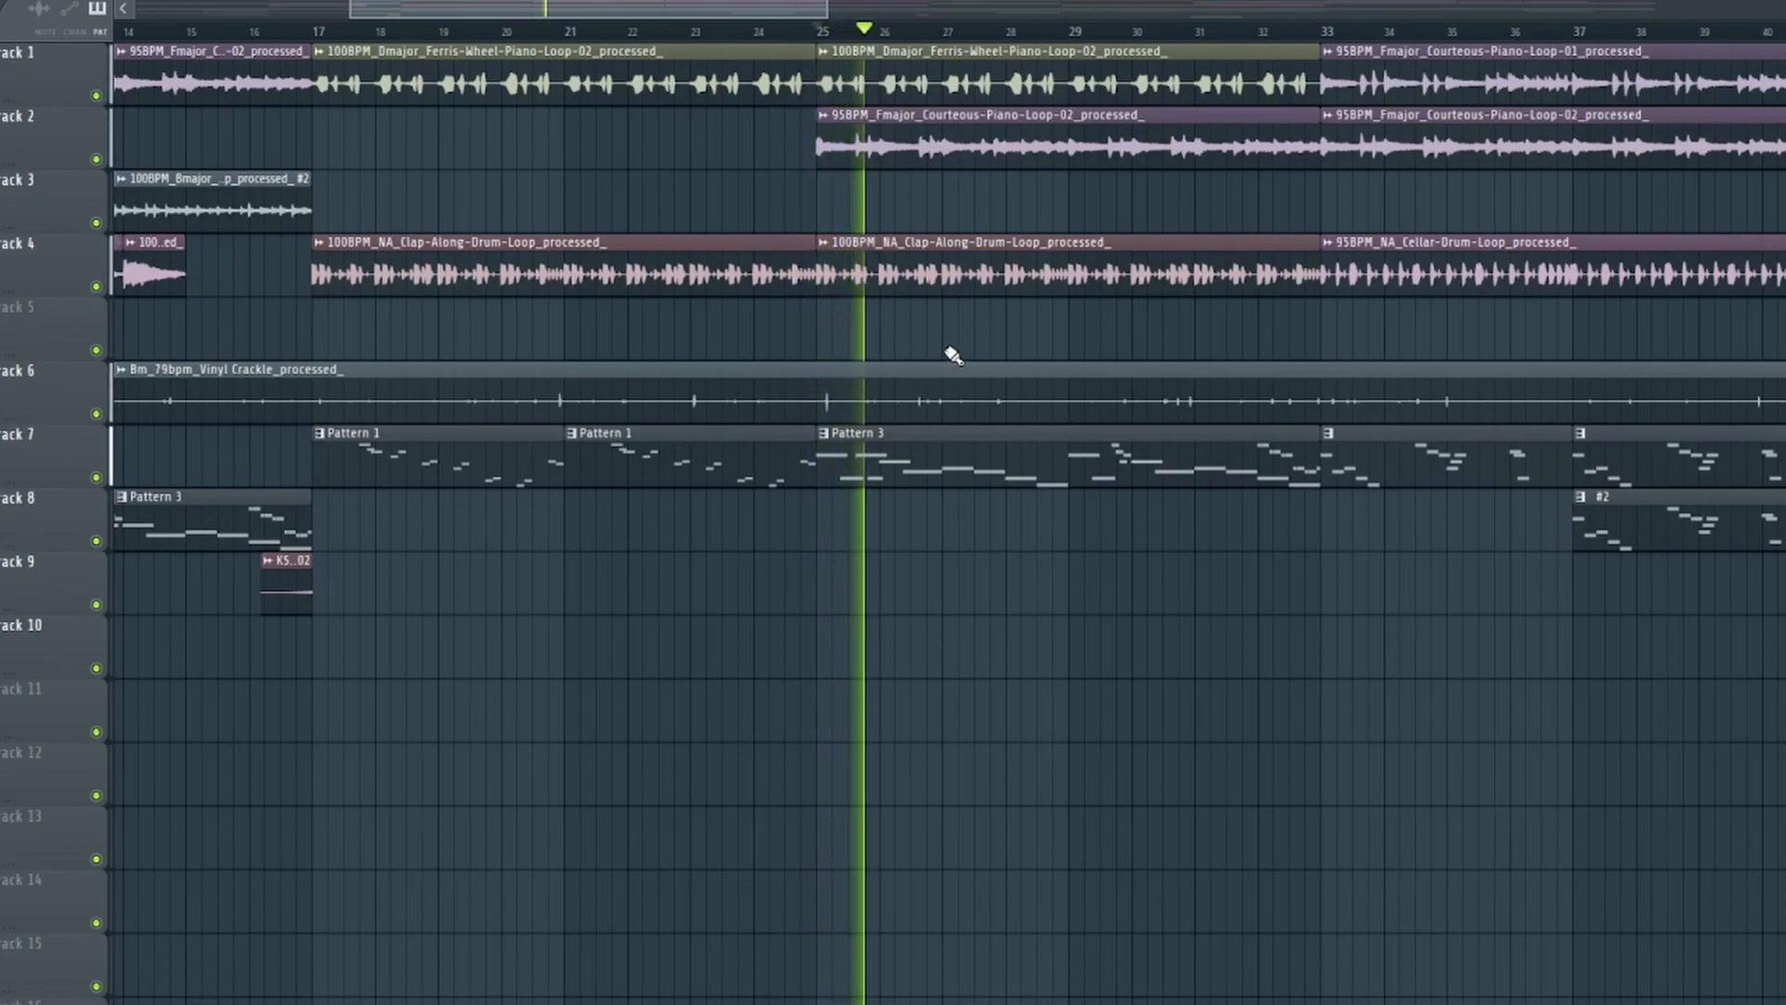
drag(731, 14, 851, 14)
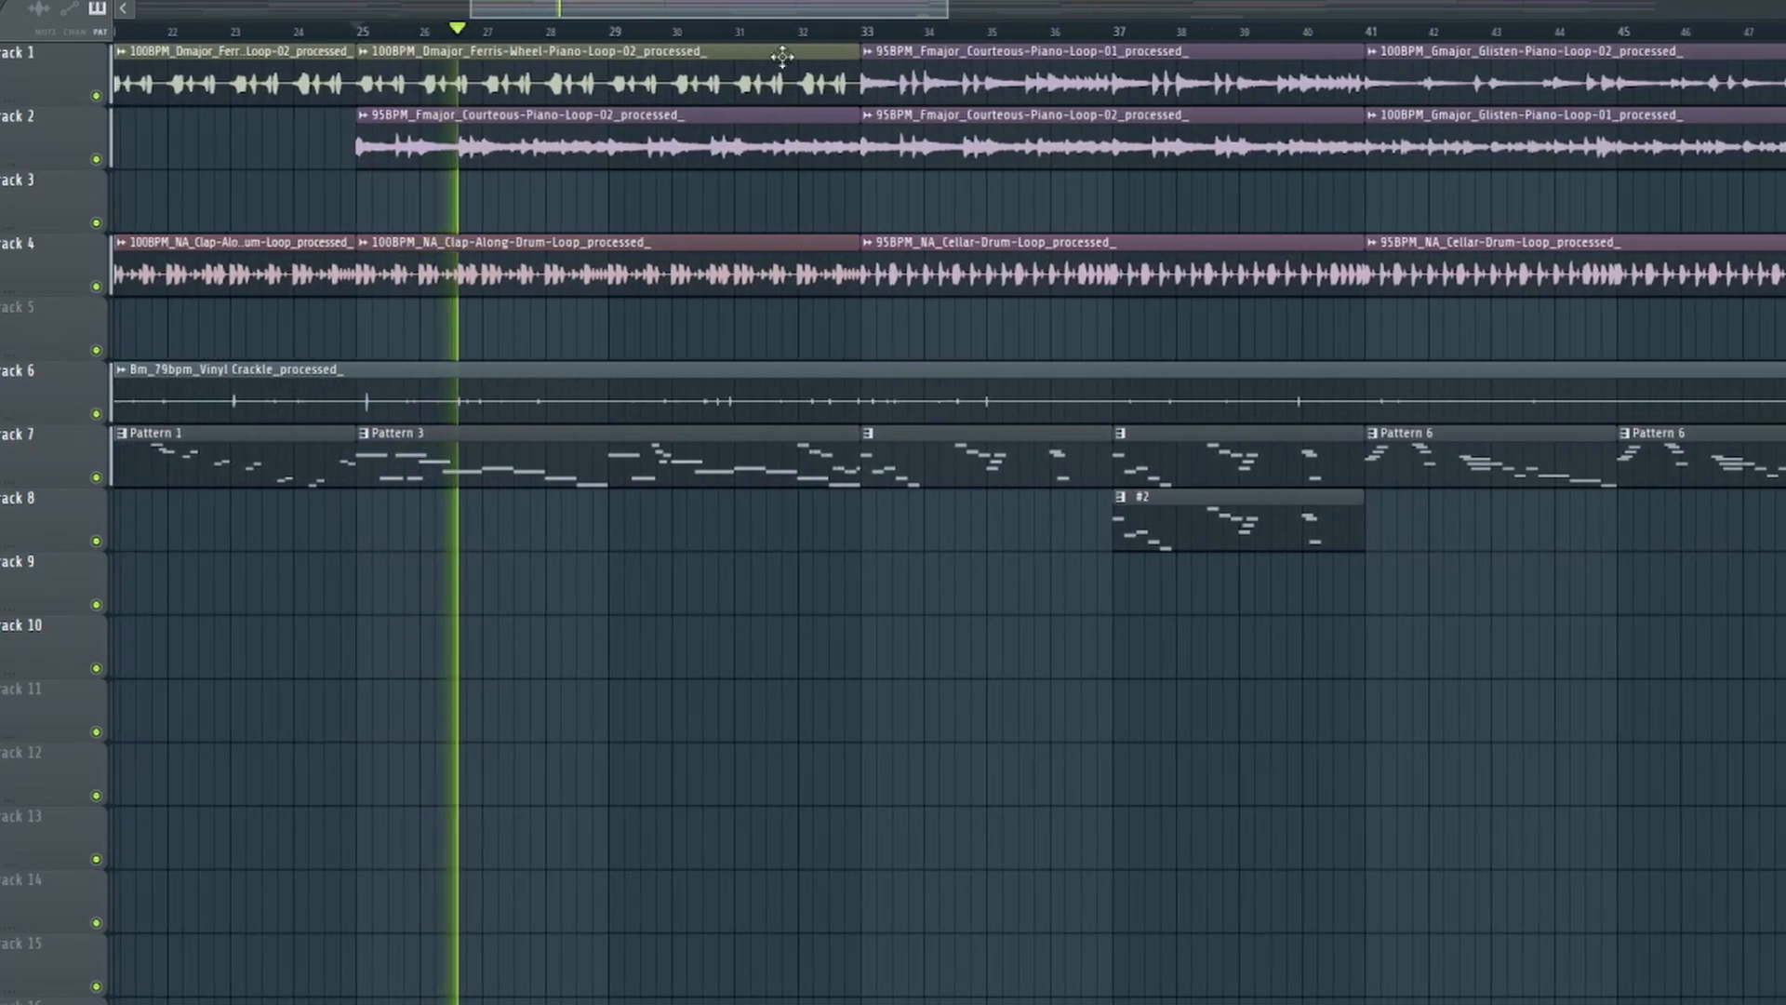
key(space)
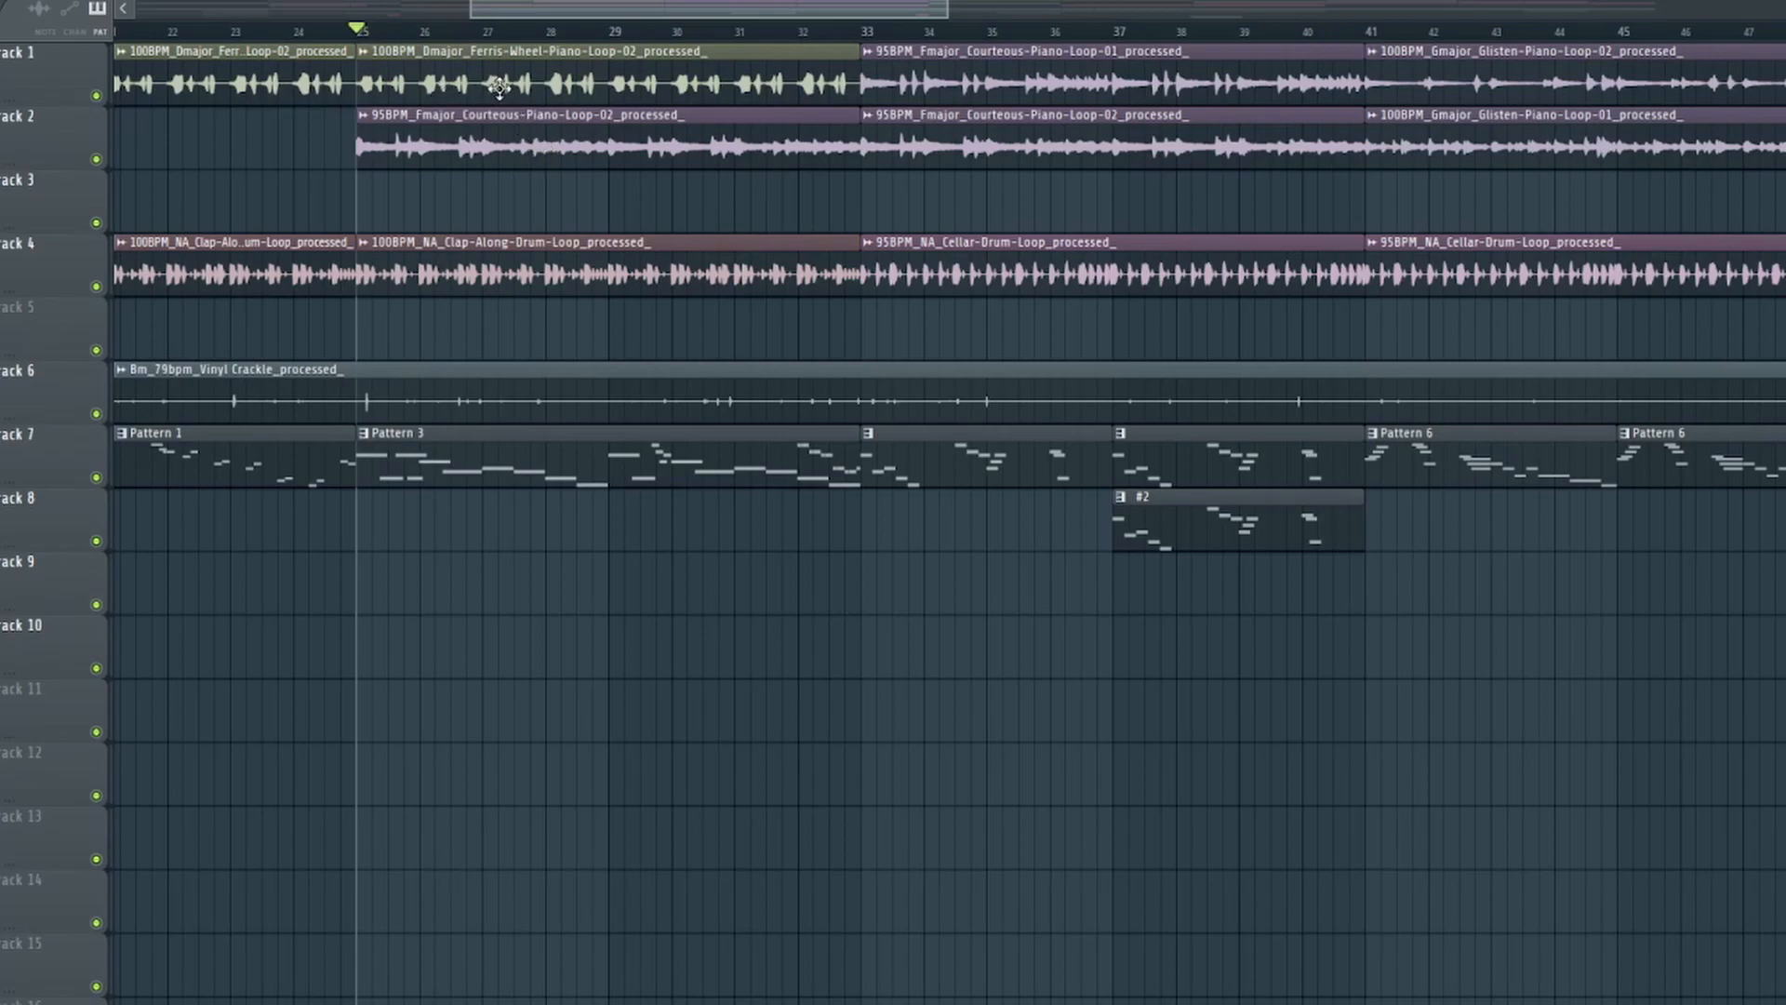
drag(717, 8, 944, 44)
scroll(949, 51, down, 5)
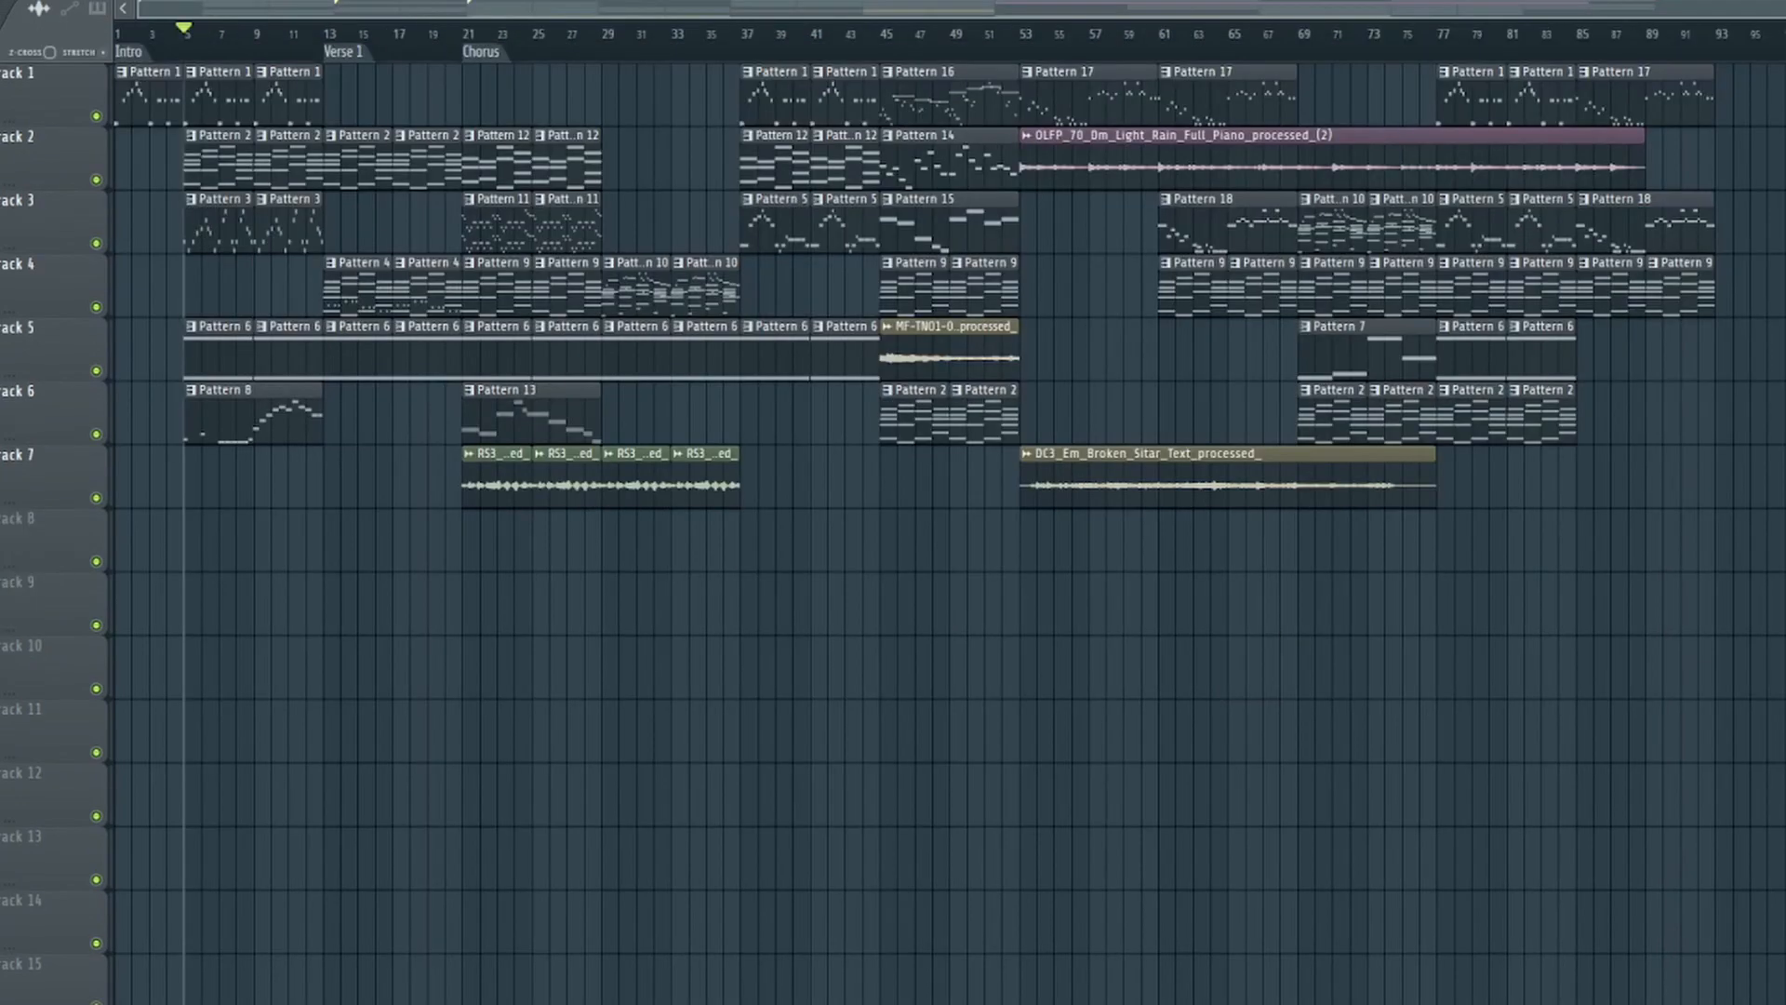
- Place the playback position at the Chorus marker on bar 21 and look over the surrounding clips in the playlist
click(333, 52)
click(477, 47)
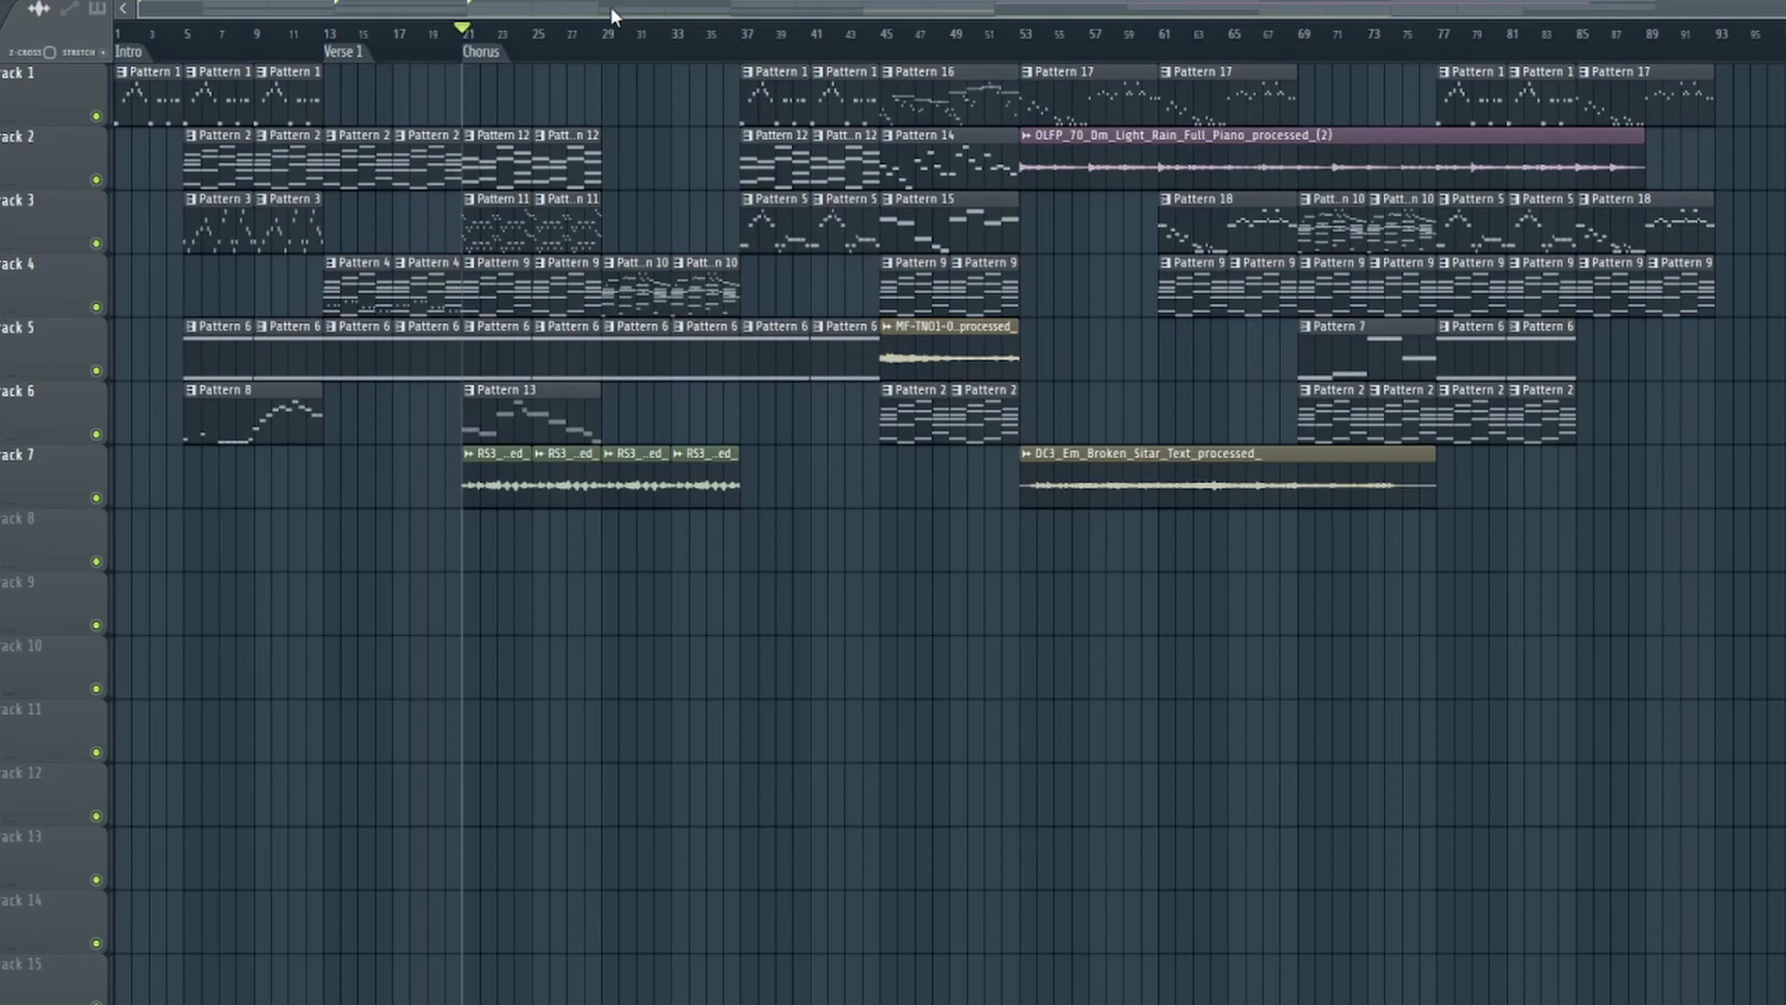
scroll(622, 45, up, 2)
drag(427, 14, 453, 7)
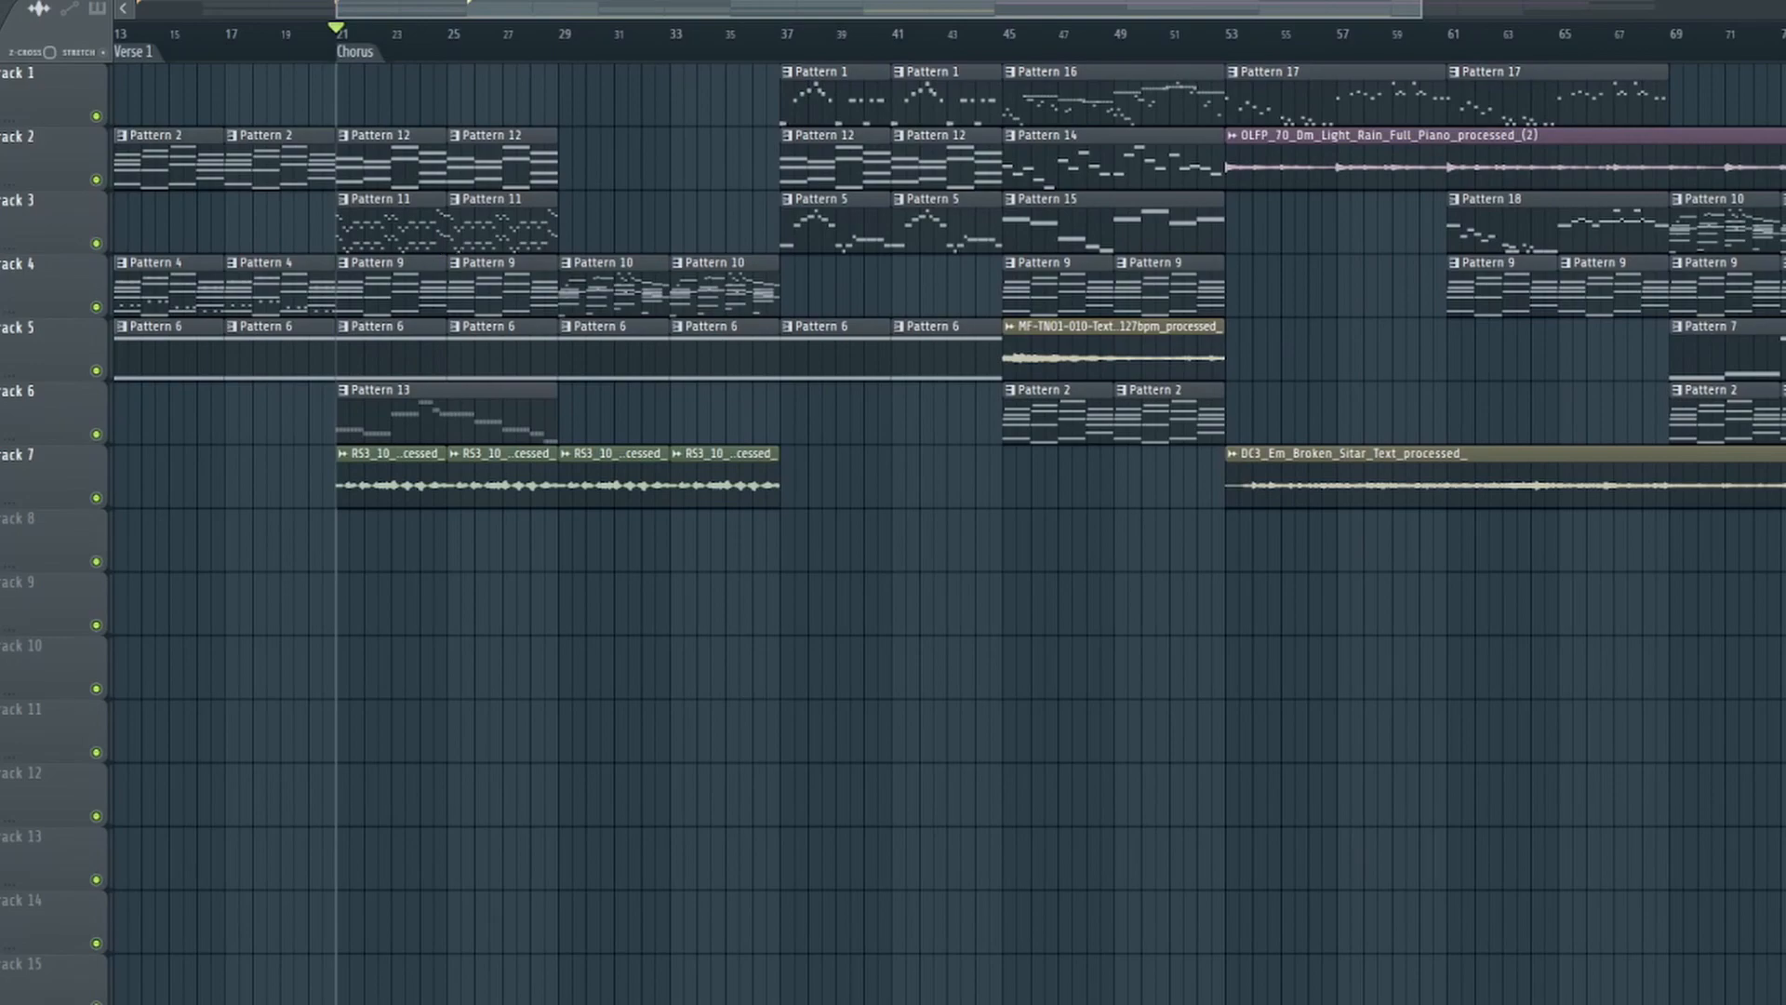
scroll(583, 39, down, 2)
scroll(582, 39, down, 1)
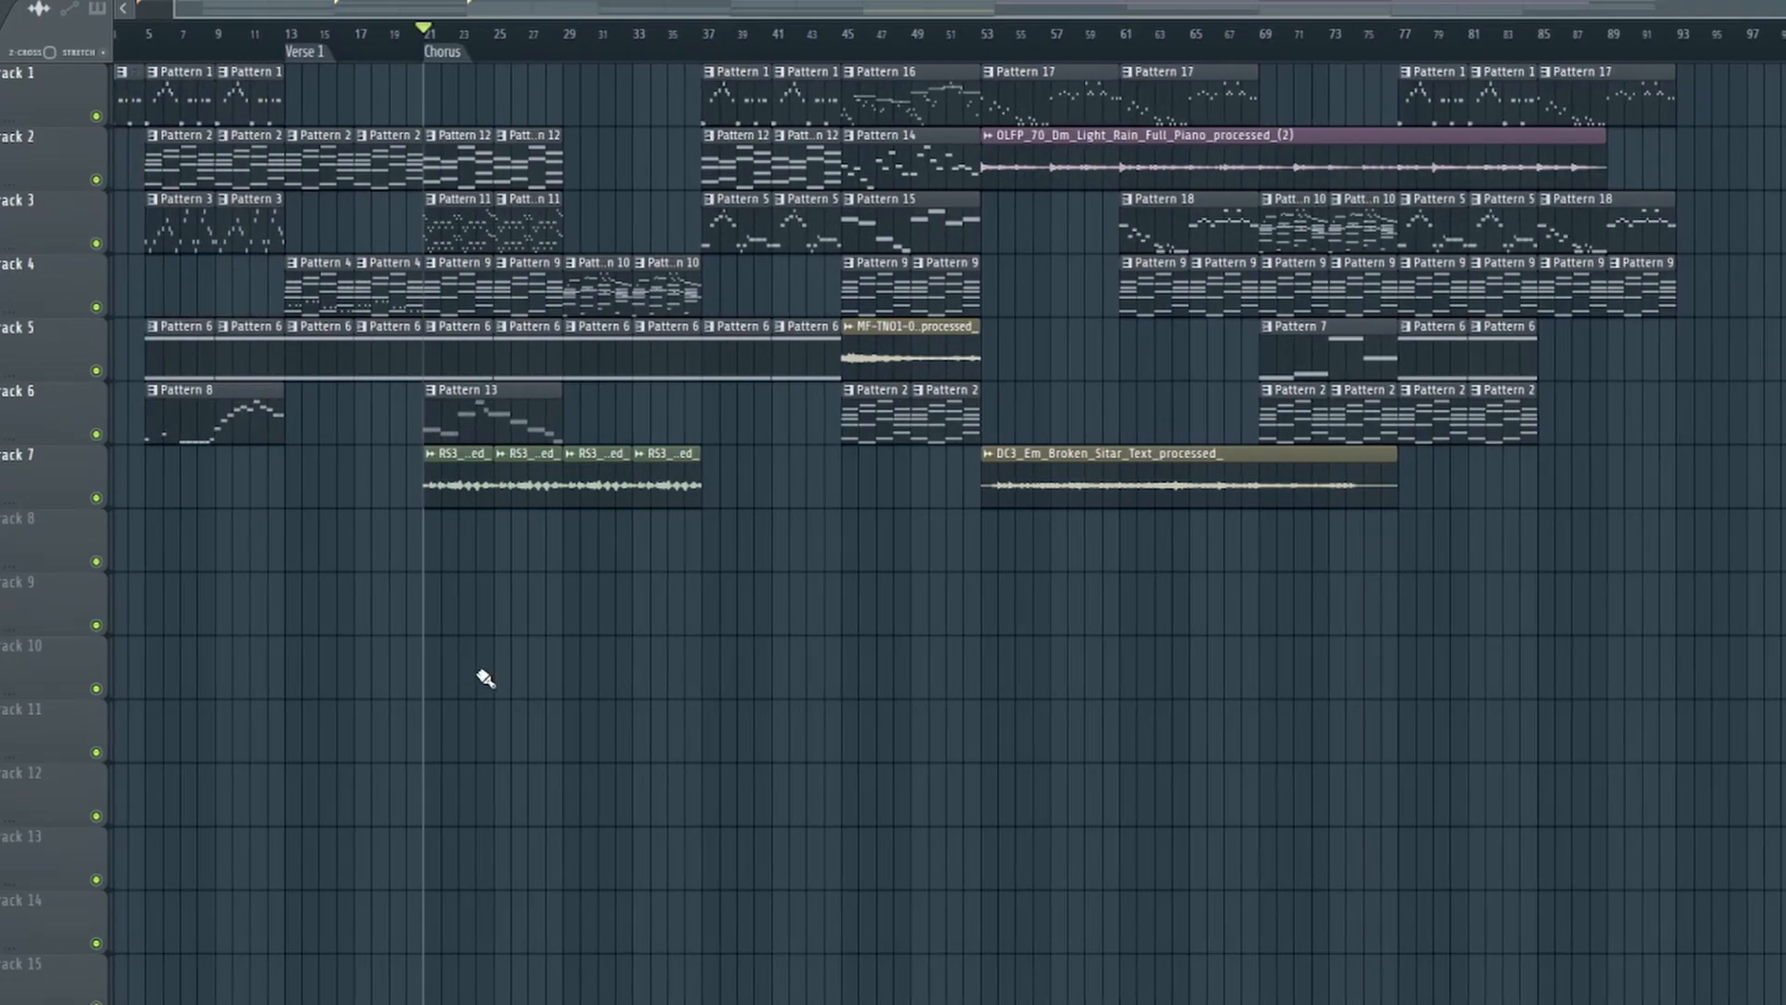
- Solo Track 7 and play its RS3 loop clips from bar 21
ctrl+click(97, 498)
key(space)
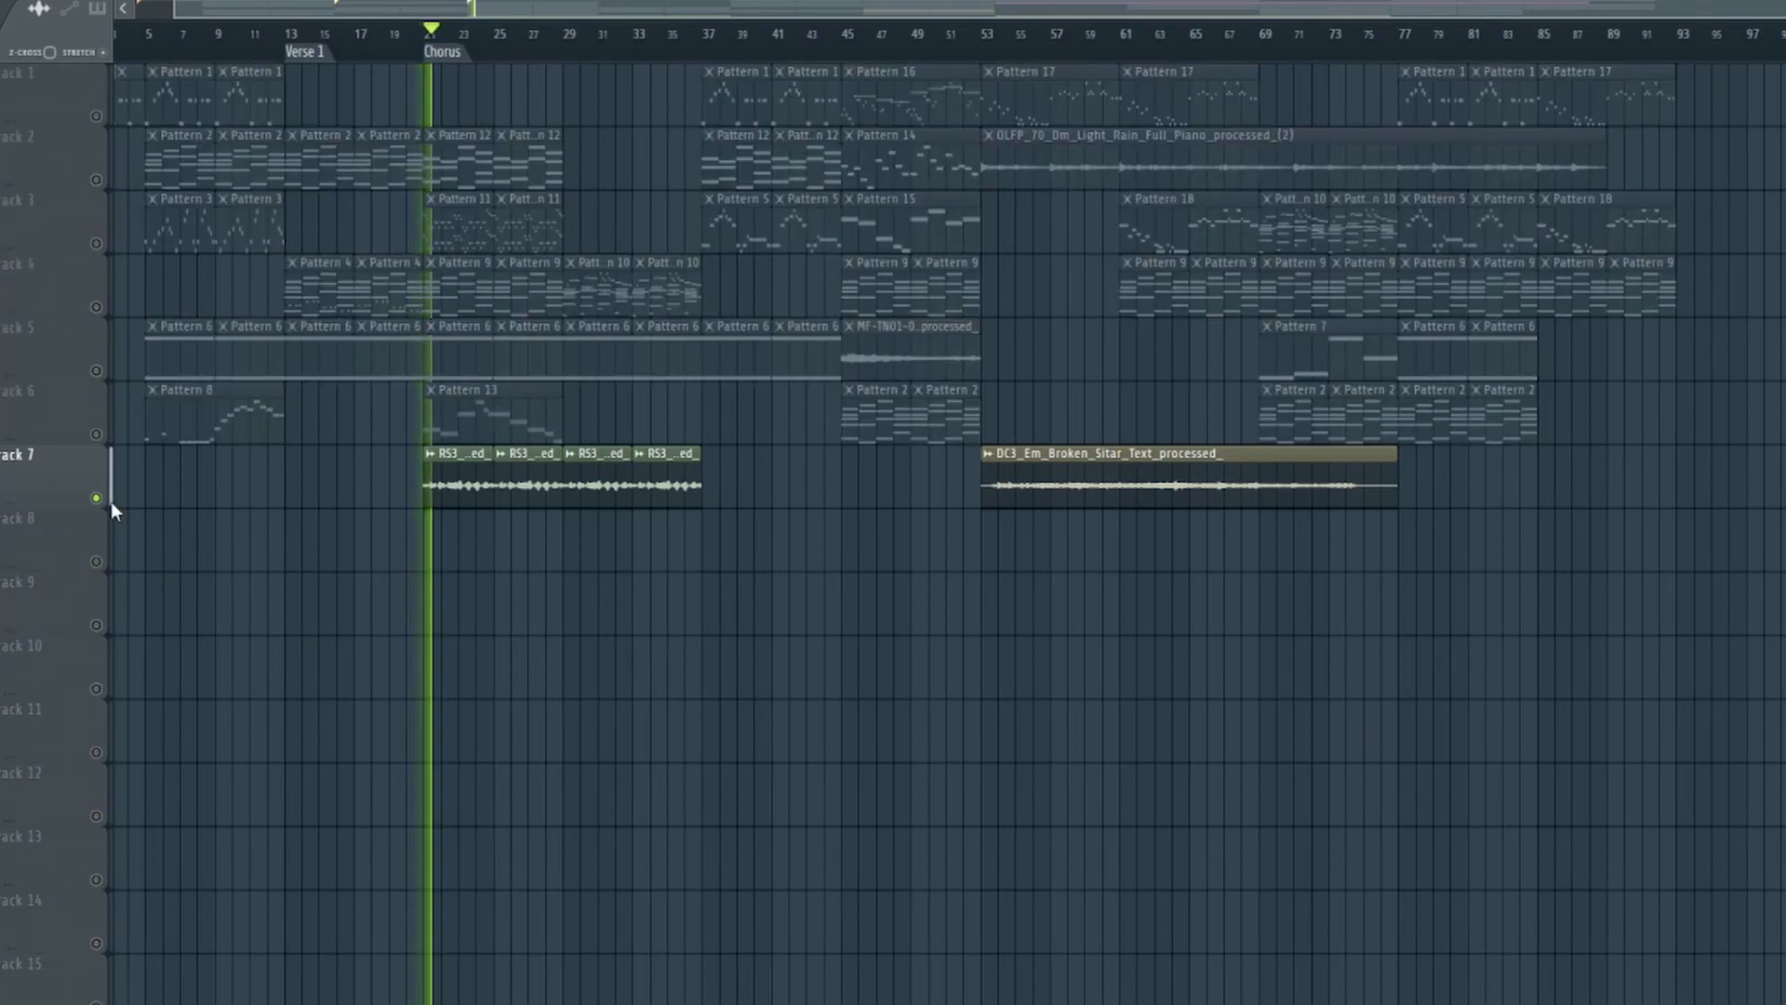
key(space)
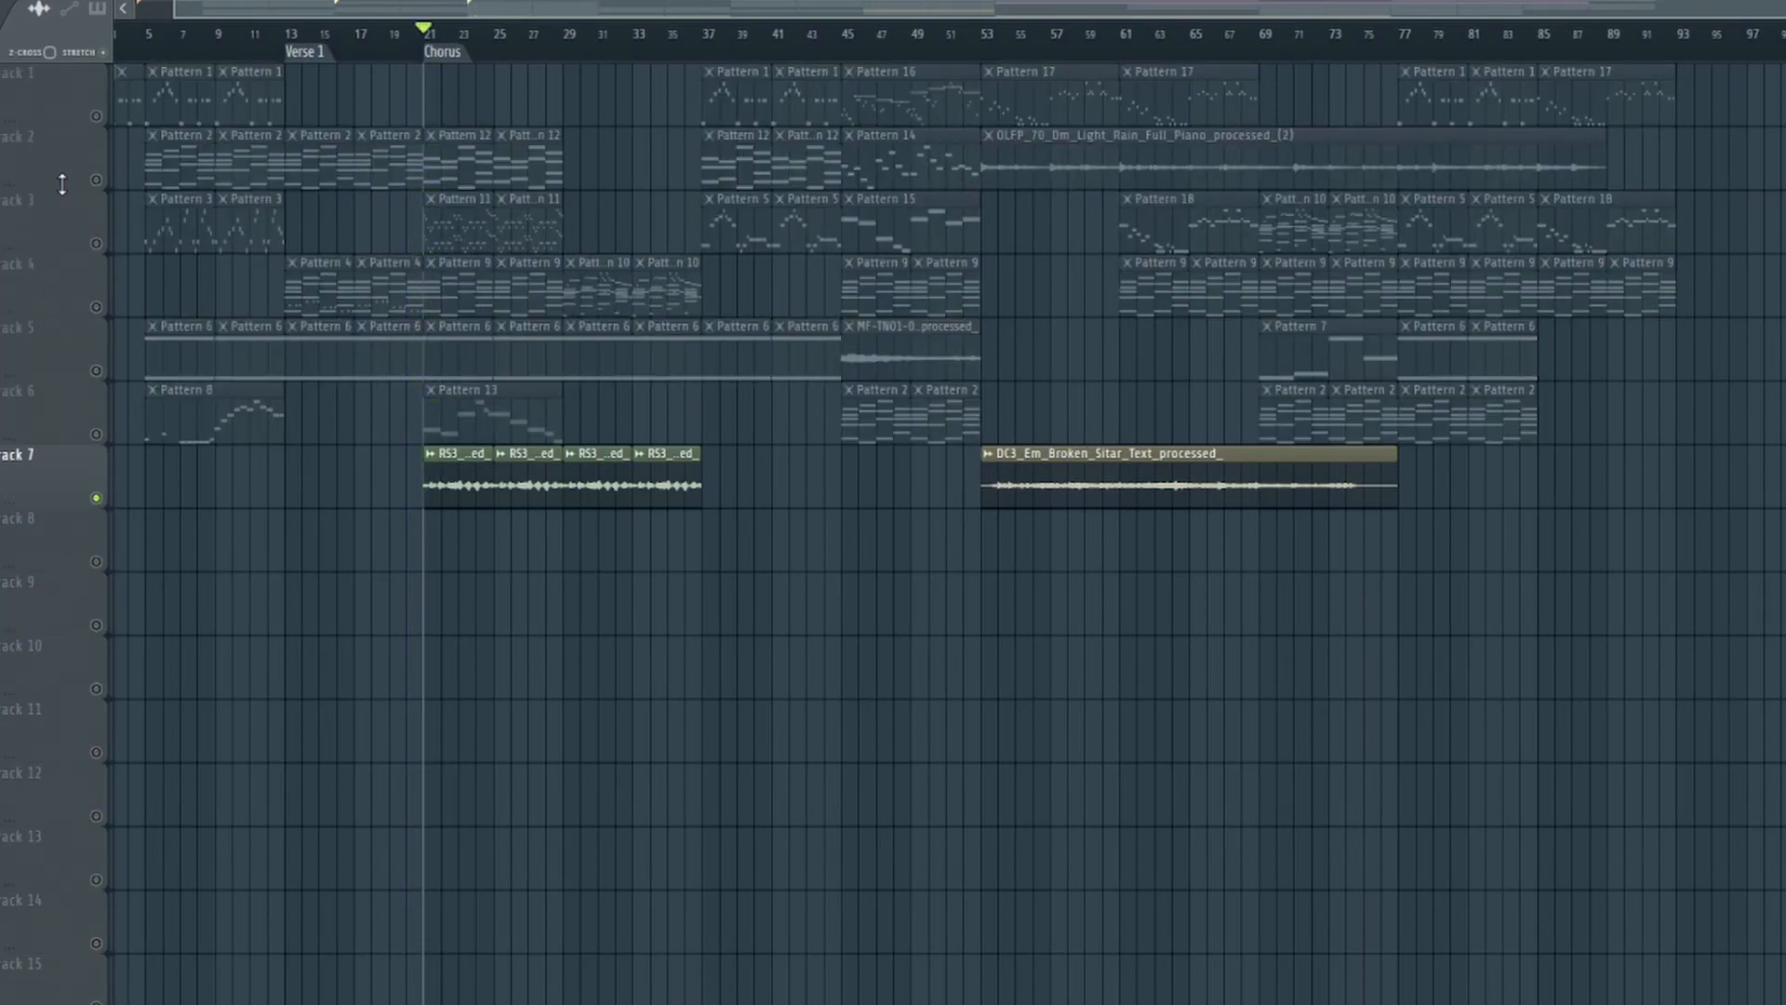
- Solo Track 2, play its Light Rain piano loop from bar 53, and enable Track 7 alongside it
ctrl+click(96, 179)
click(984, 35)
key(space)
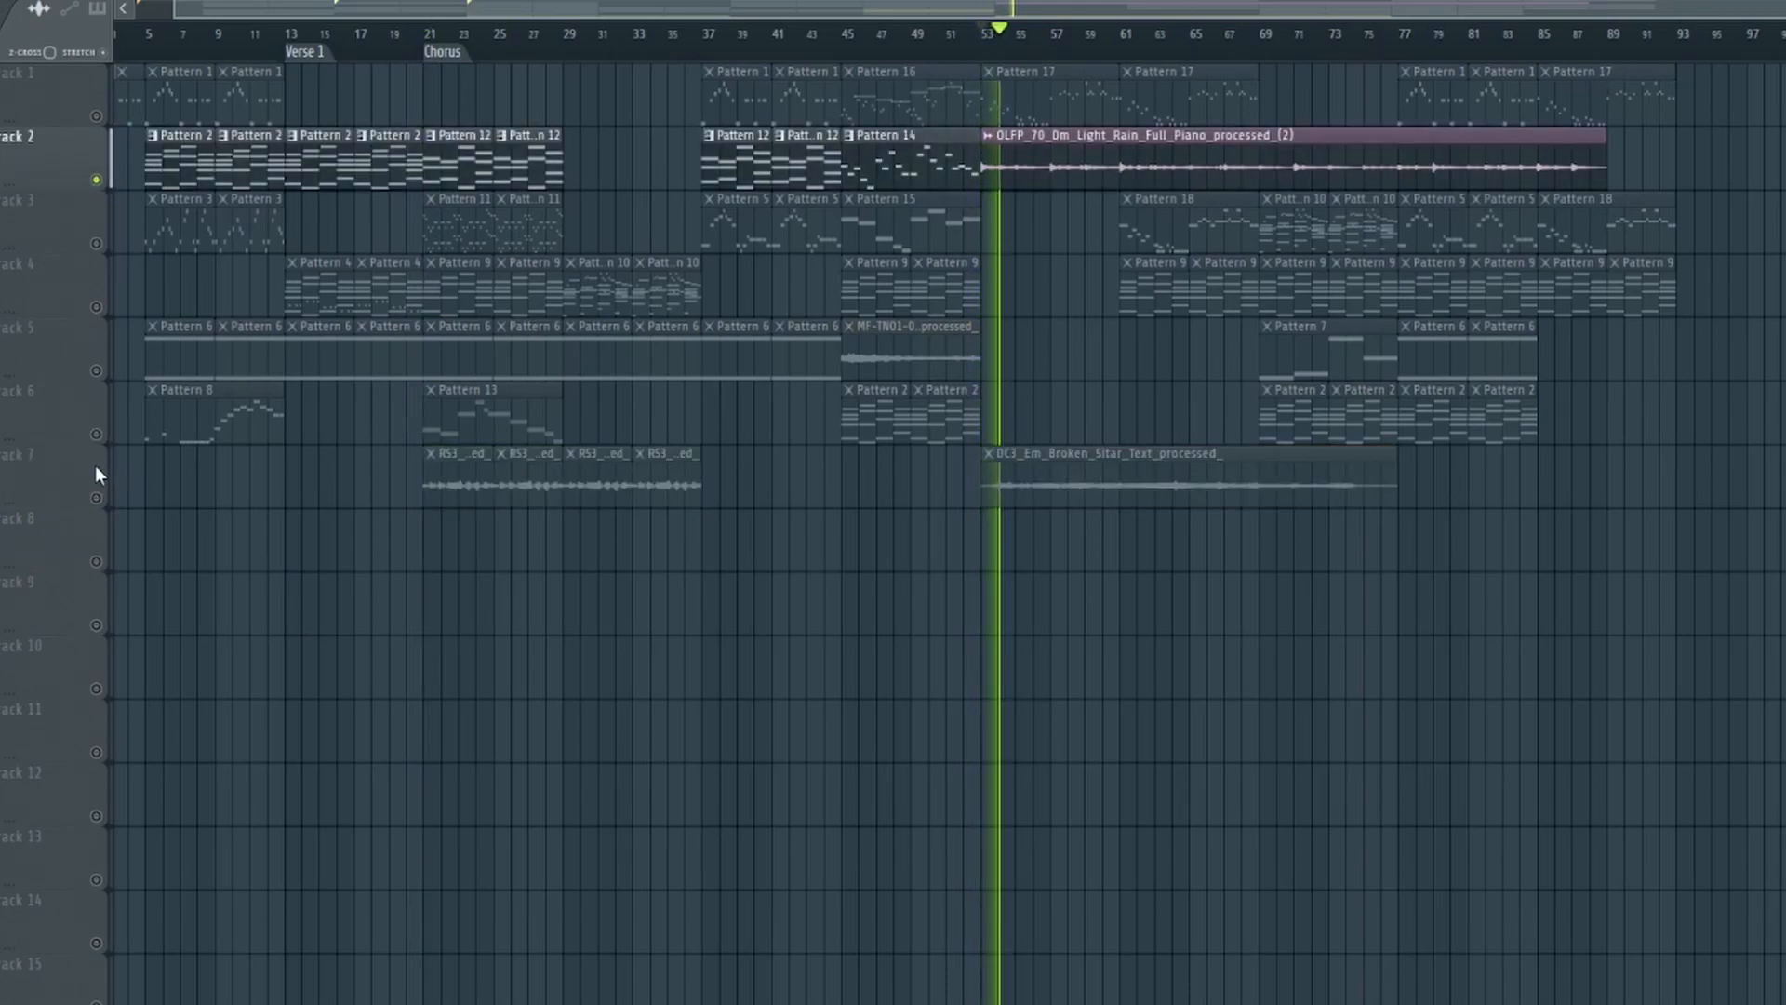
click(98, 499)
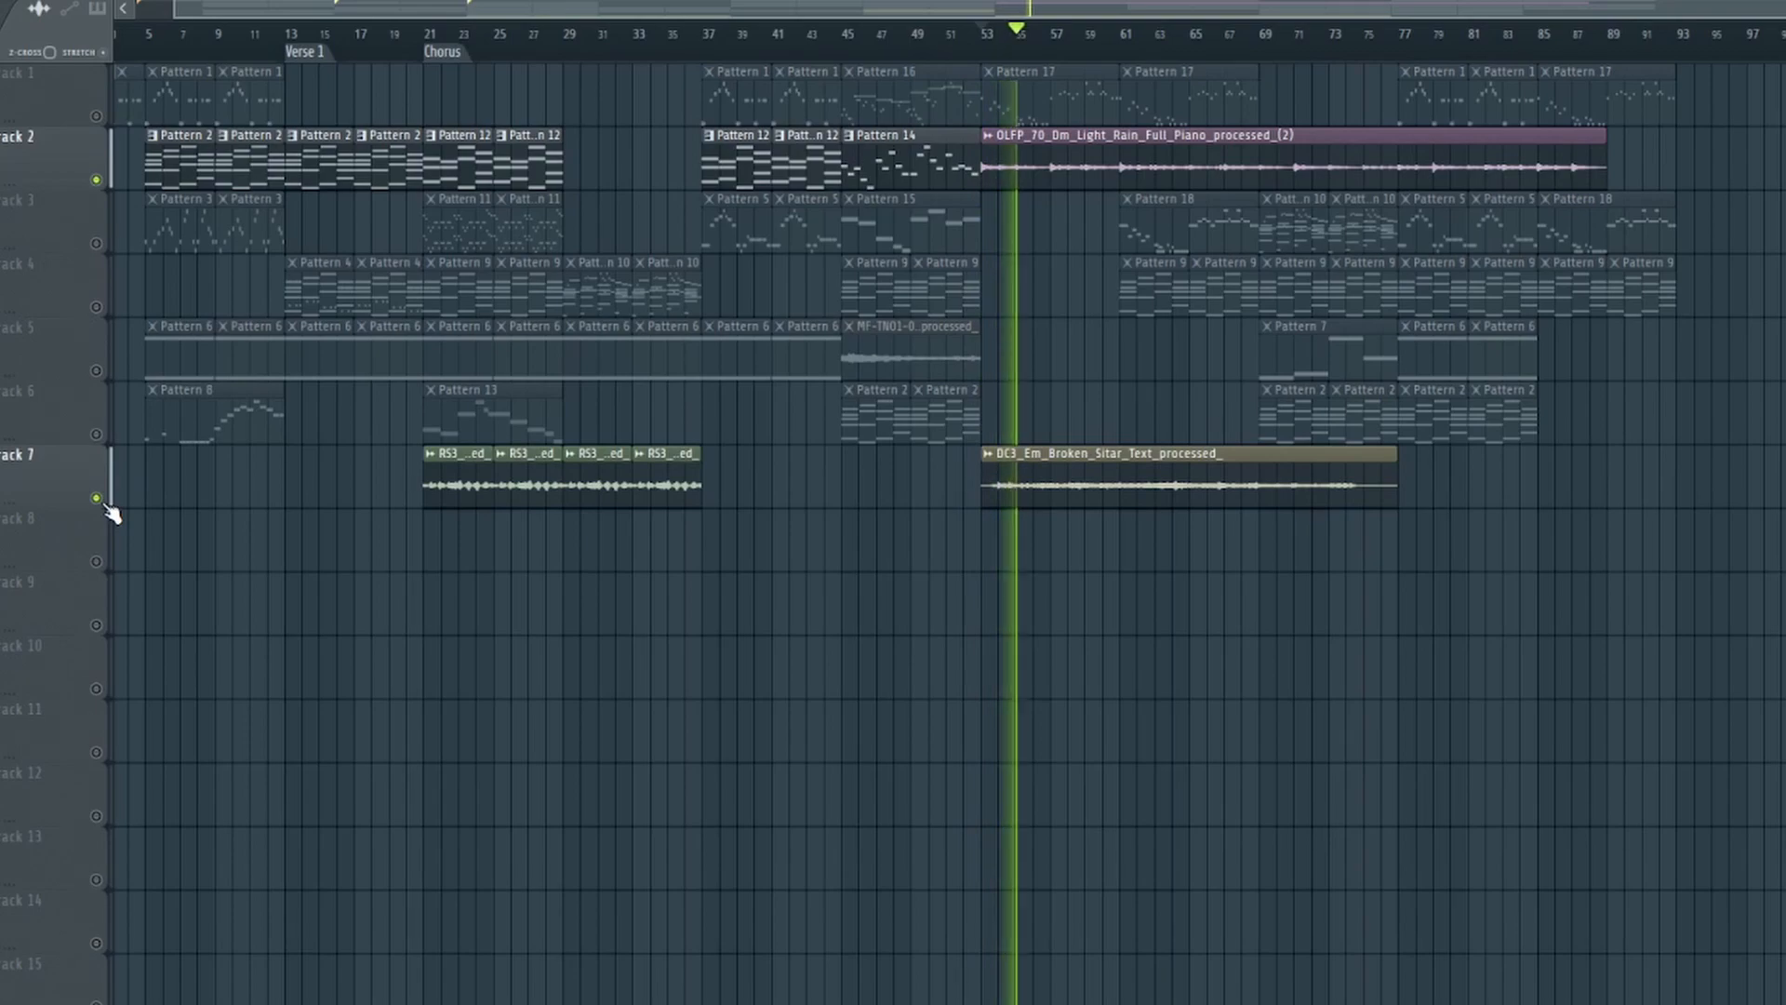
key(space)
- Return the playback position to bar 21 and enable all tracks again
drag(428, 37, 424, 37)
right_click(96, 181)
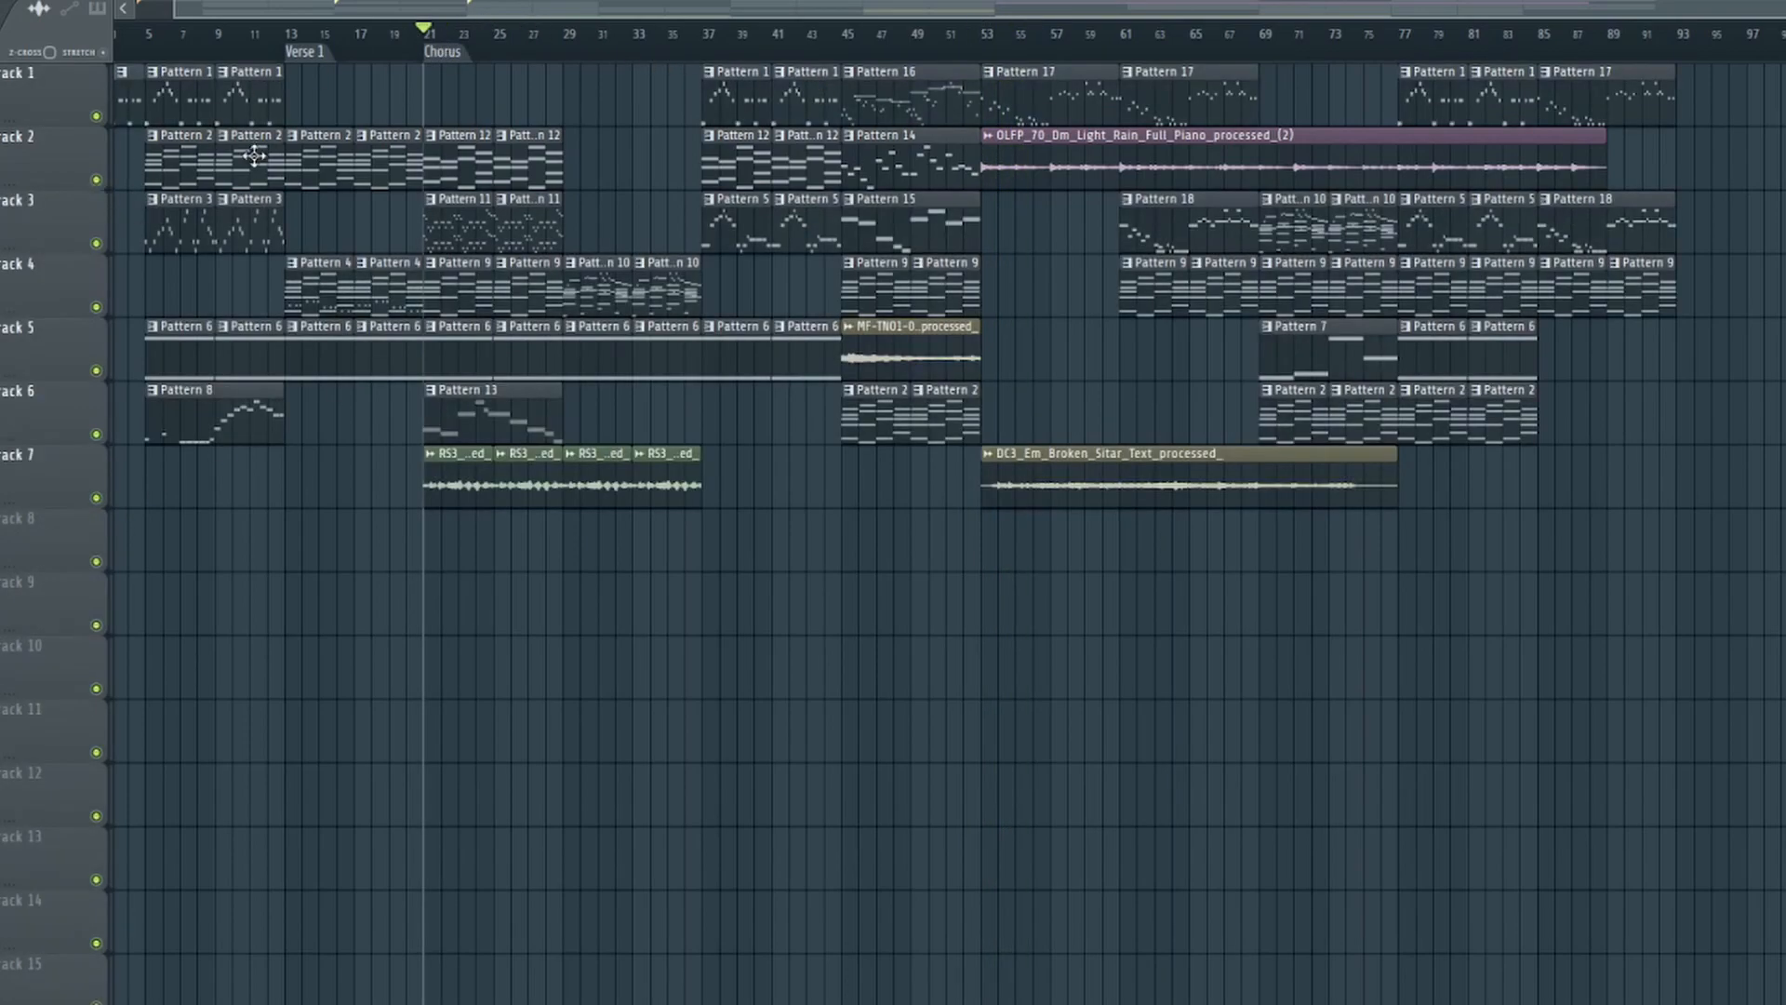
scroll(506, 36, up, 3)
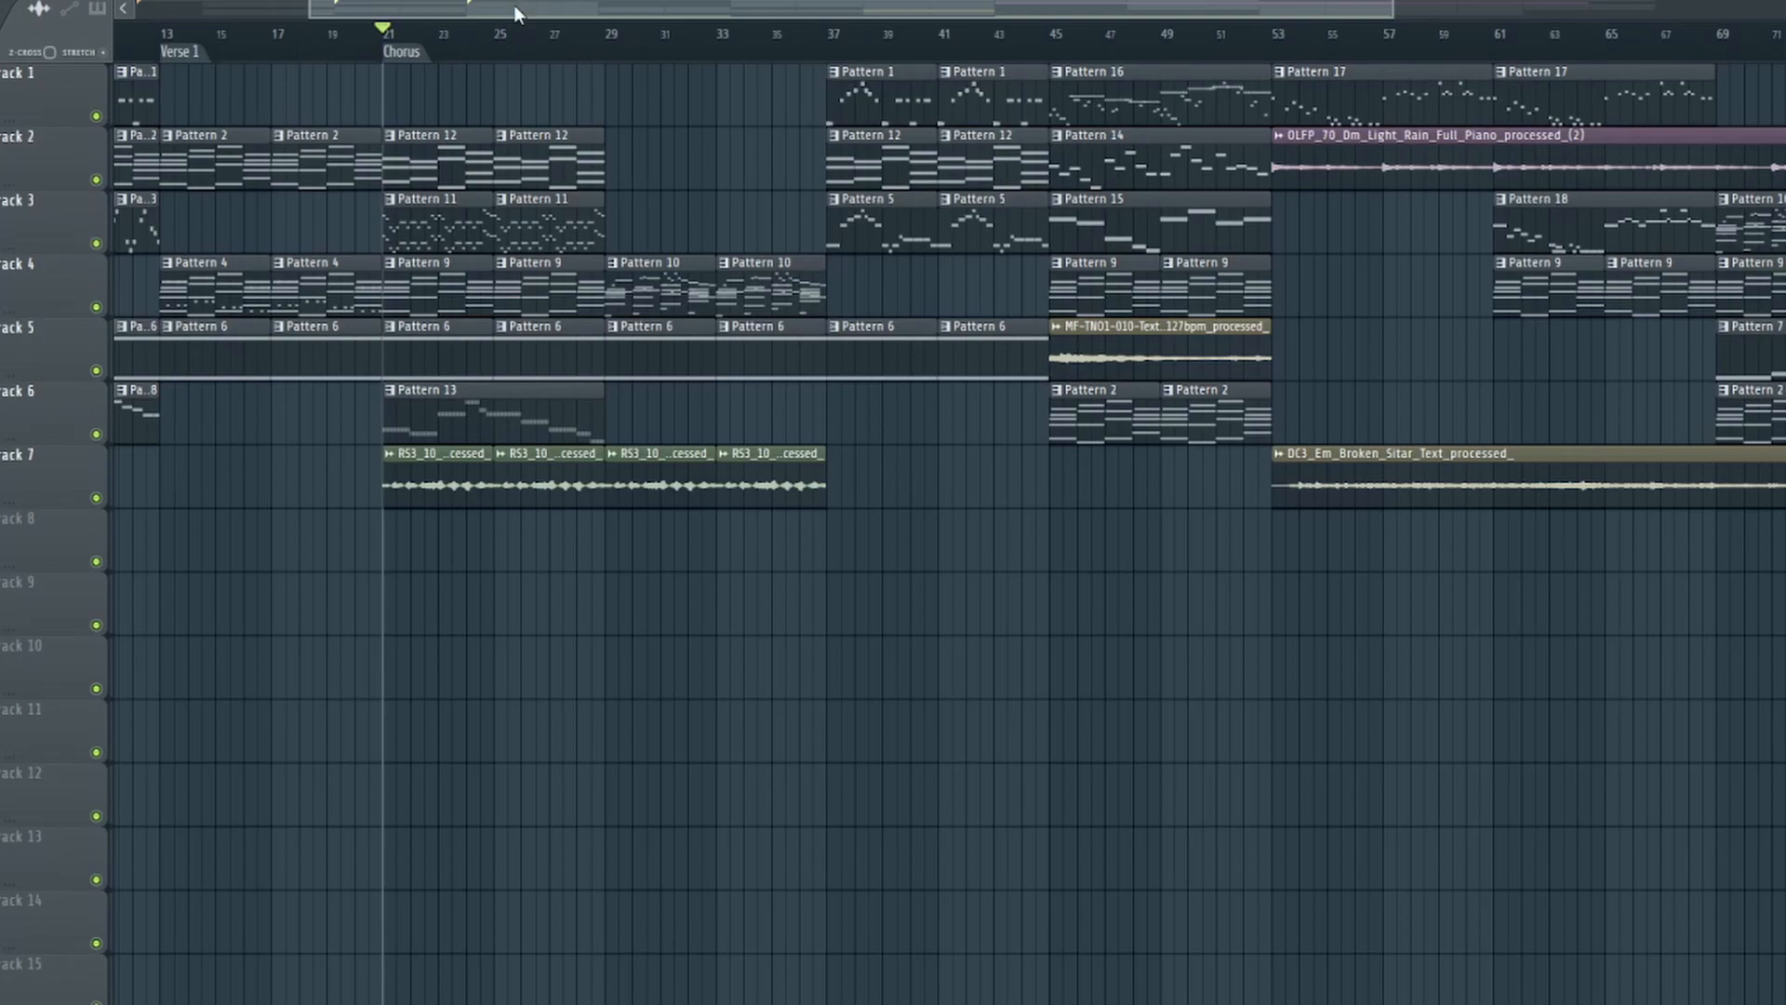
drag(514, 5, 506, 10)
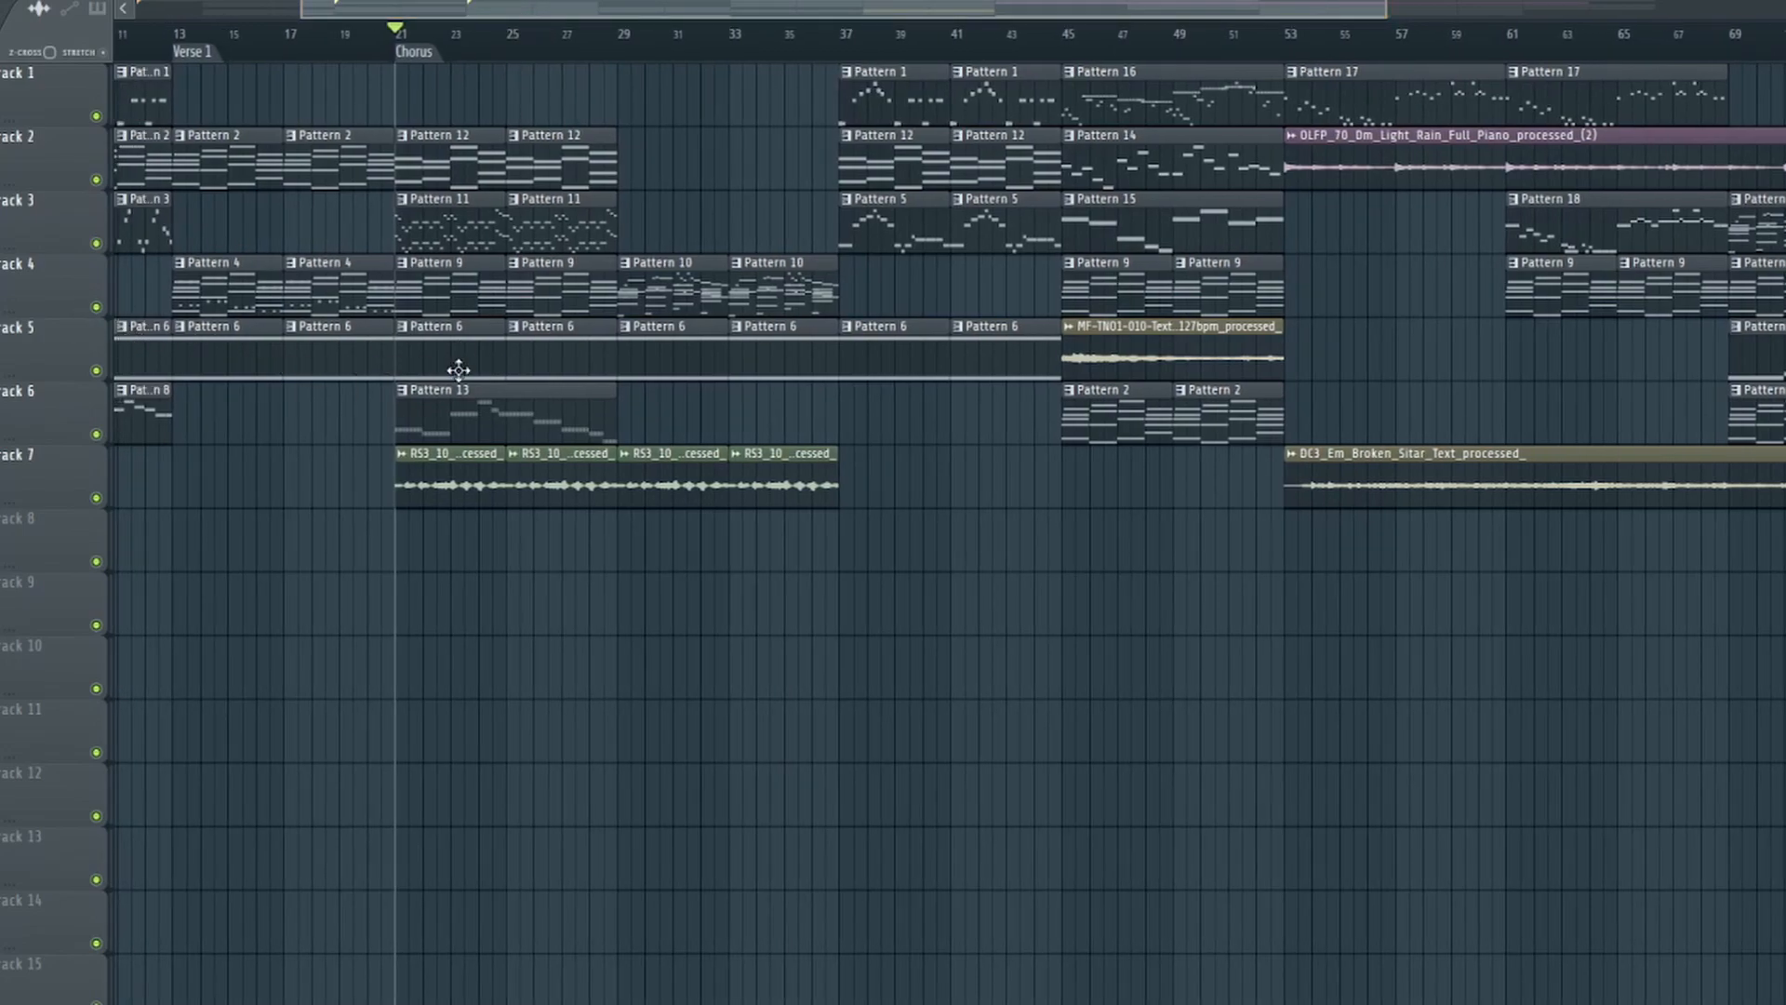
- Play the full arrangement from bars 21, 37 and 29 in turn, and stop playback
key(space)
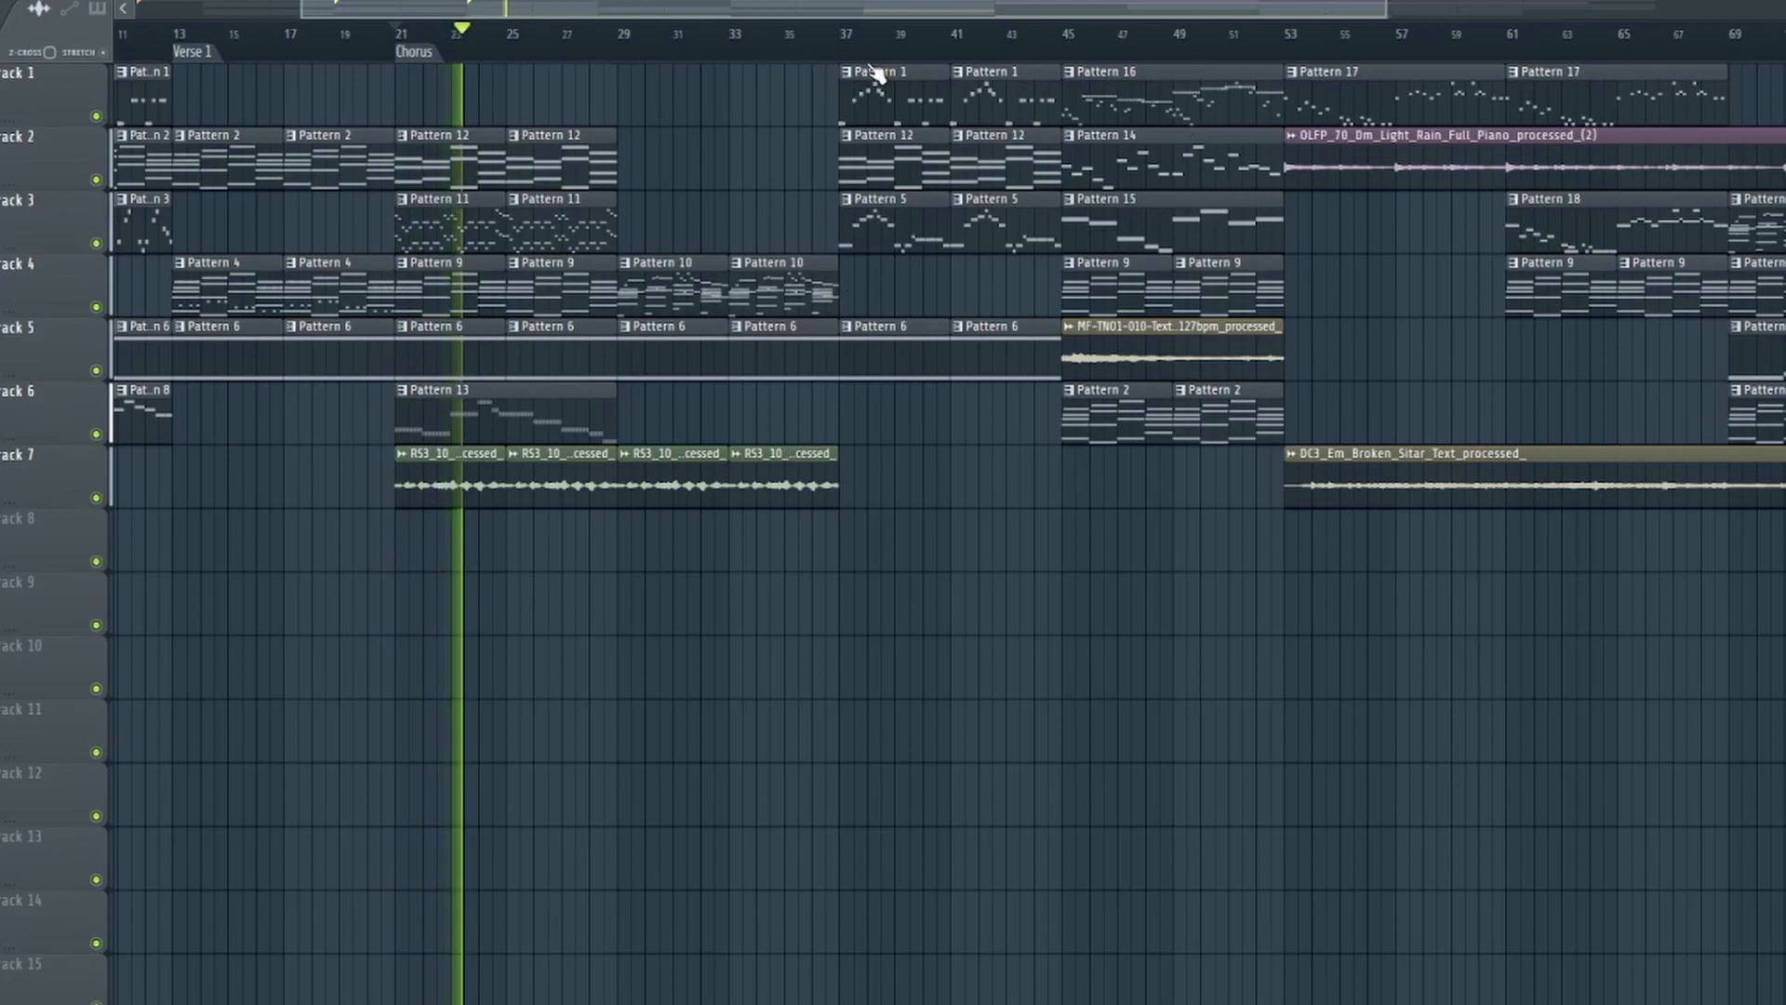
click(848, 42)
drag(808, 16, 865, 18)
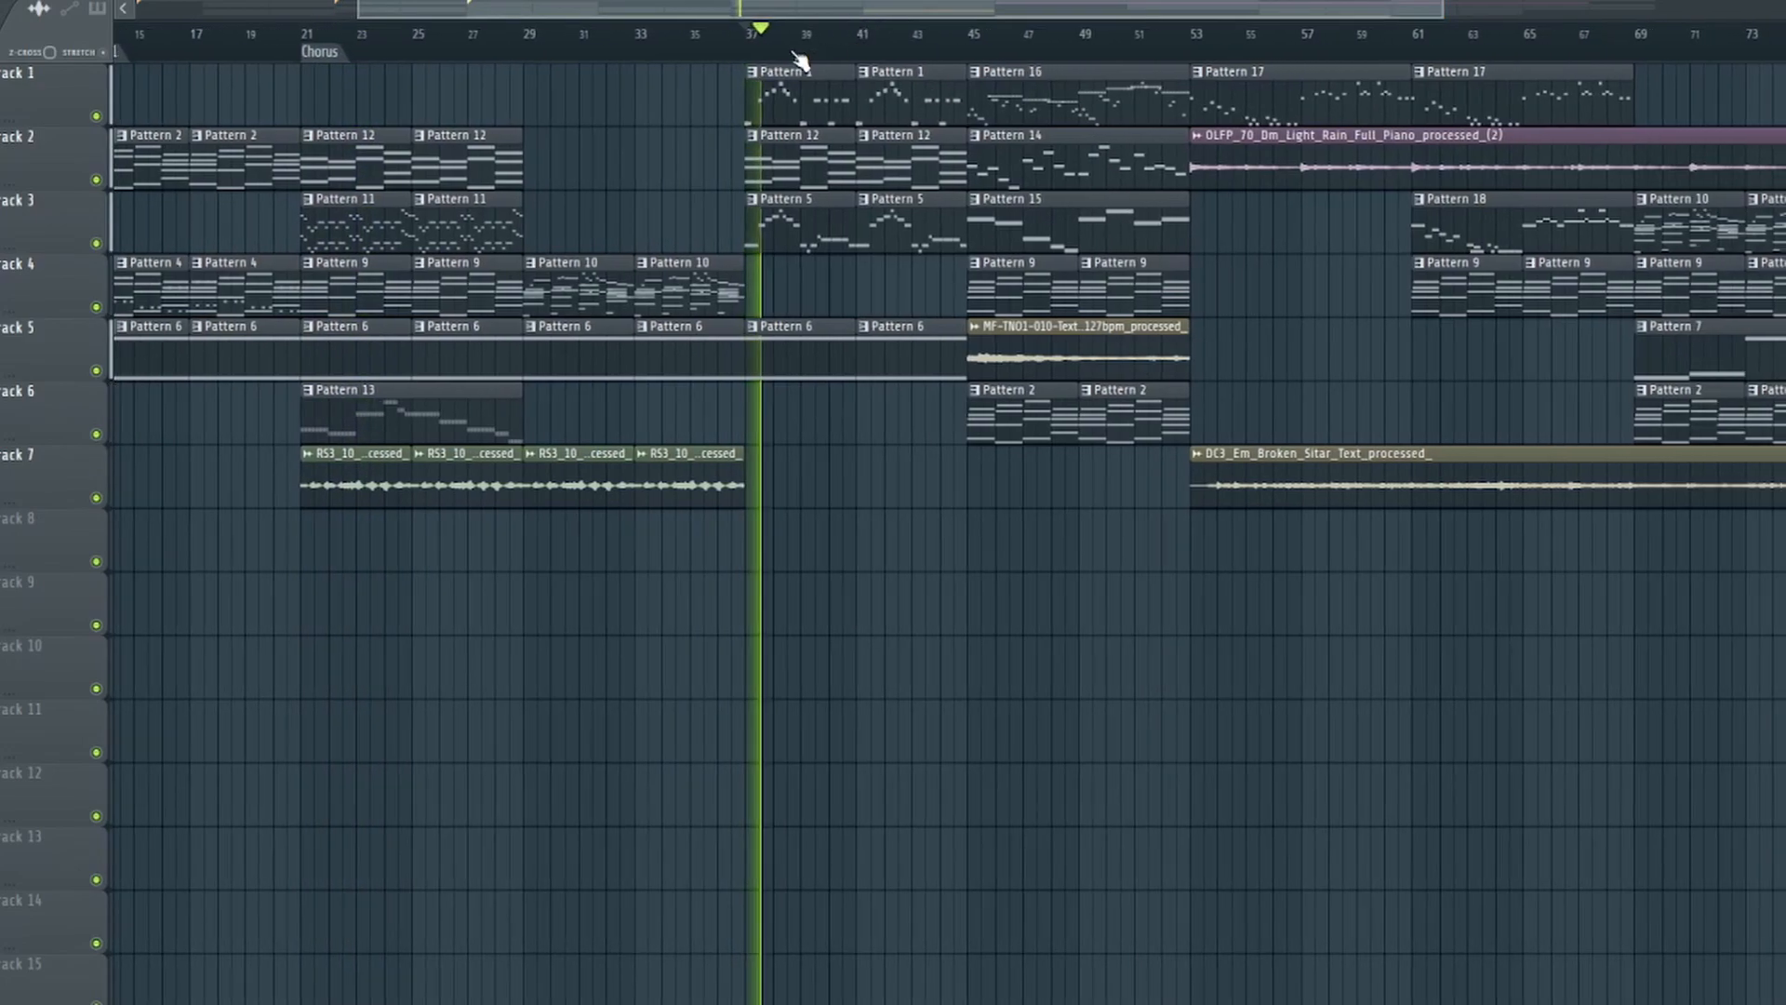
click(526, 35)
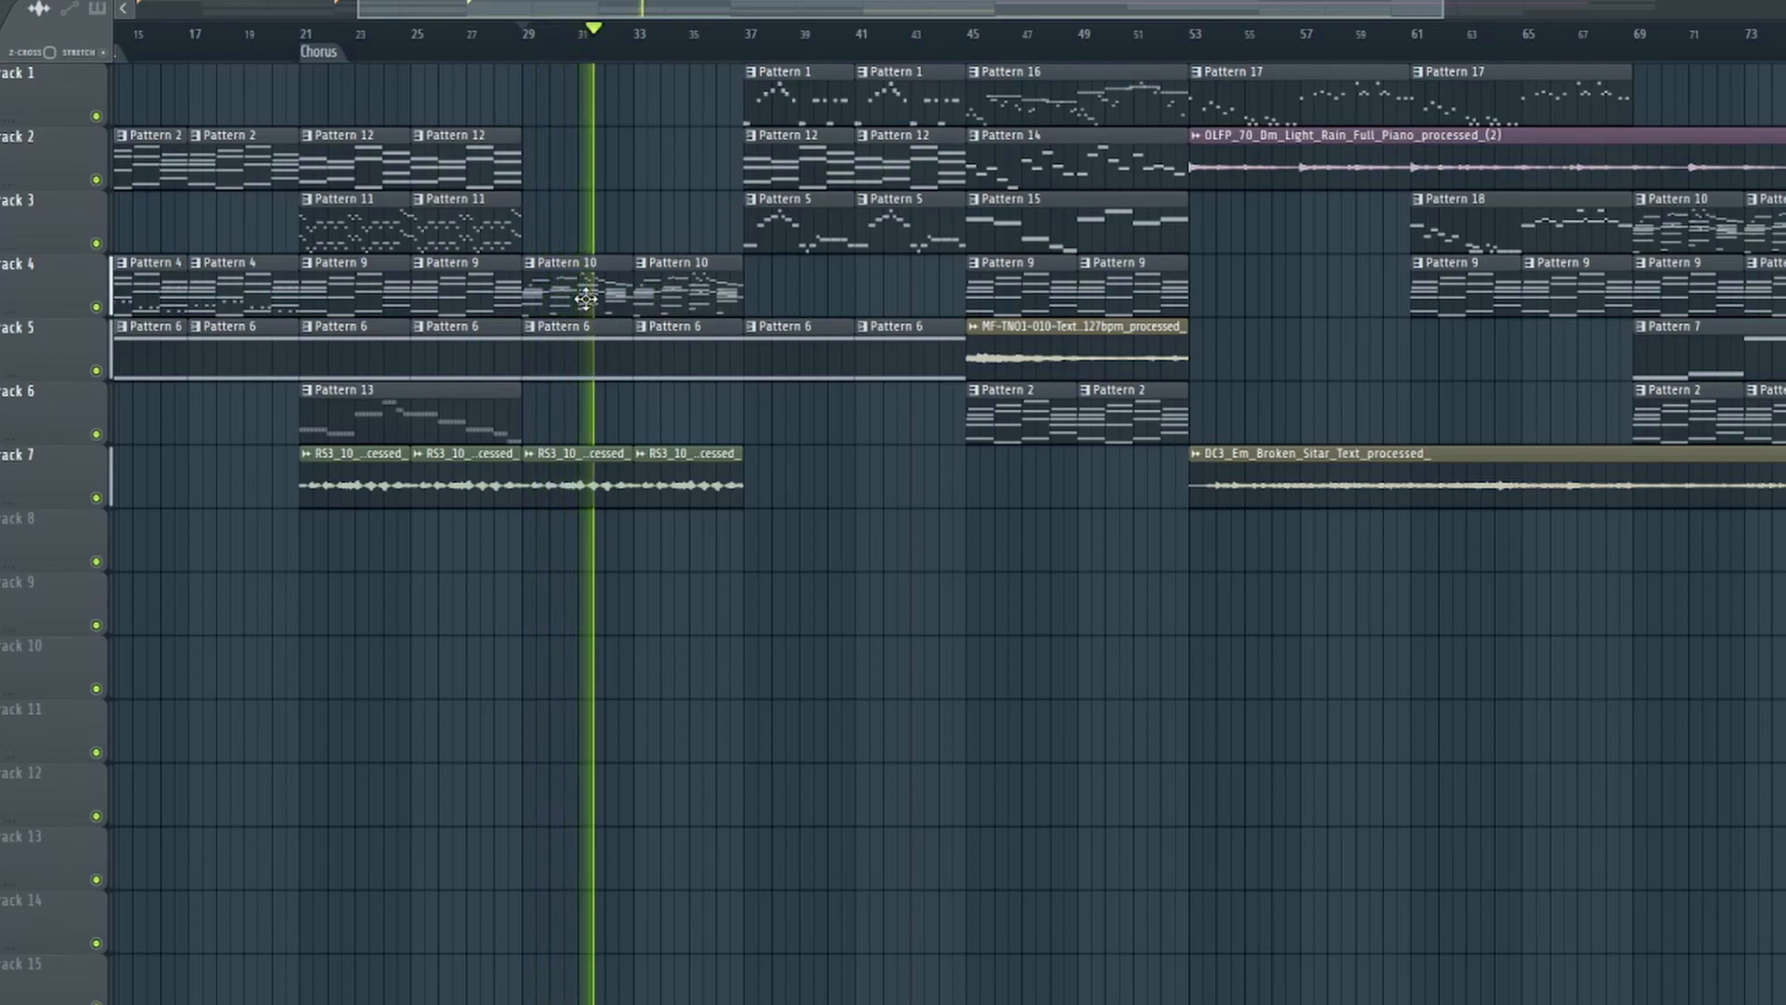
key(space)
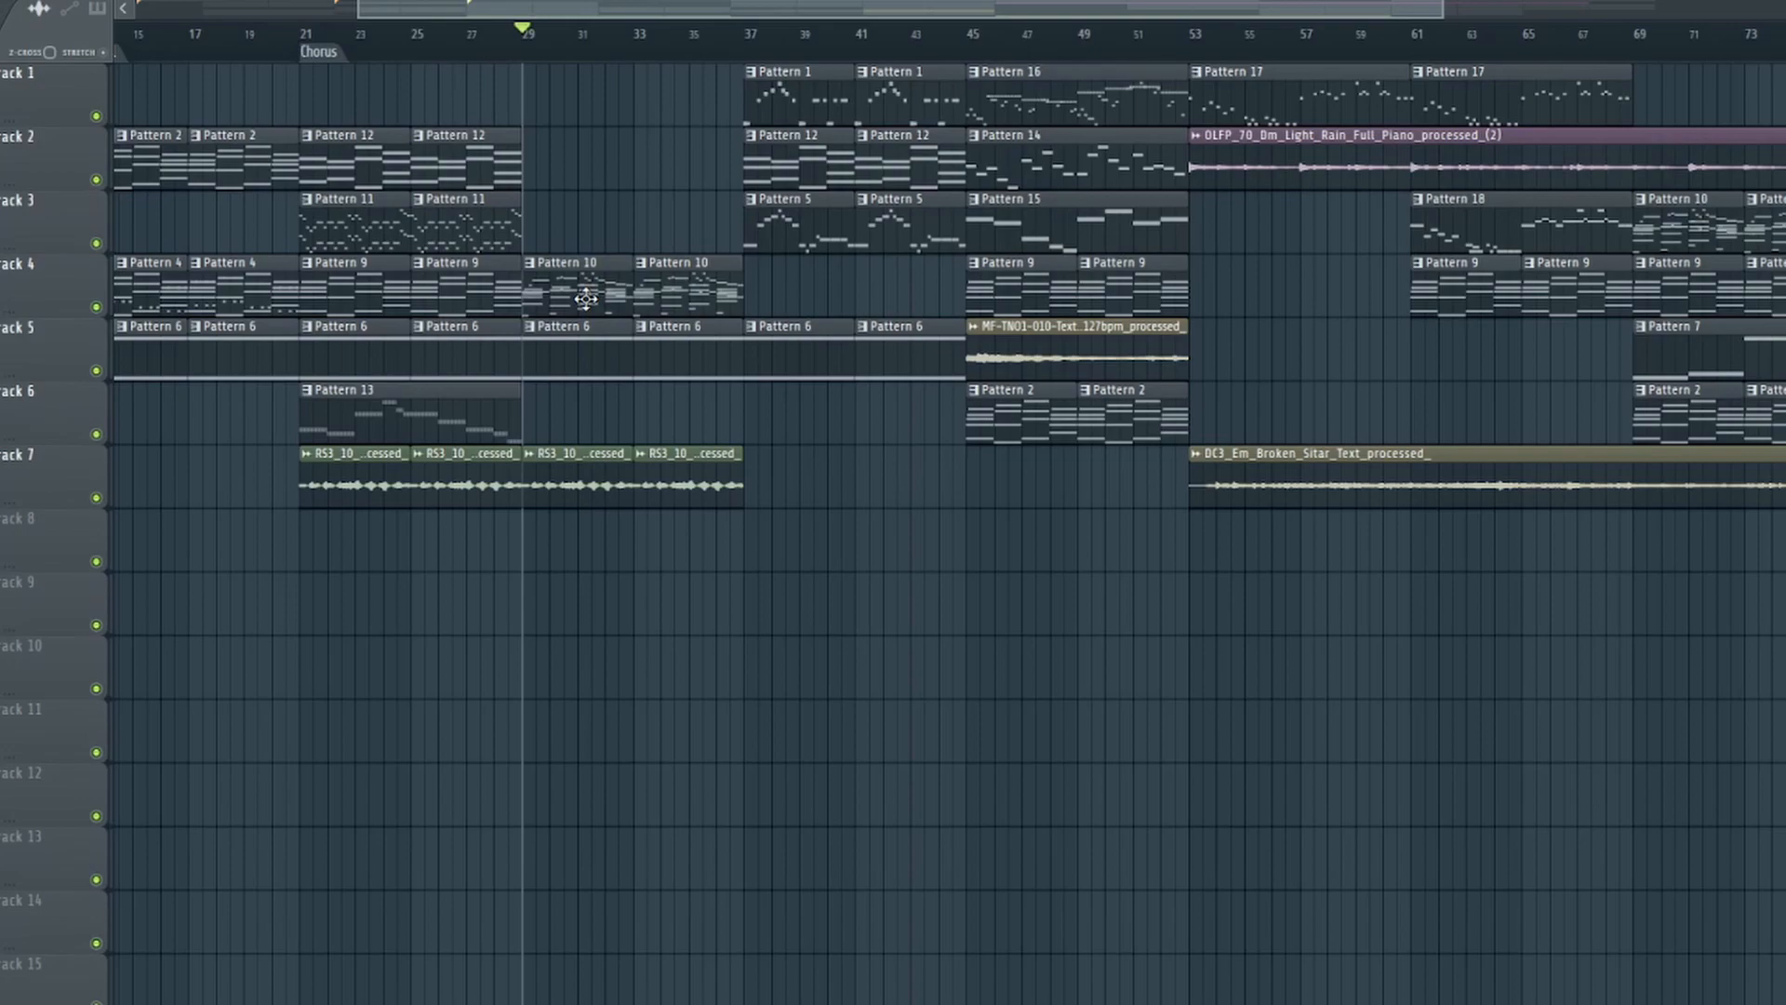
- Open the KONTAKT #2 notes of the Pattern 6 clip at bar 29 on Track 5 in the piano roll, and close the editor
double_click(558, 372)
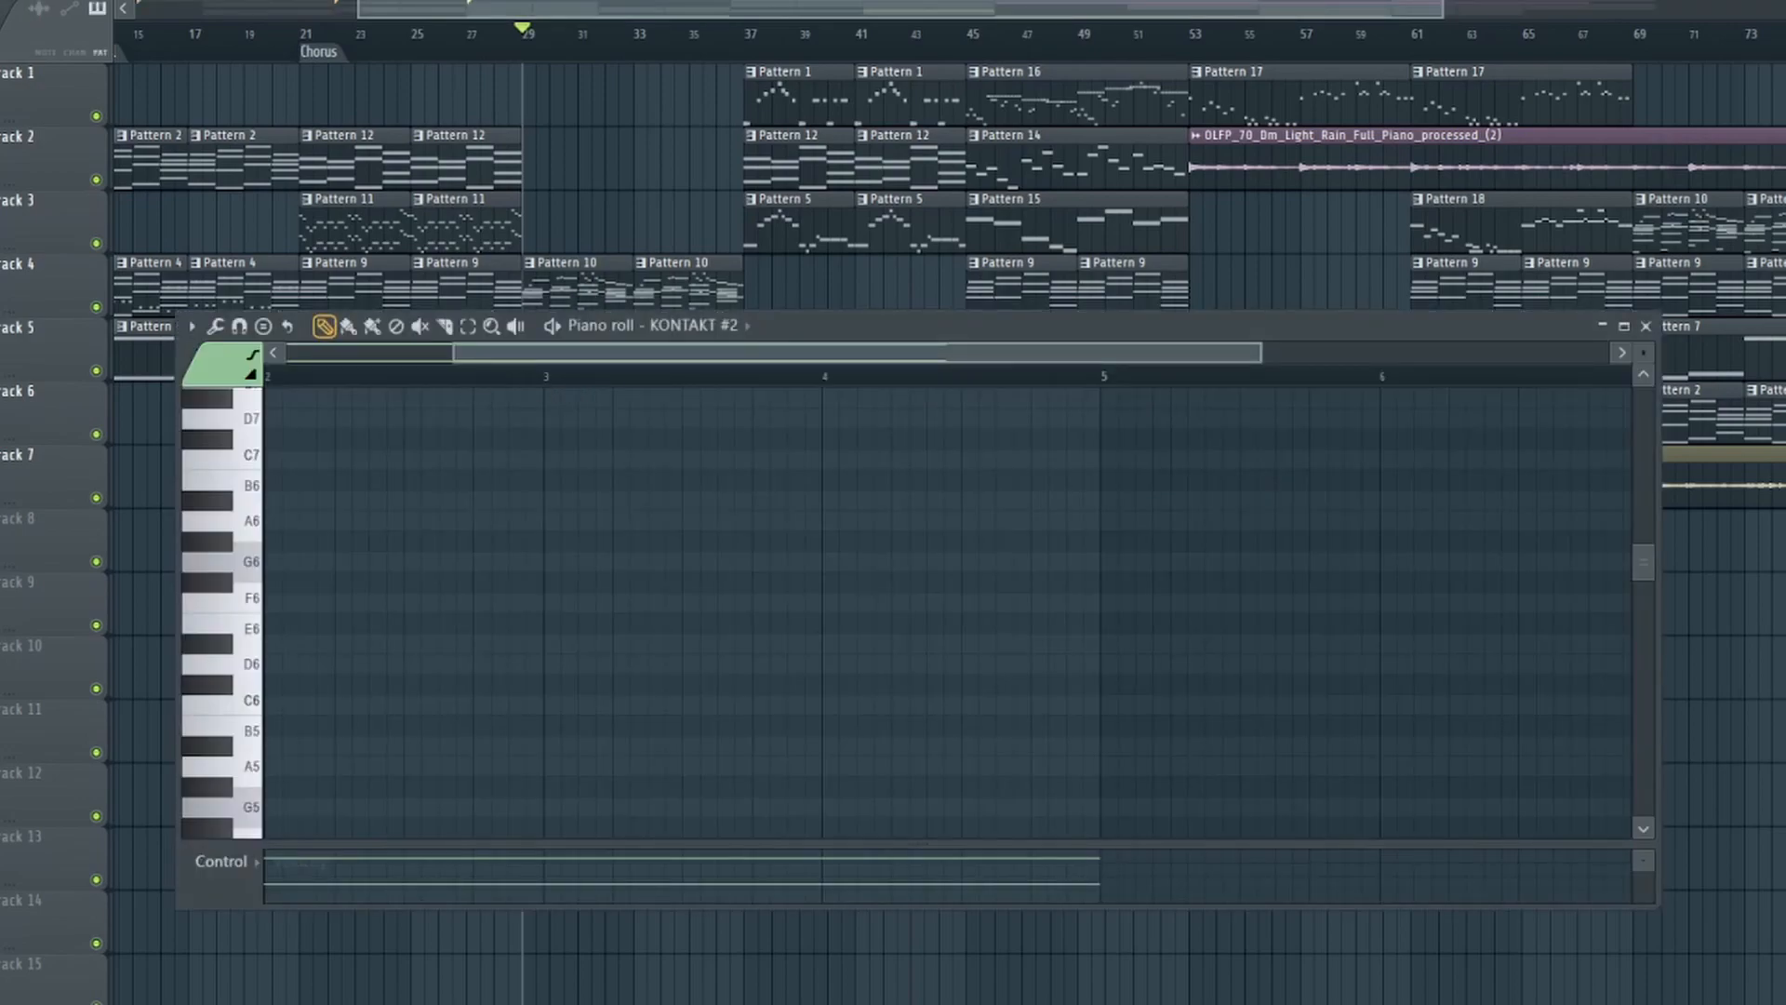
click(1624, 326)
click(1647, 326)
- Compare the Keyscape #3, KONTAKT #4 and Ample Guitar LP notes of Track 4's Pattern 10 clip at bar 29, and play its opening with Keyscape #3 shown
double_click(601, 298)
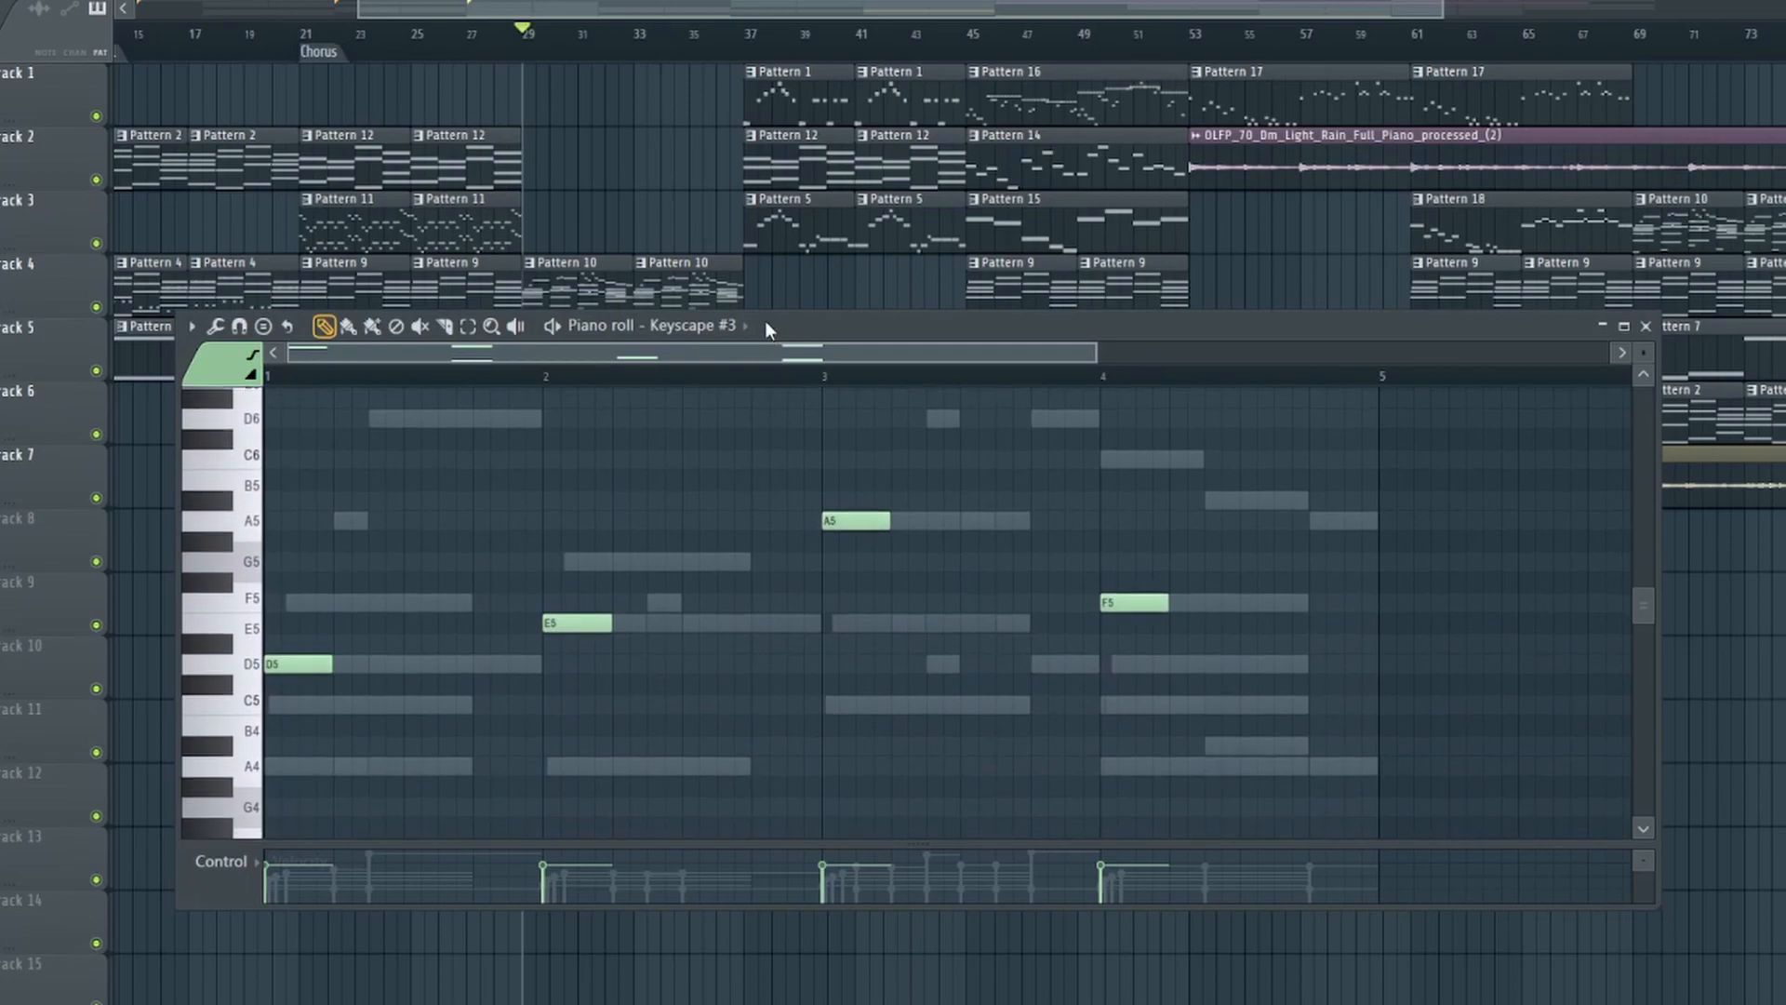
scroll(717, 329, down, 1)
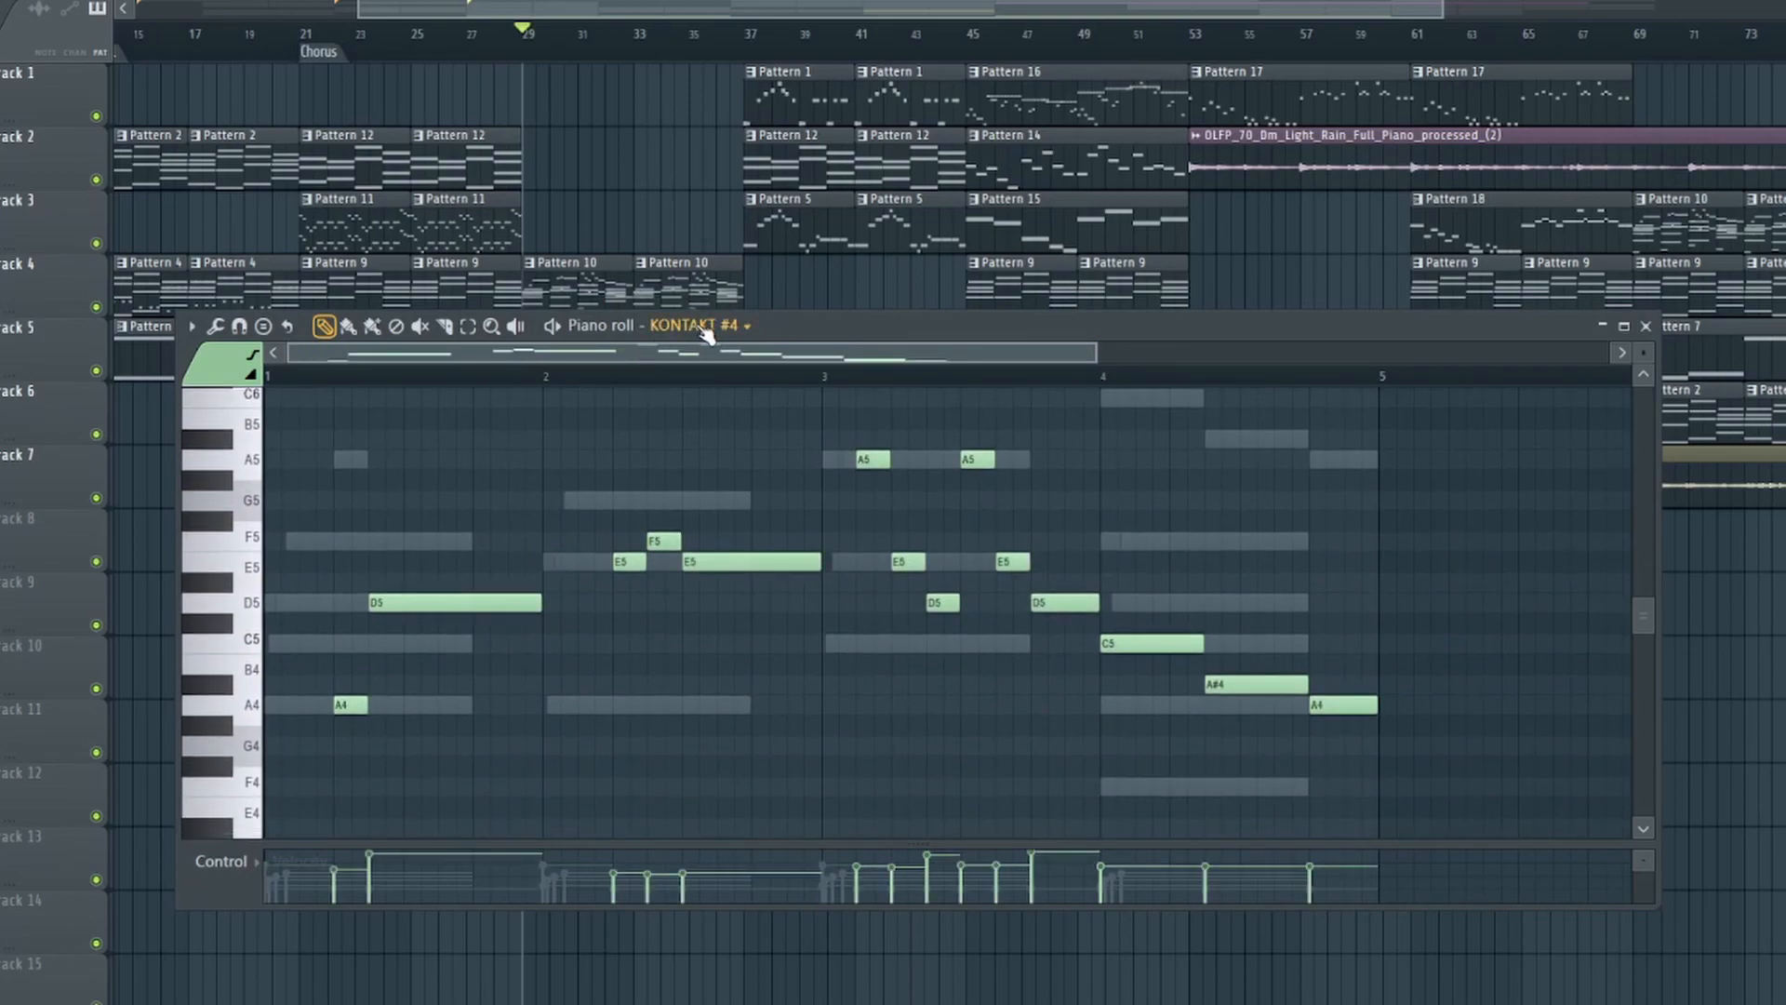
scroll(707, 333, down, 1)
scroll(702, 335, down, 1)
scroll(698, 337, up, 1)
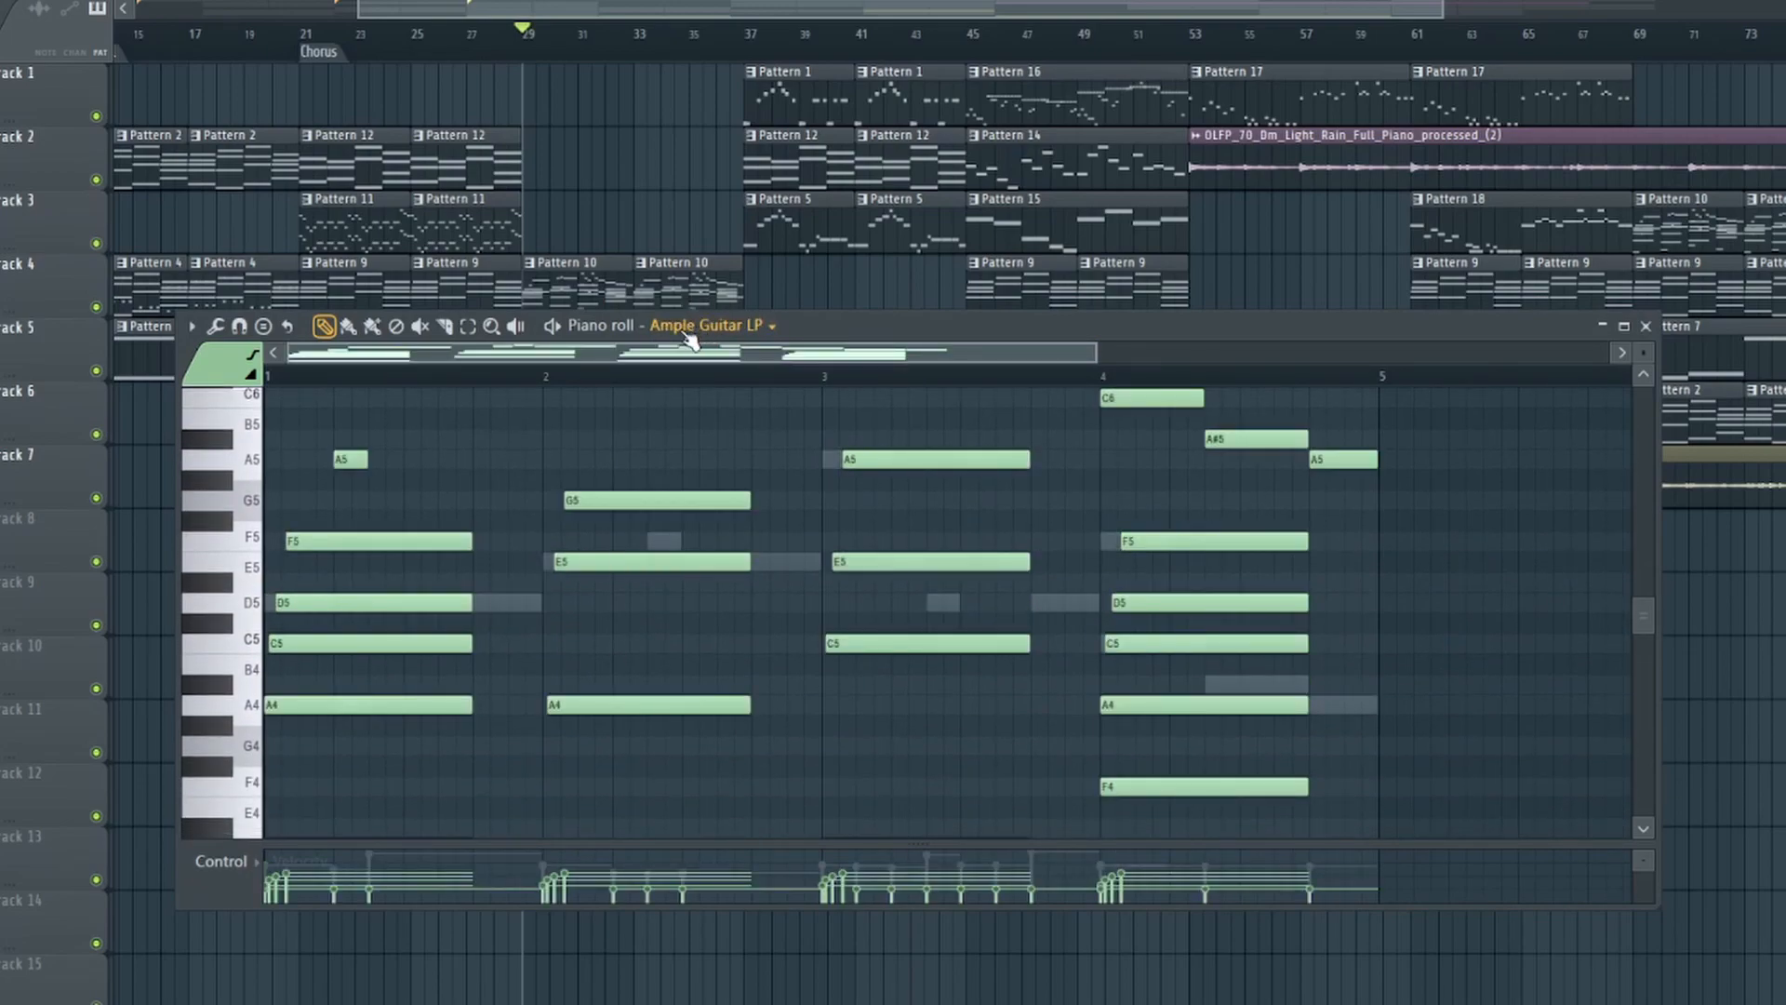
scroll(690, 340, up, 2)
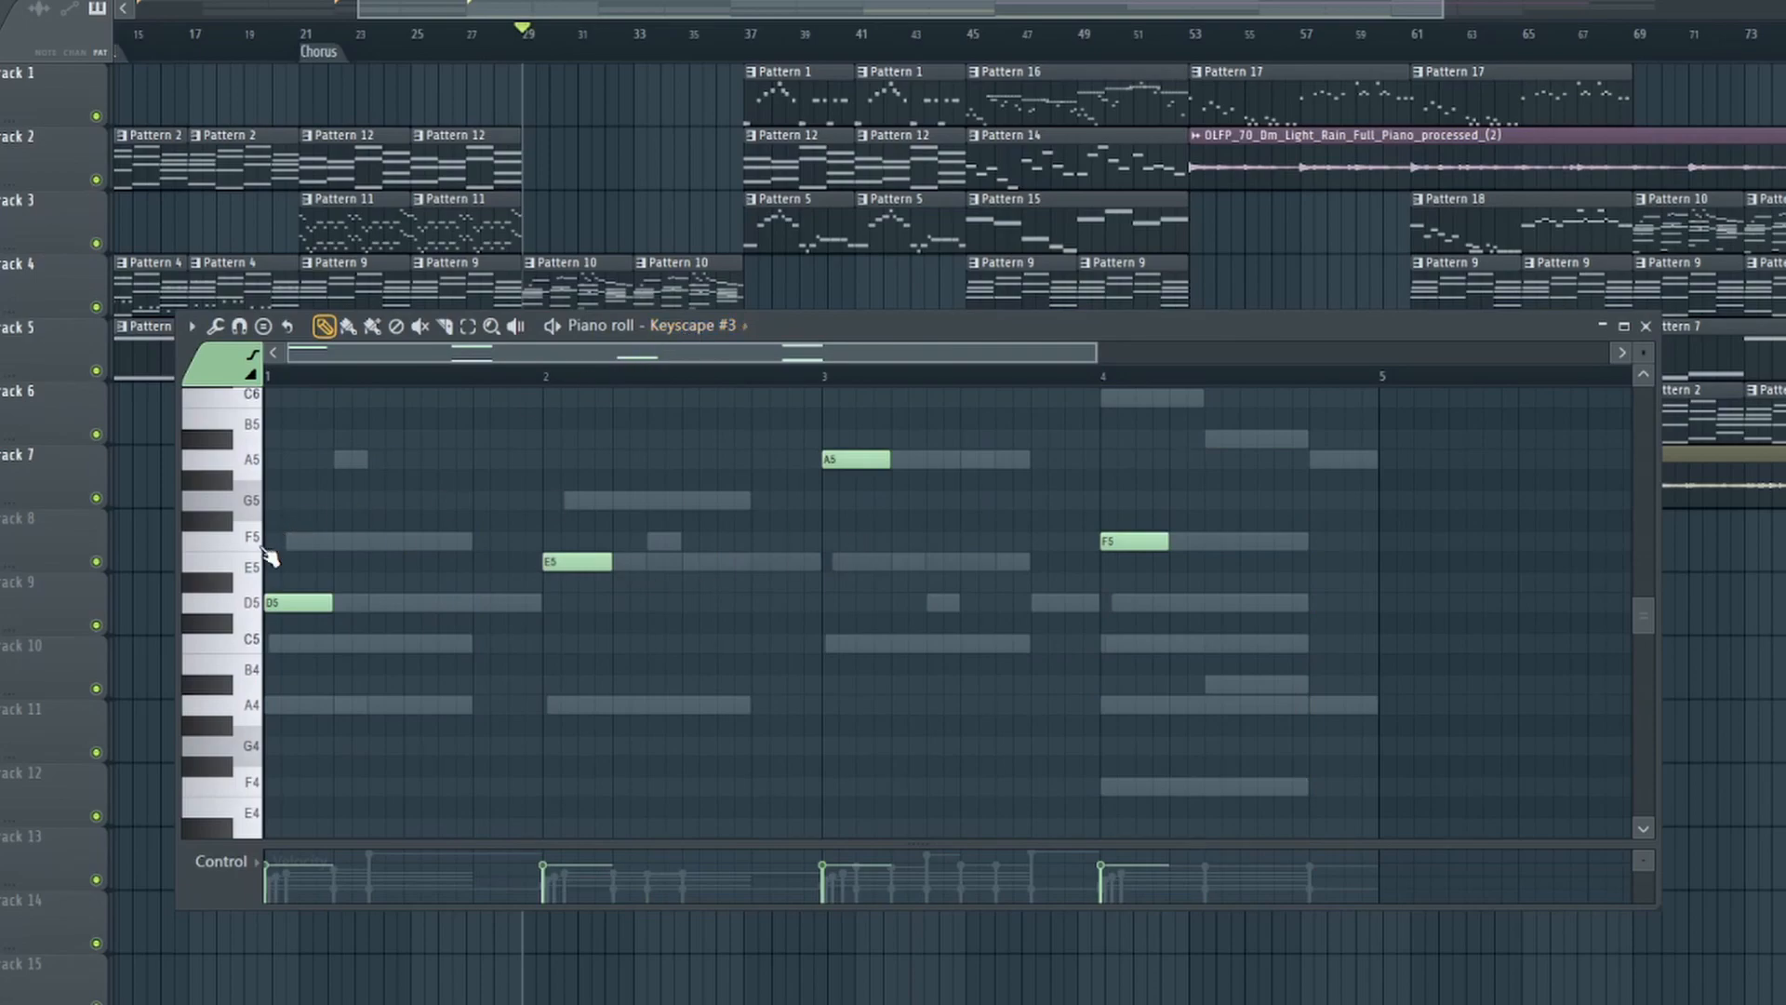
key(space)
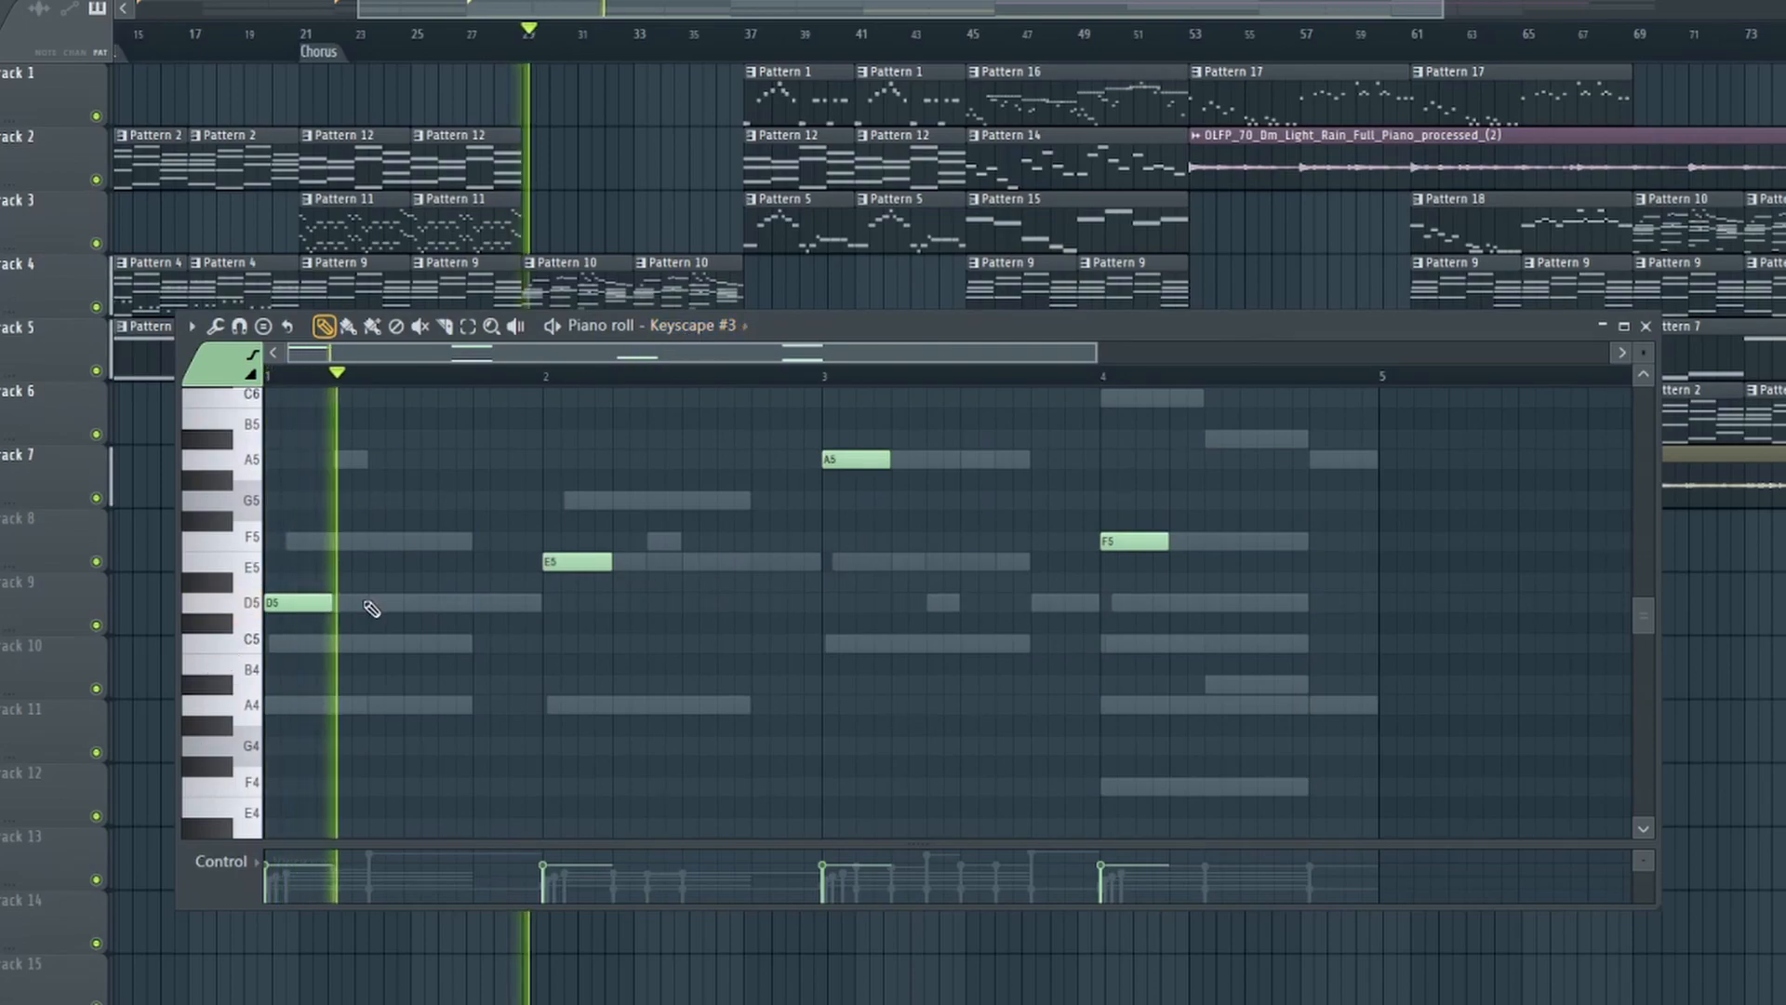
key(space)
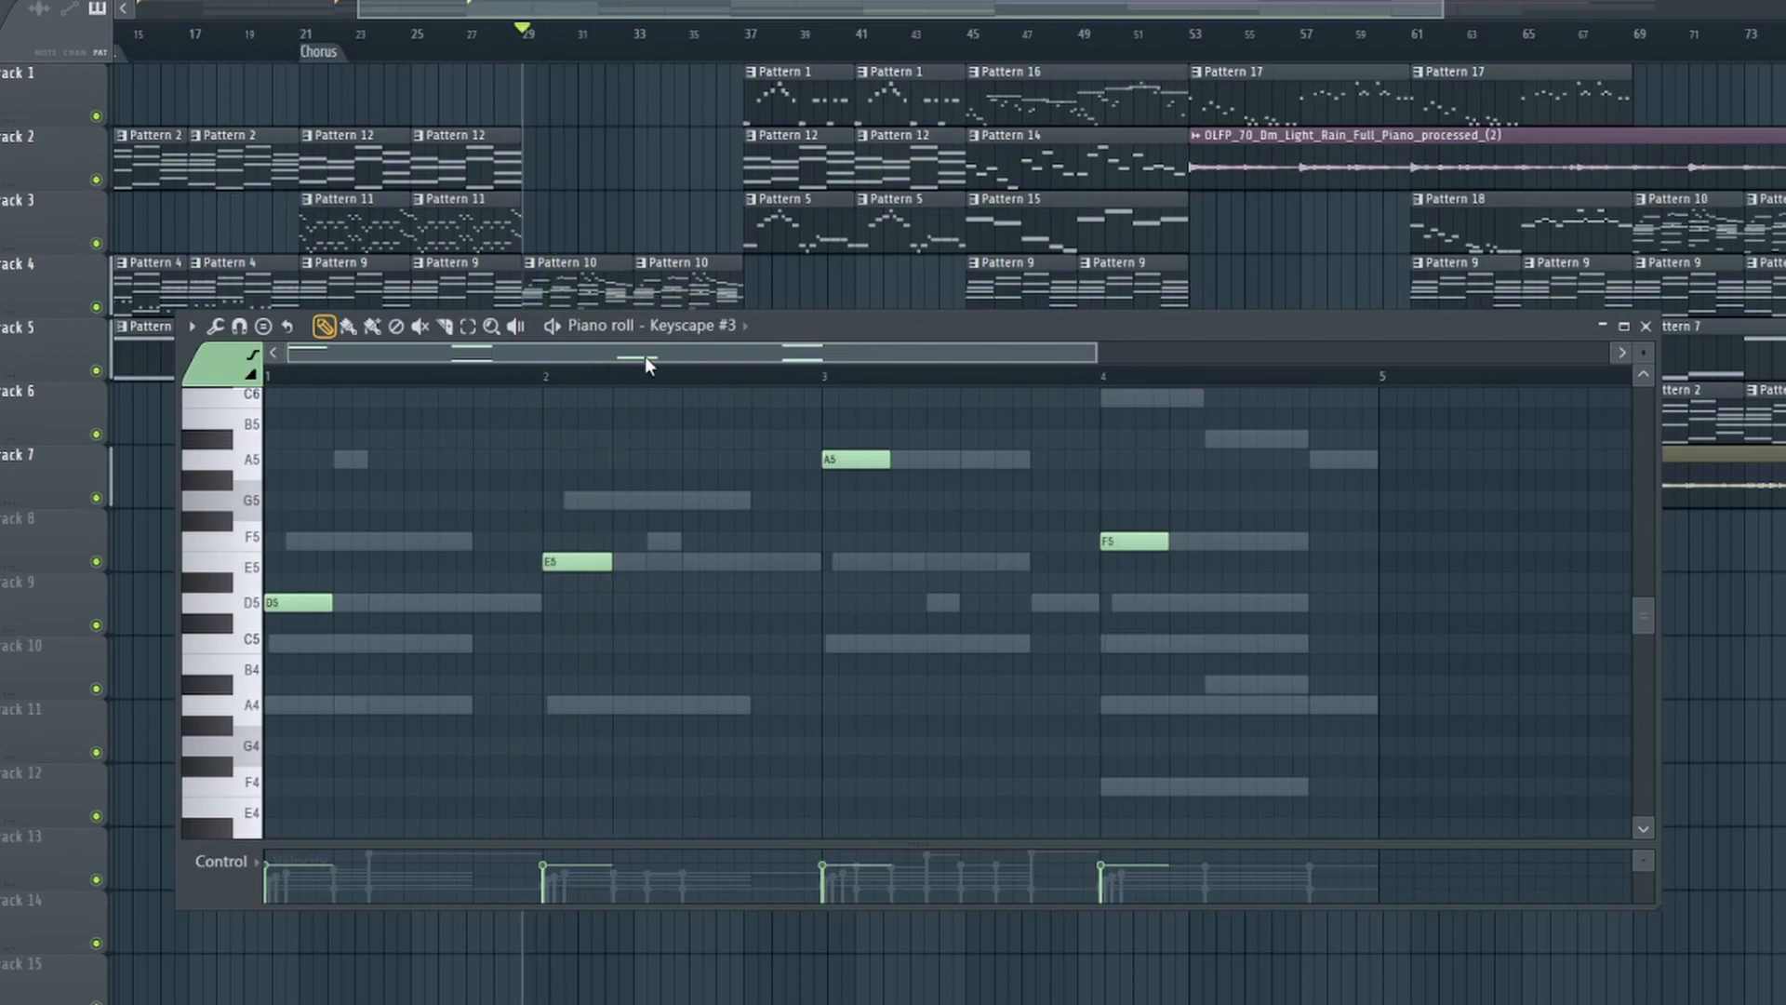
- Show the KONTAKT #4 melody of Pattern 10 in the piano roll, play it from bar 29, and close the editor
scroll(719, 326, up, 1)
scroll(598, 586, down, 2)
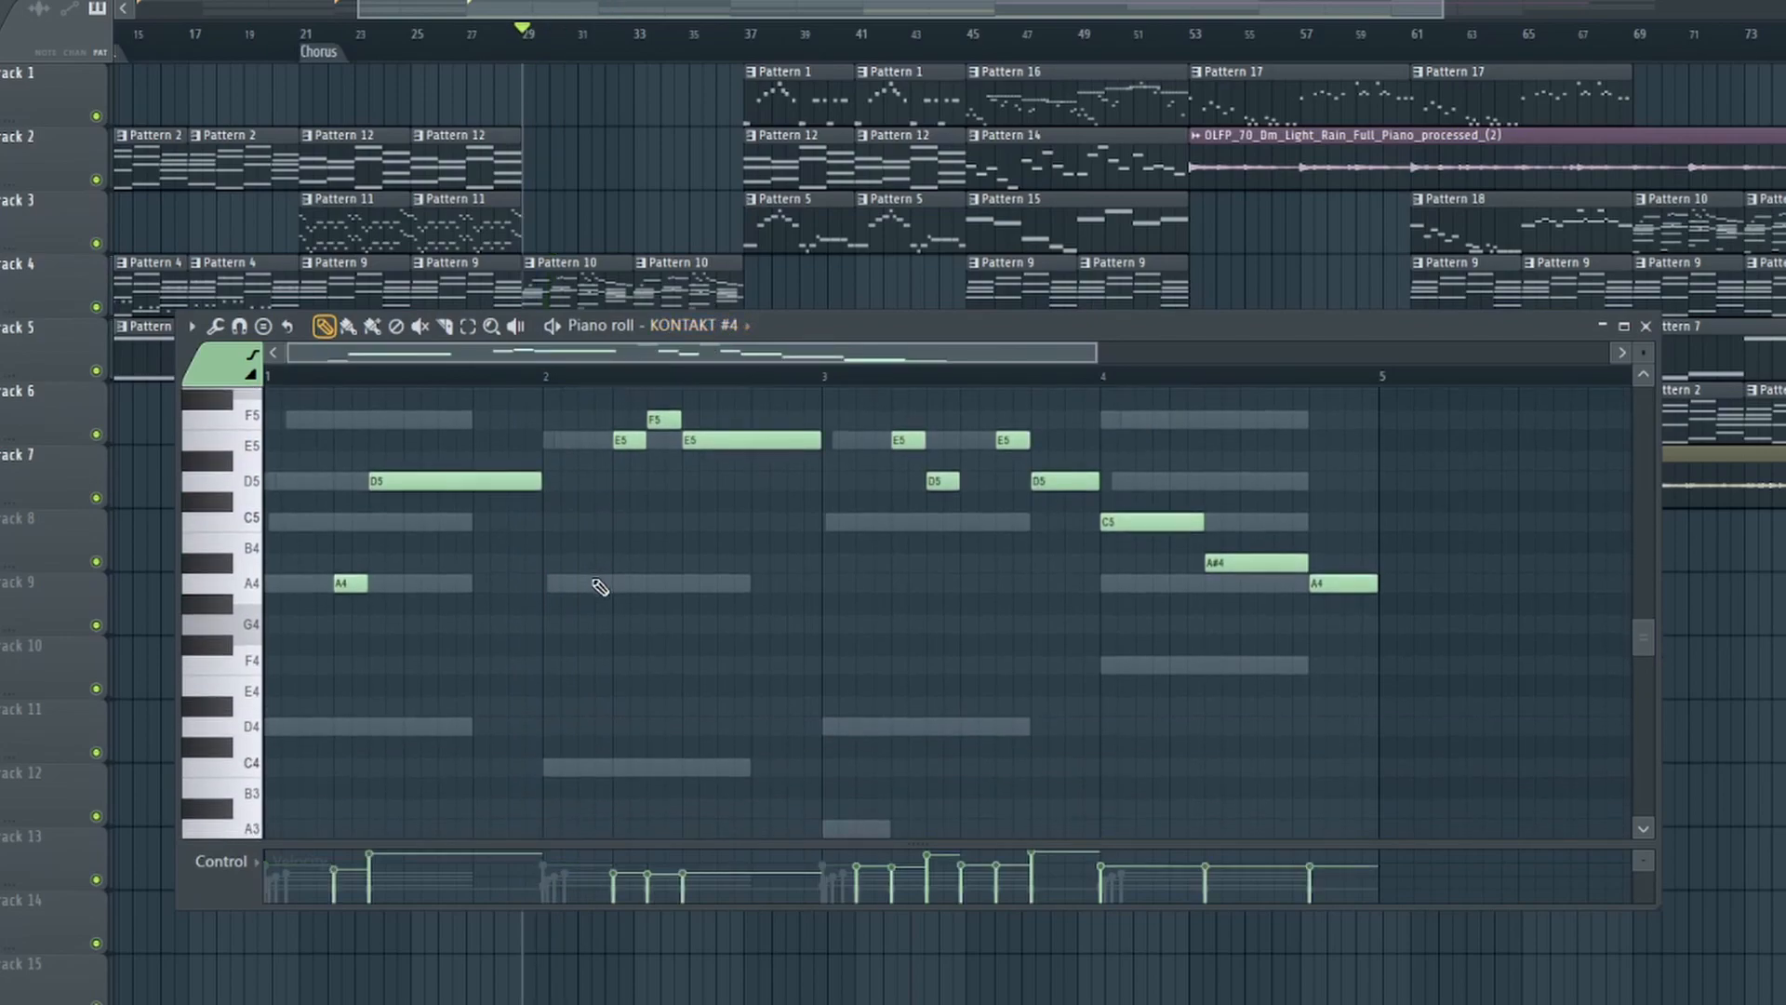
scroll(522, 438, up, 3)
key(space)
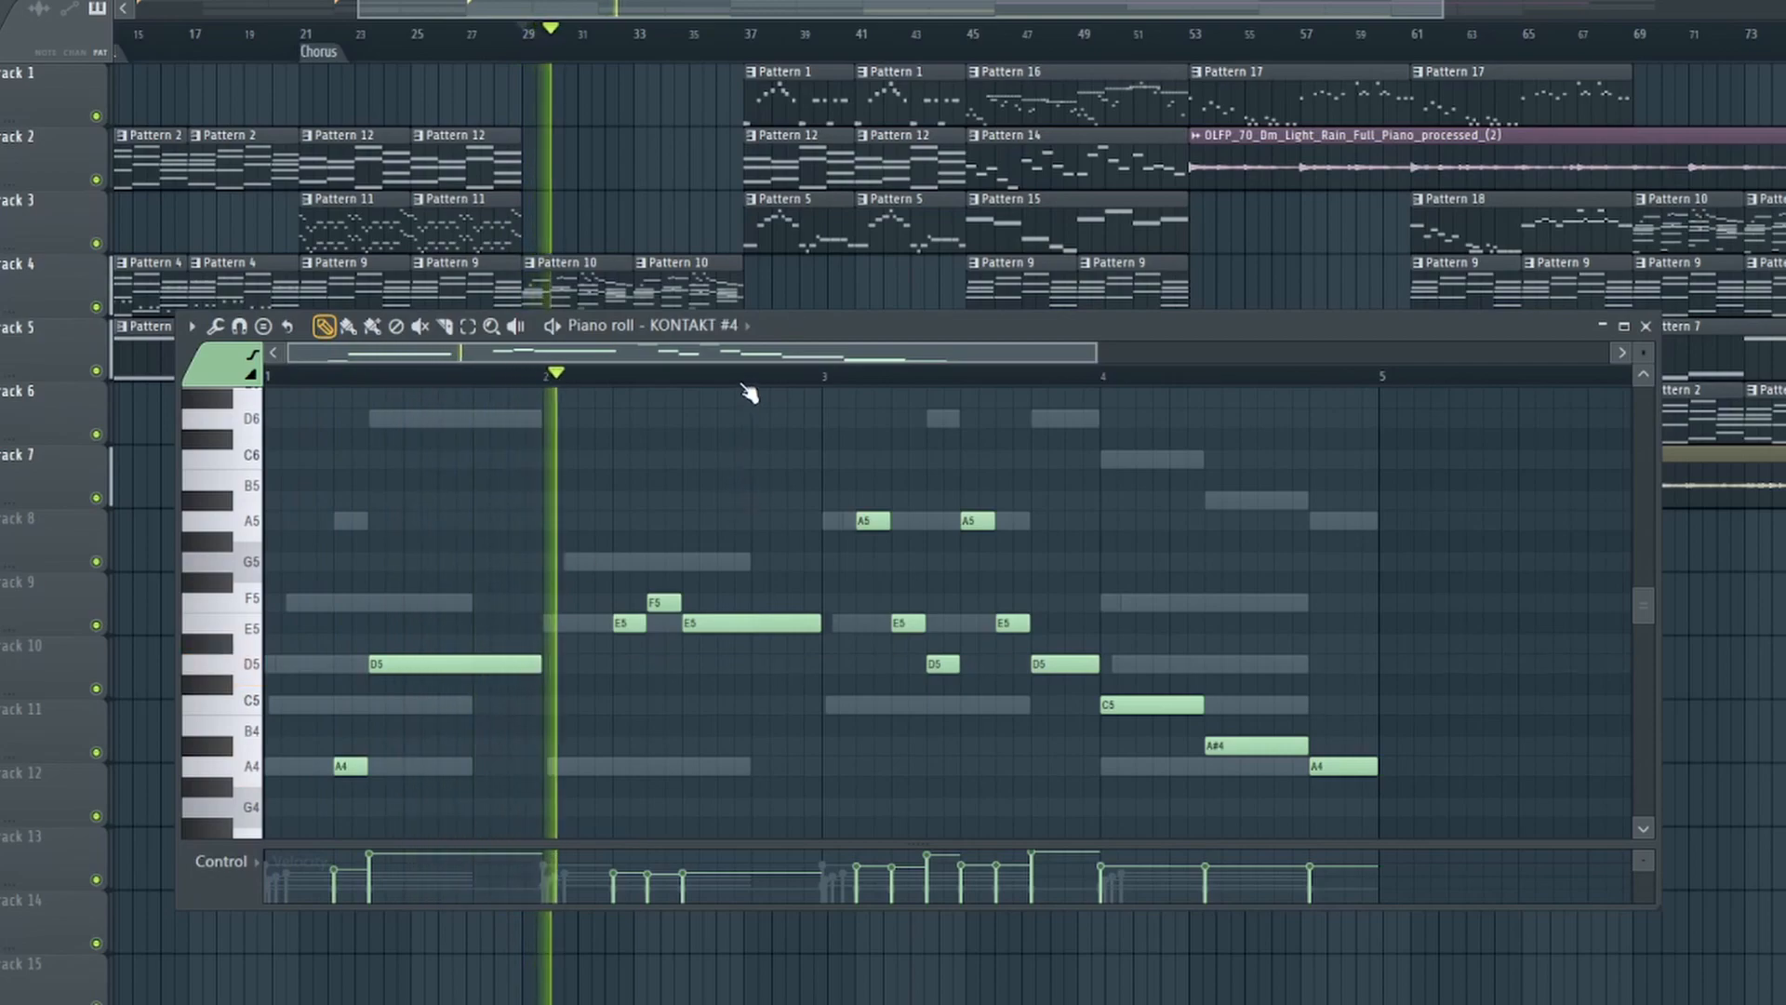
drag(727, 354, 824, 356)
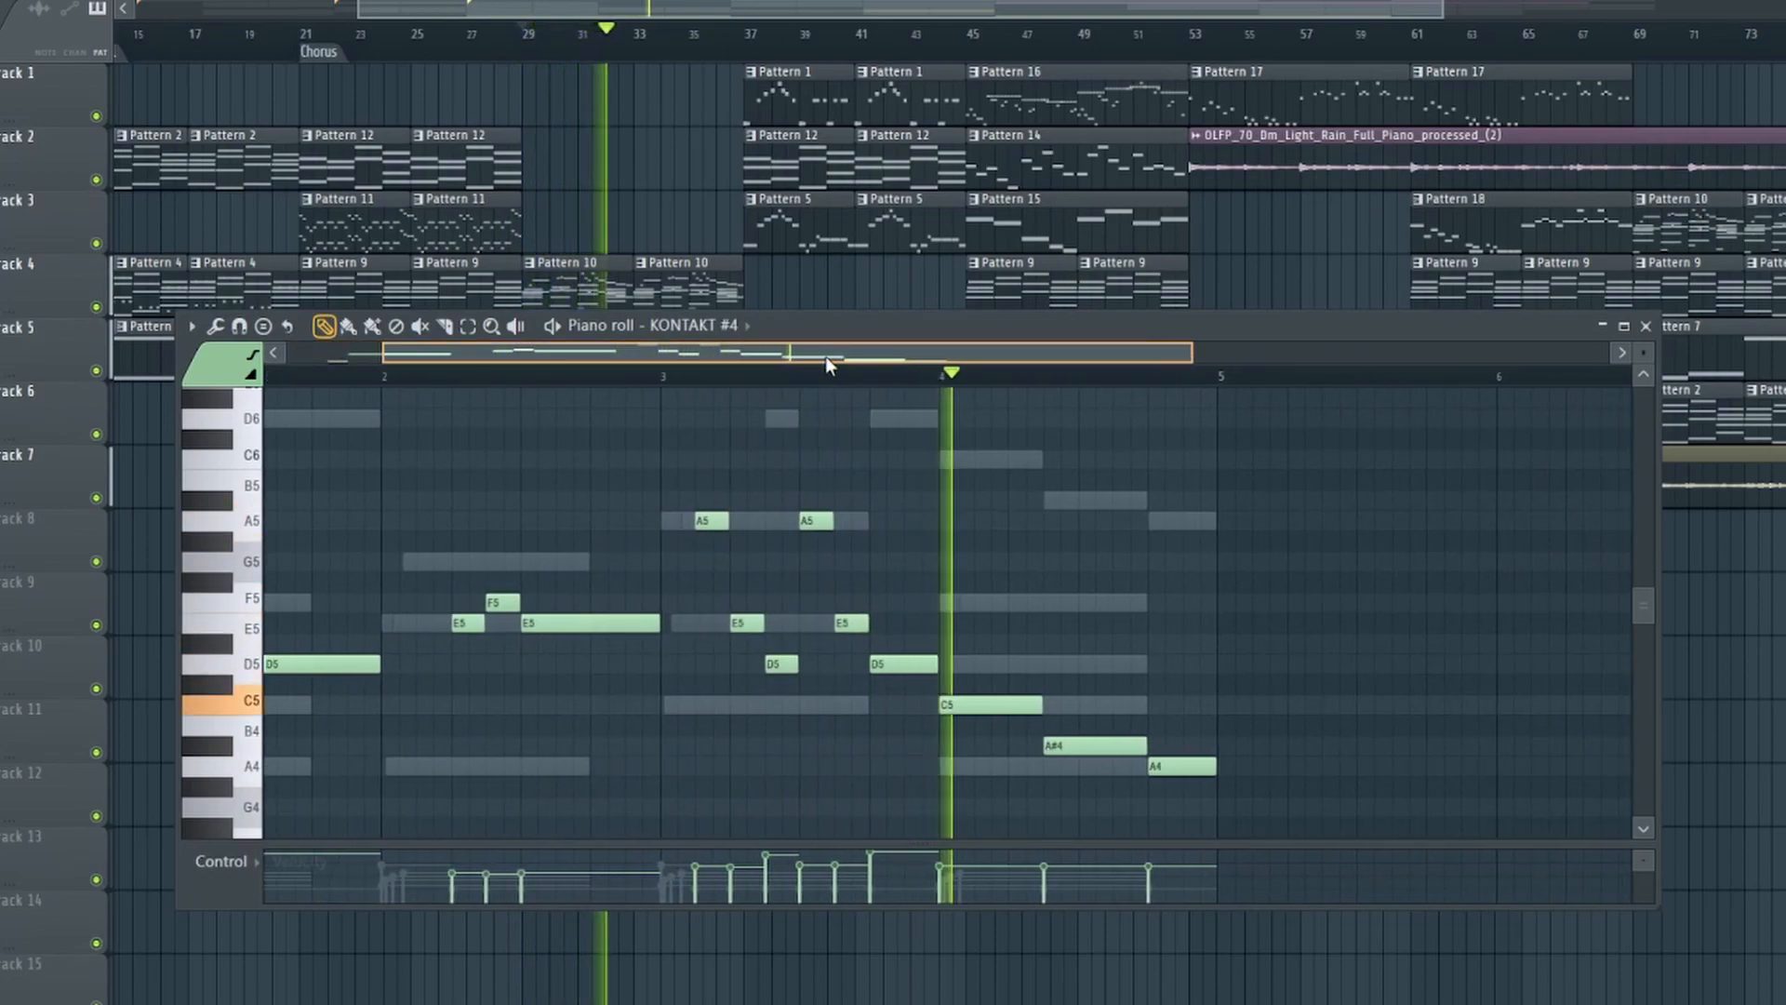
key(space)
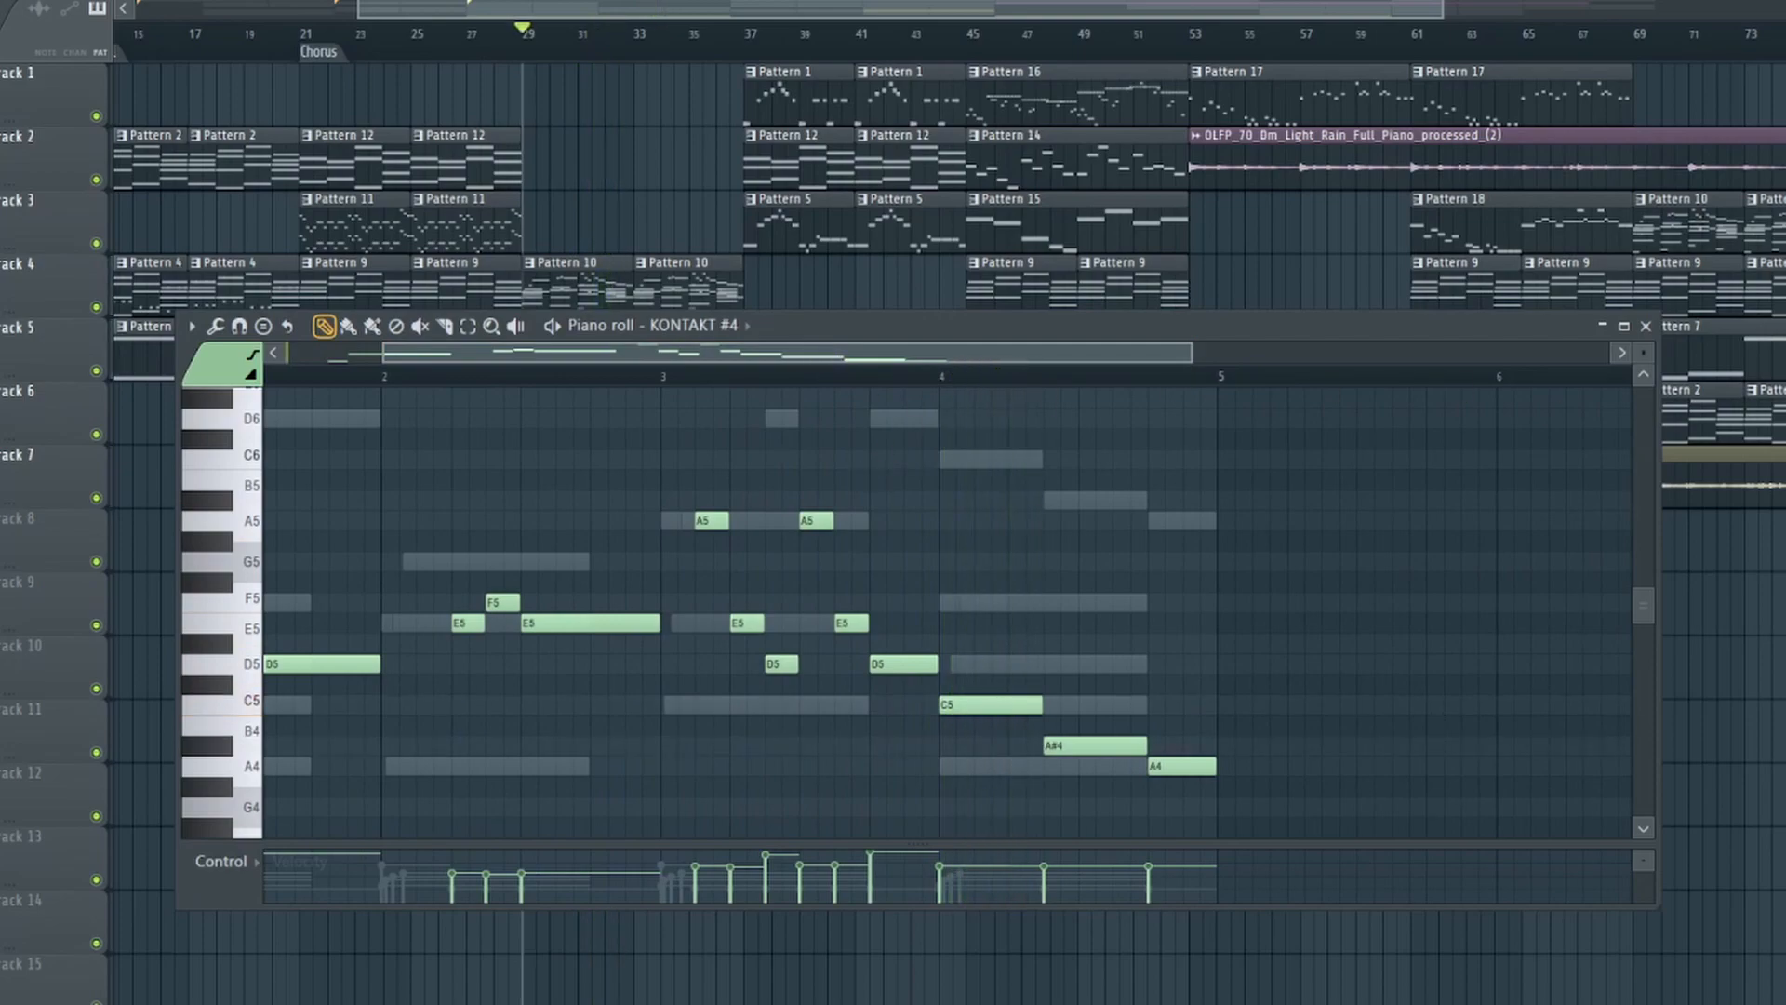
click(1646, 327)
scroll(875, 63, down, 3)
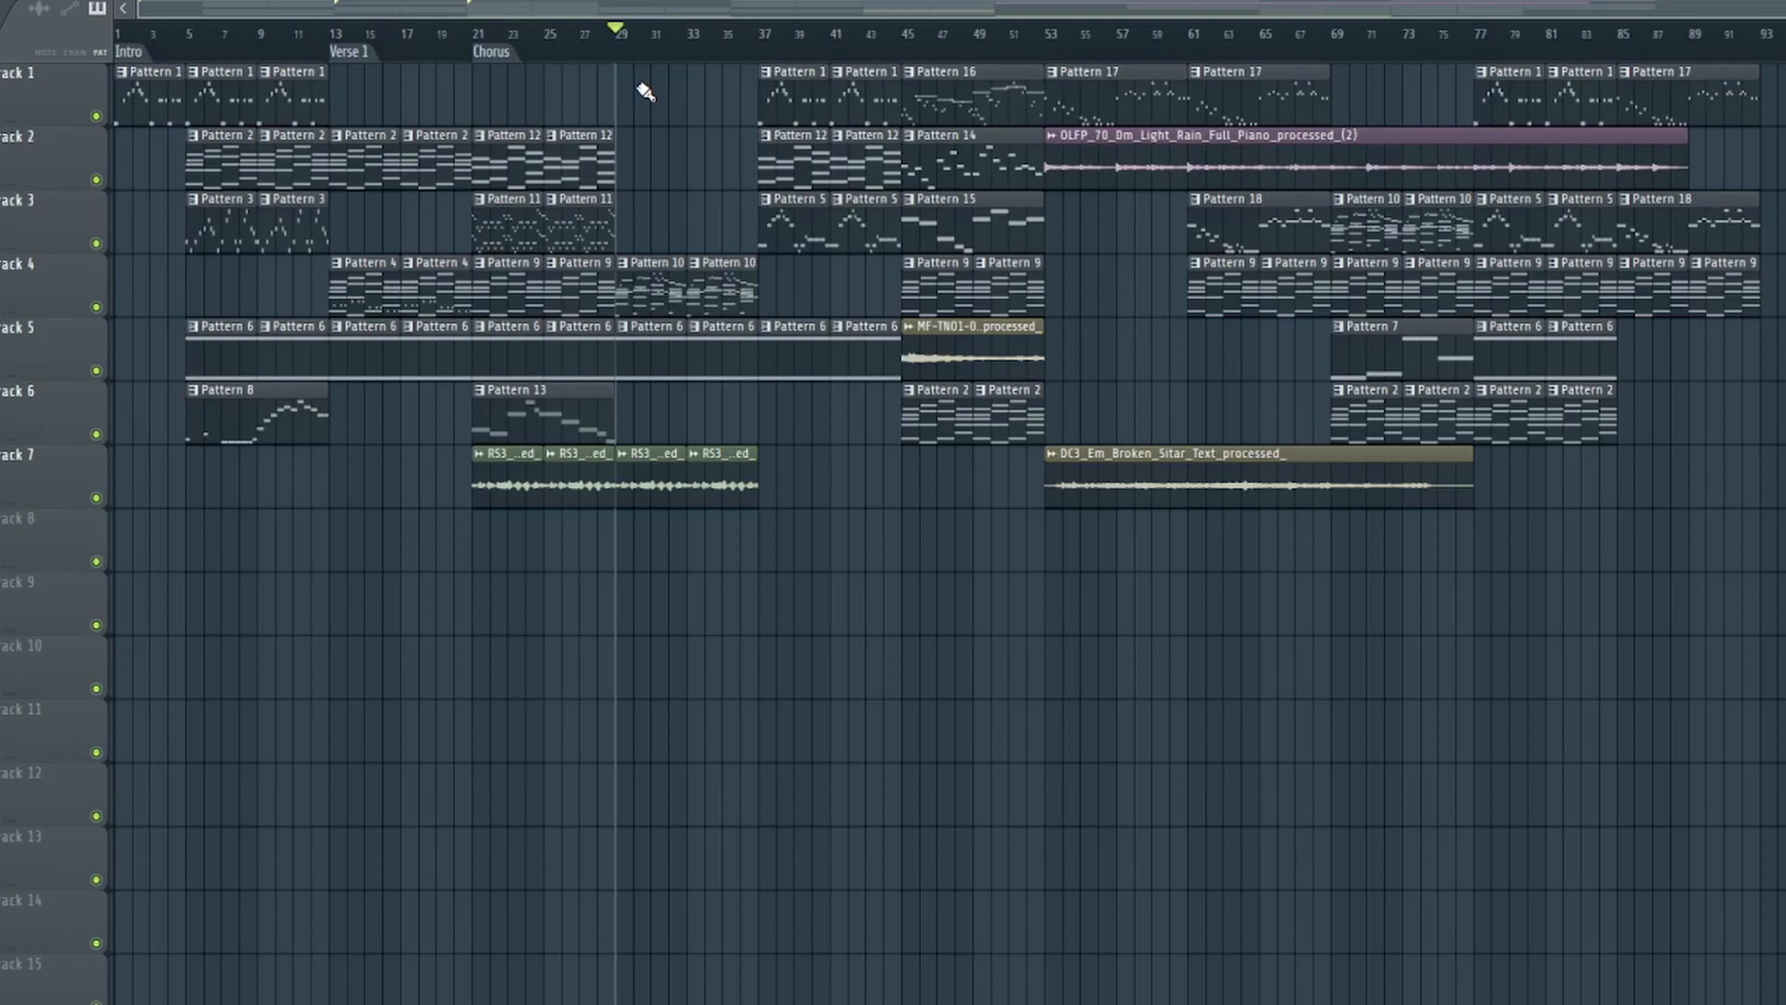
- Examine the arrangement's chorus and the sections after it, moving the playback position to bar 37 and back to bar 29
drag(697, 15, 340, 10)
mouse_move(633, 41)
mouse_down()
mouse_move(802, 47)
mouse_move(765, 37)
mouse_move(753, 60)
mouse_up()
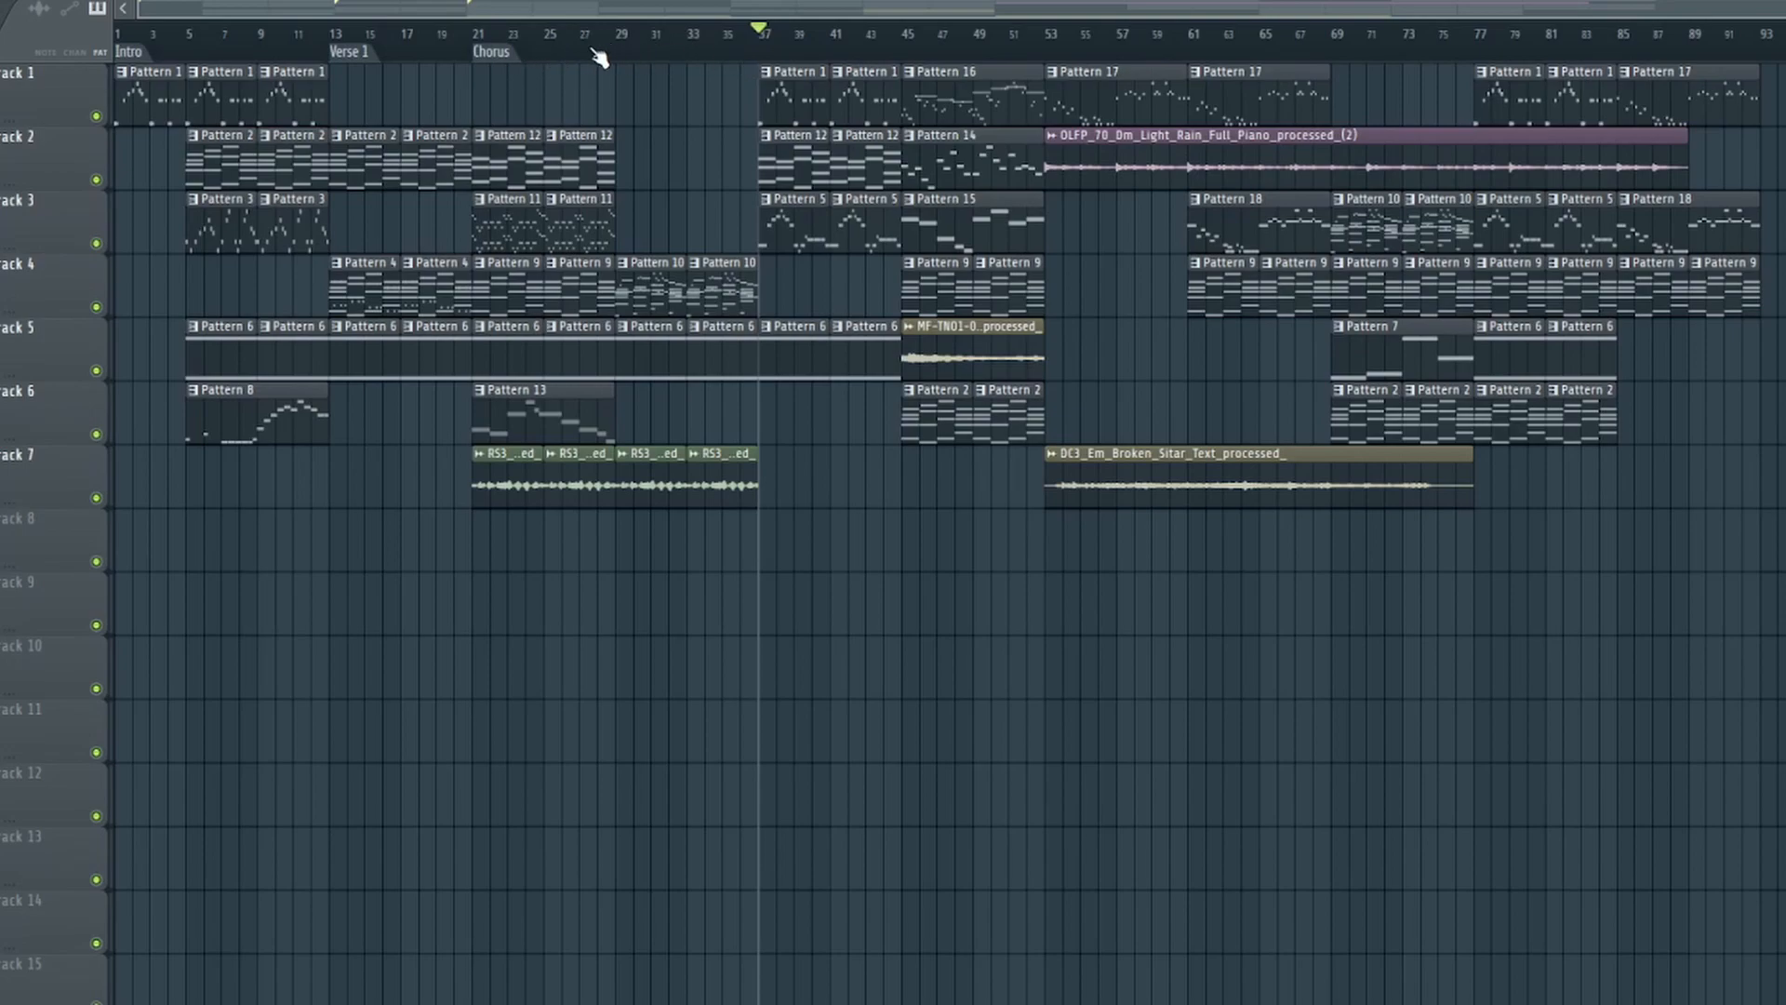
drag(610, 44, 617, 44)
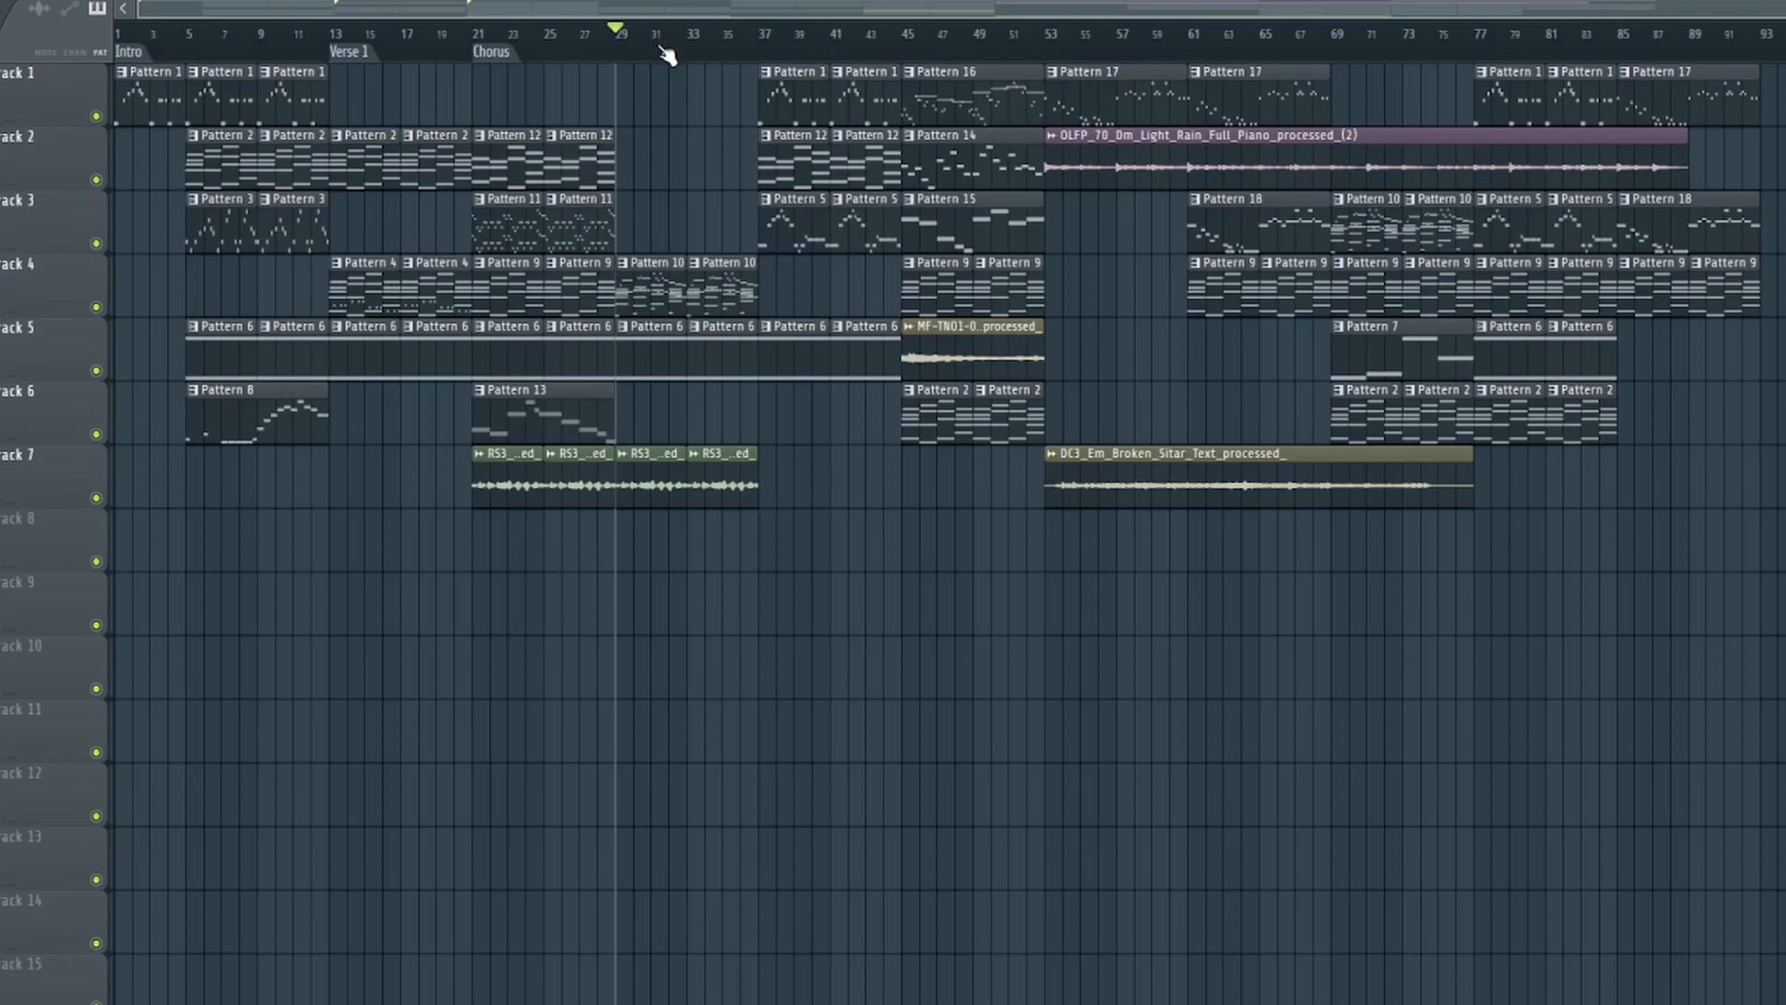
scroll(660, 48, up, 2)
scroll(660, 48, down, 2)
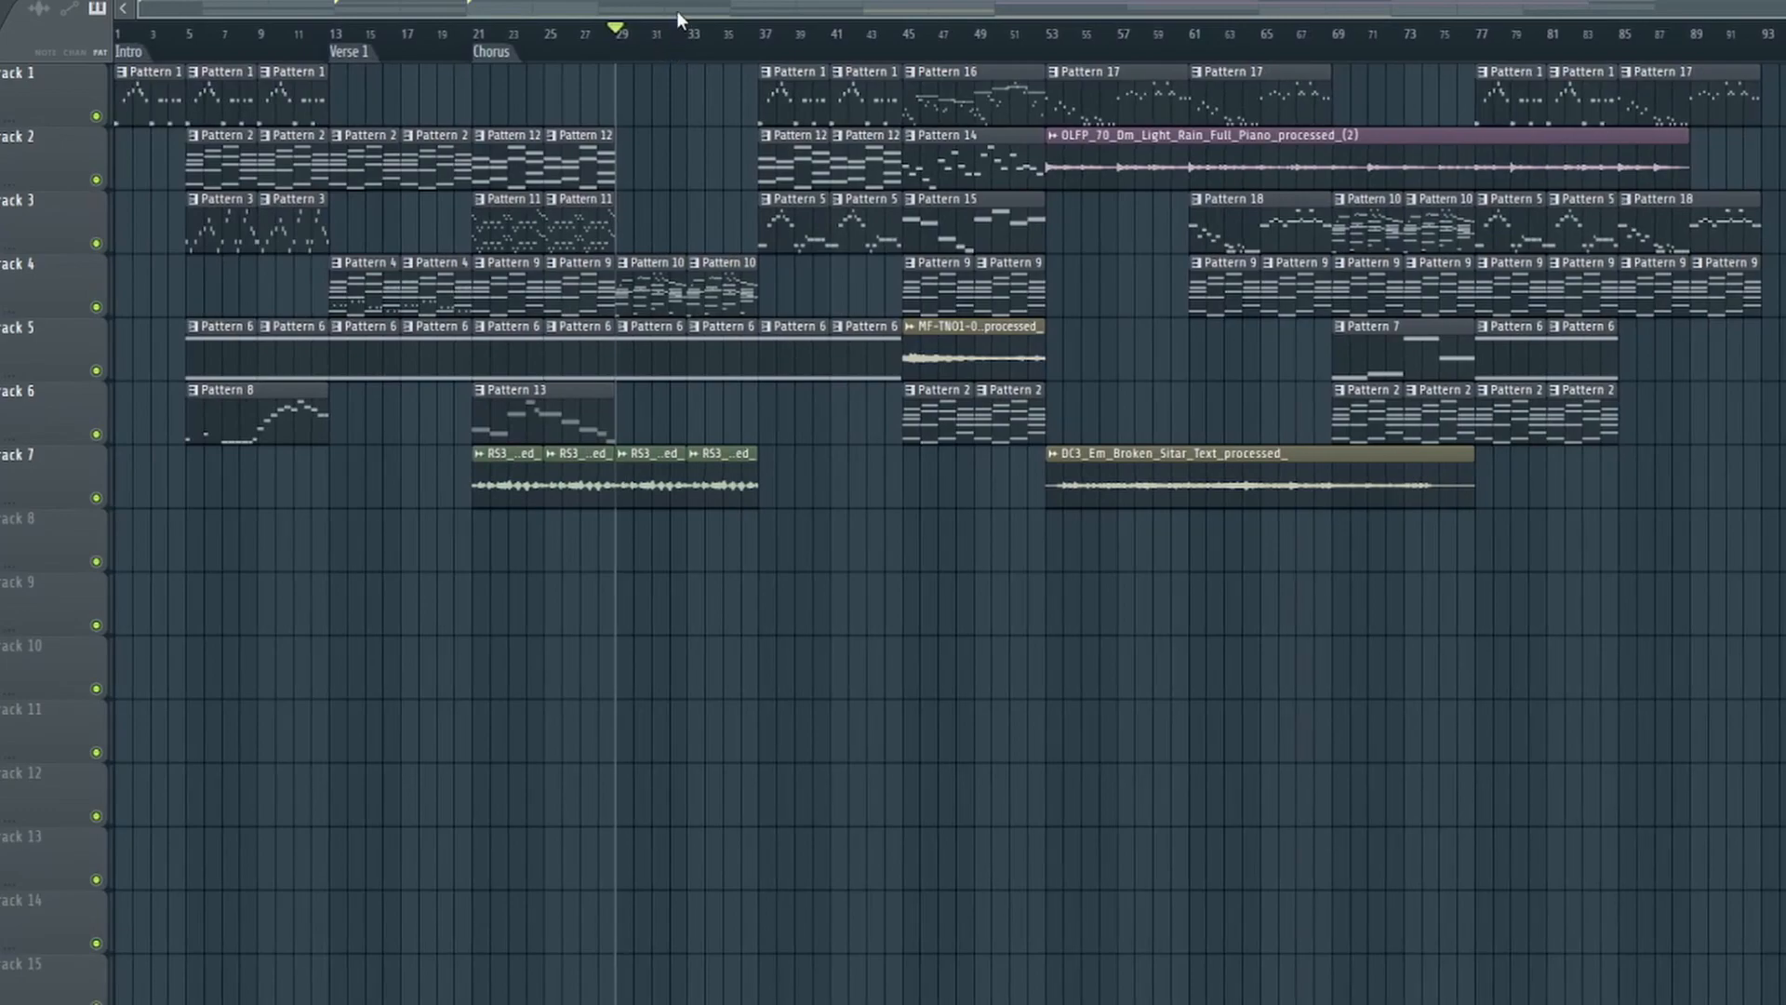
scroll(689, 37, down, 1)
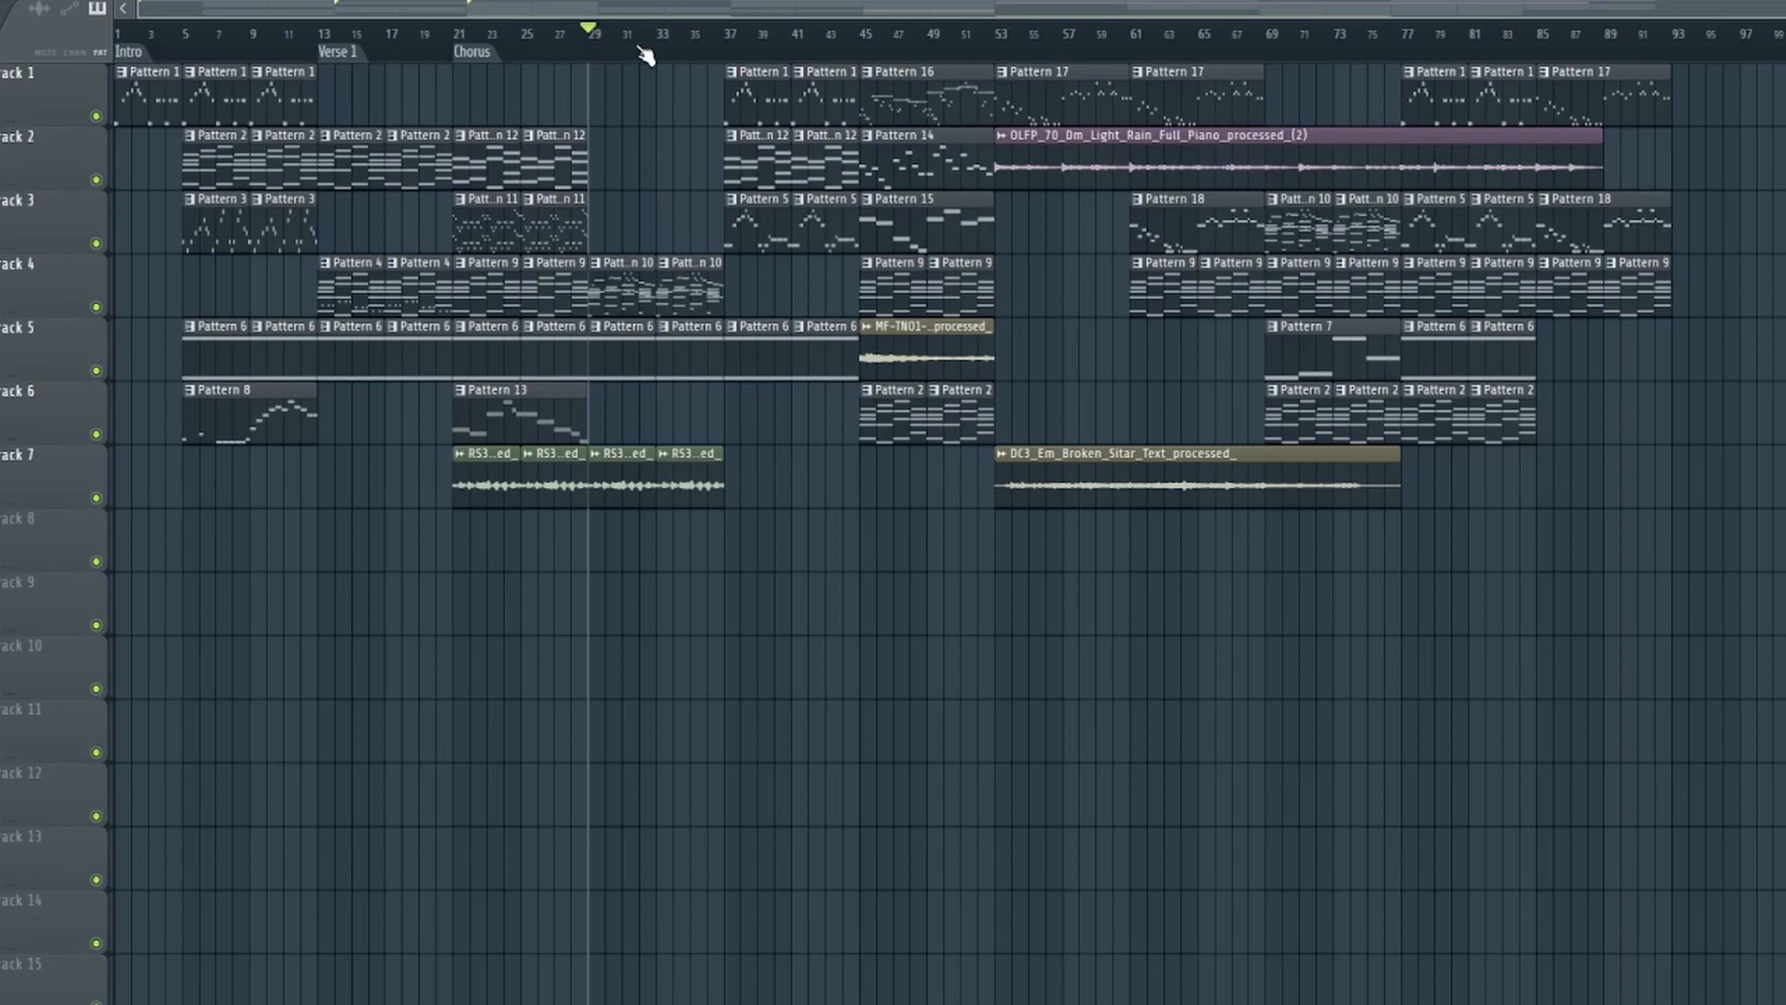
scroll(645, 54, up, 4)
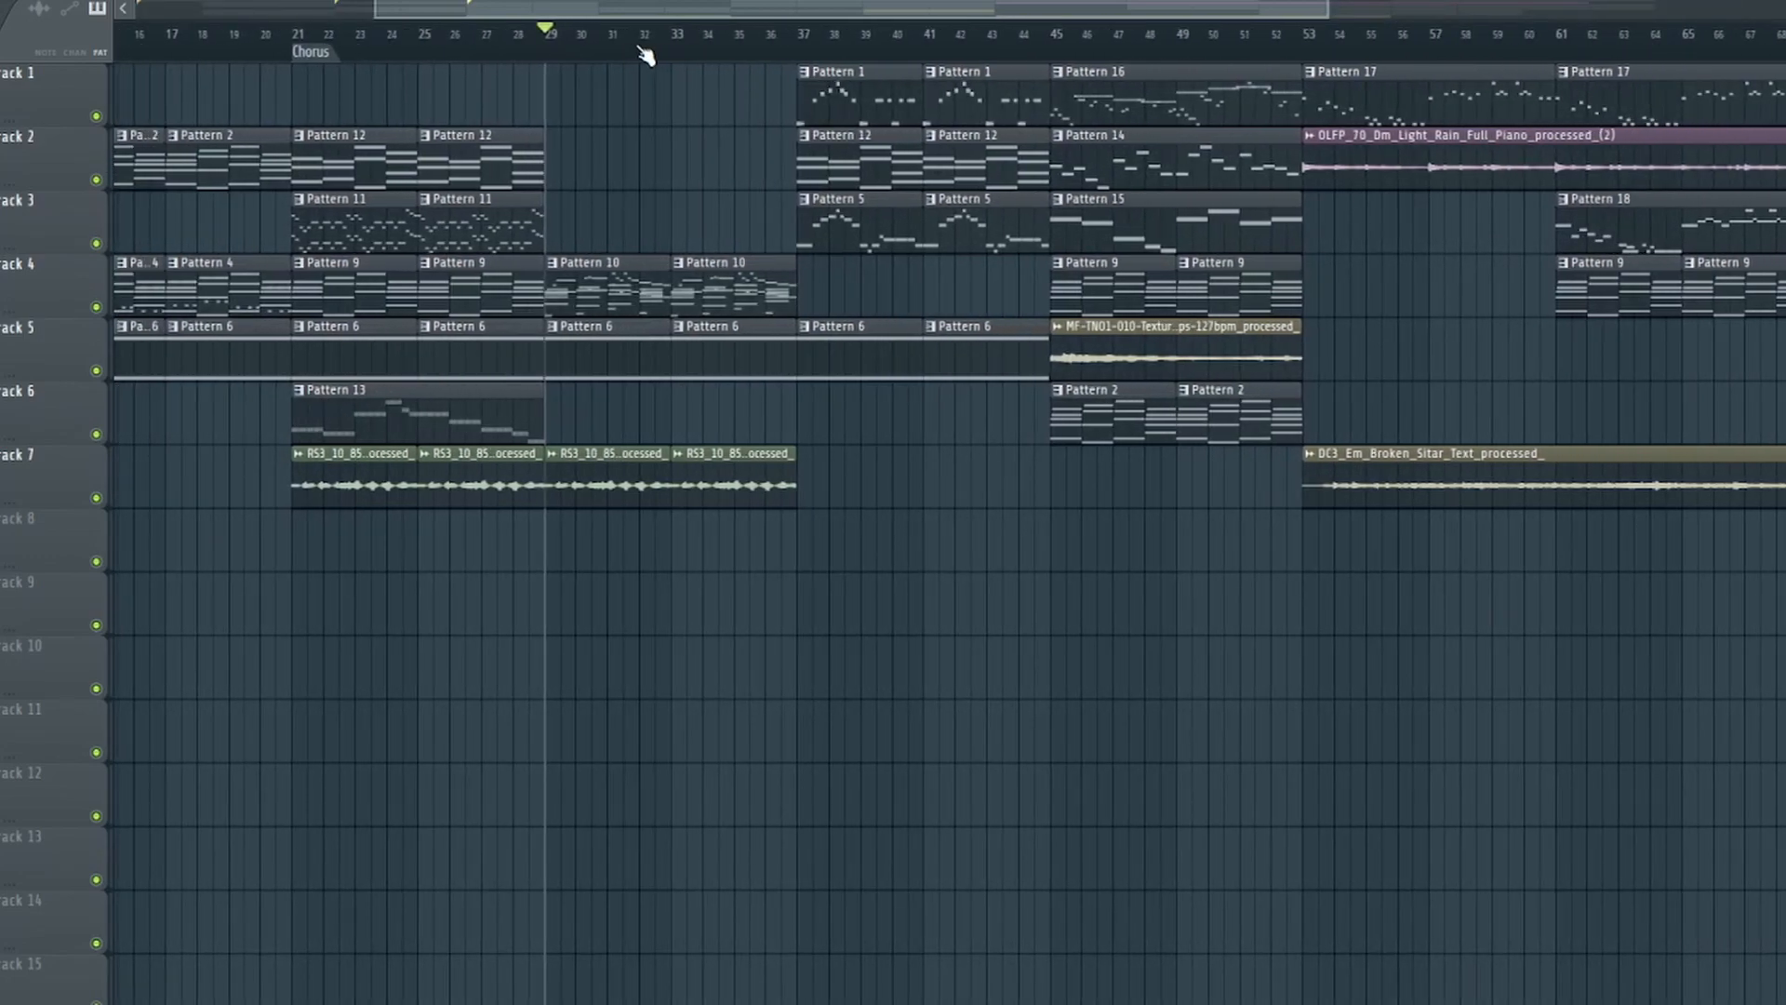
scroll(622, 22, down, 5)
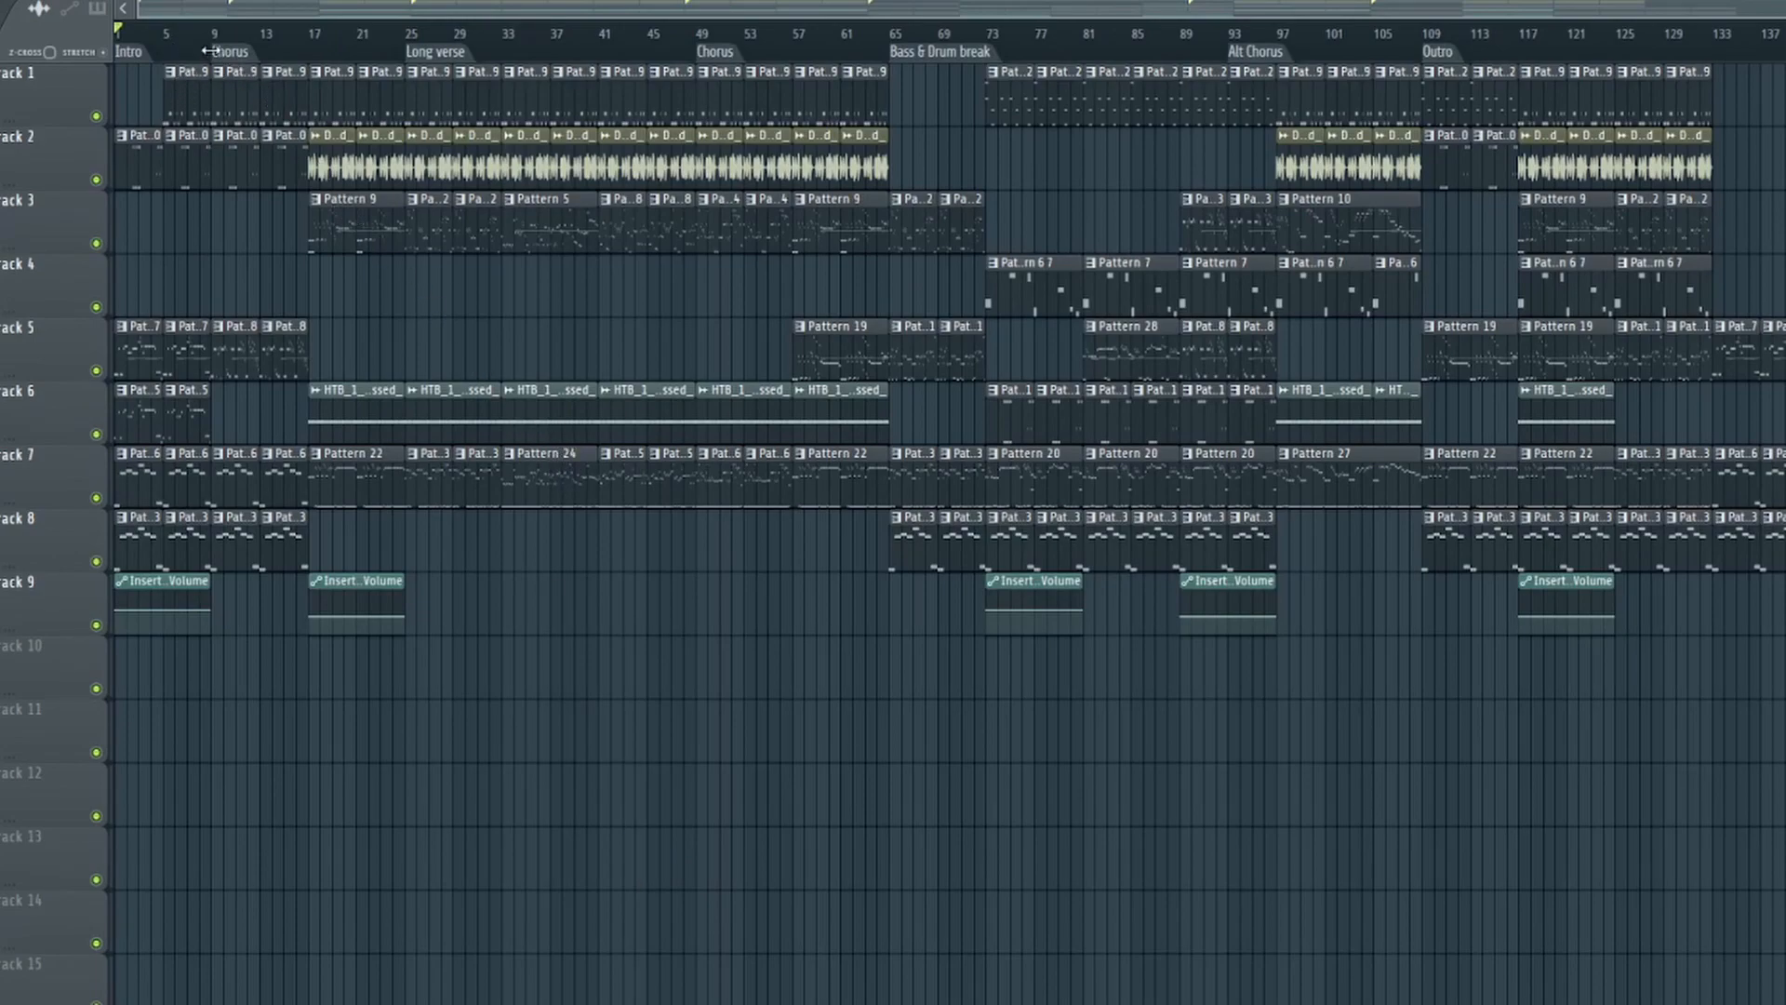
- Play the full arrangement of the project with the Bass & Drum break from the start of its intro, and stop playback
scroll(177, 42, up, 5)
scroll(177, 41, up, 4)
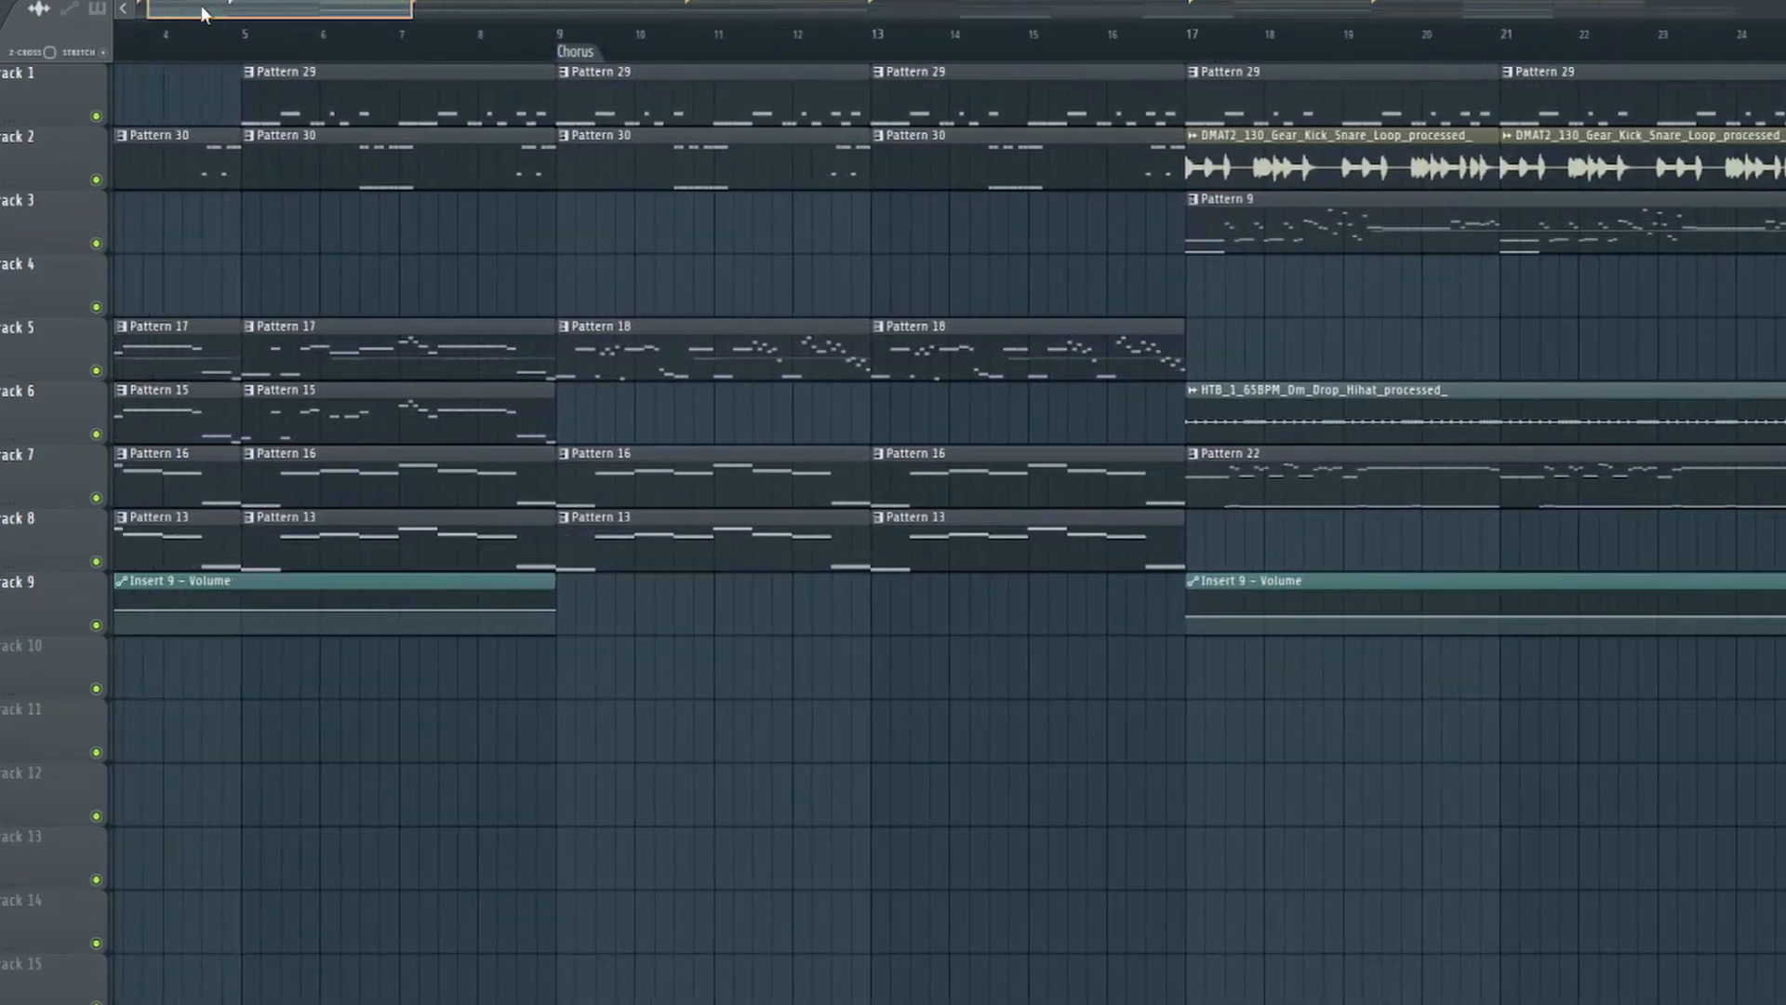
drag(149, 14, 237, 475)
scroll(949, 530, up, 2)
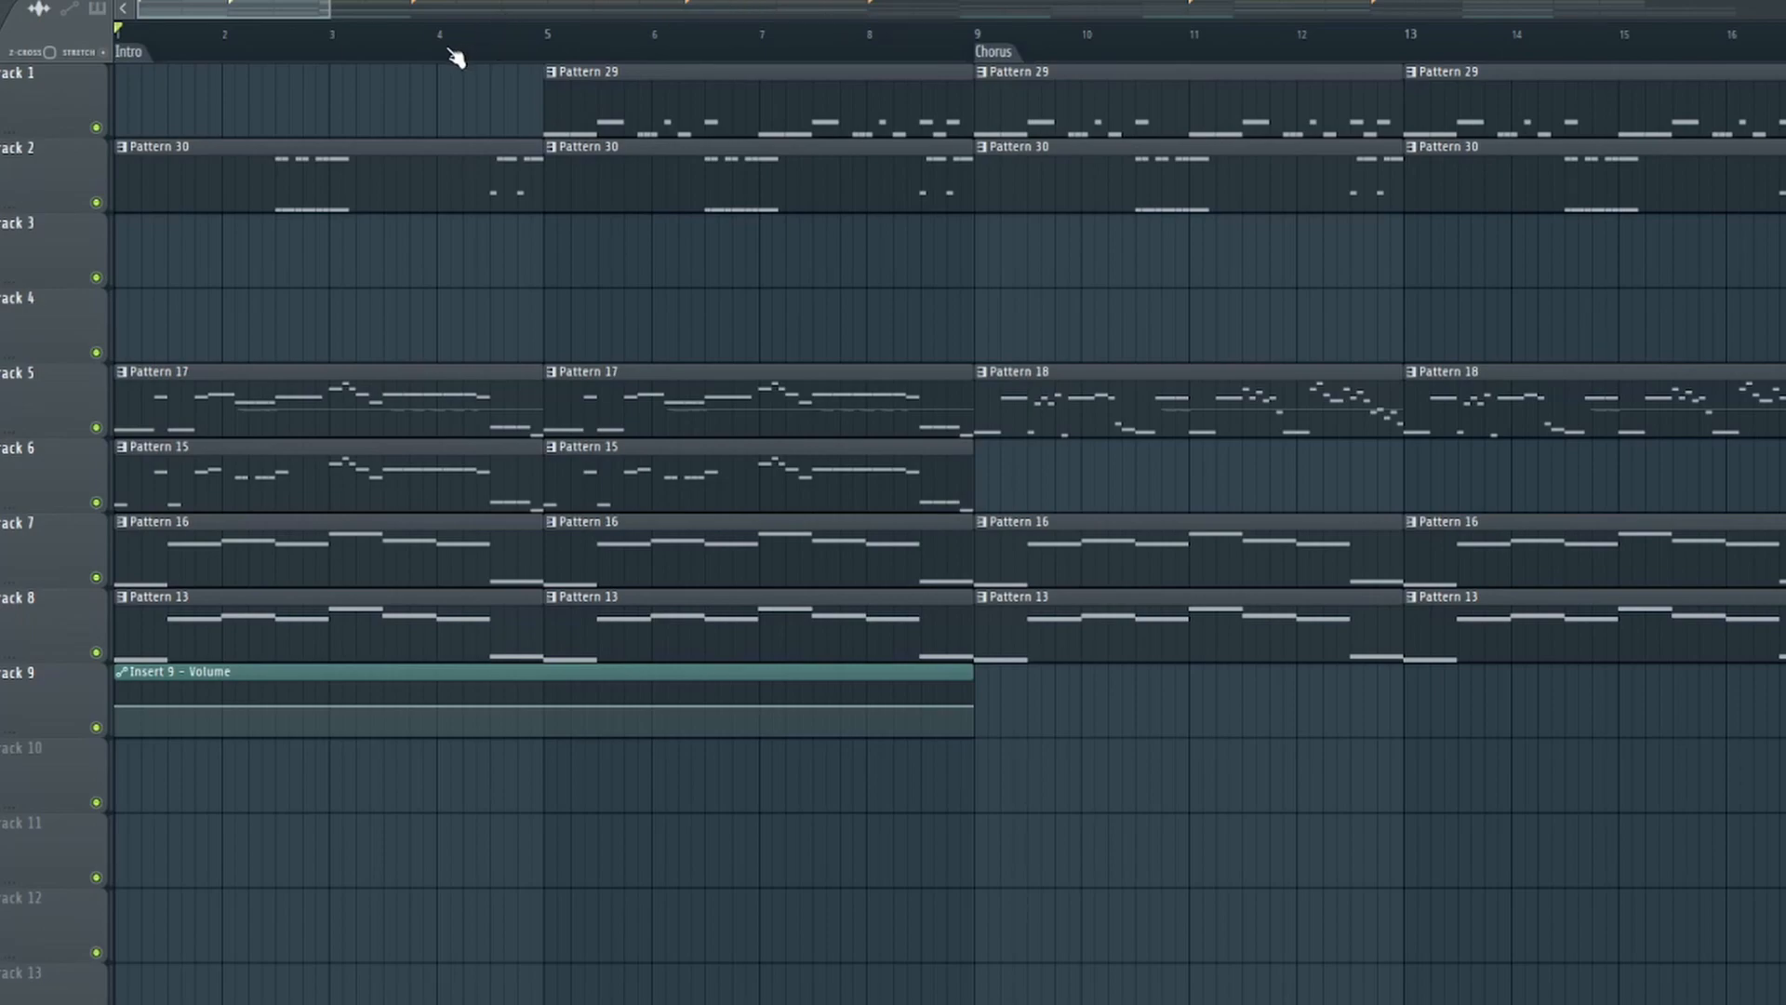
drag(325, 17, 409, 17)
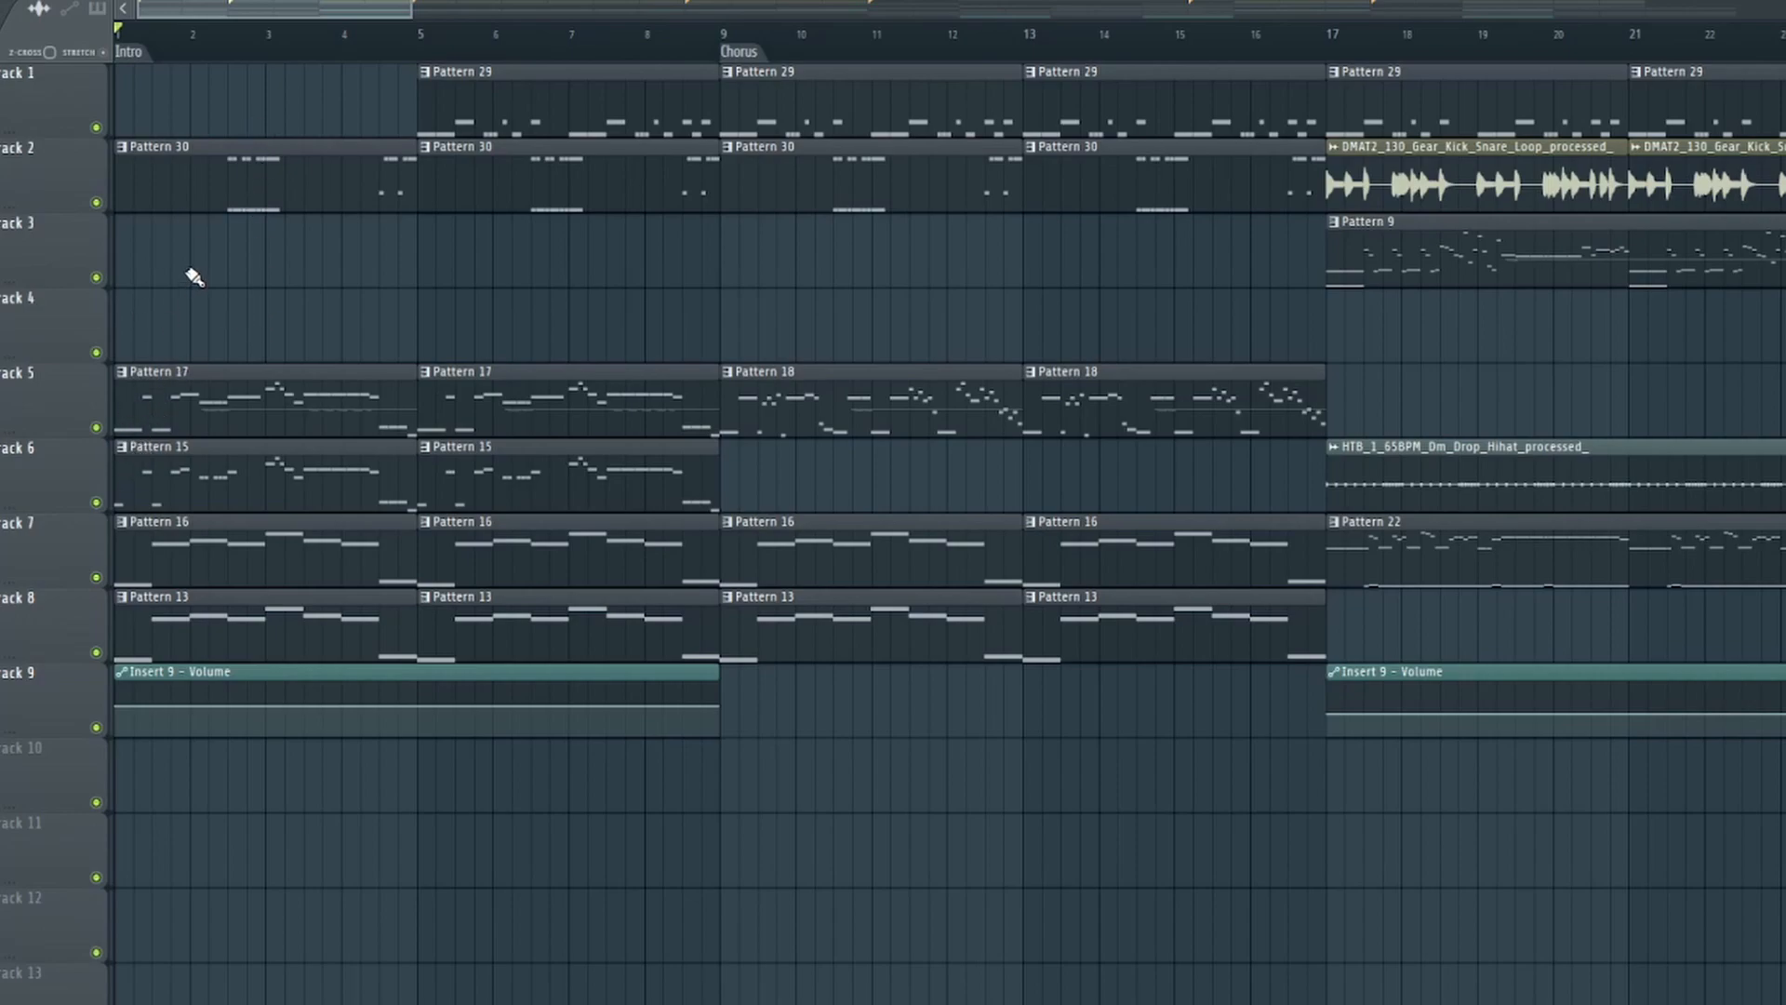
key(space)
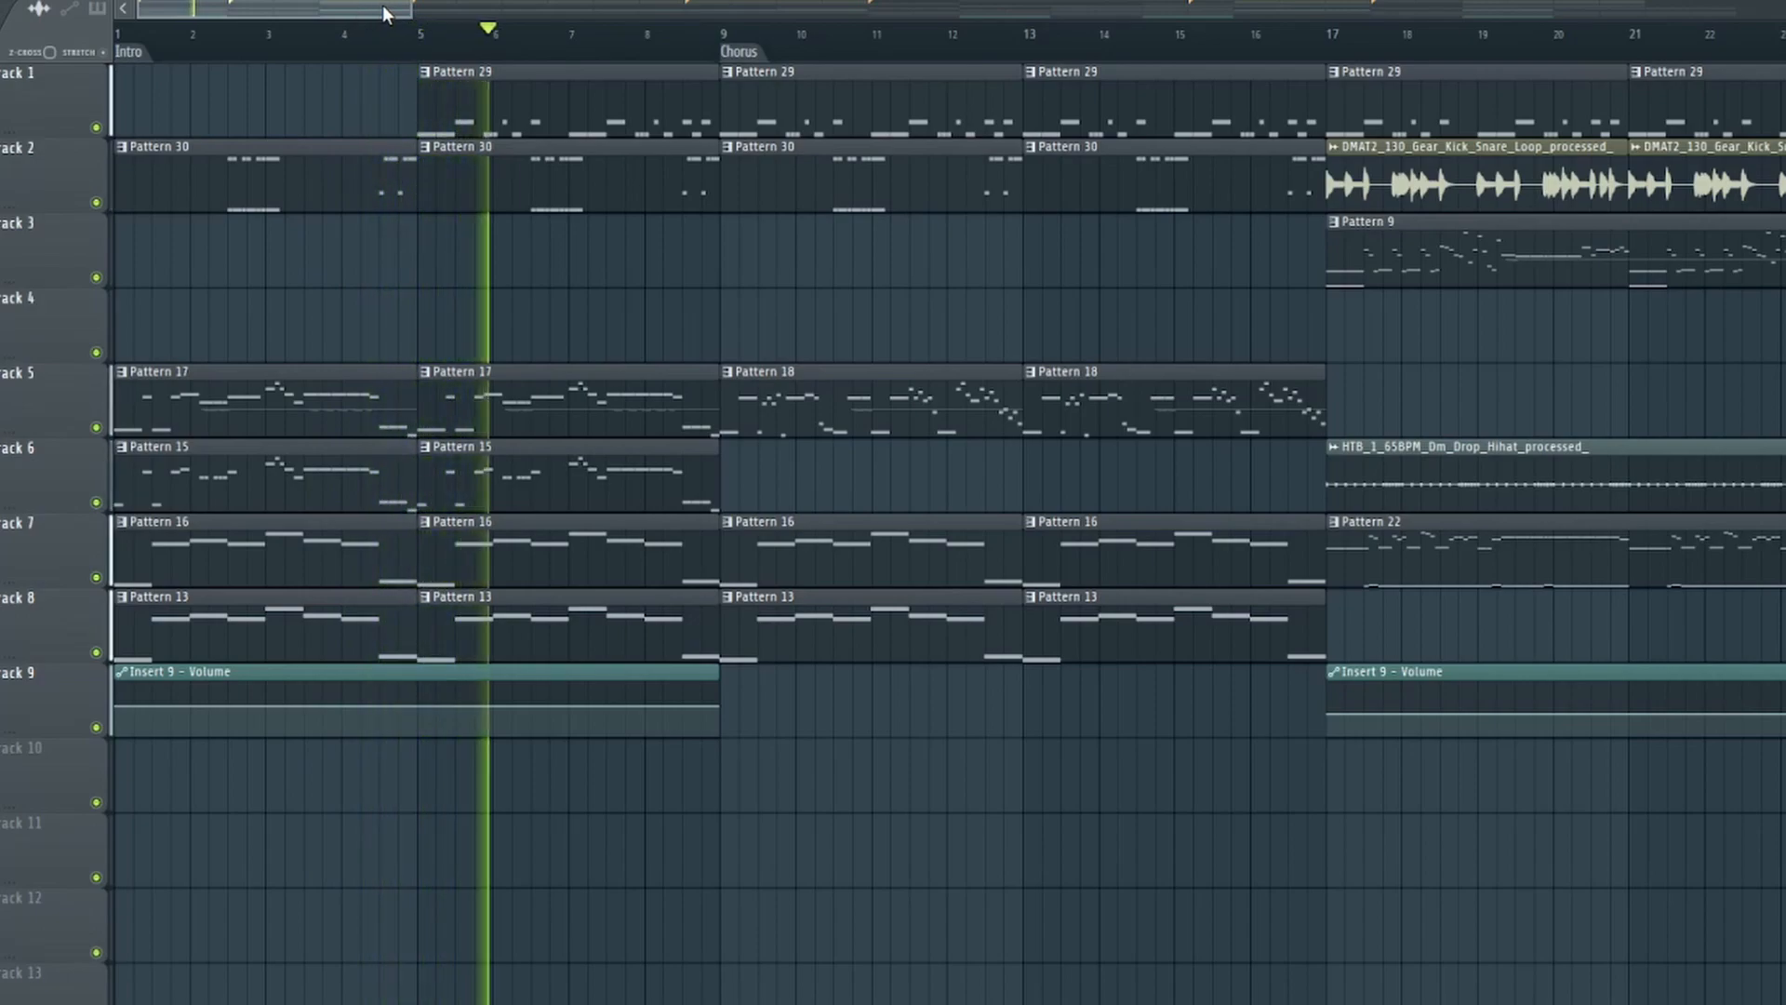
drag(400, 11, 419, 11)
key(space)
- Solo Track 1 and play its Pattern 29 clip from bar 5, and stop playback
click(304, 34)
right_click(98, 128)
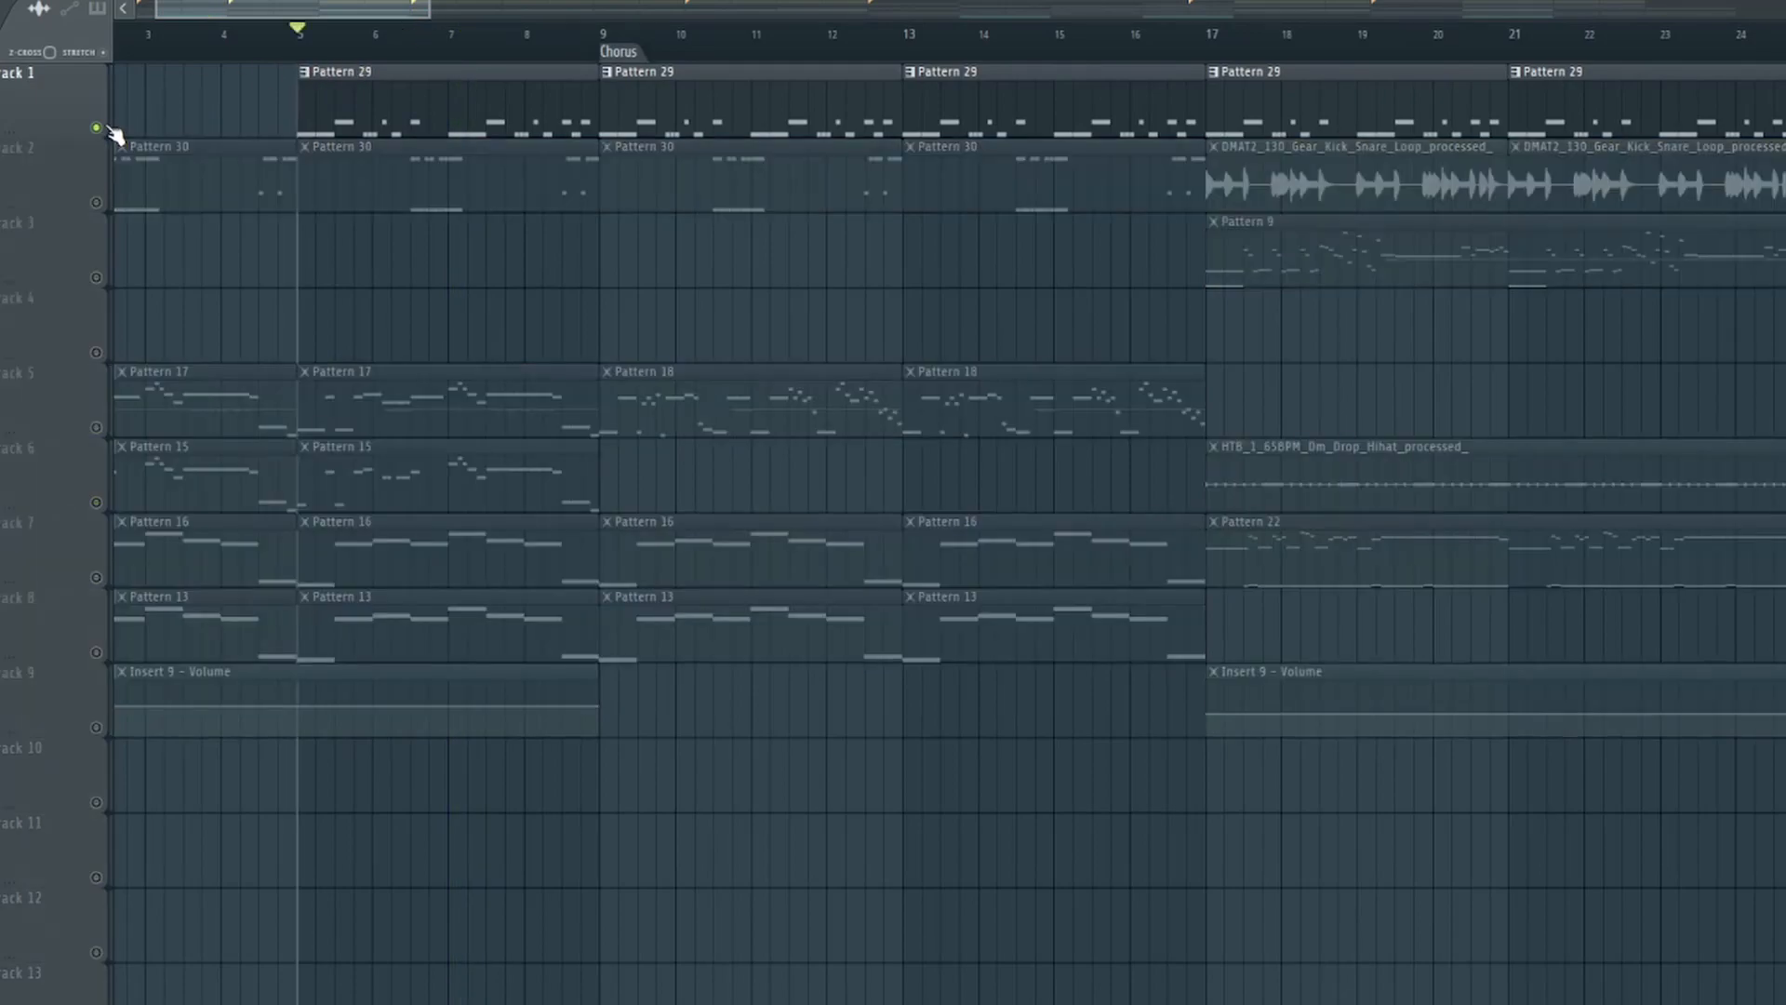
key(space)
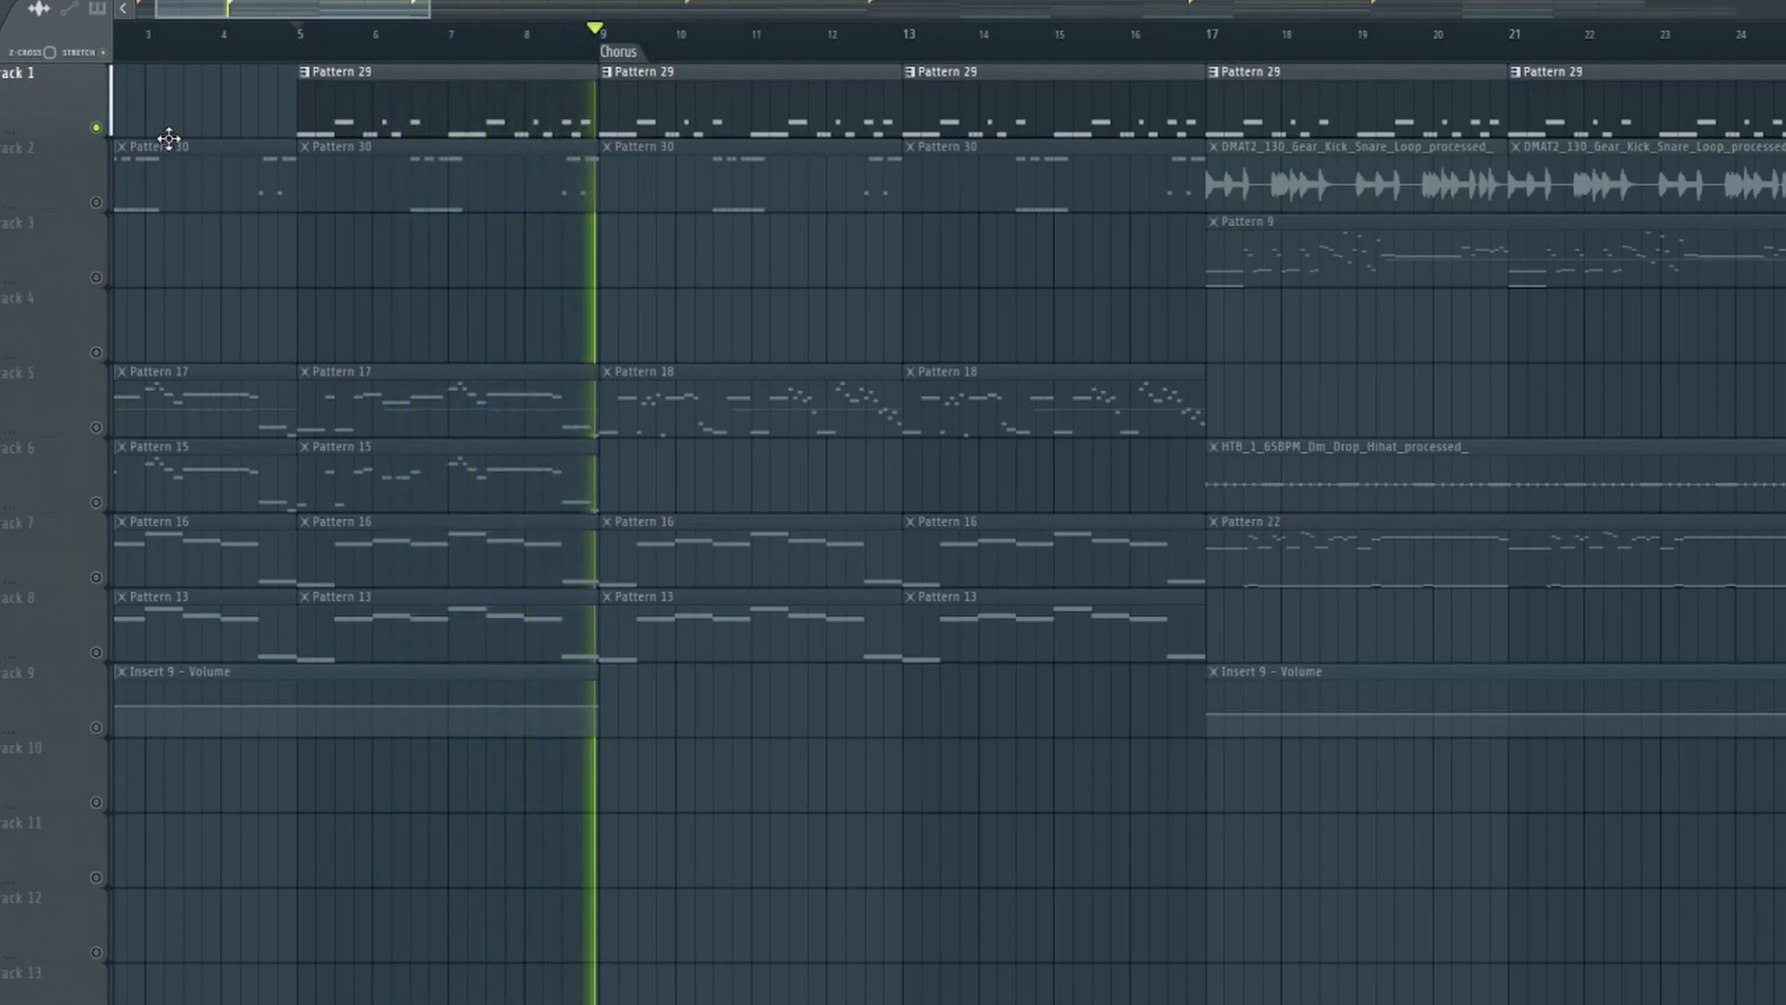
key(space)
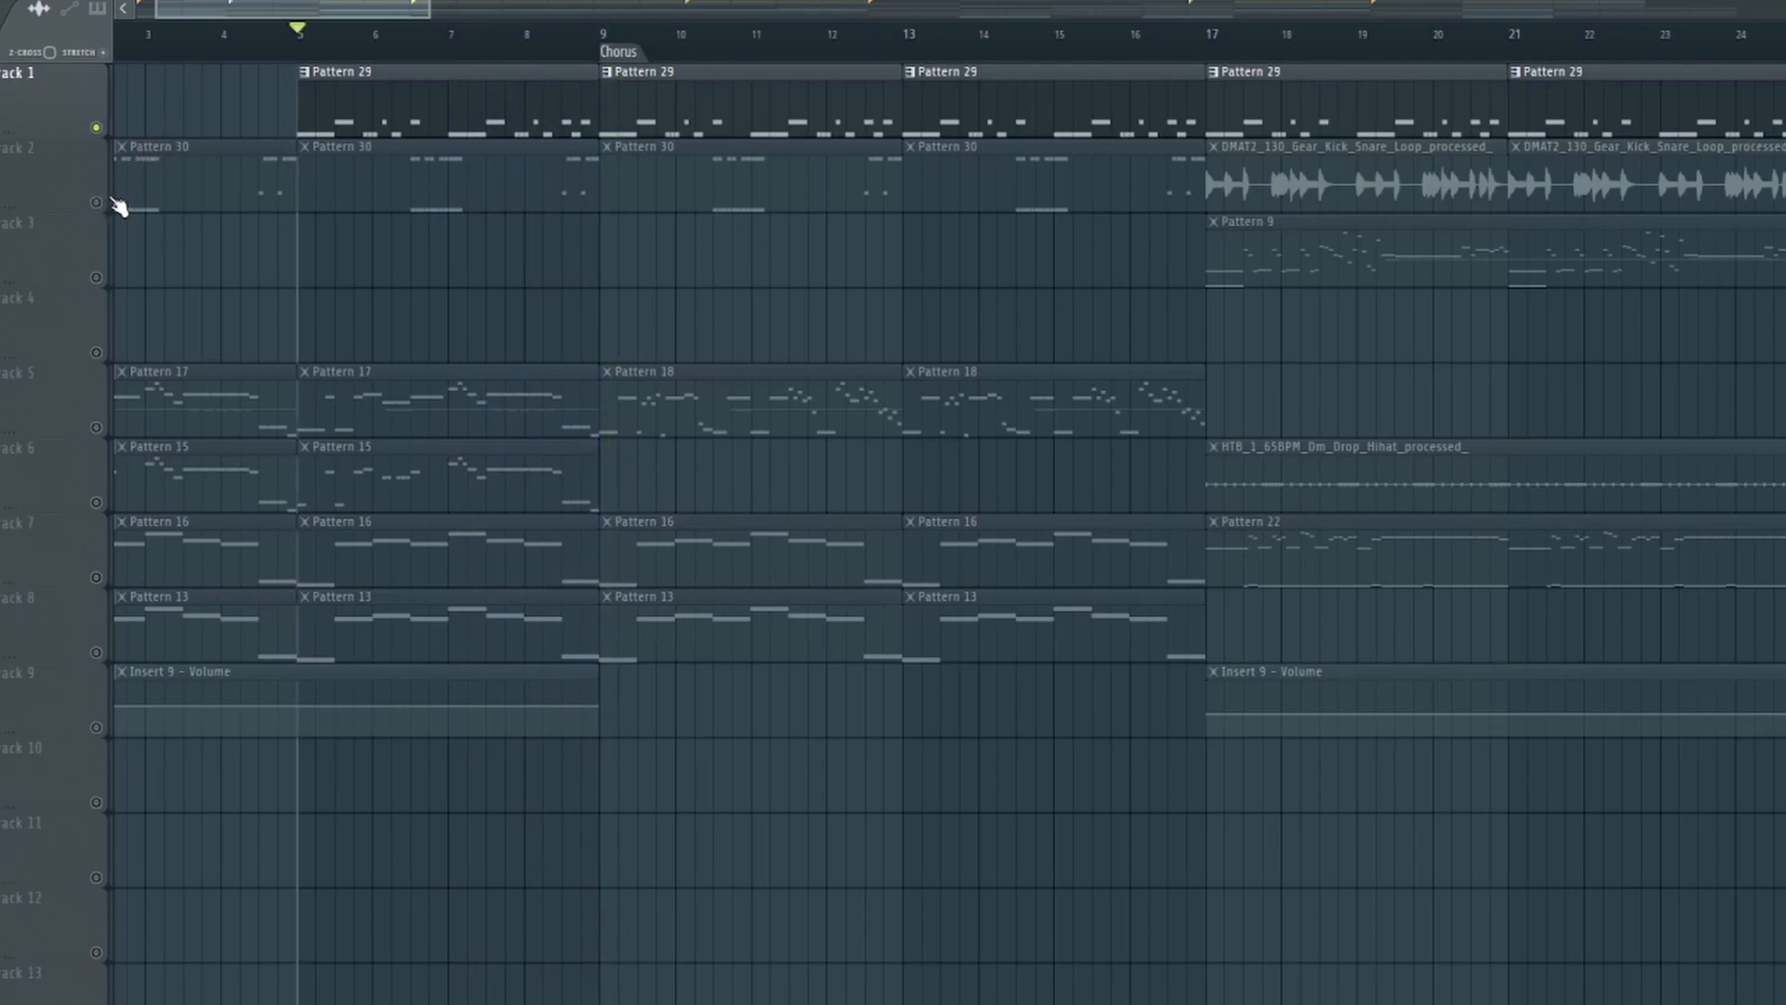
- Solo Track 2 and play from bar 5, bring Track 1 back in alongside it, and stop playback
click(116, 202)
key(space)
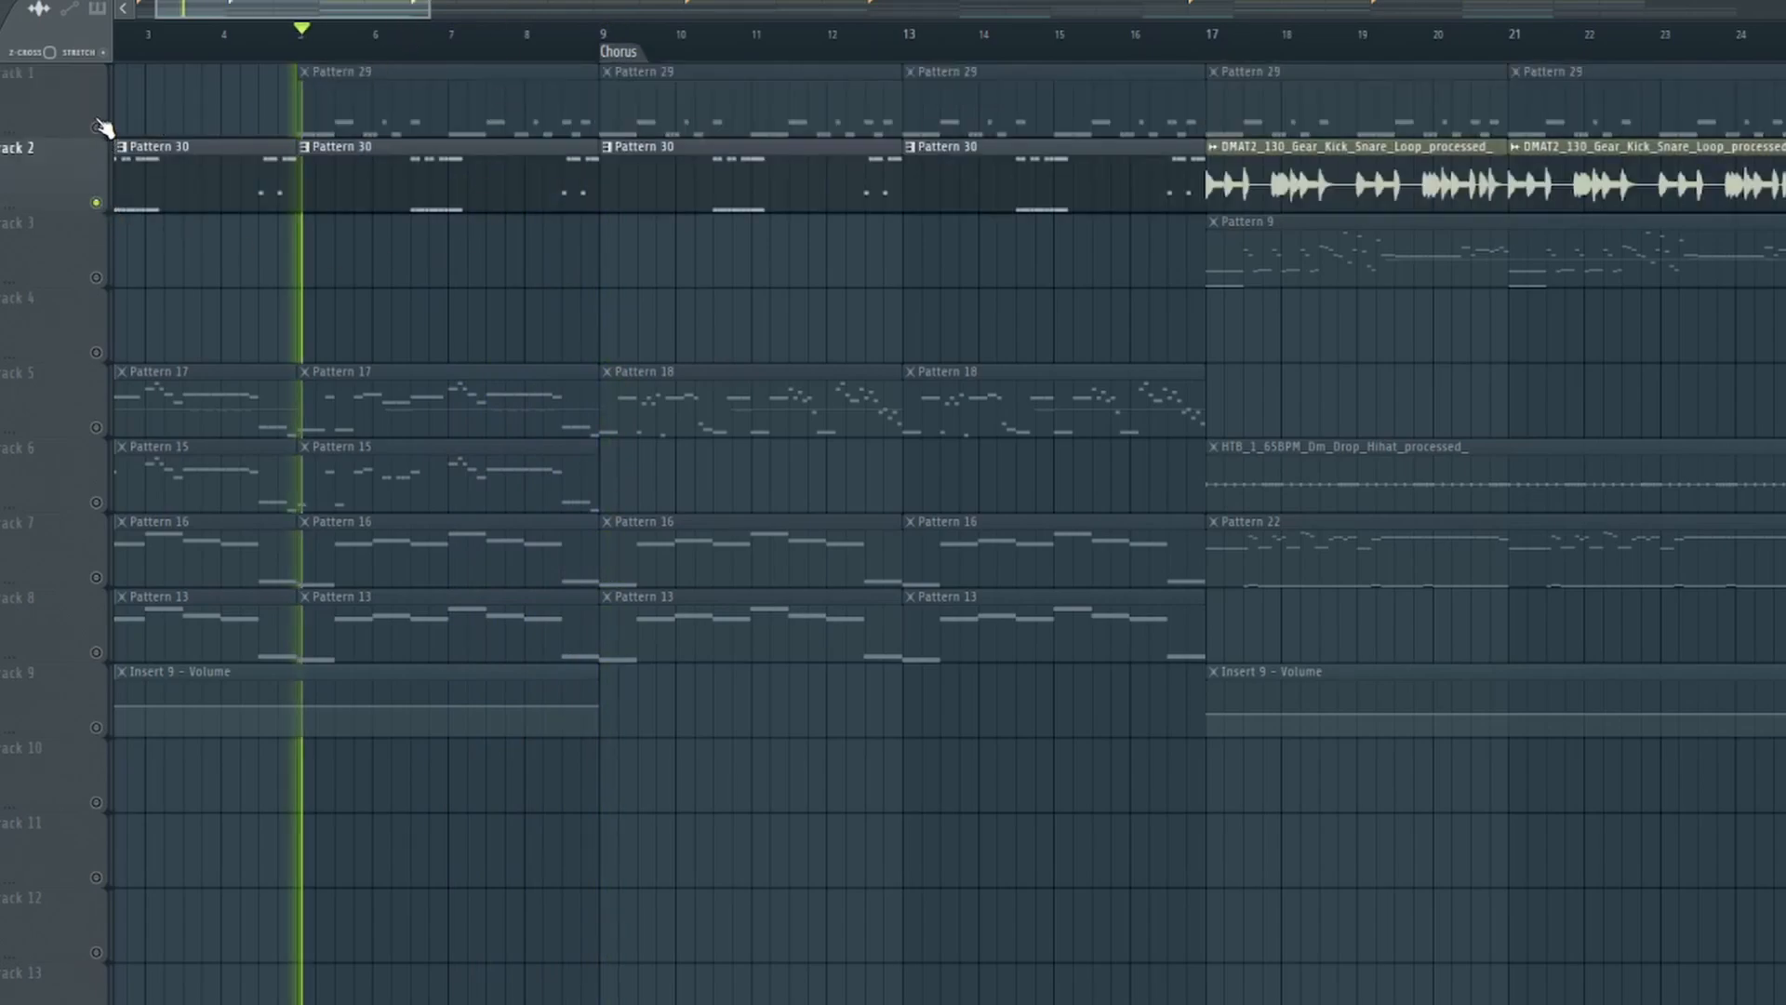
click(108, 131)
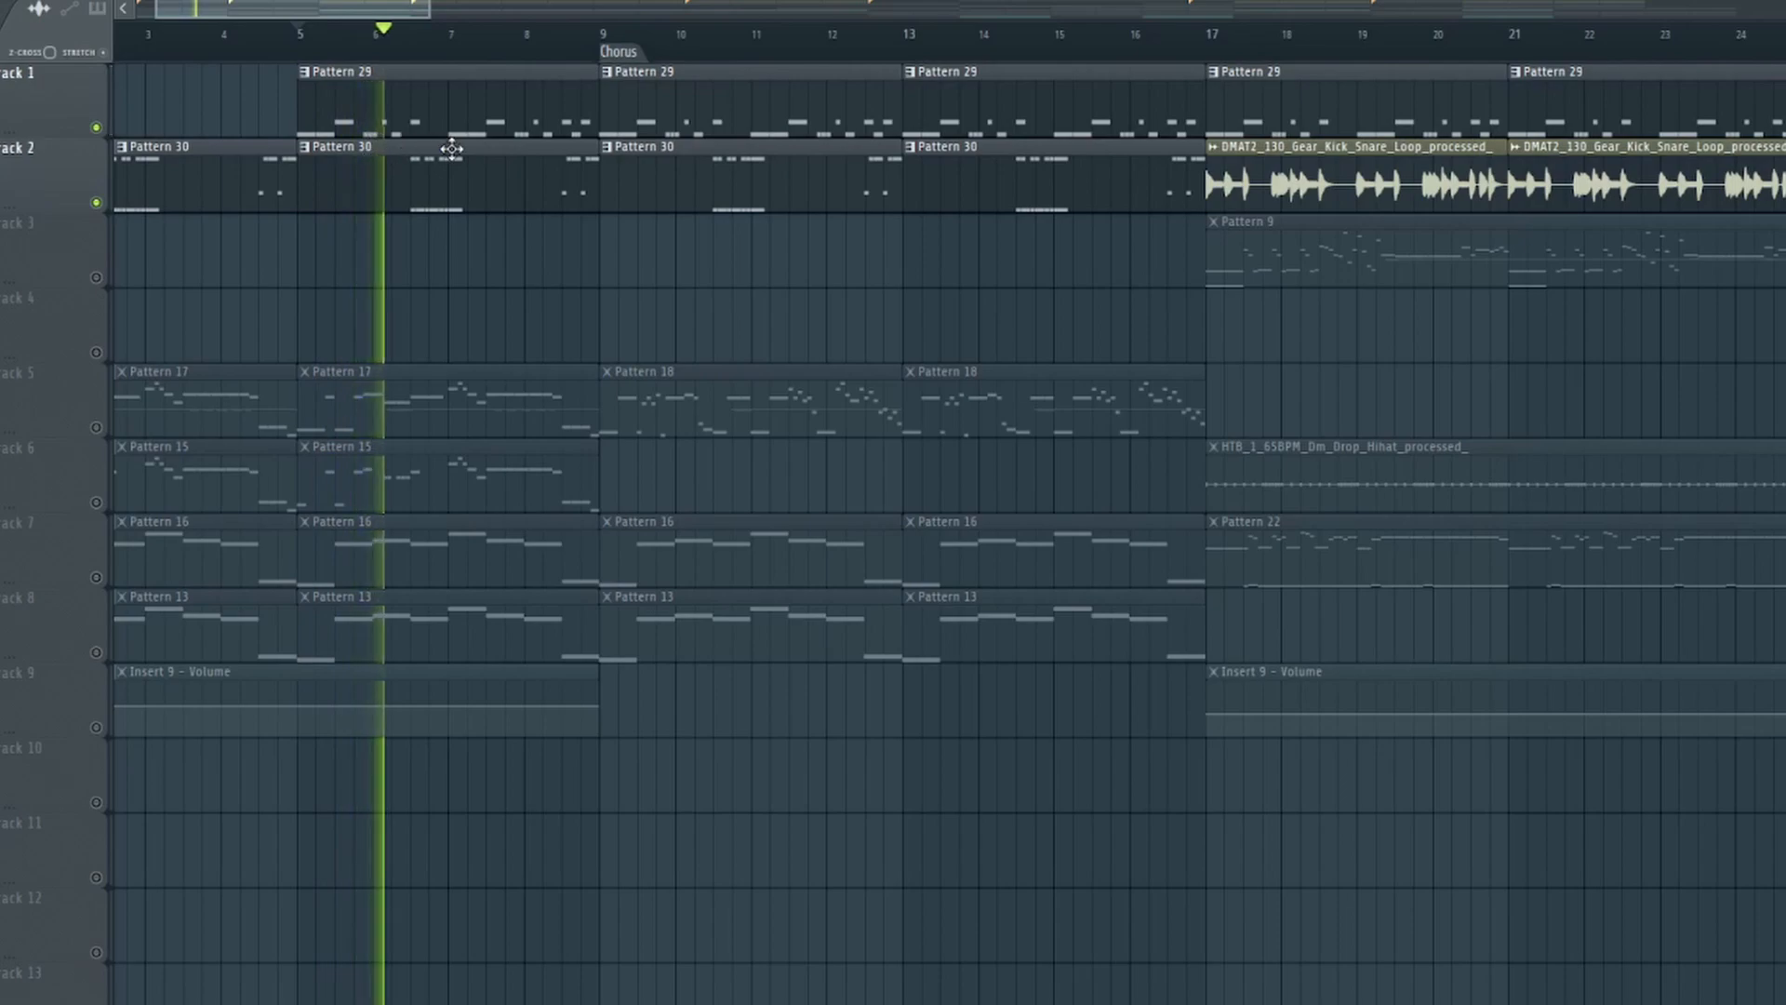
key(space)
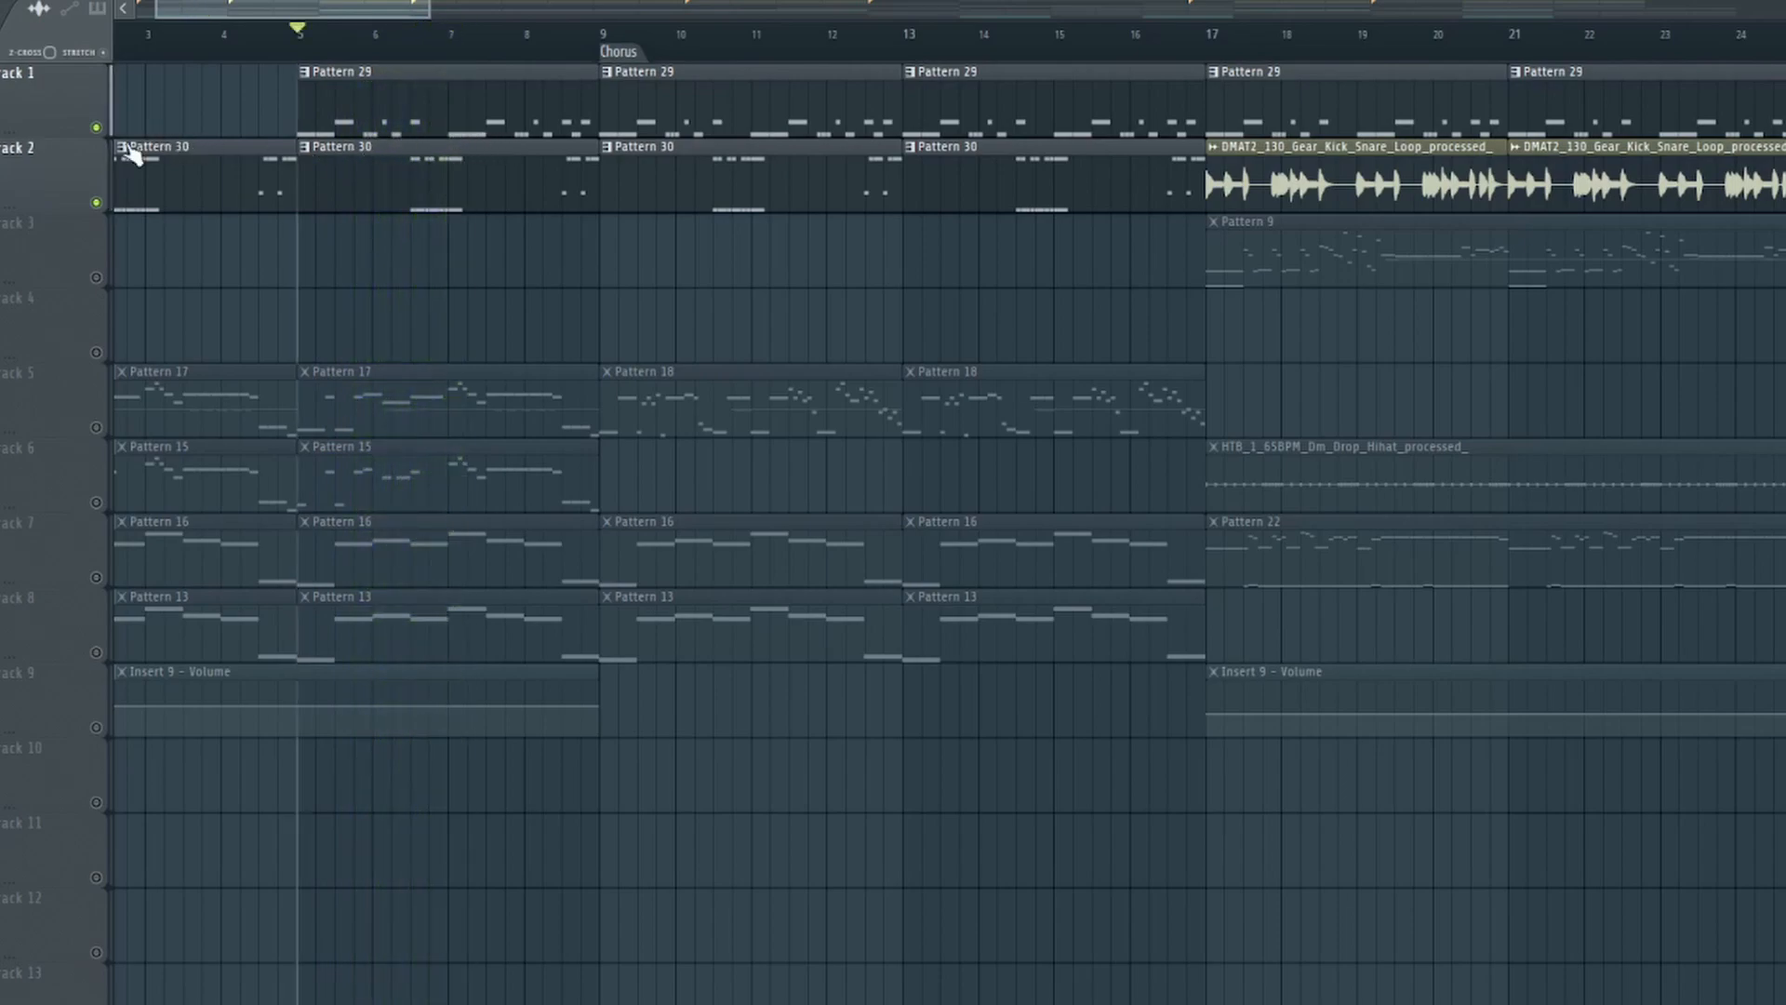
- Solo Track 6 and play its Pattern 15 clip from bar 5, and stop playback
click(99, 427)
click(99, 503)
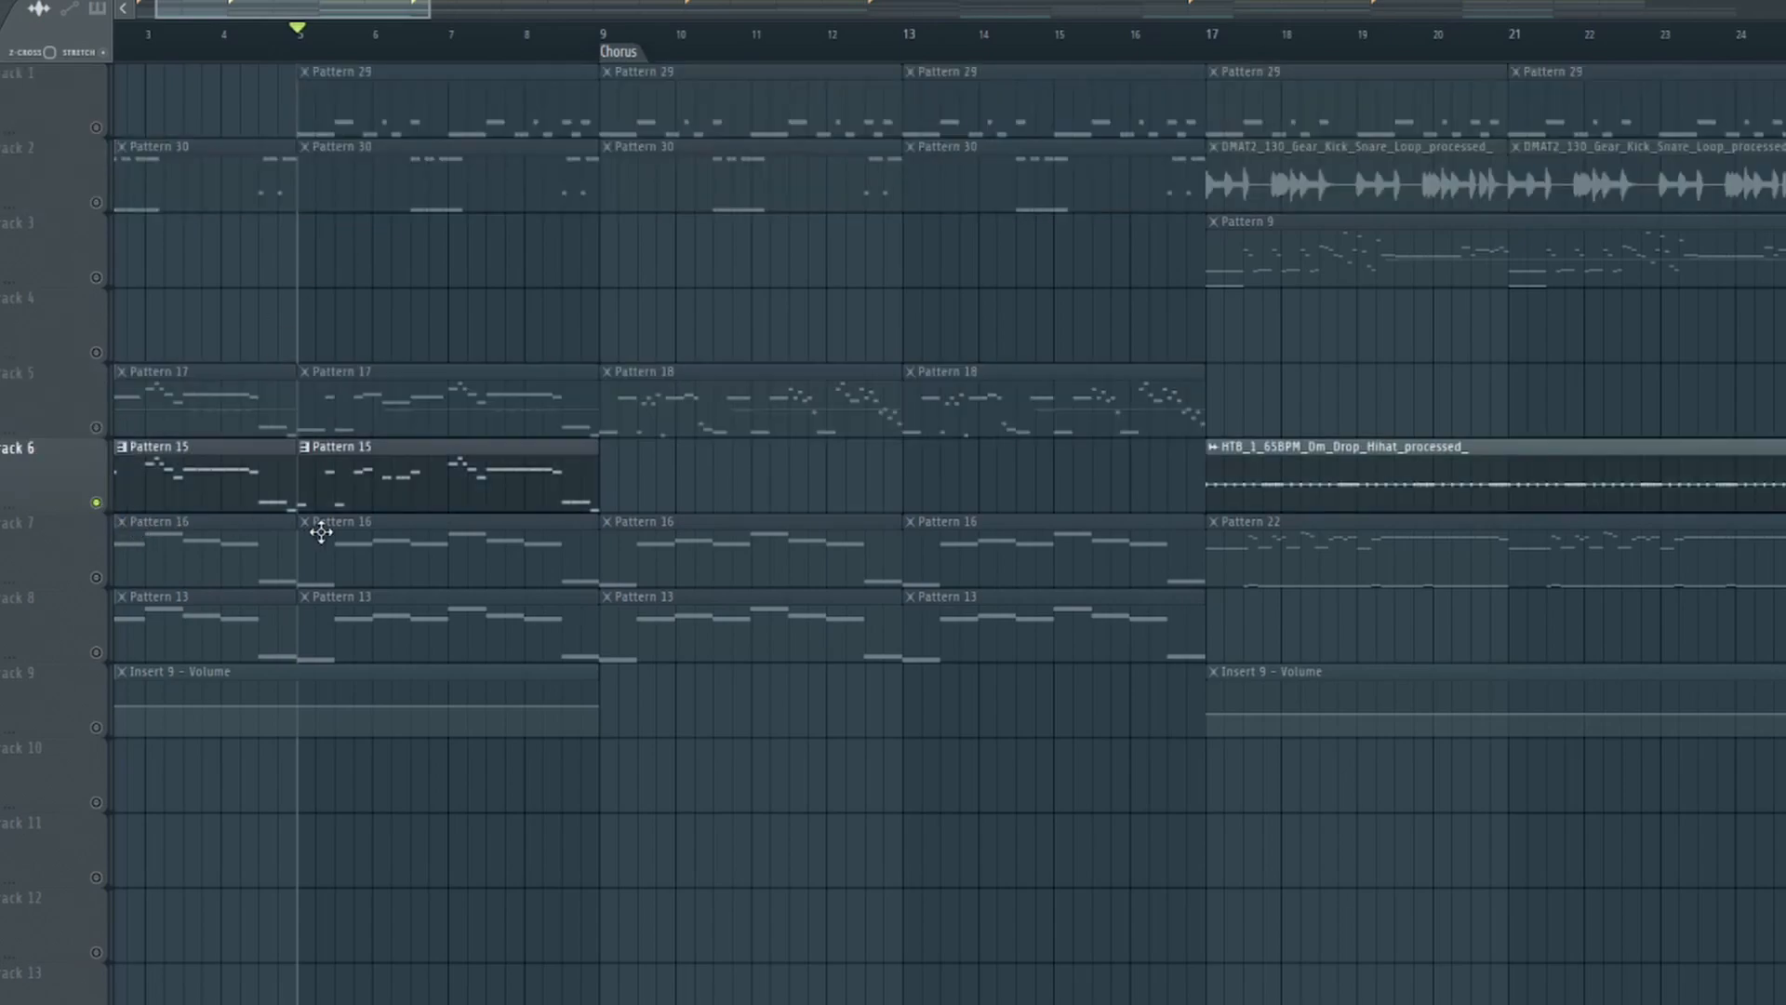
key(space)
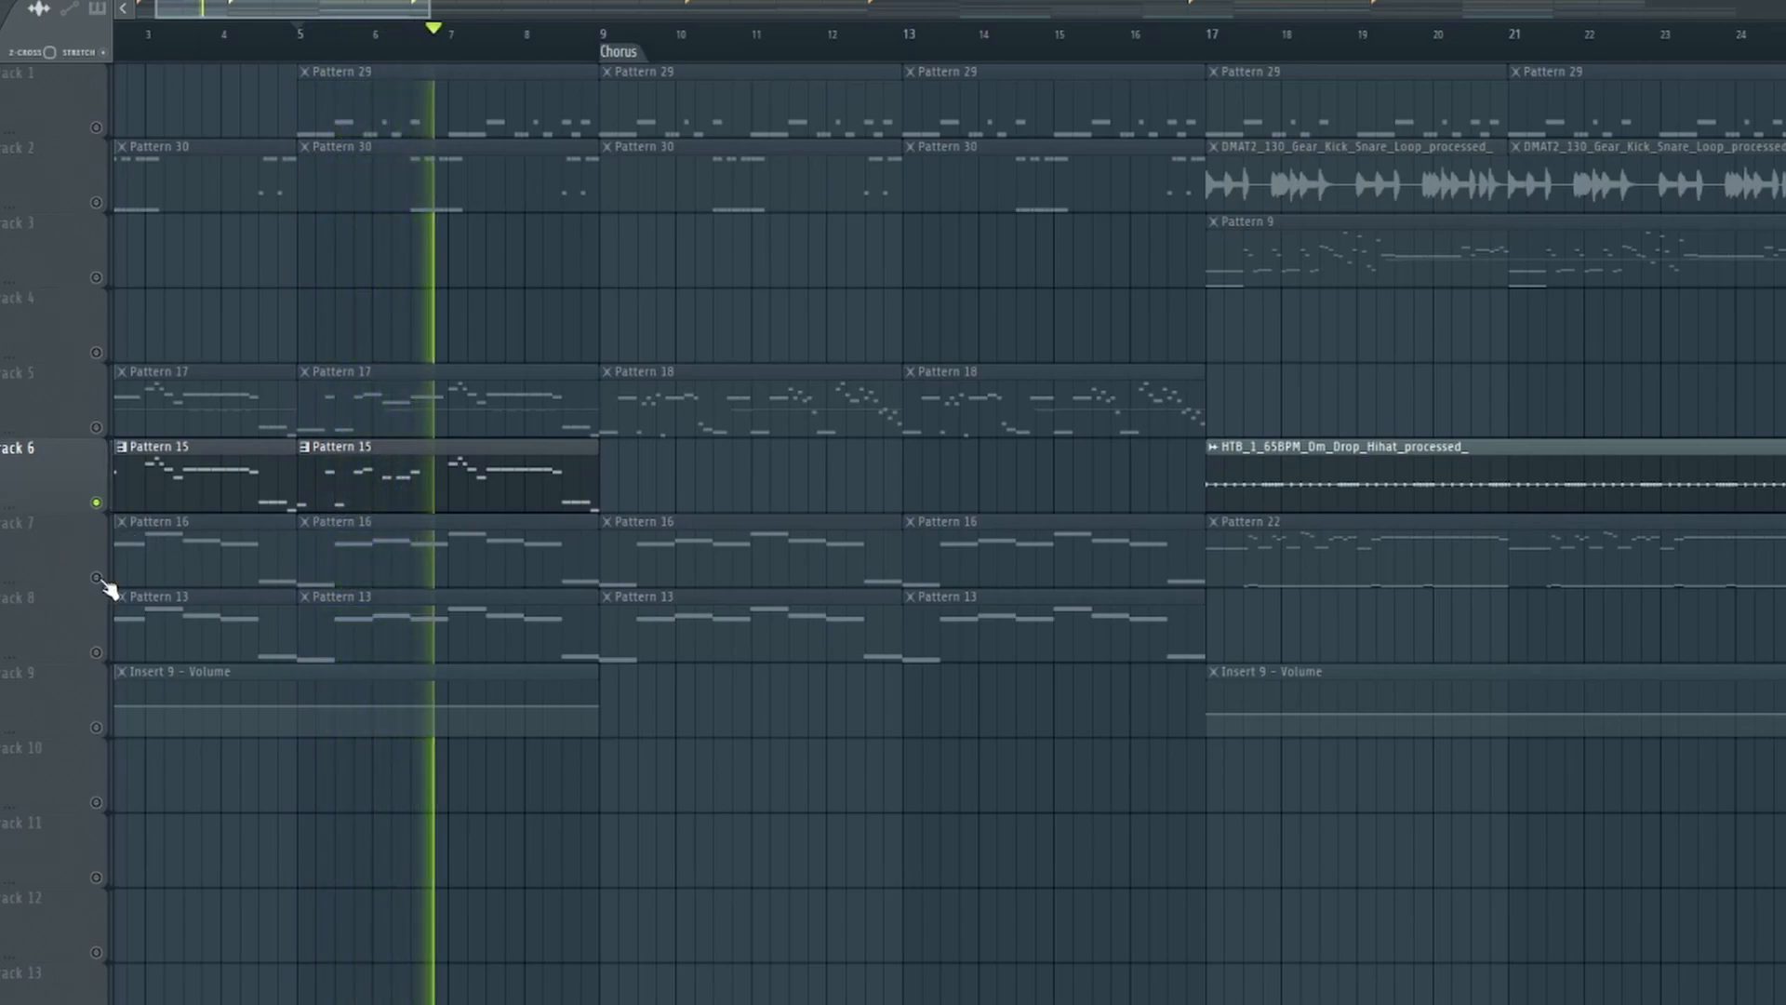
key(space)
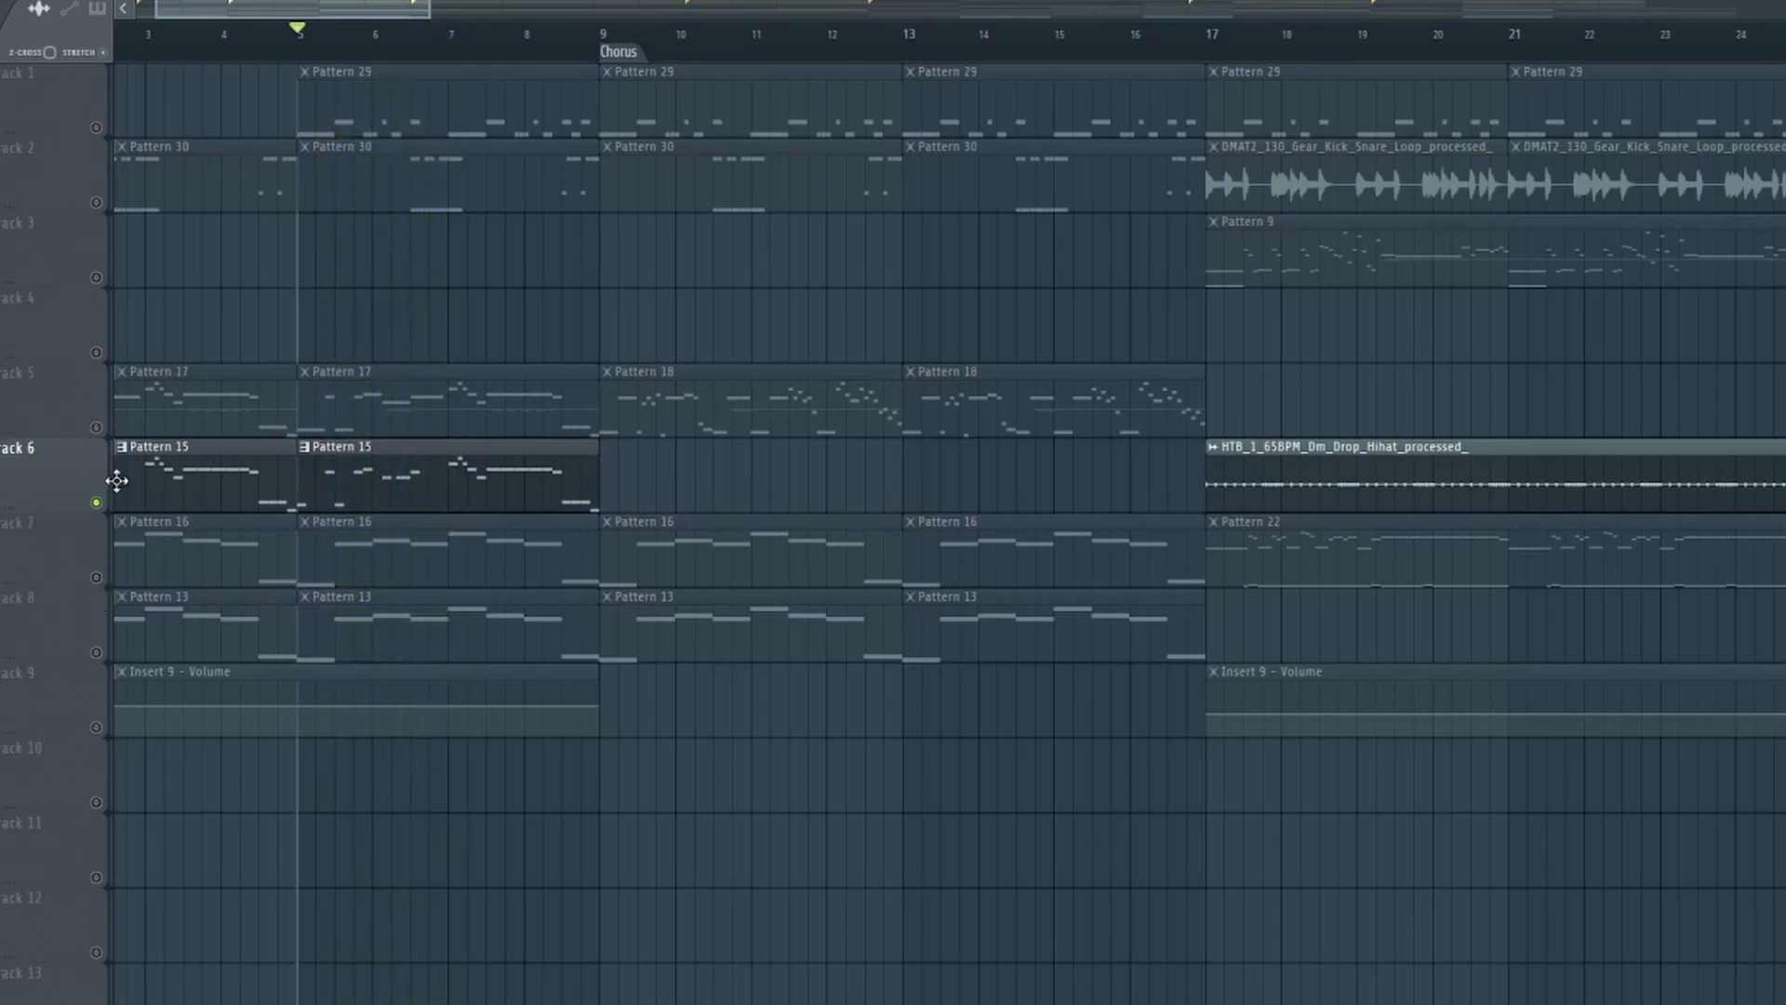
- Solo Track 5 and play its Pattern 17 clip from bar 5, and stop playback
click(113, 416)
key(space)
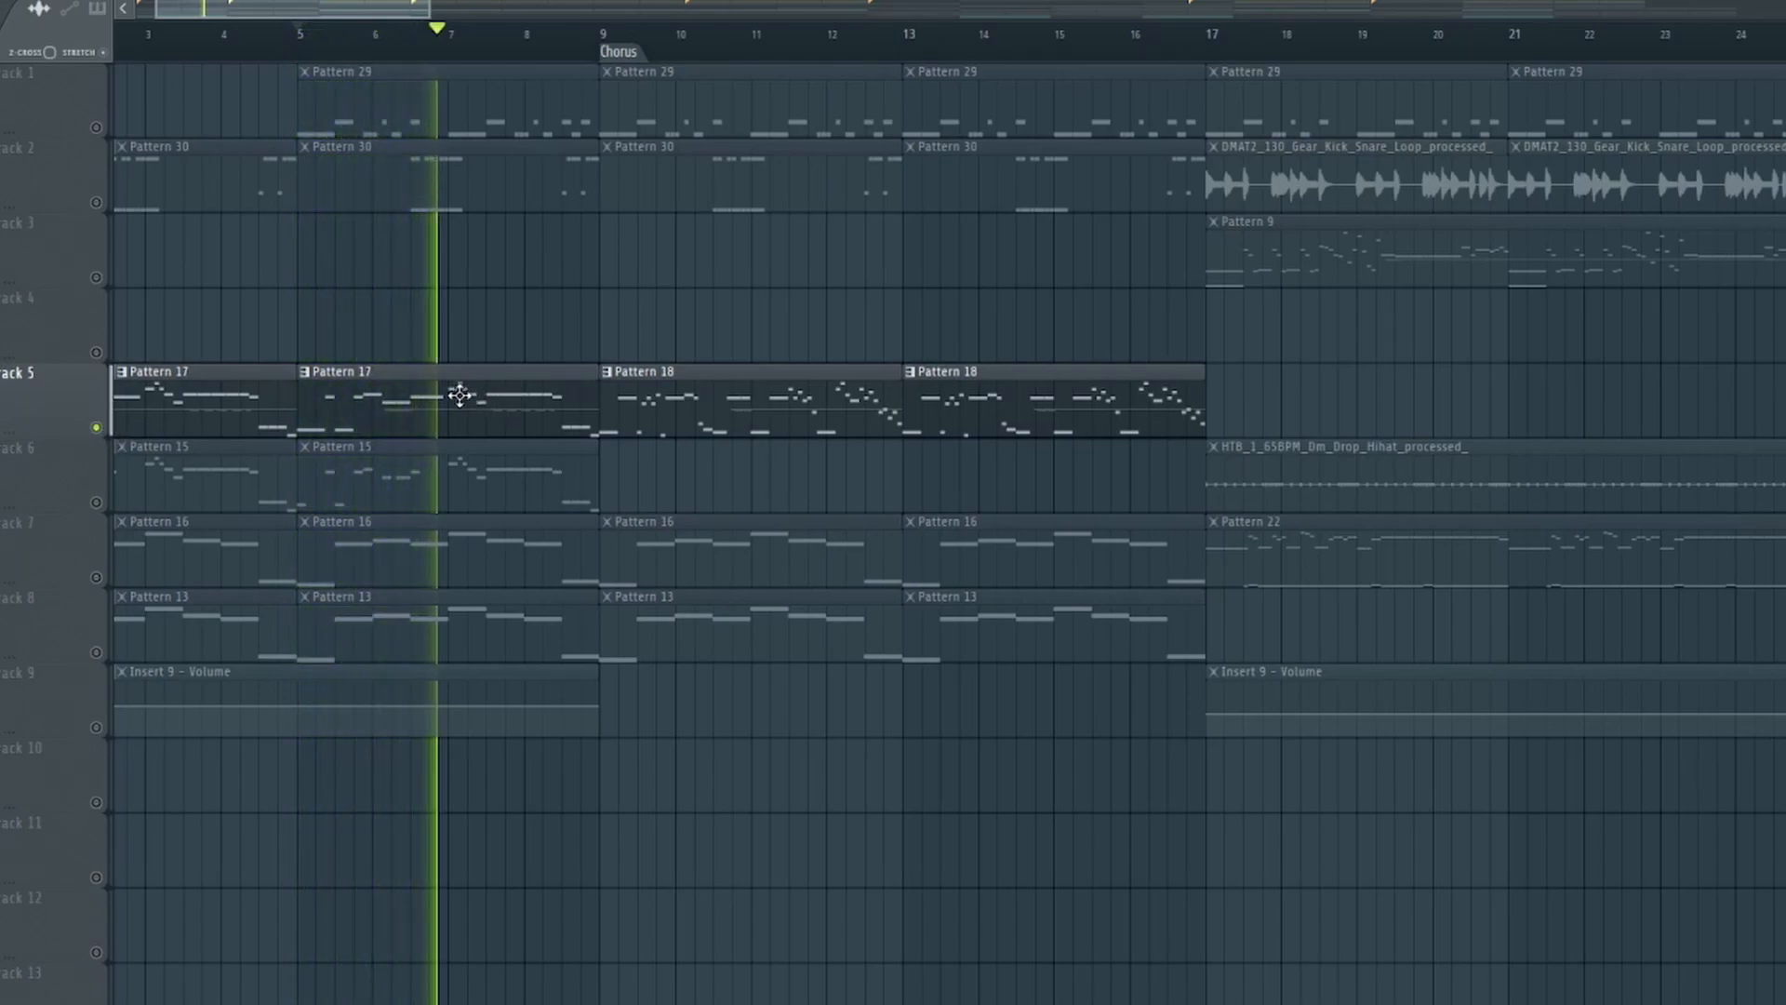
key(space)
- Open the Ample Guitar LP notes of Track 5's Pattern 17 clip in the piano roll and fit the whole four-bar melody in view
double_click(486, 416)
scroll(844, 352, left, 4)
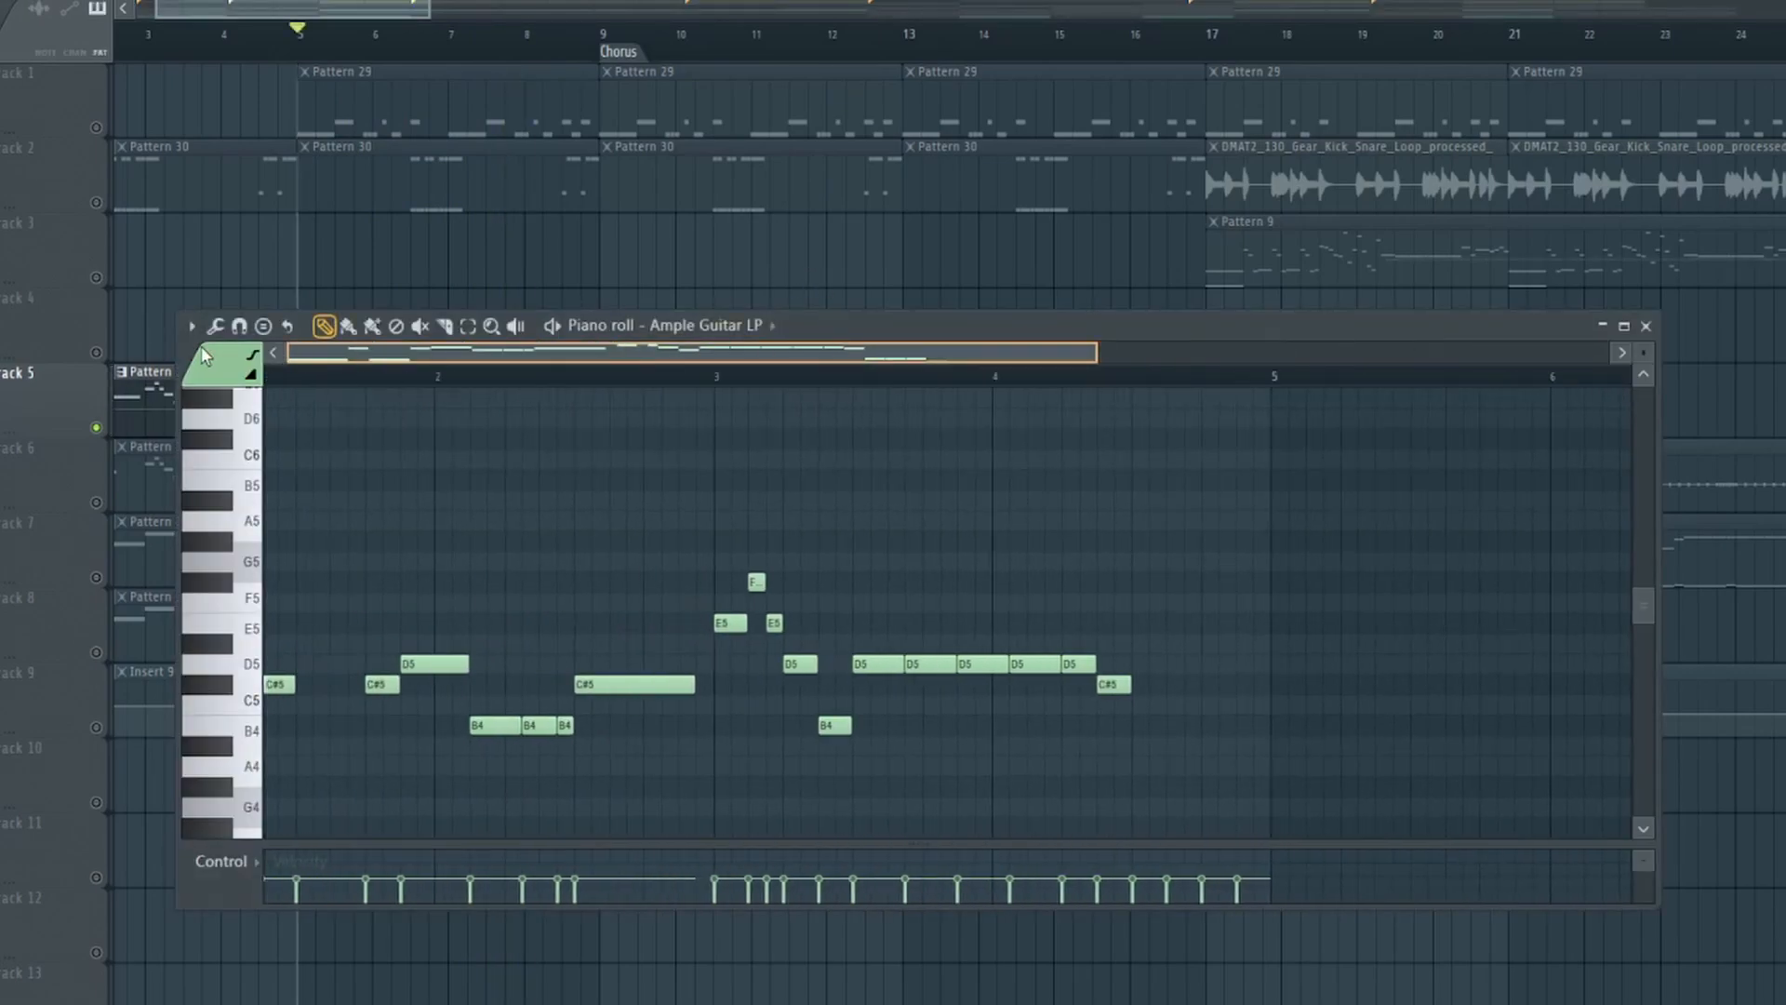
drag(817, 323, 787, 93)
drag(1624, 678, 1637, 888)
scroll(1061, 492, down, 3)
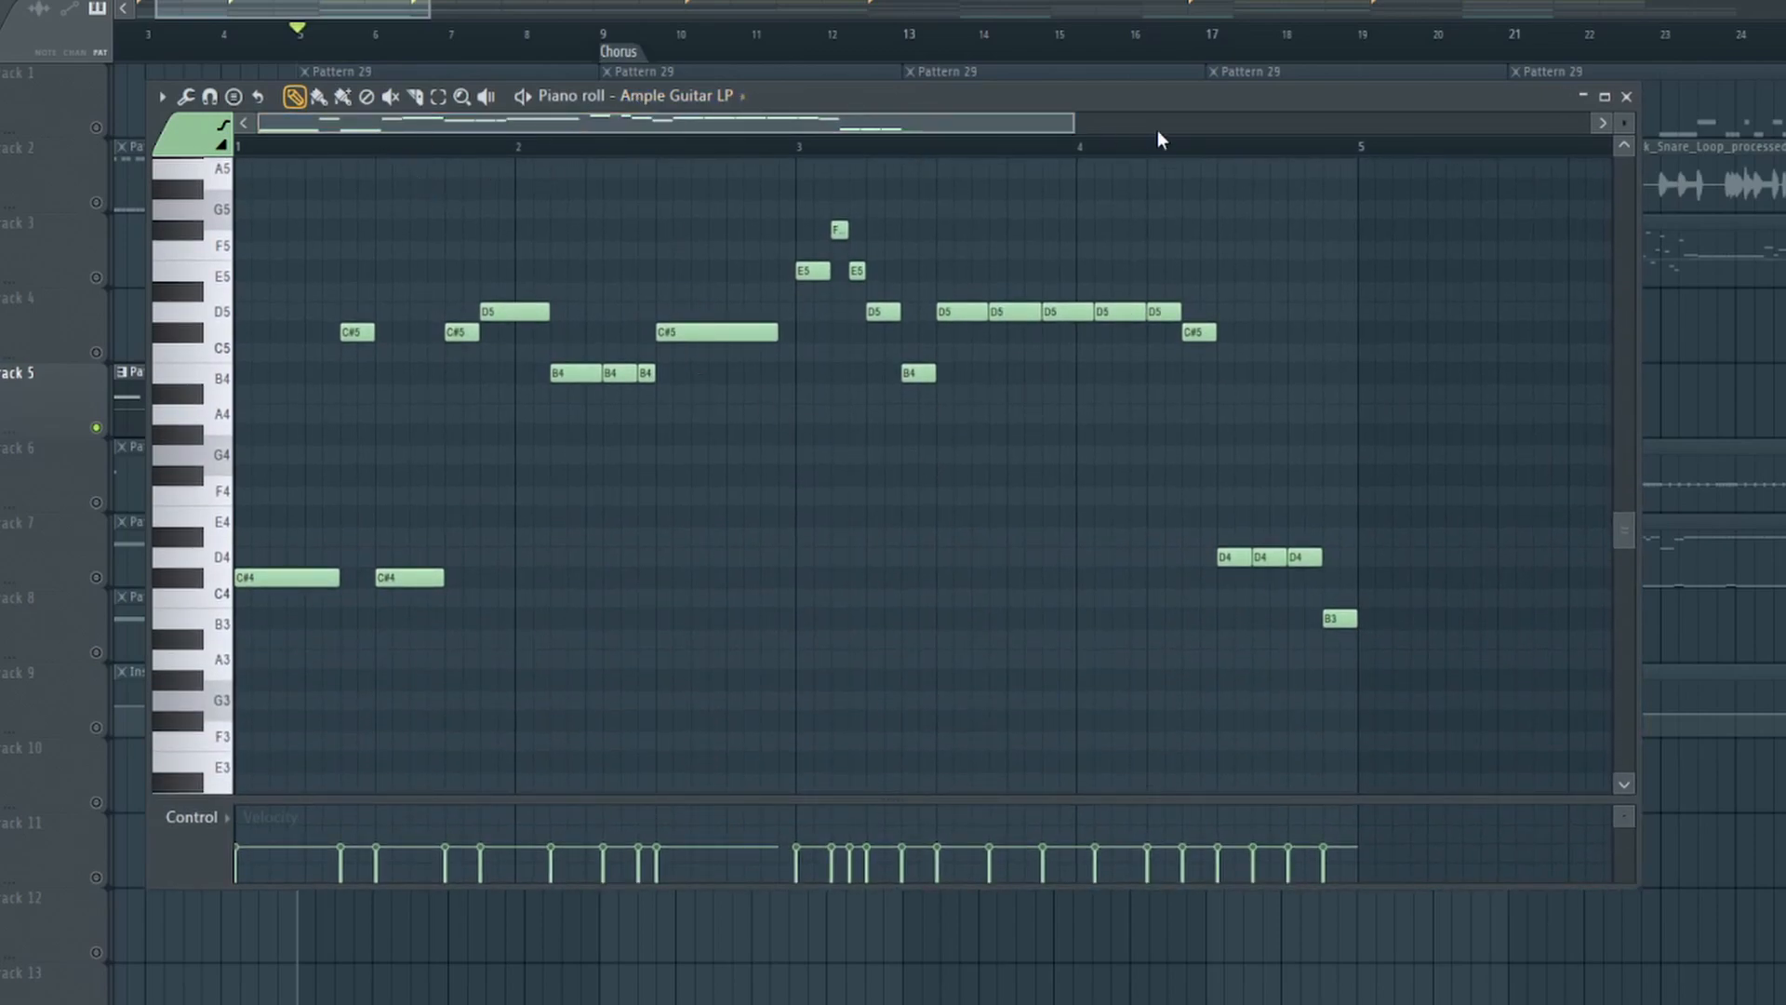
drag(1075, 125, 1060, 126)
drag(1012, 123, 938, 123)
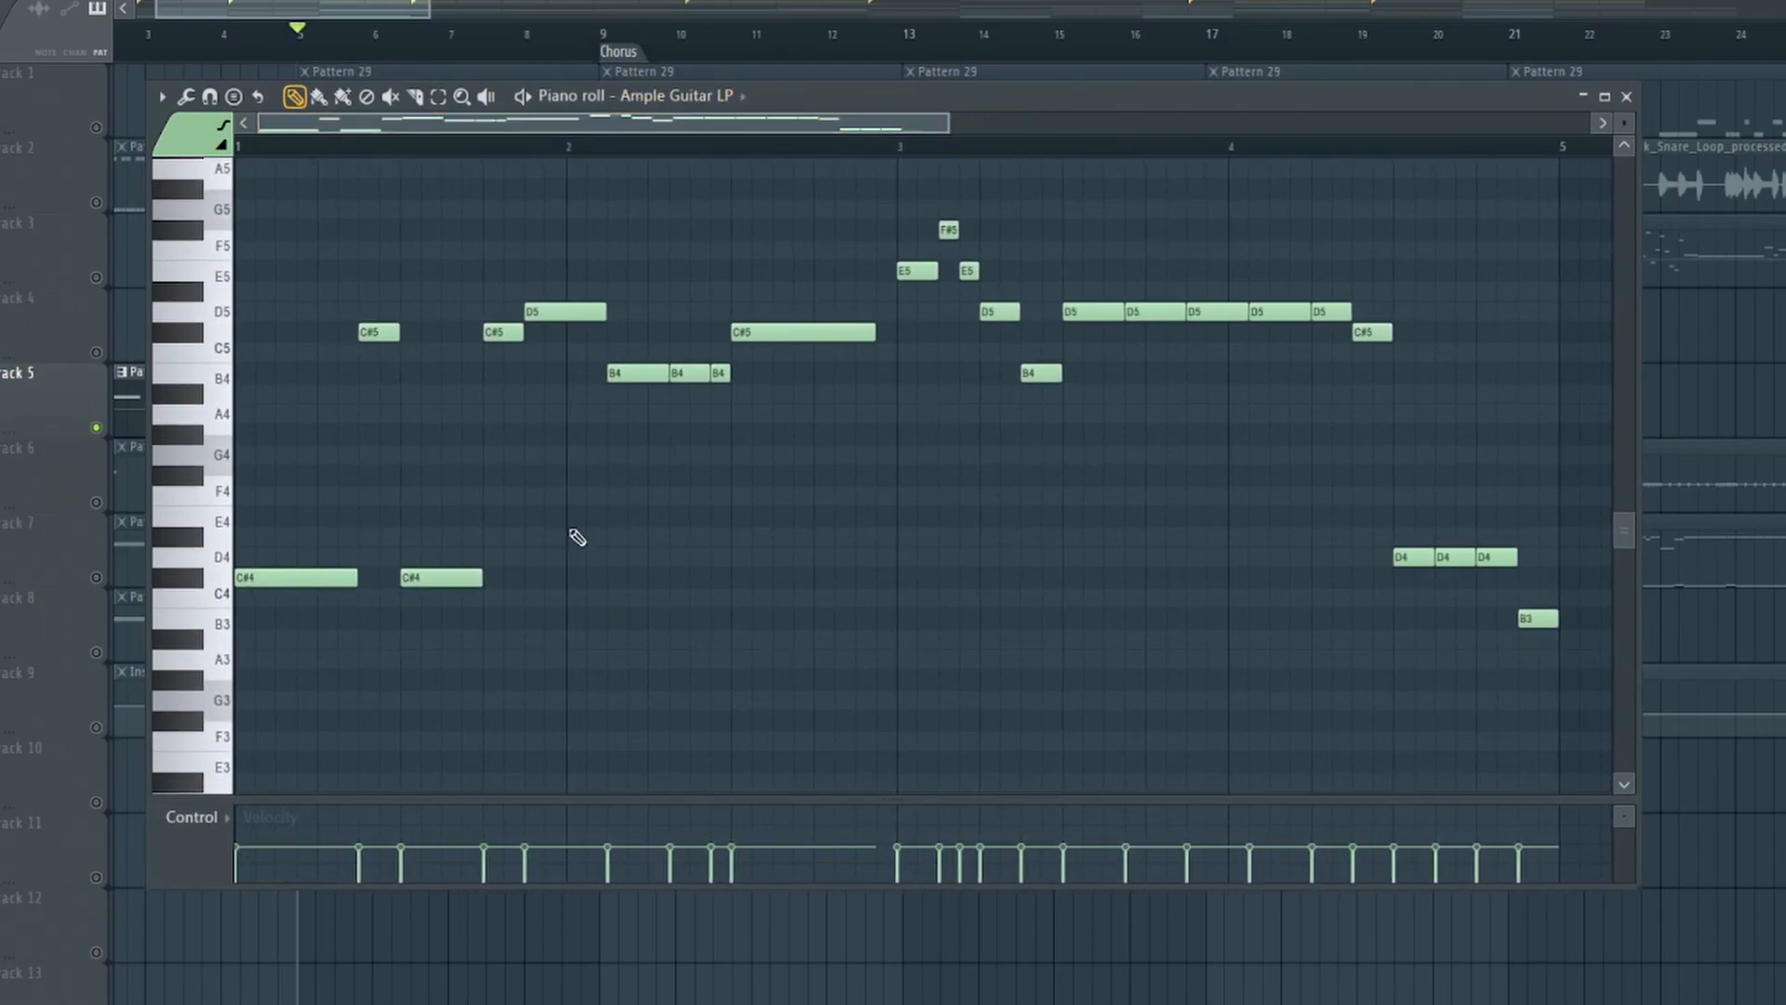
- Show the Channel pitch control in an enlarged lane below the Ample Guitar LP notes, play the melody, and close the editor
click(189, 822)
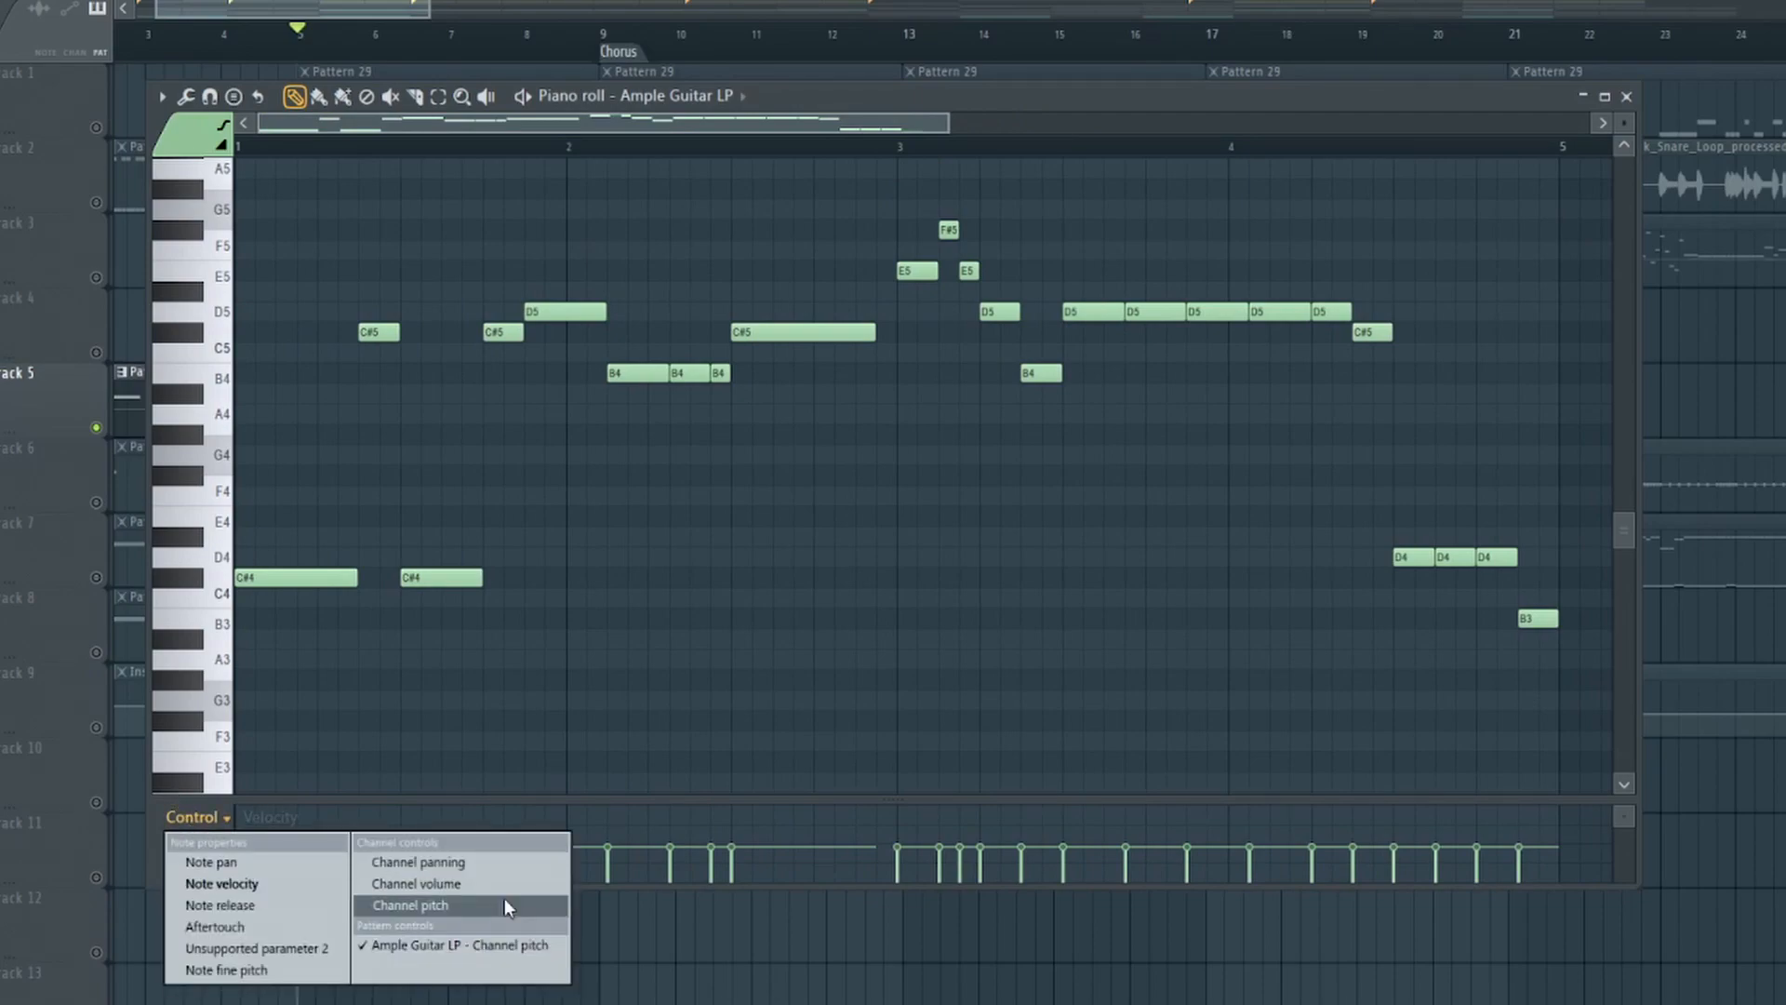
click(443, 902)
scroll(678, 794, down, 1)
scroll(687, 793, down, 1)
drag(702, 796, 722, 694)
scroll(694, 518, down, 3)
key(space)
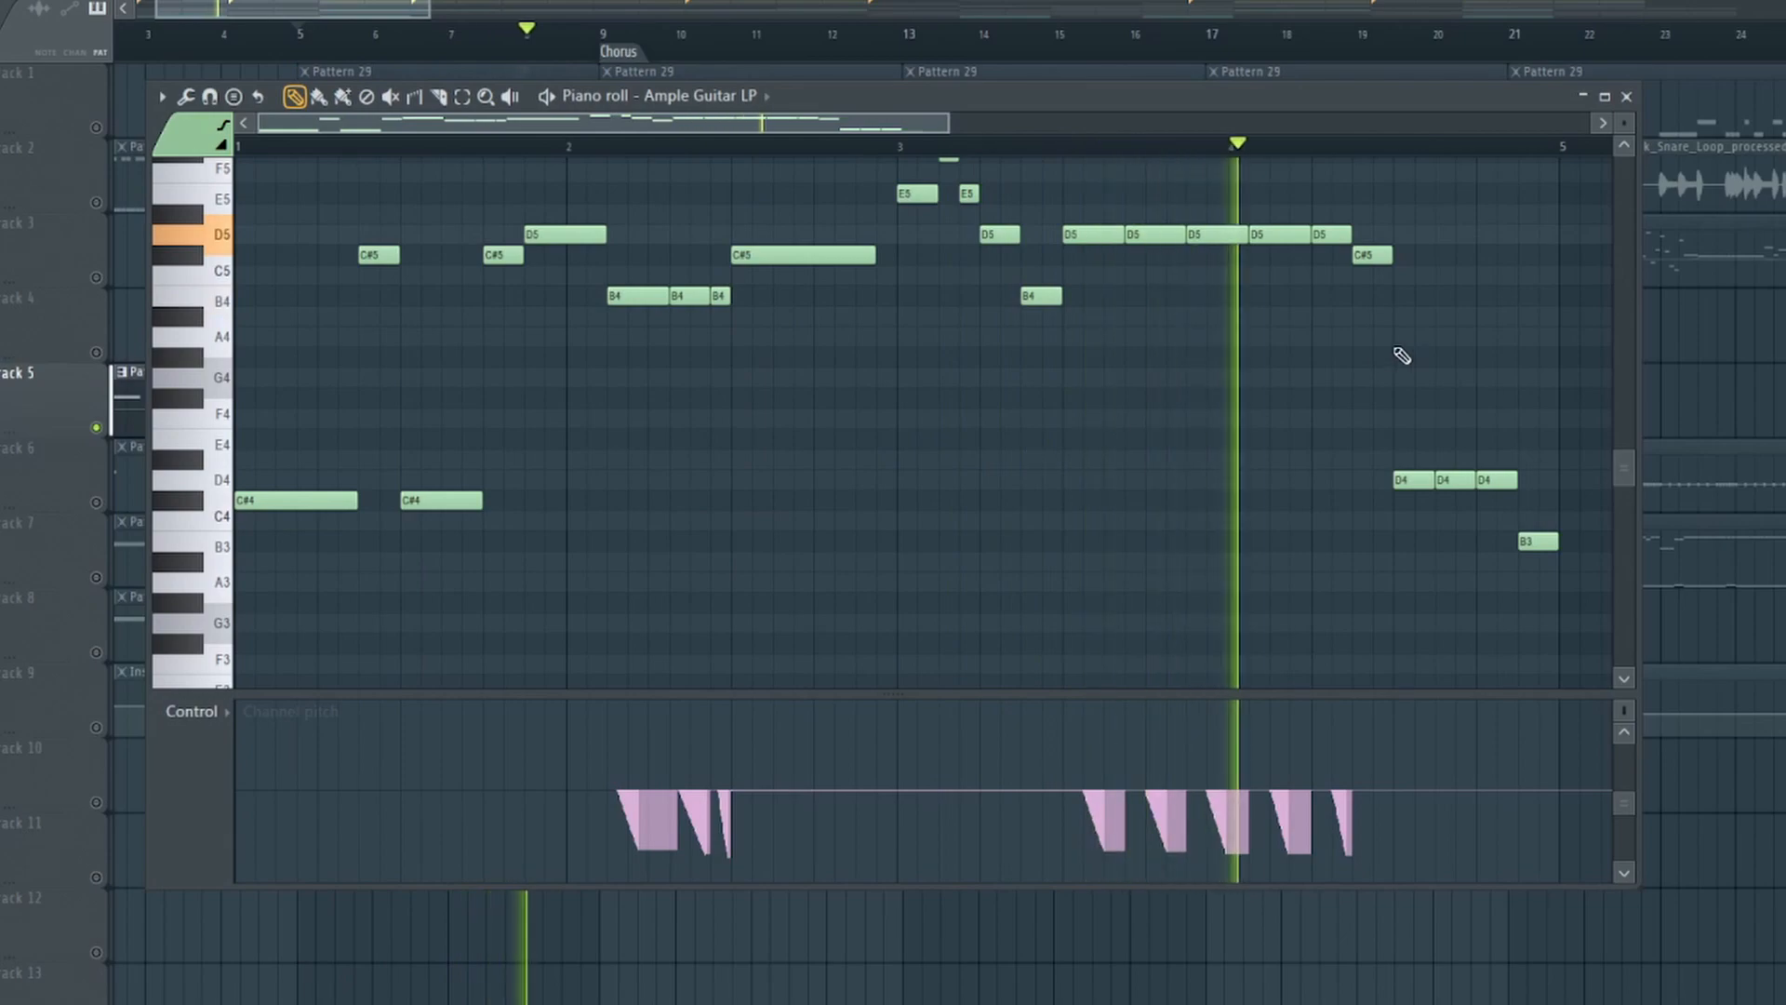
click(1626, 95)
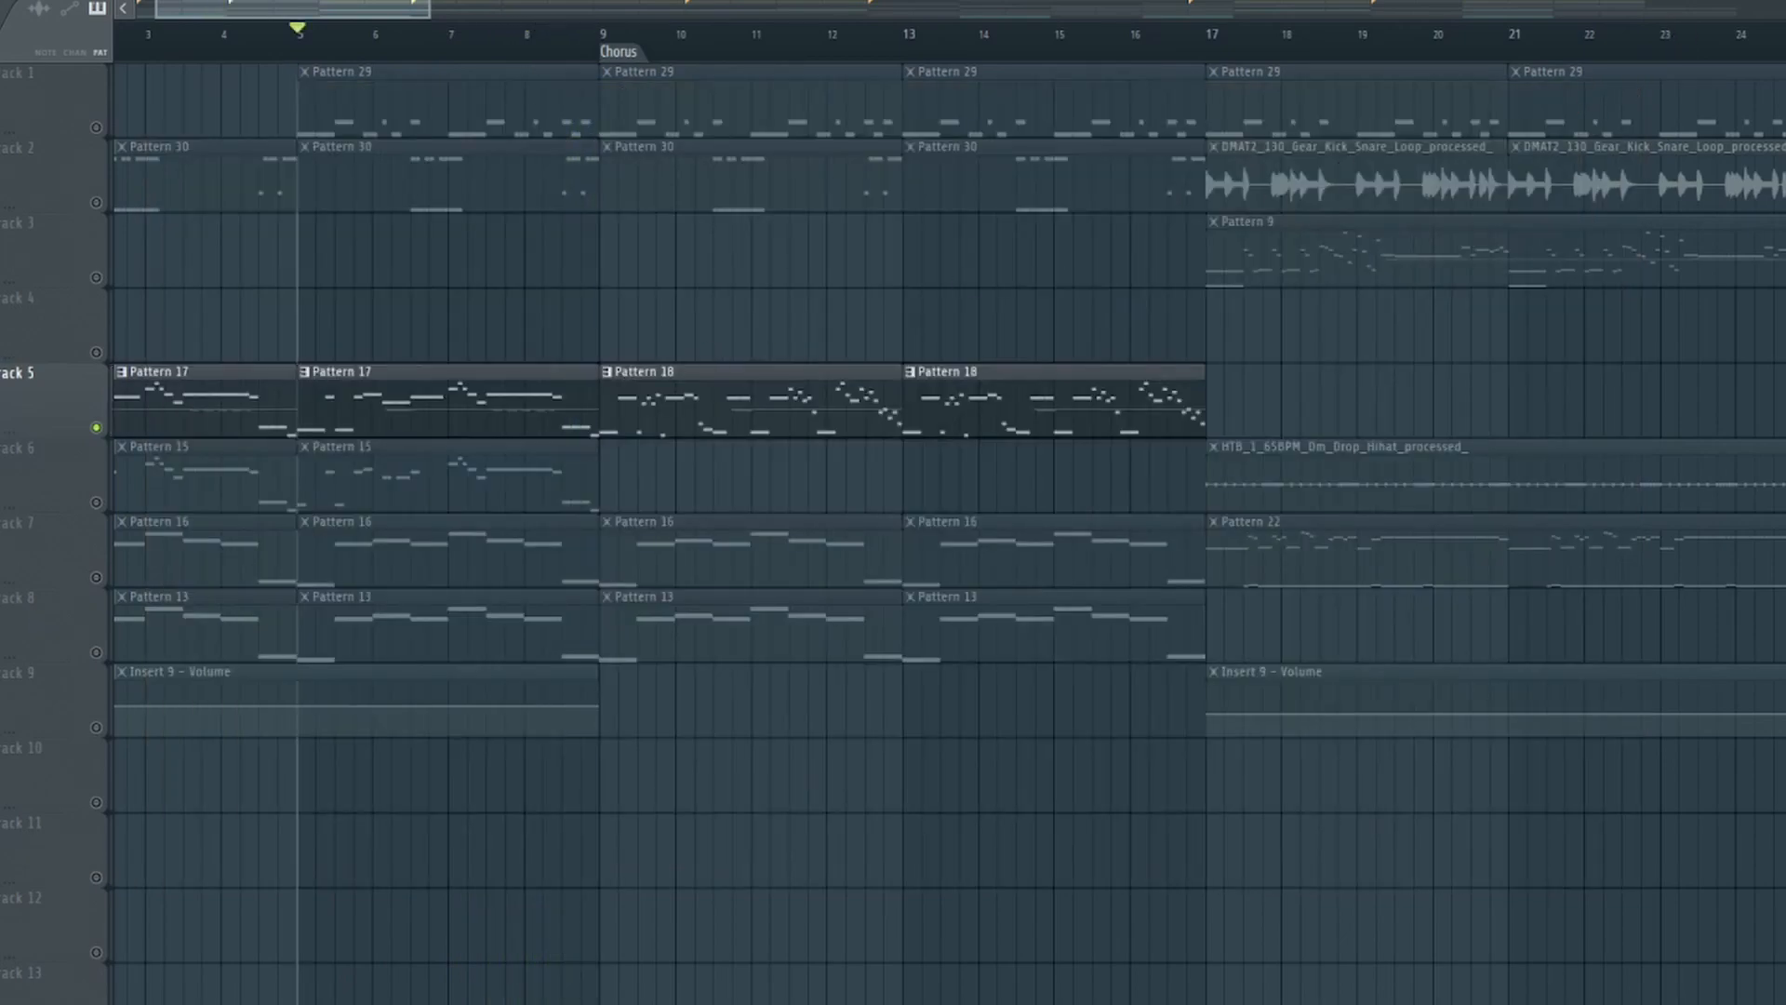
- Play Tracks 5 and 6 together from bar 5, enable Track 9's Insert 9 volume automation, and stop playback
drag(97, 504, 96, 431)
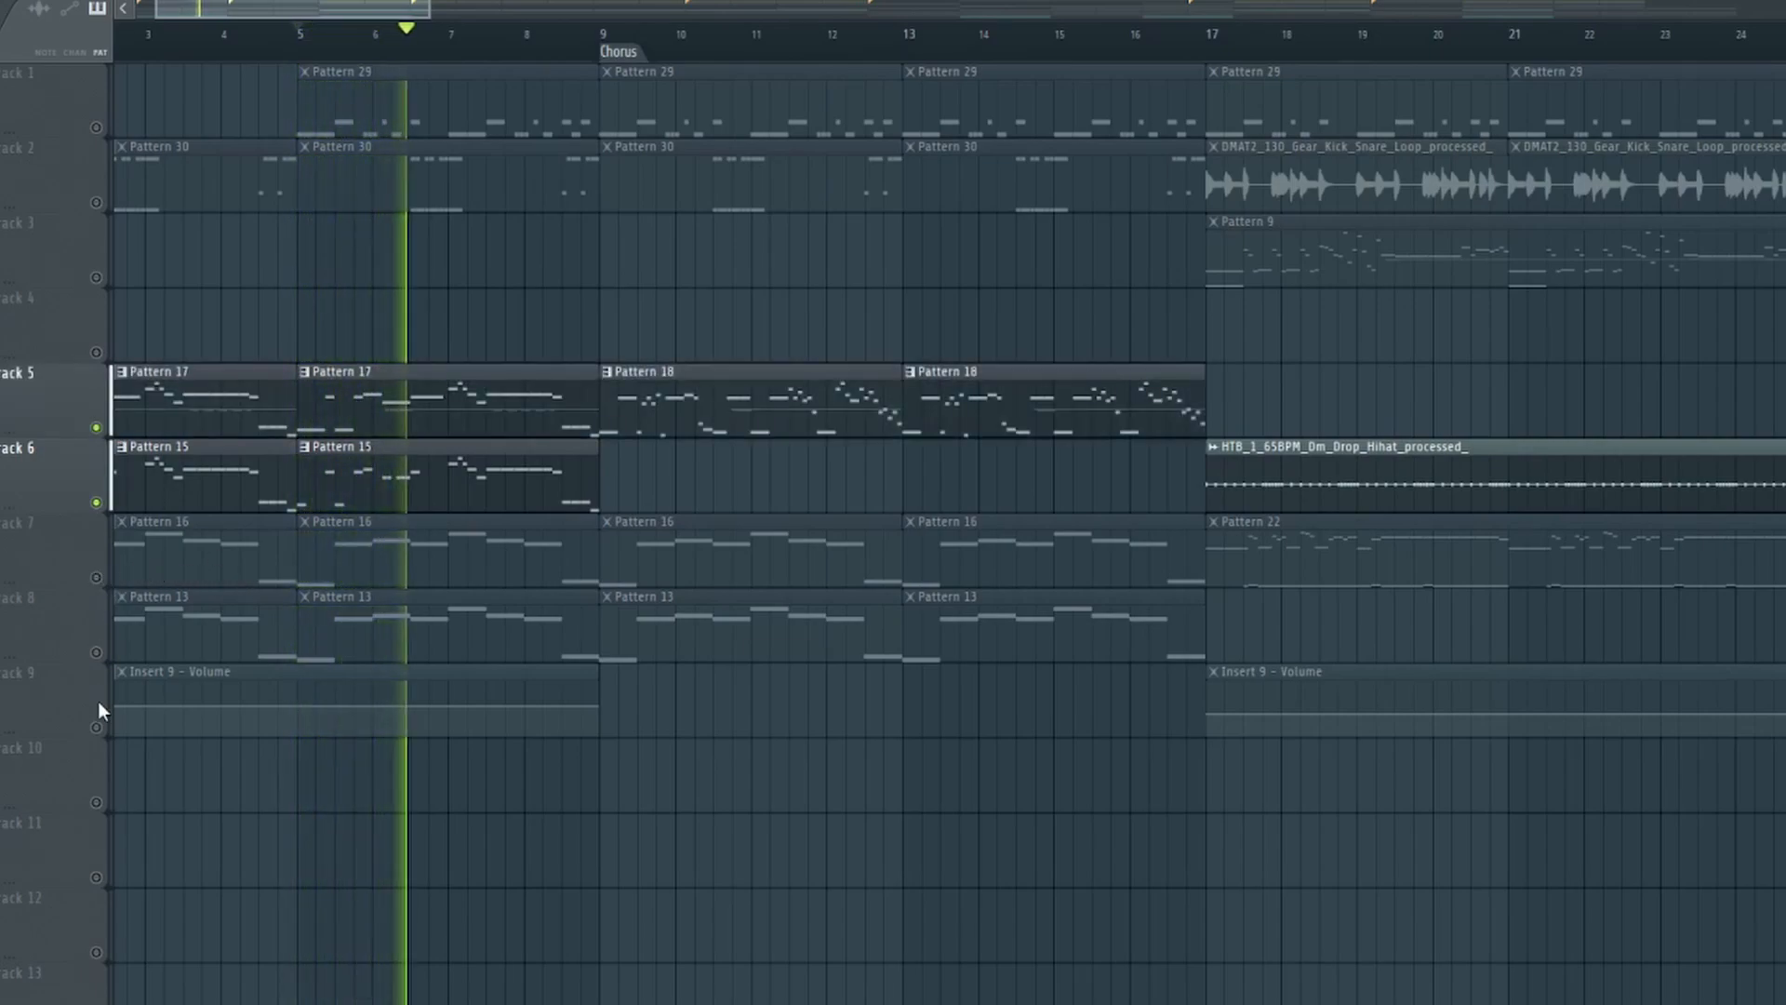
click(96, 728)
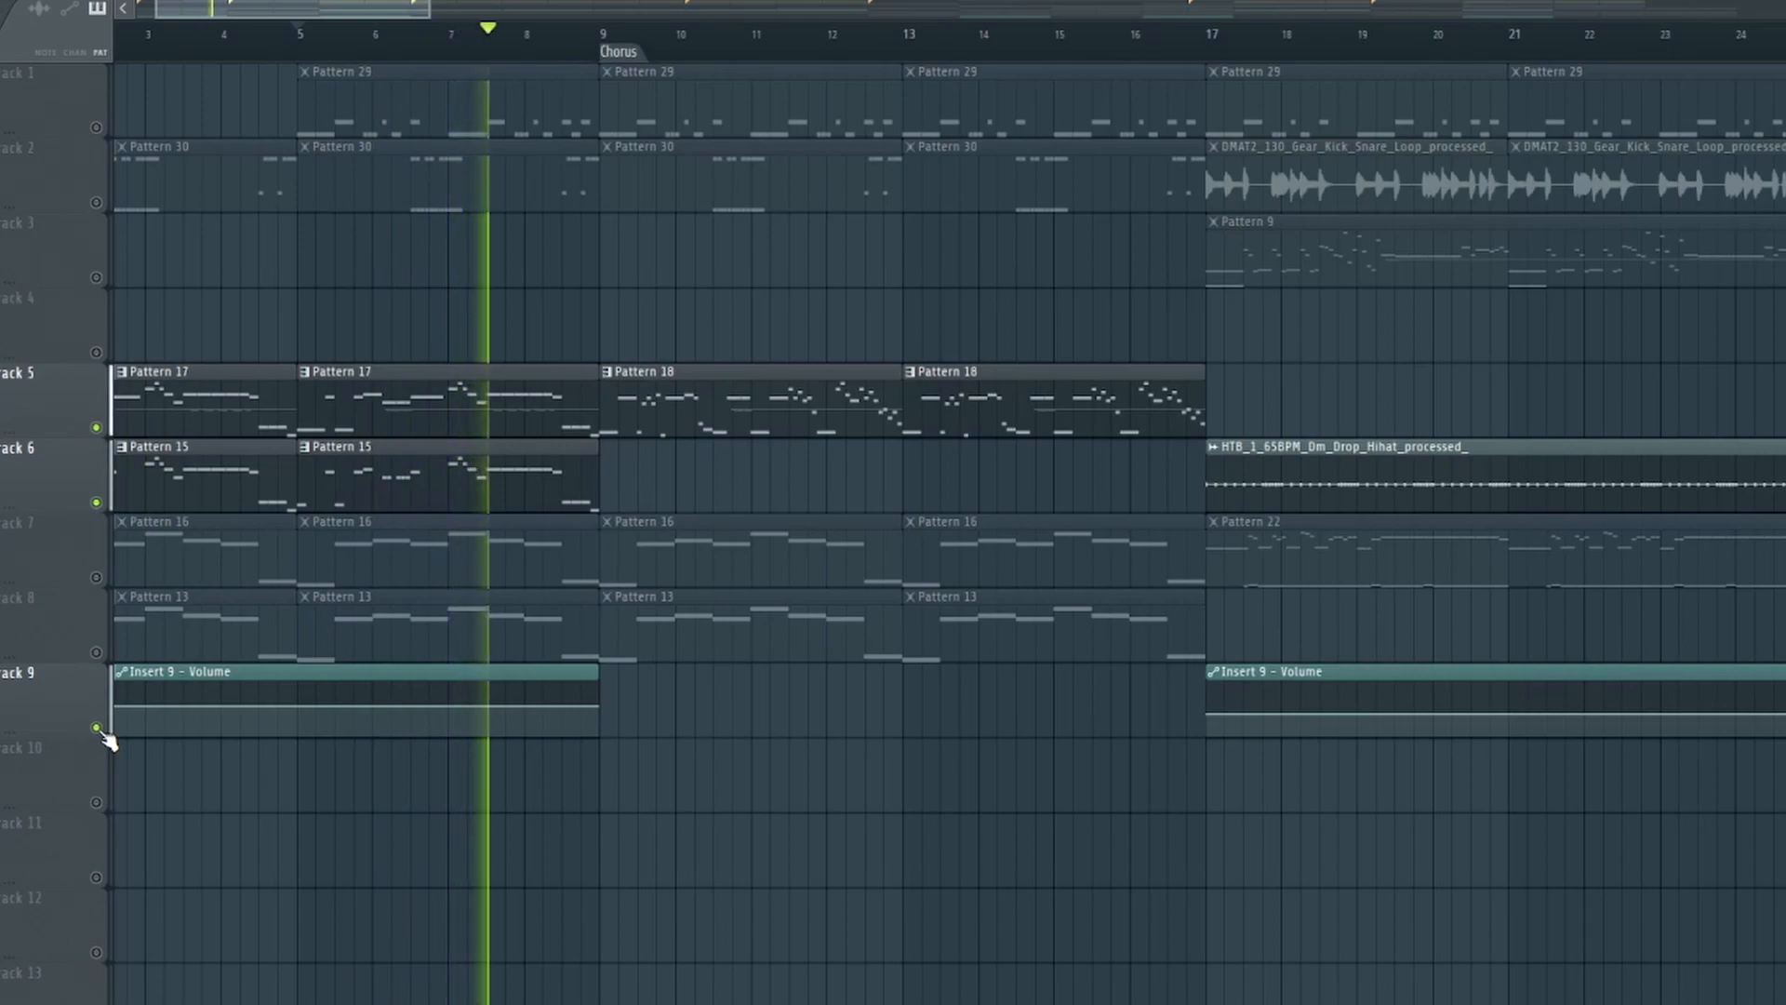
key(space)
- Solo Track 7 and play its Pattern 16 clips from bar 5, and stop playback
click(97, 577)
key(space)
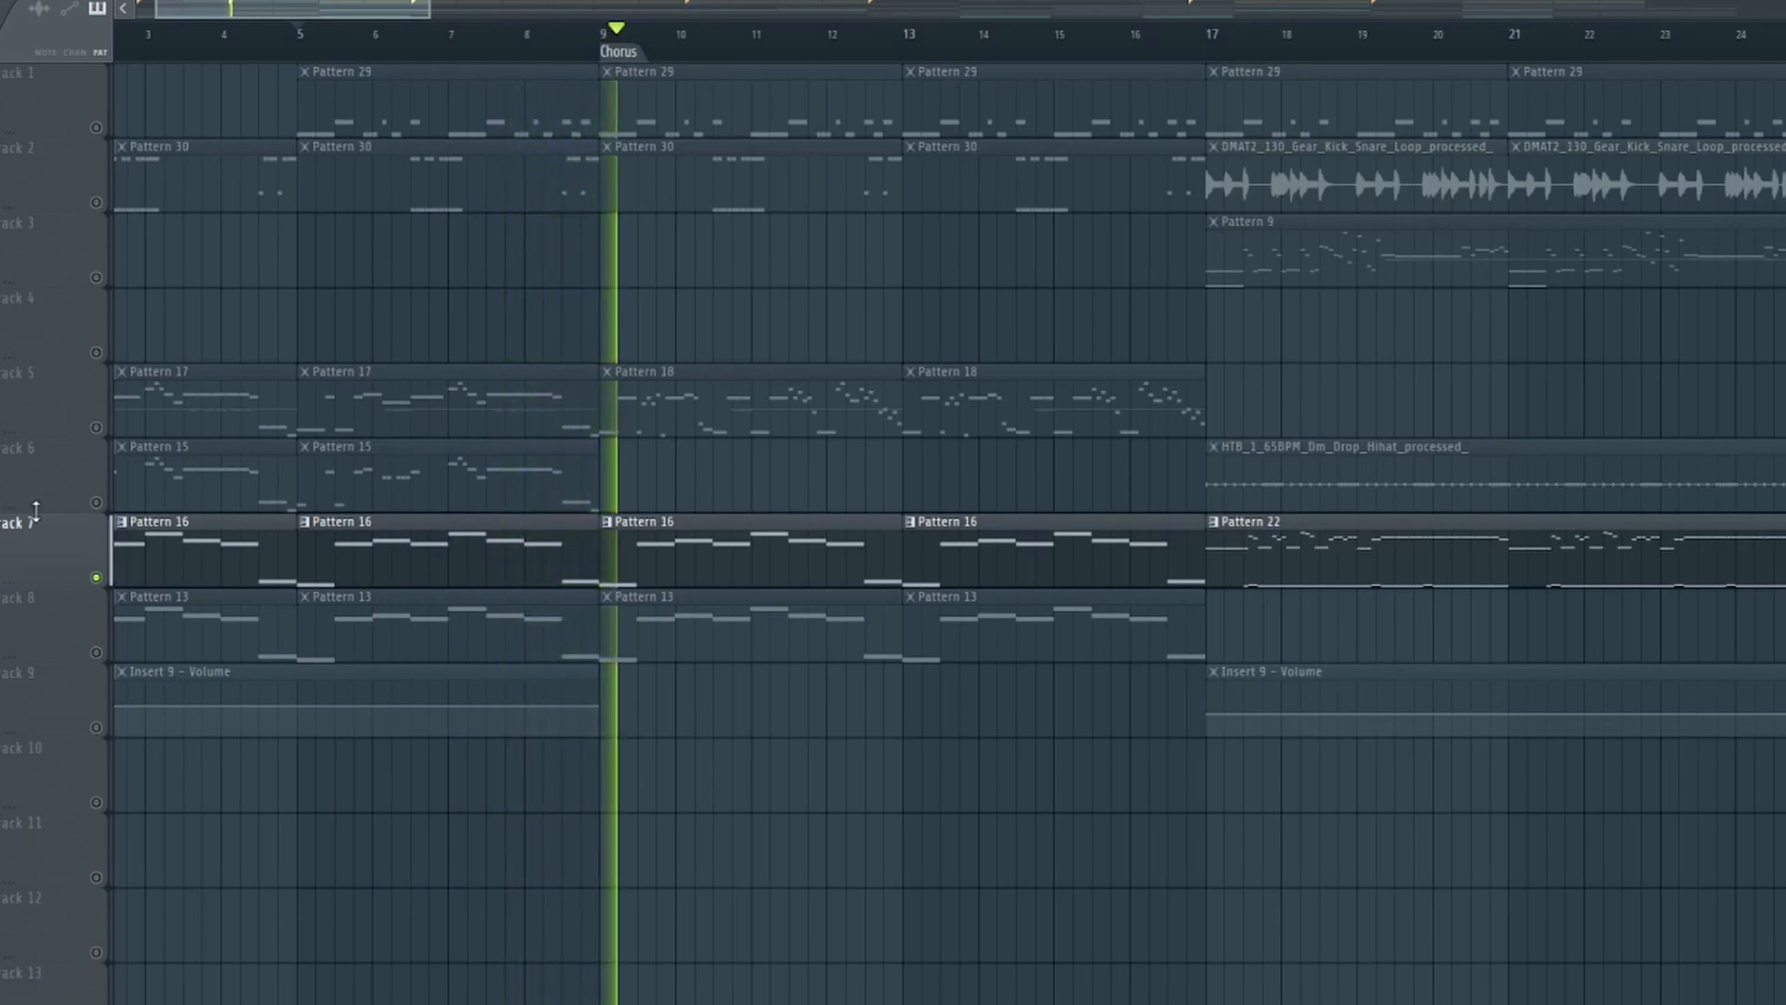
key(space)
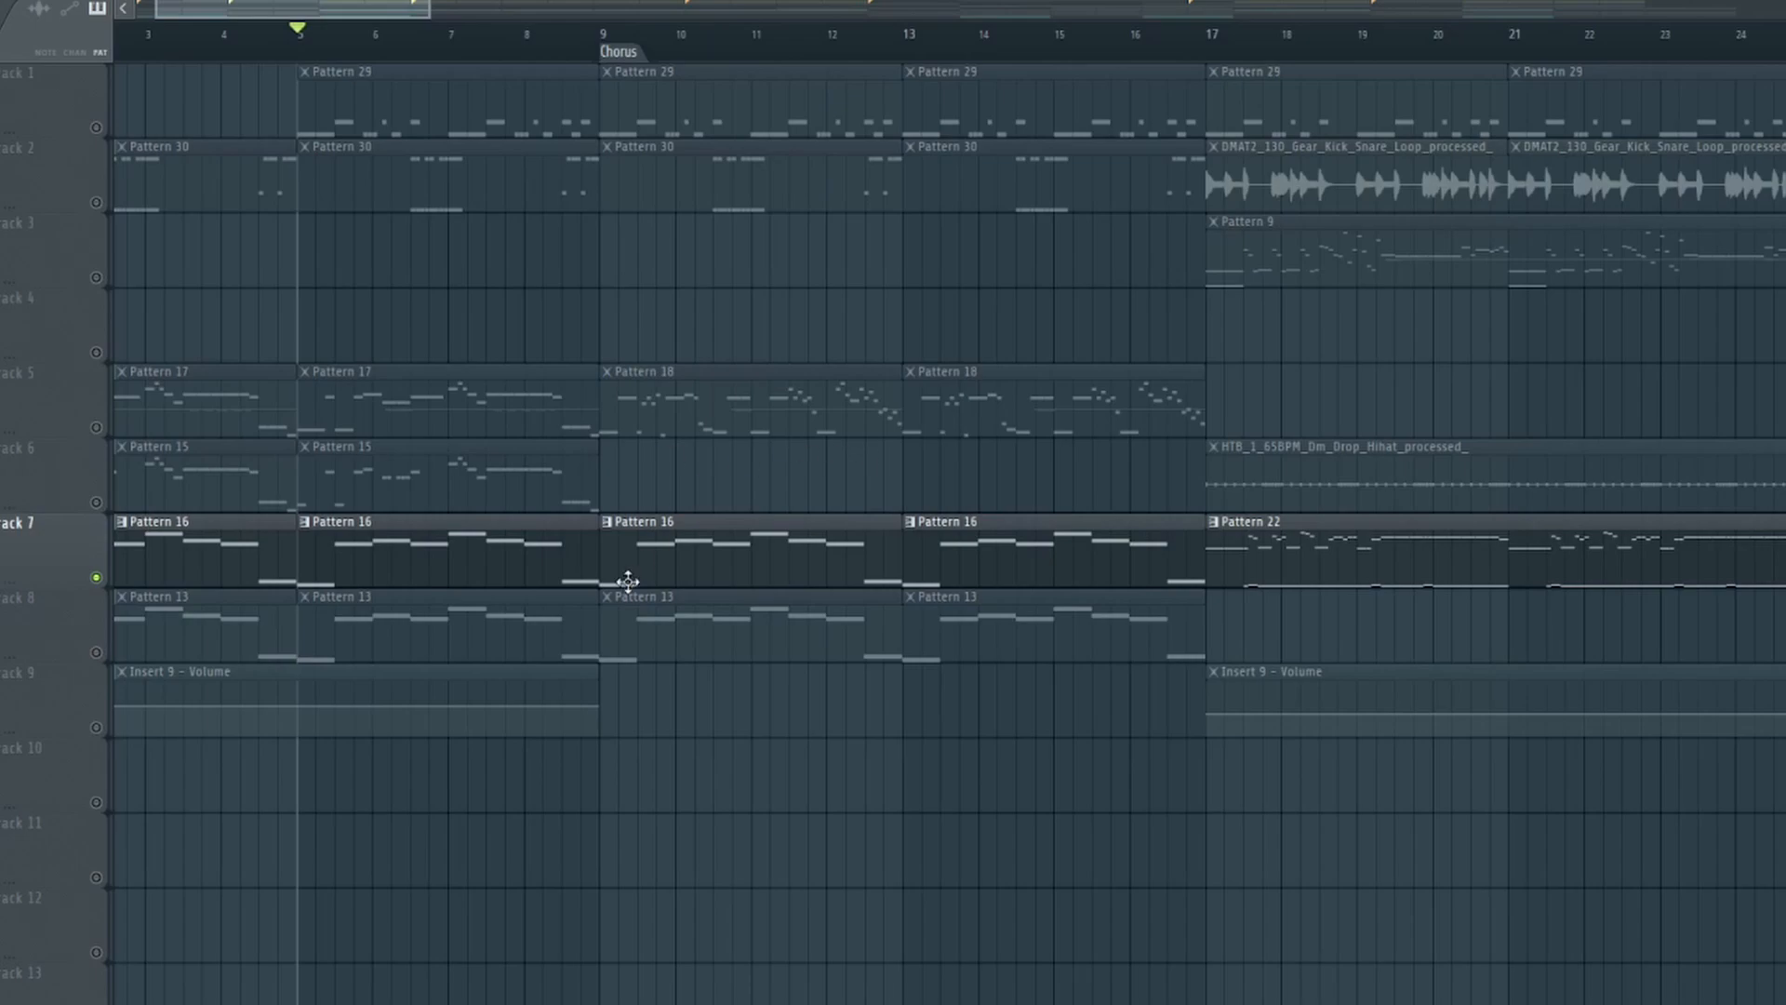
- Compare Track 8 with and without Track 7 enabled, and play Track 8's Pattern 13 clip alone from bar 5
click(98, 654)
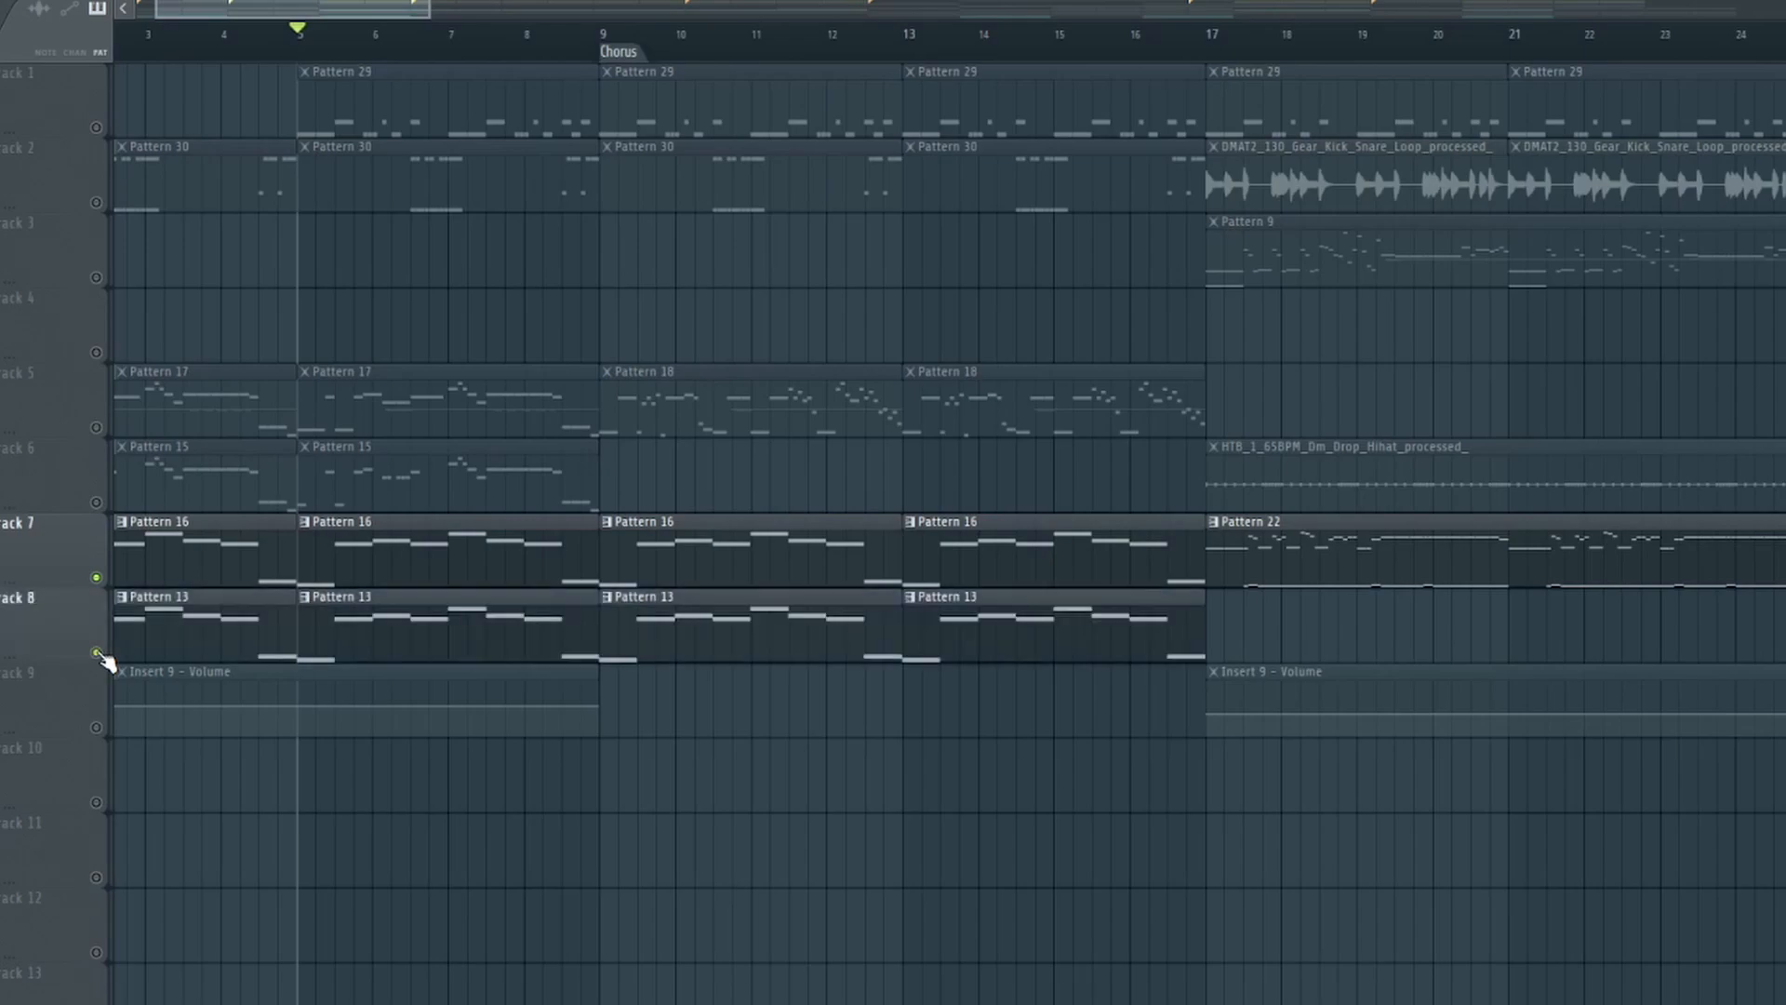
click(96, 579)
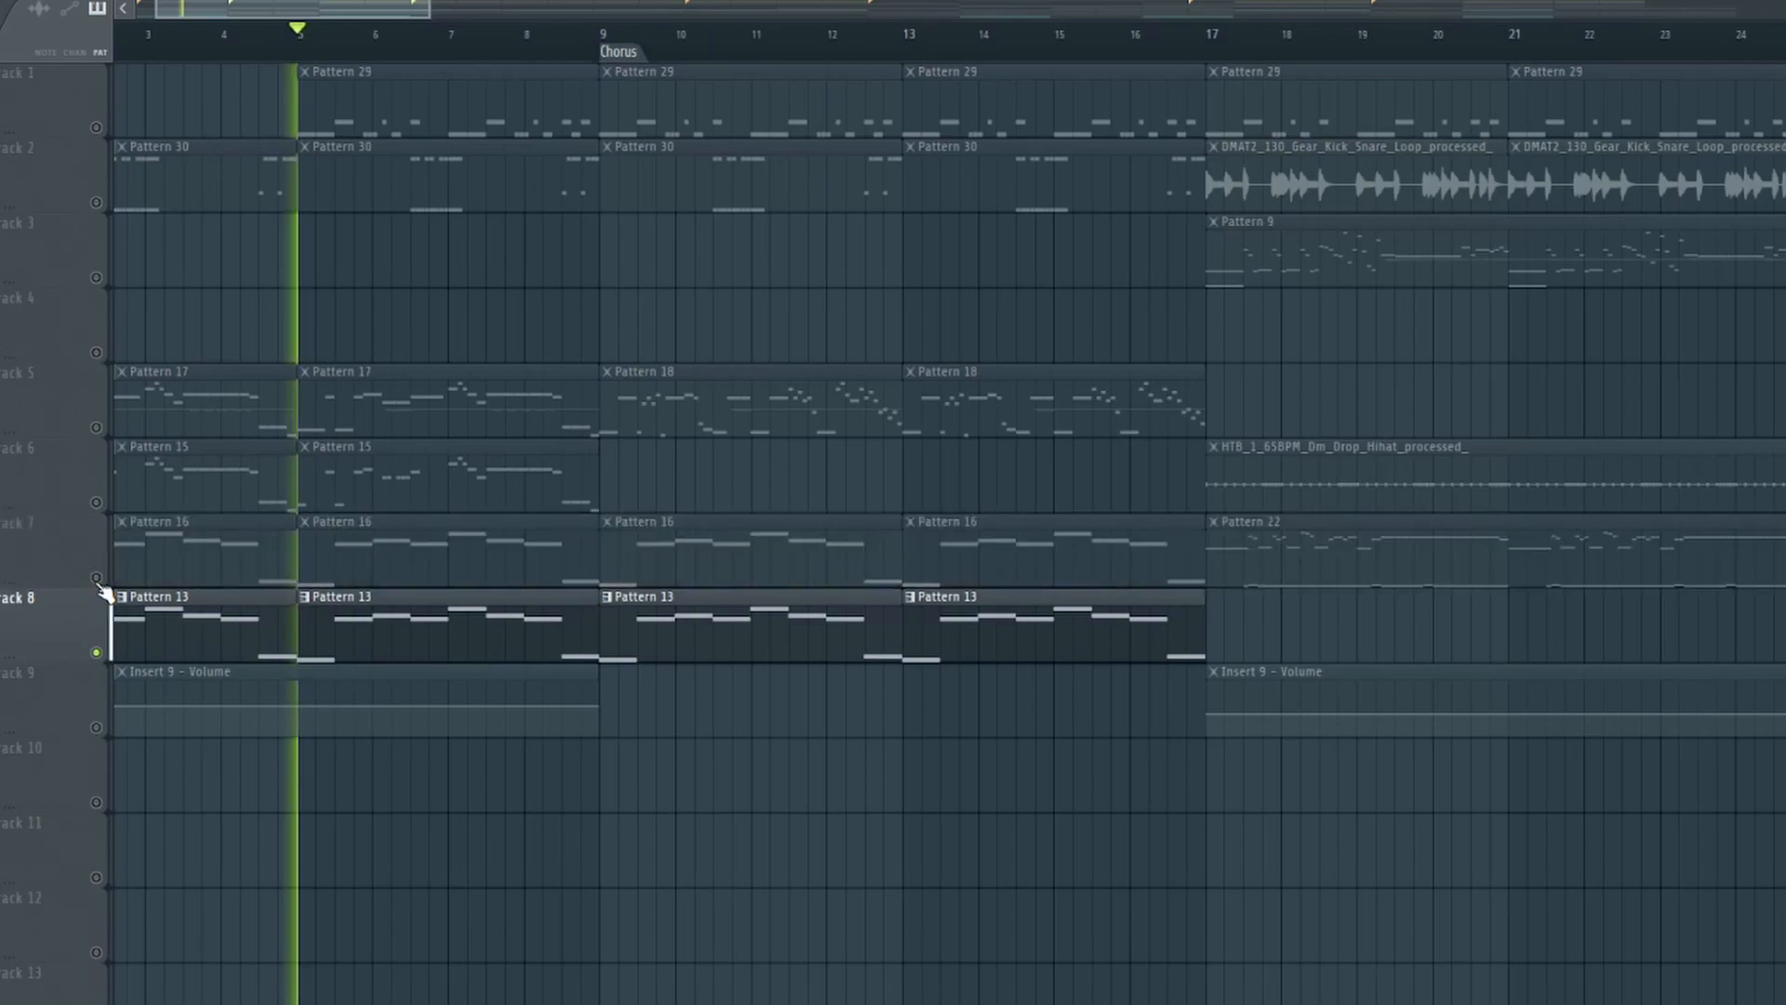
click(96, 578)
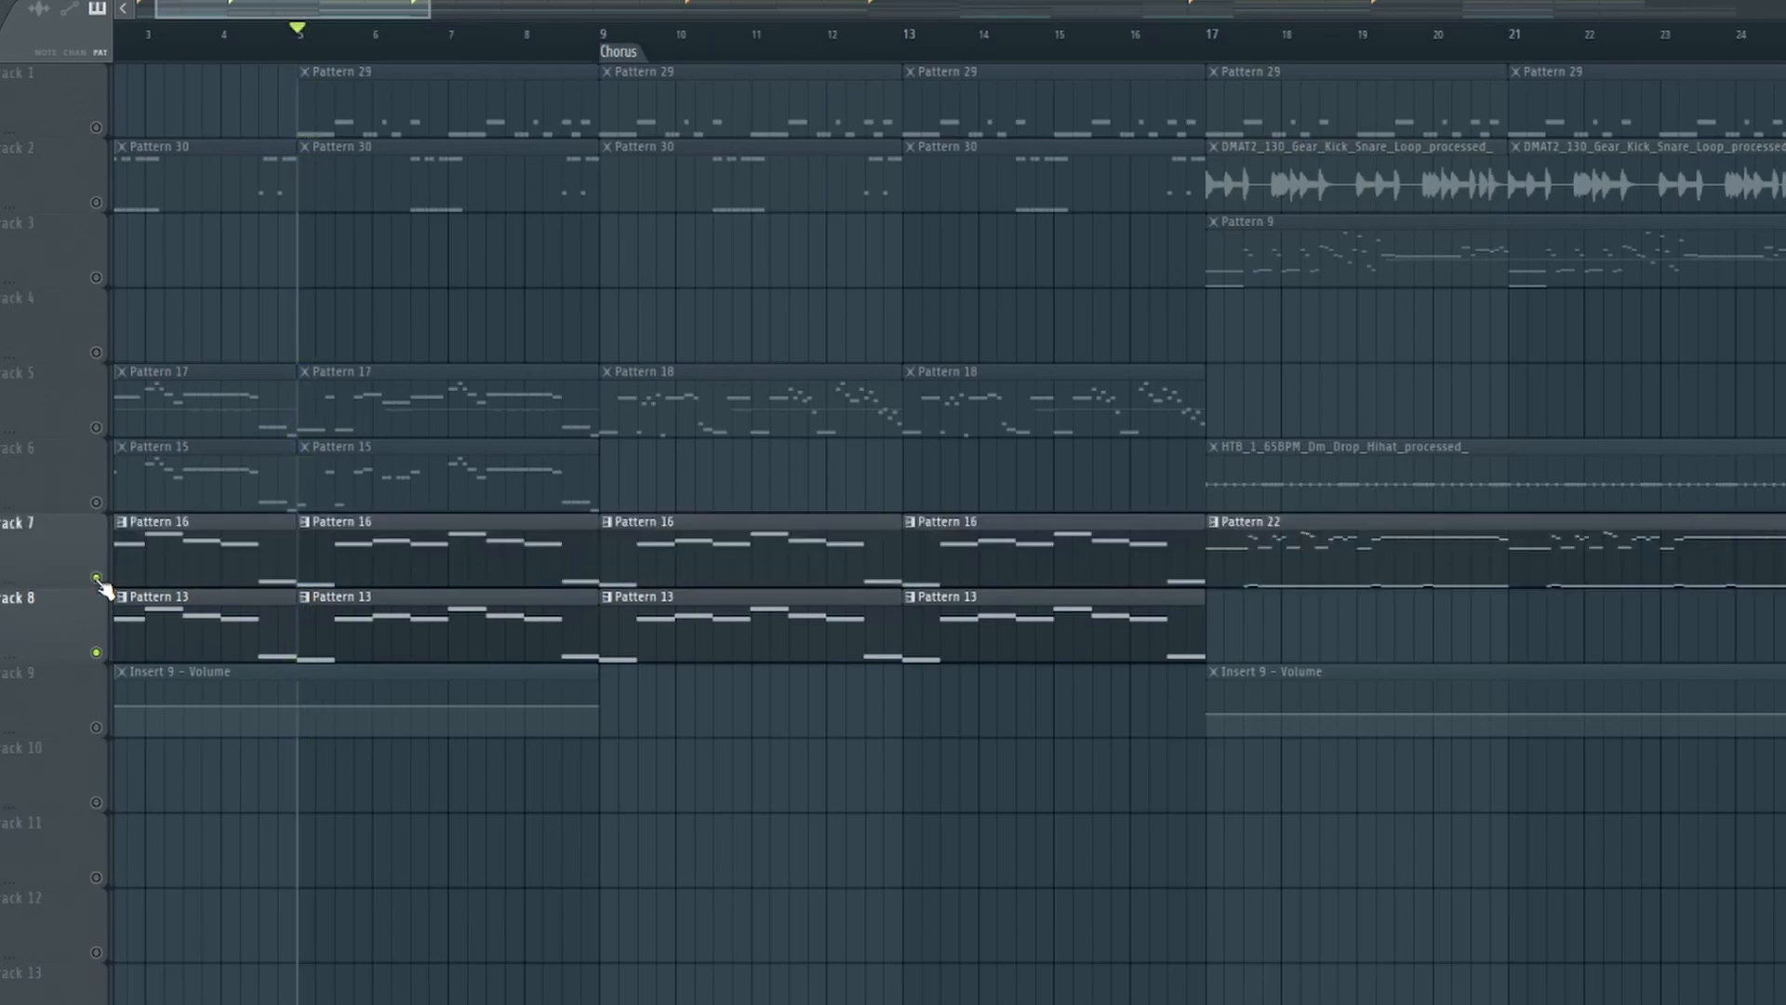
click(97, 578)
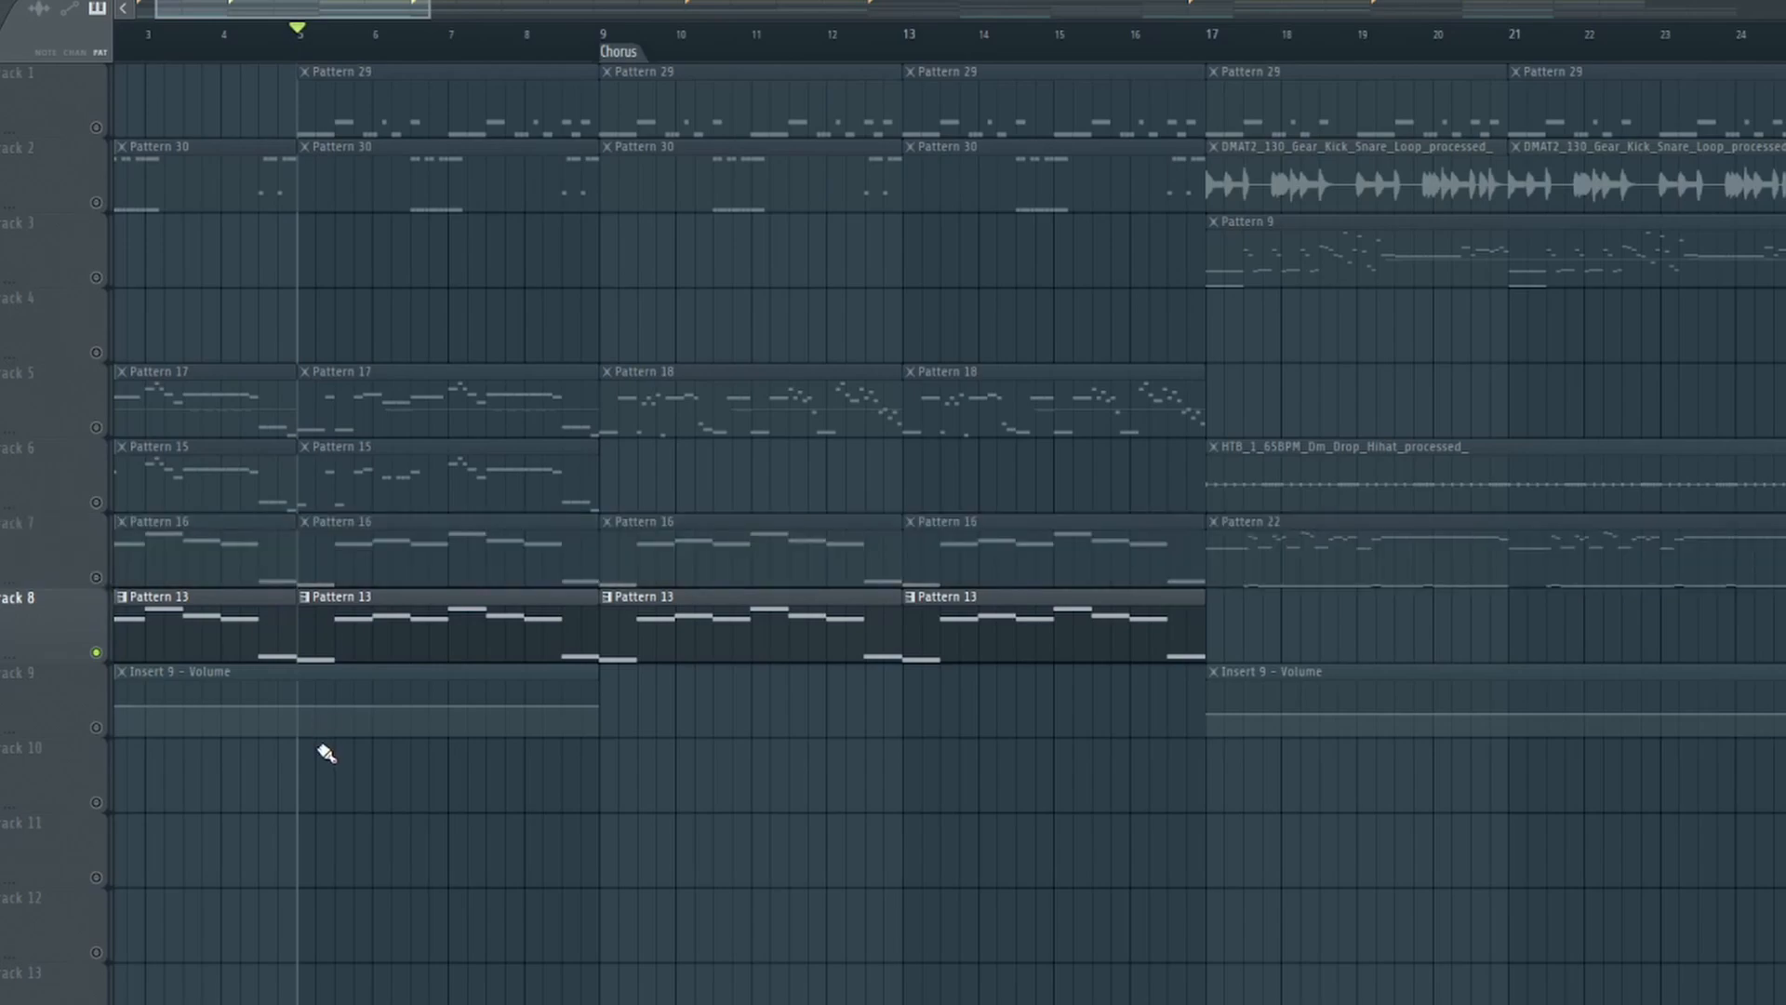
key(space)
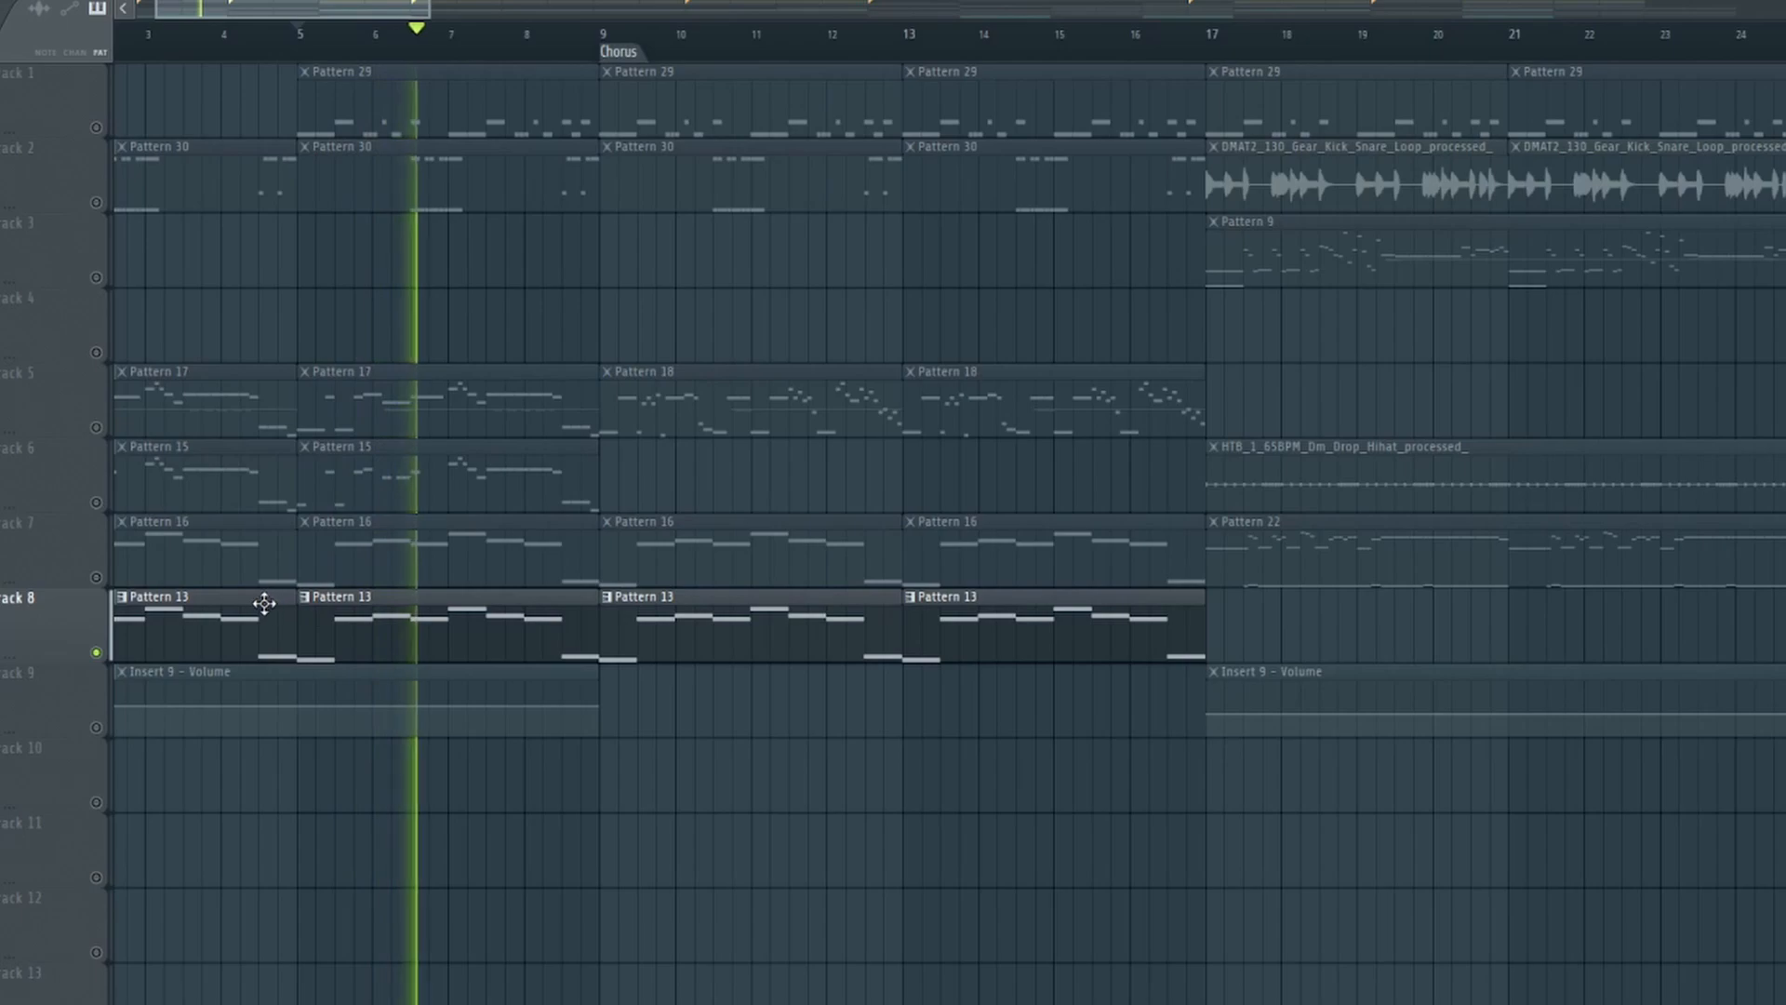
- Enable Track 7 alongside Track 8 during playback to hear both layers together, and stop playback
mouse_move(379, 6)
mouse_down()
mouse_move(417, 7)
mouse_move(401, 9)
mouse_up()
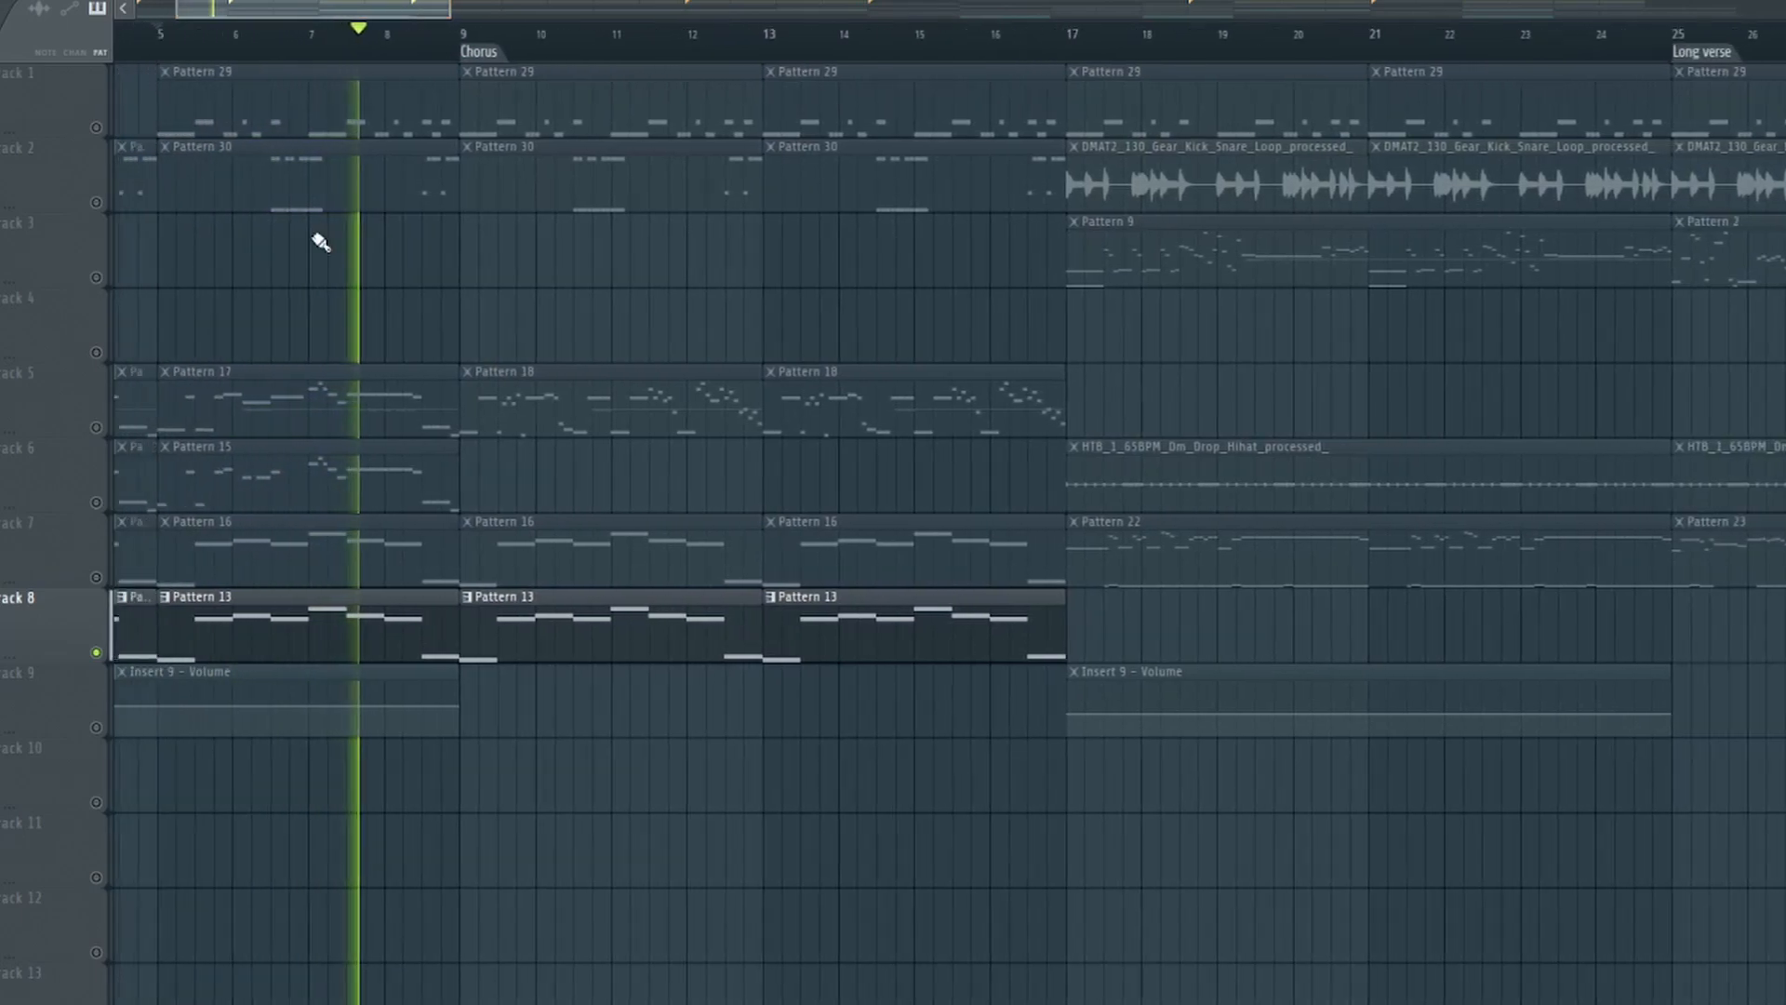
click(96, 578)
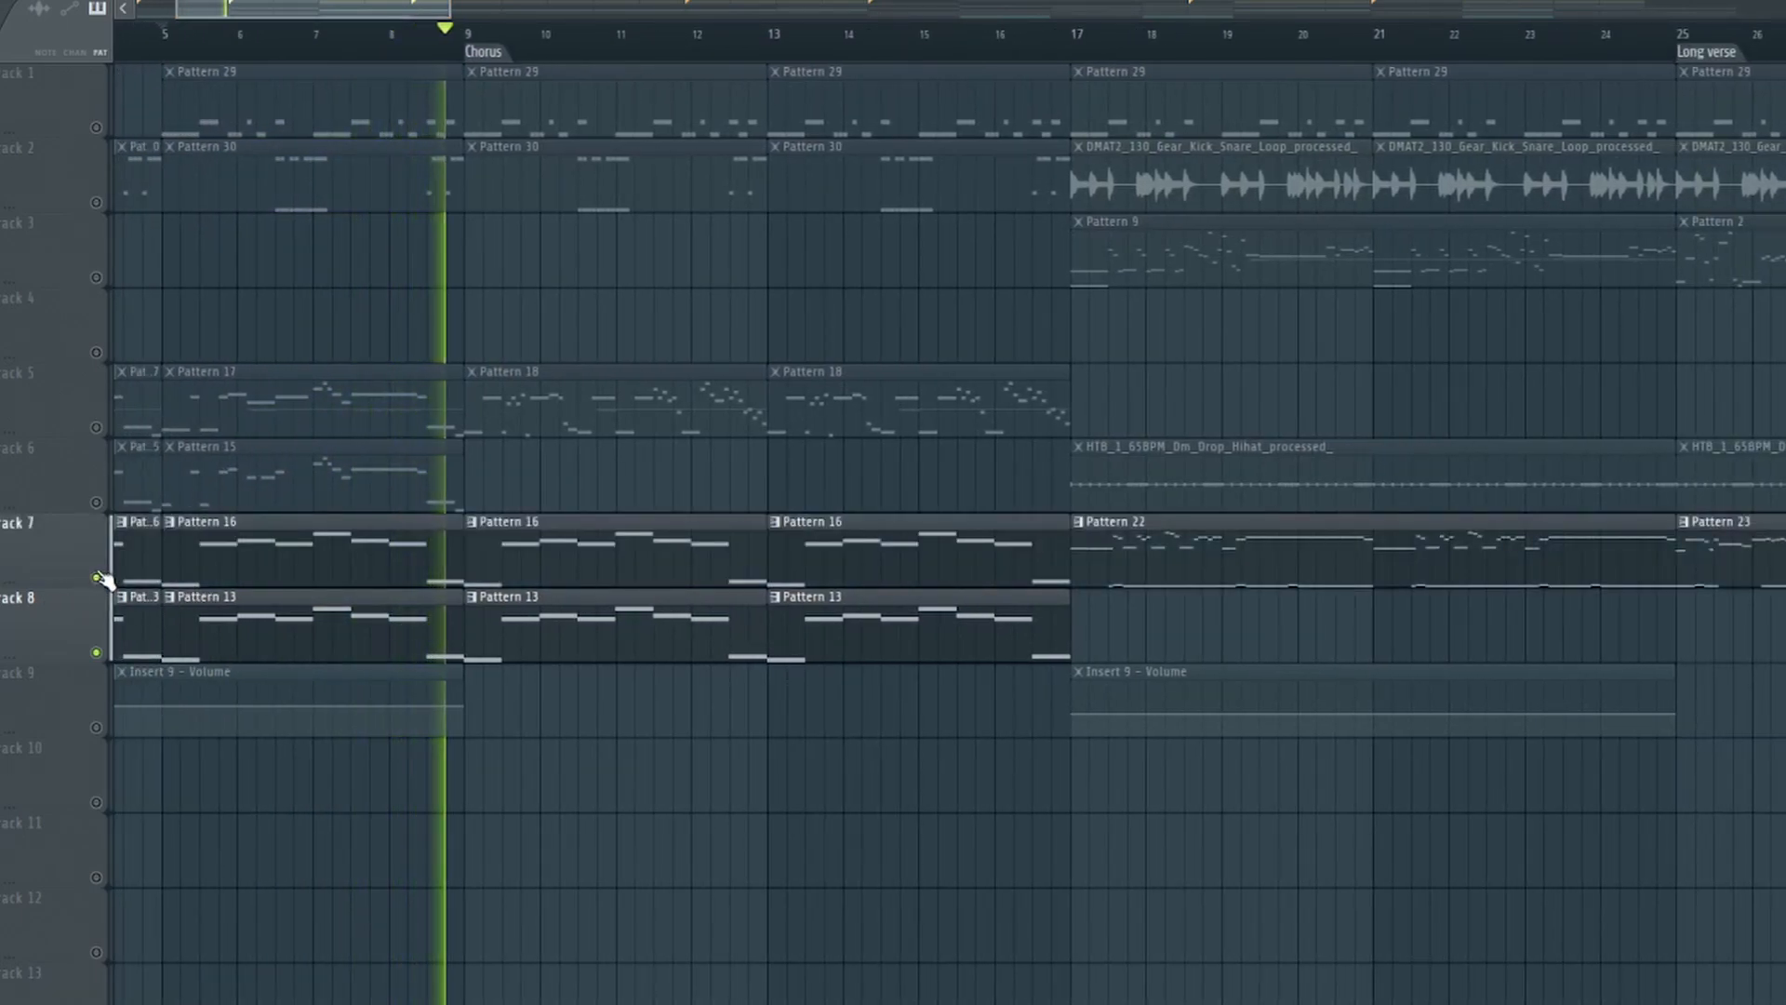
key(space)
- Solo Track 5, play its first Pattern 18 clip from bar 9 while viewing the Ample Guitar LP notes, and close the editor
right_click(96, 427)
key(space)
double_click(553, 428)
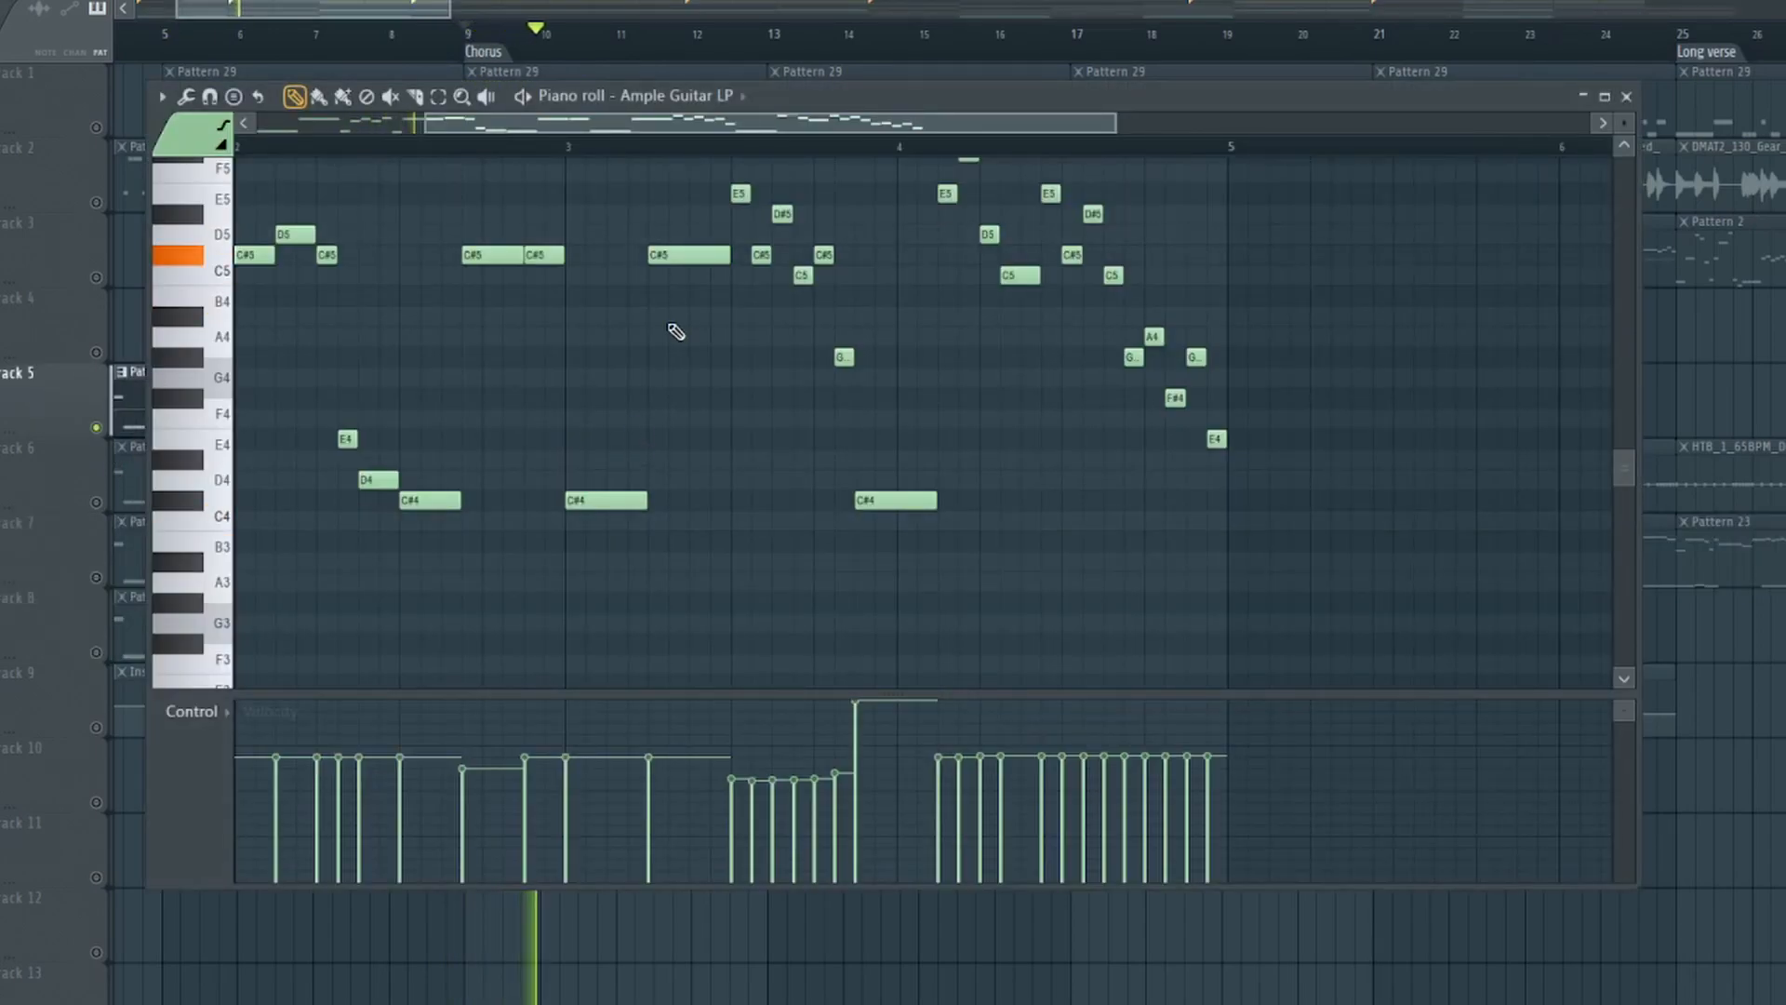
drag(722, 125, 455, 121)
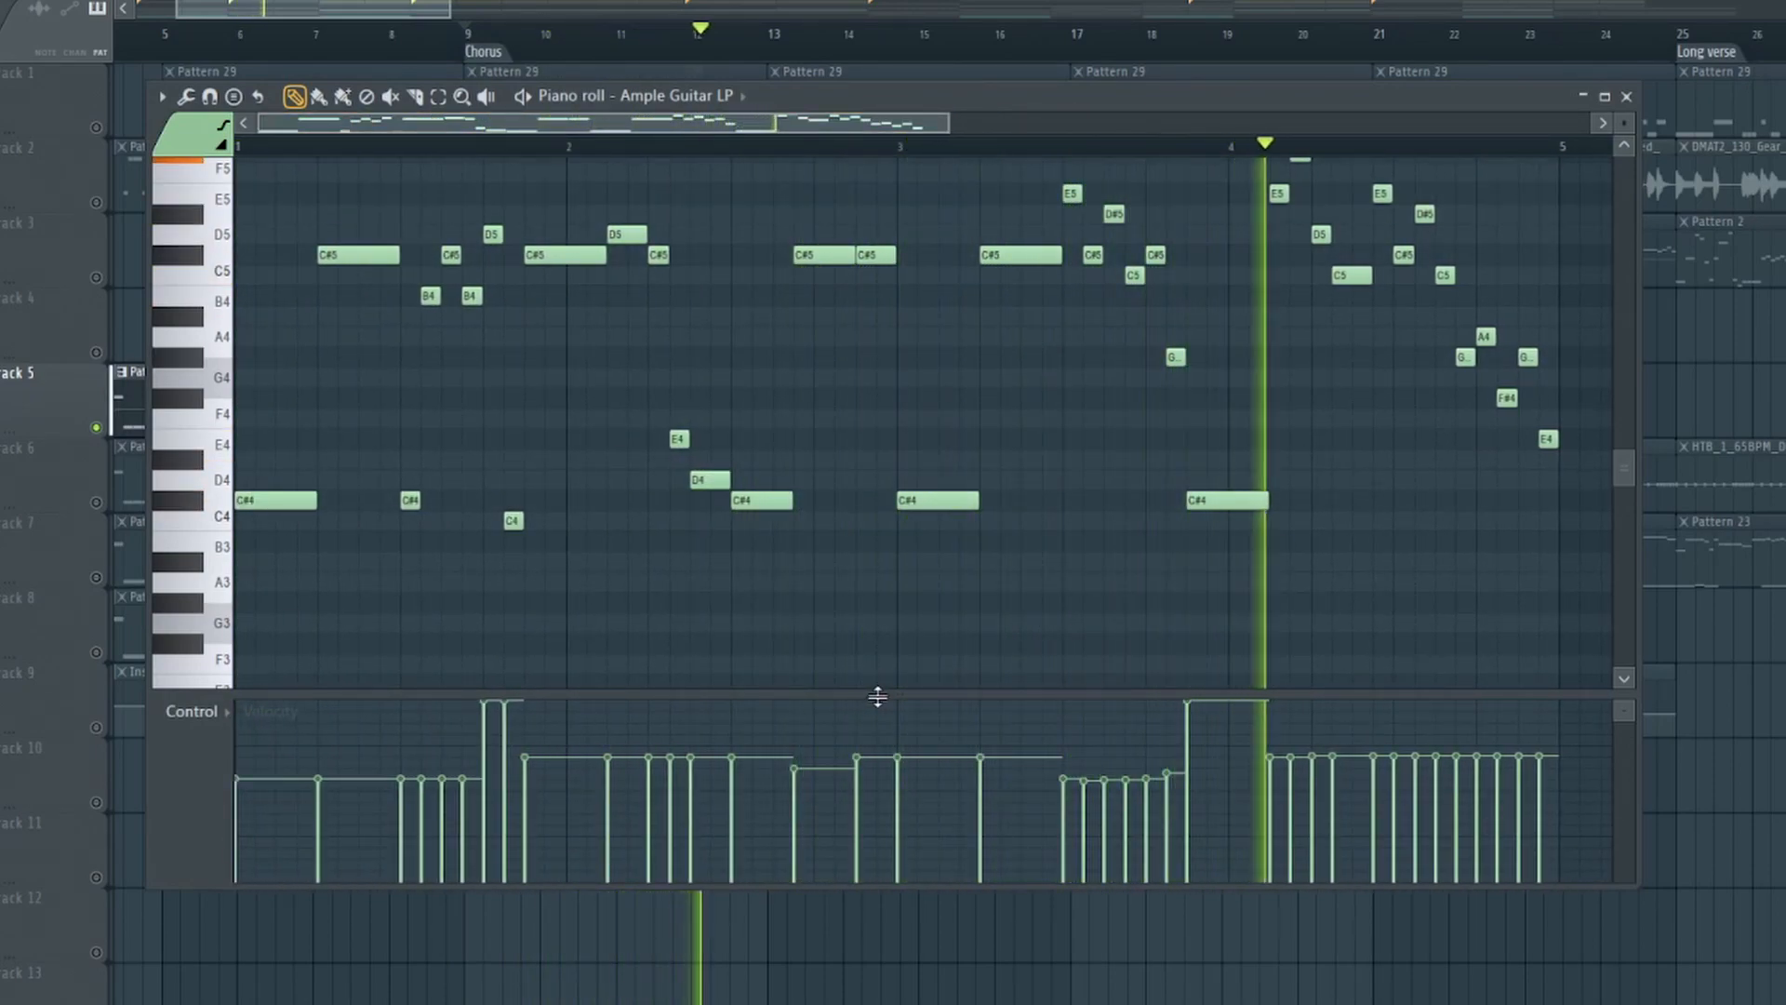
drag(878, 697, 877, 726)
drag(769, 121, 922, 140)
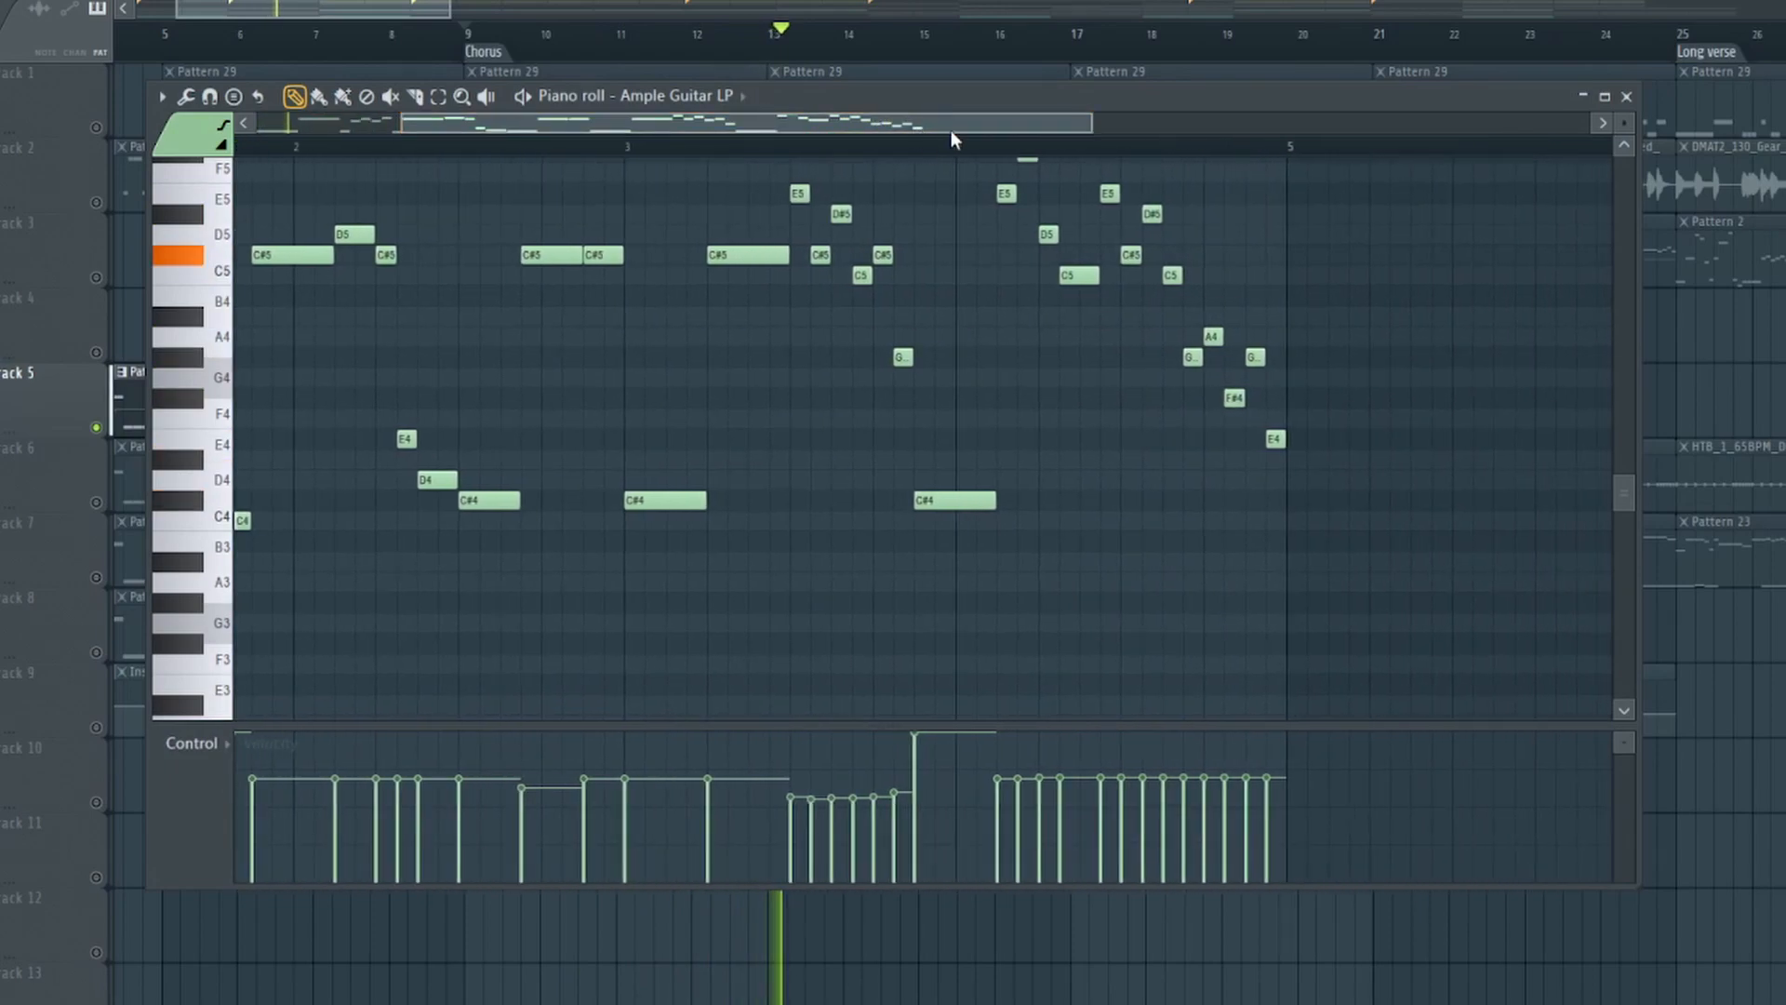
key(space)
click(1626, 97)
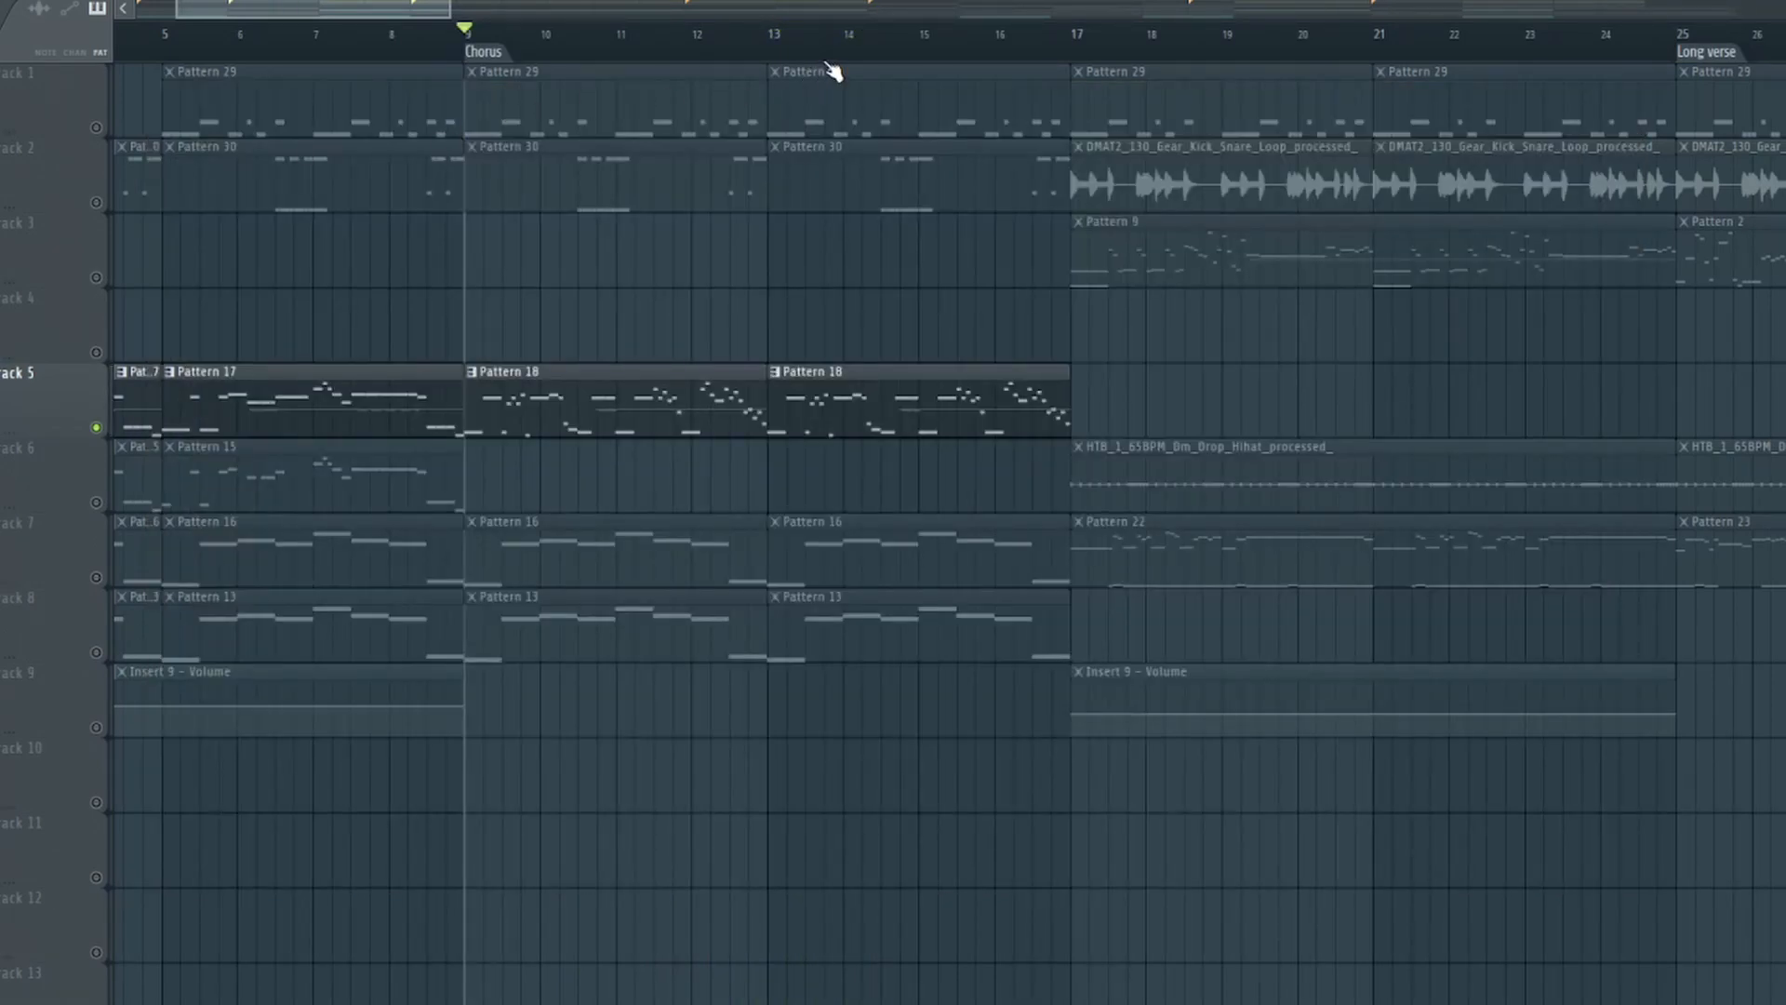
- Solo Track 6's hi-hat loop, add Track 2's kick and snare loop, and play both from bar 17
scroll(827, 65, down, 2)
drag(316, 9, 364, 11)
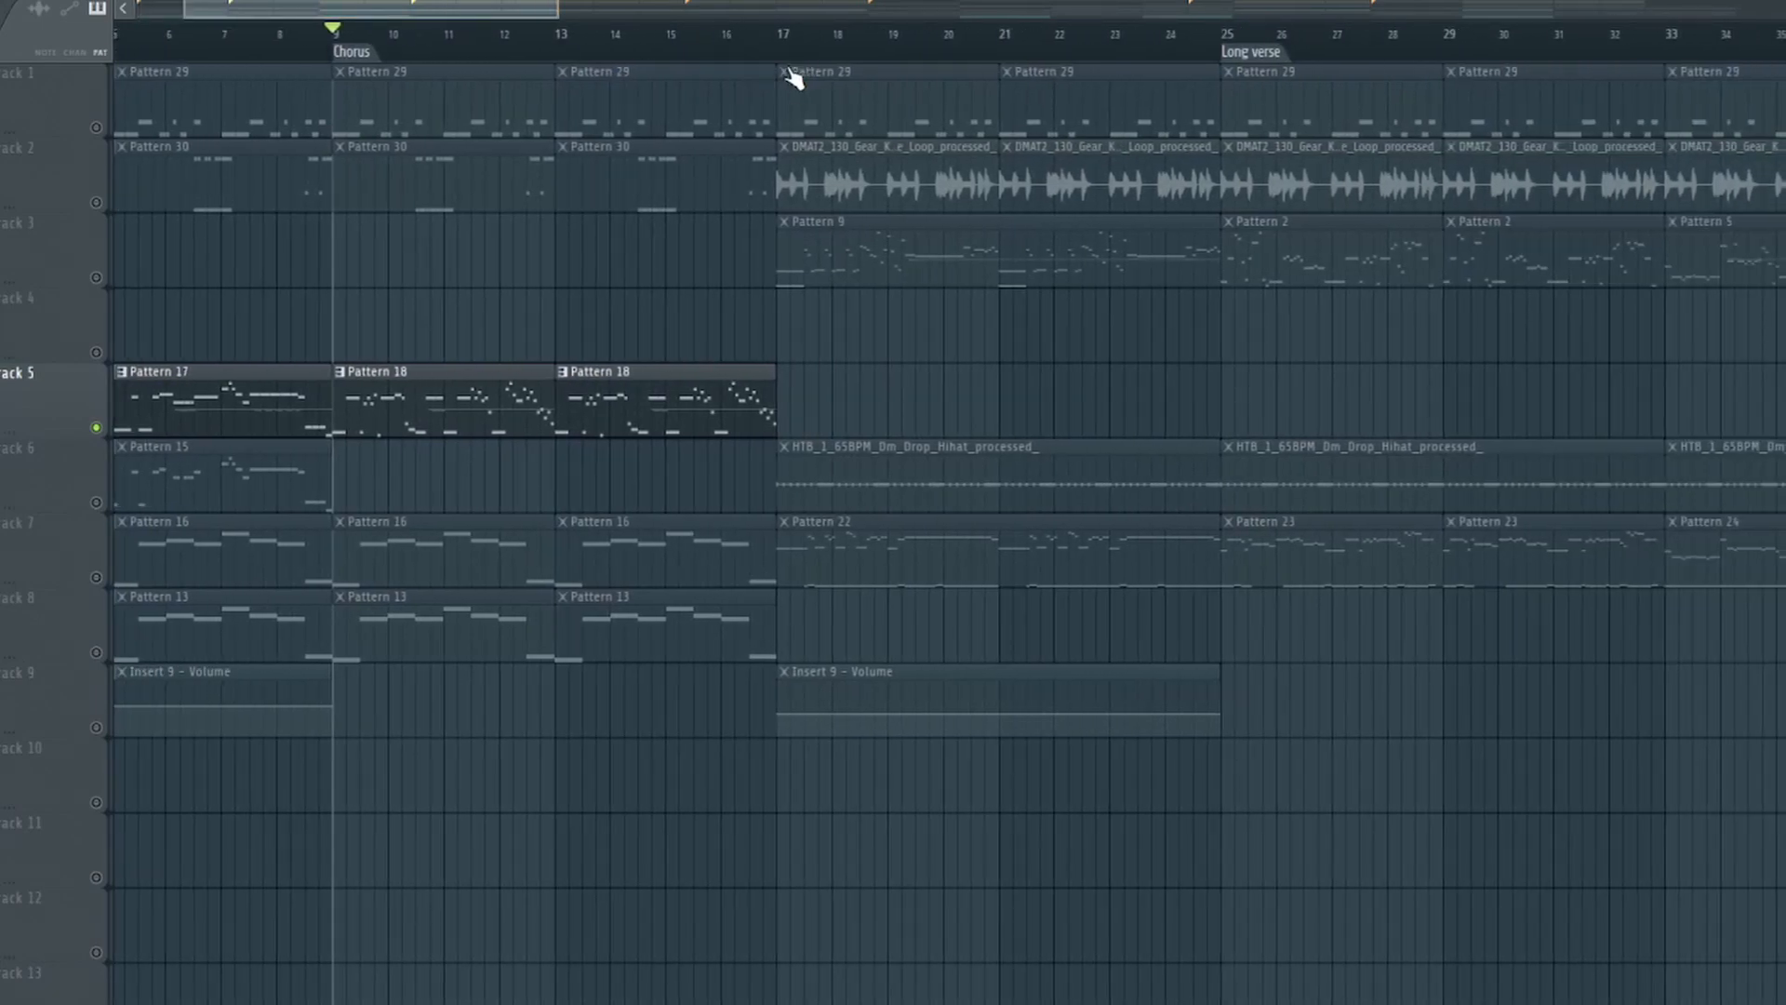
click(111, 278)
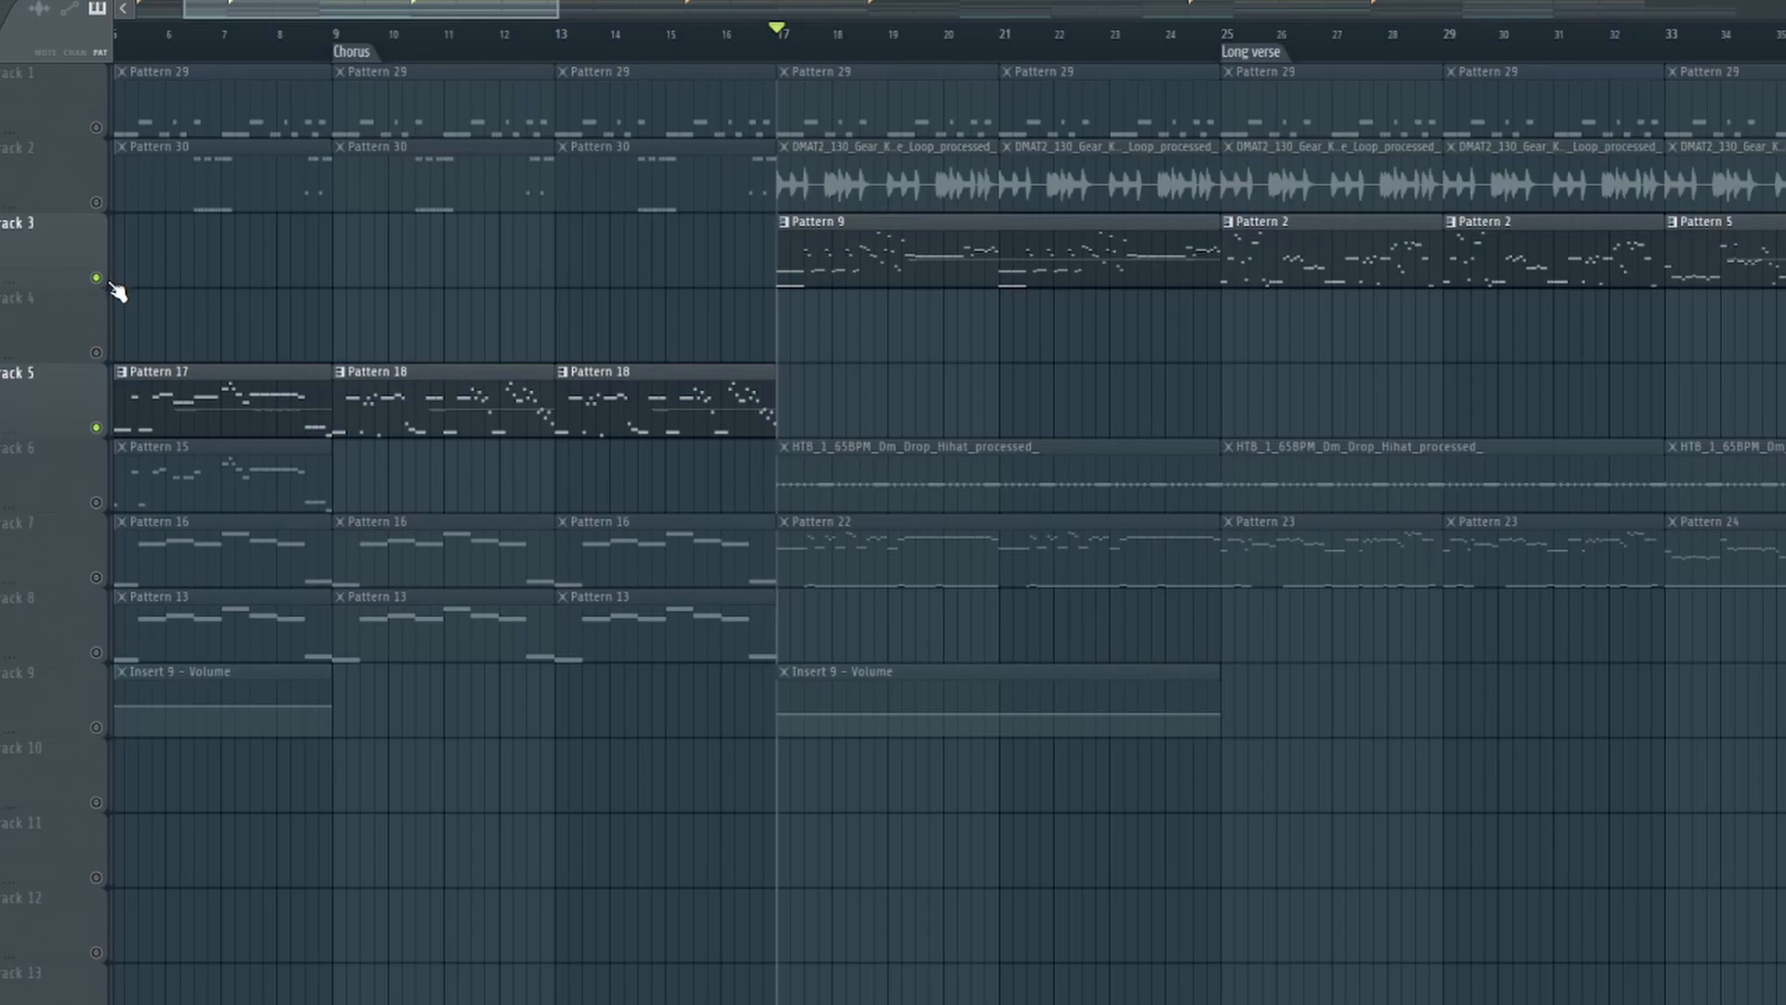
drag(556, 11, 741, 13)
click(102, 508)
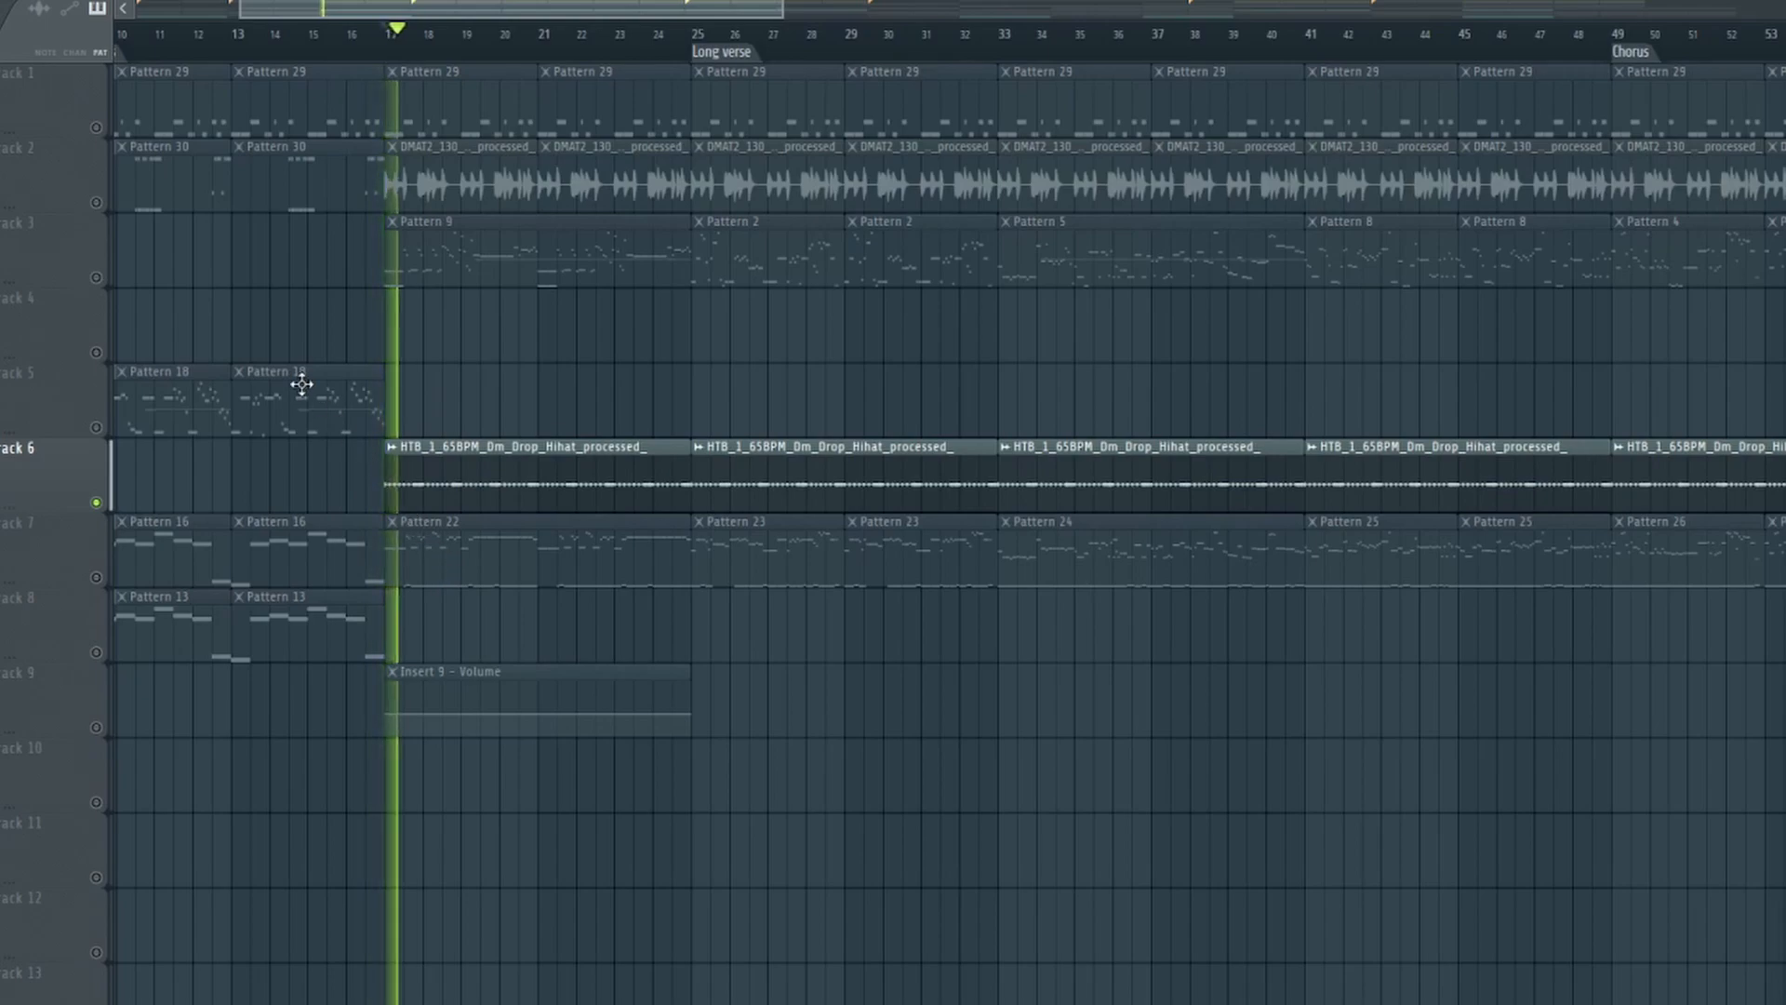
click(96, 204)
key(space)
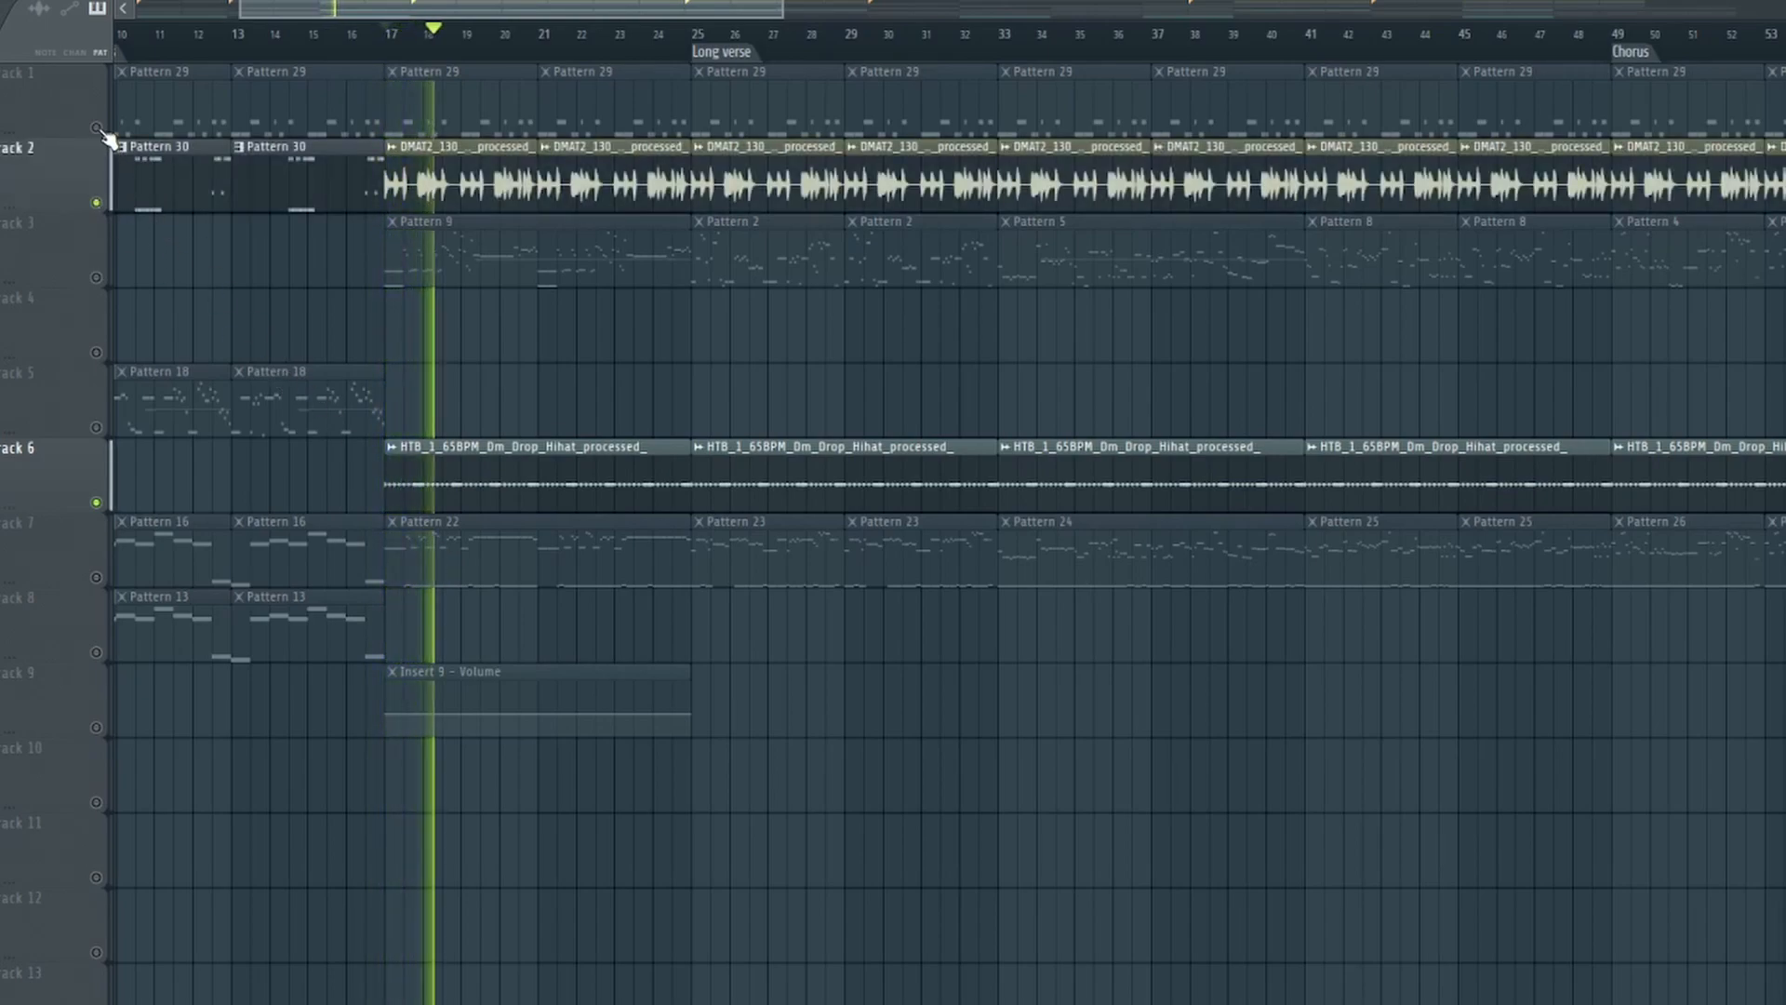
key(space)
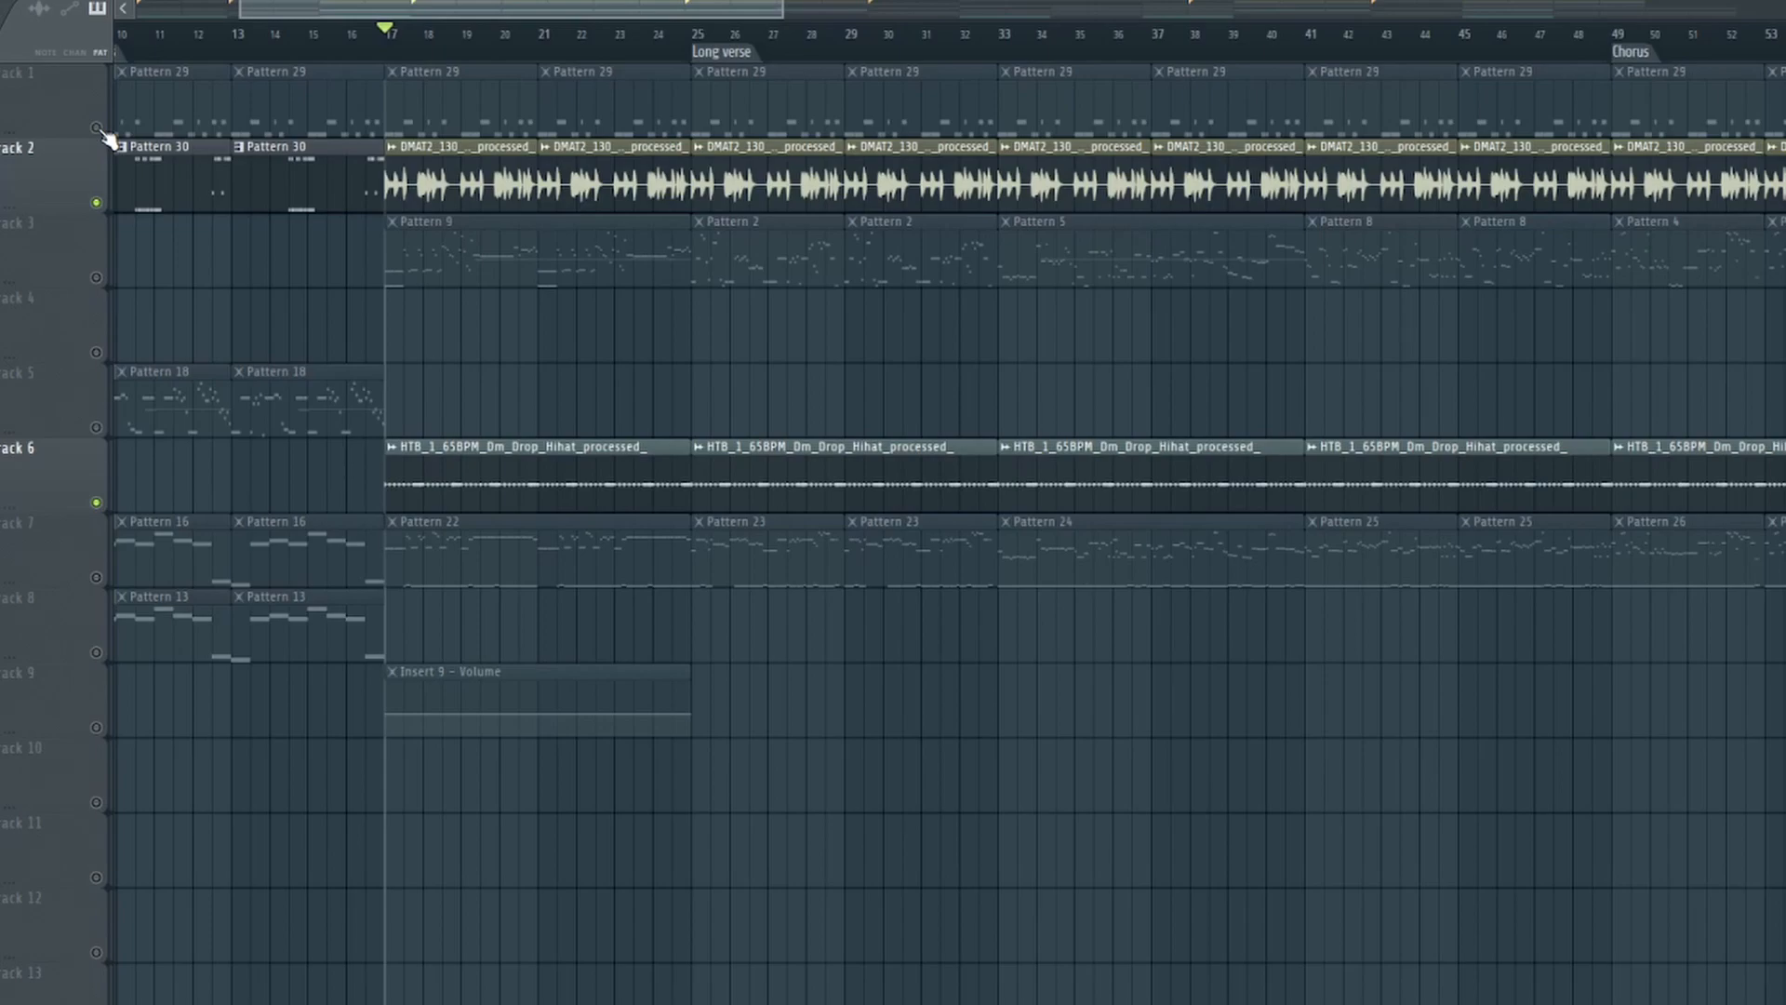
- Enable Track 1's Pattern 29 with Tracks 2 and 6, play the three from bar 17, and stop playback
click(102, 130)
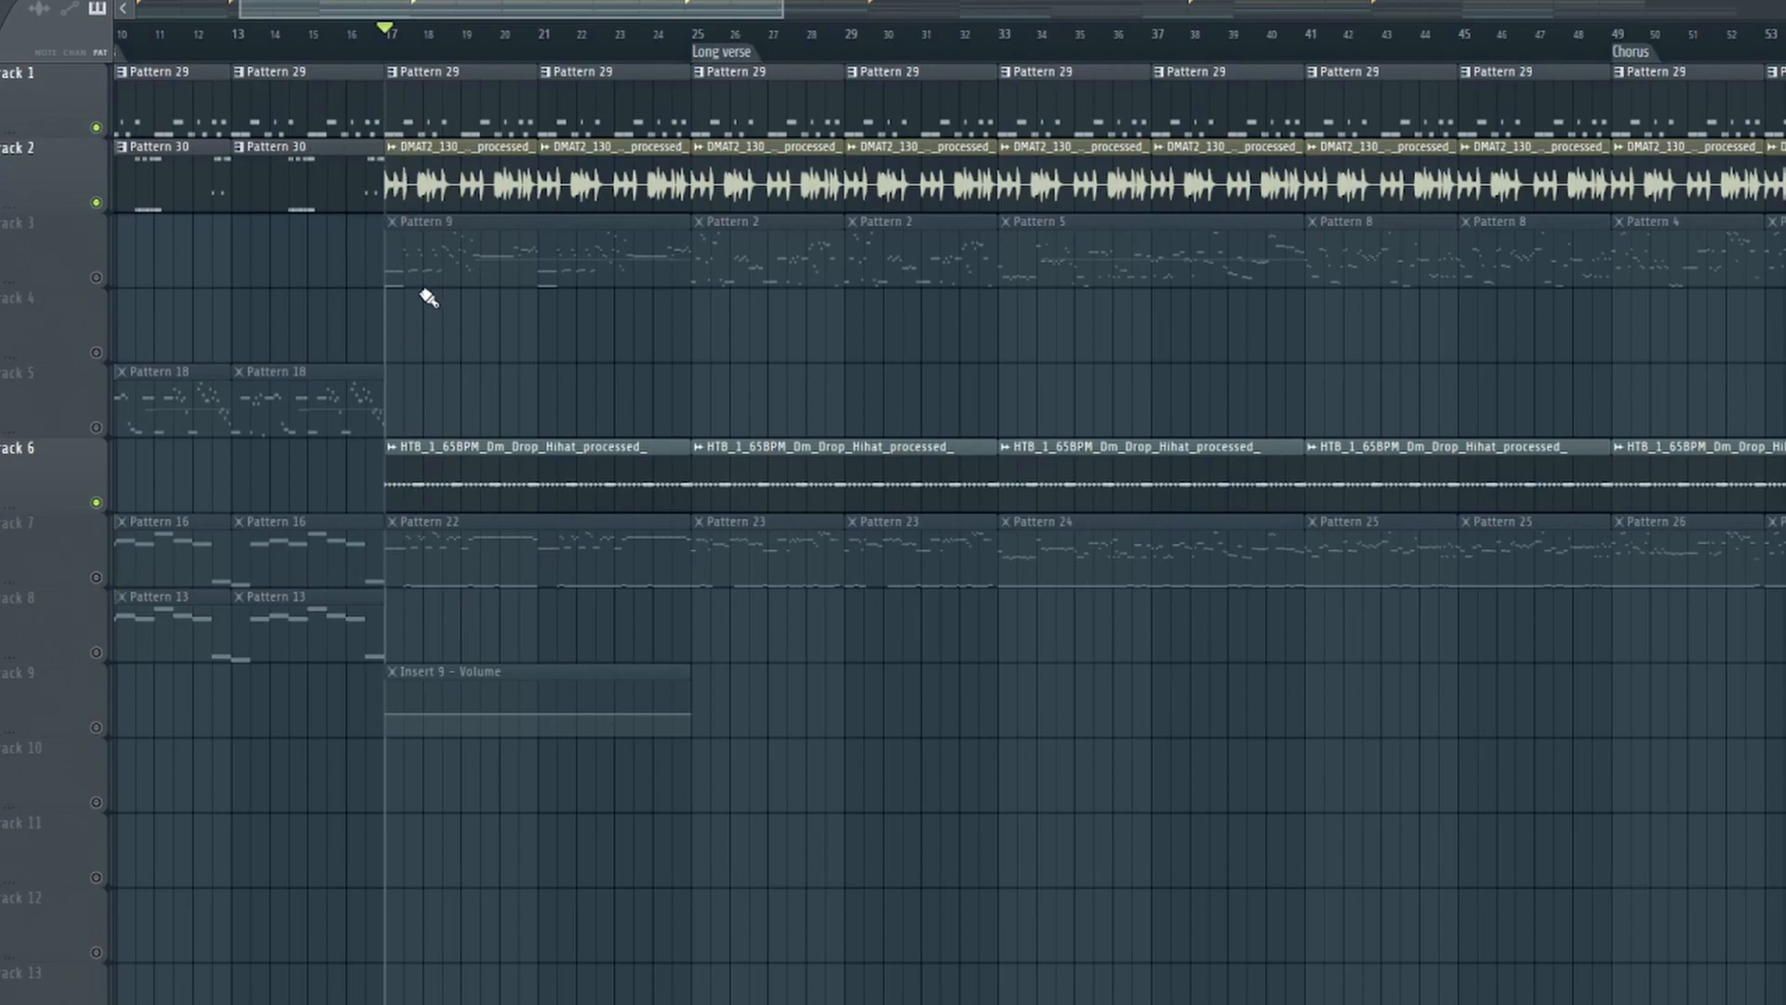
key(space)
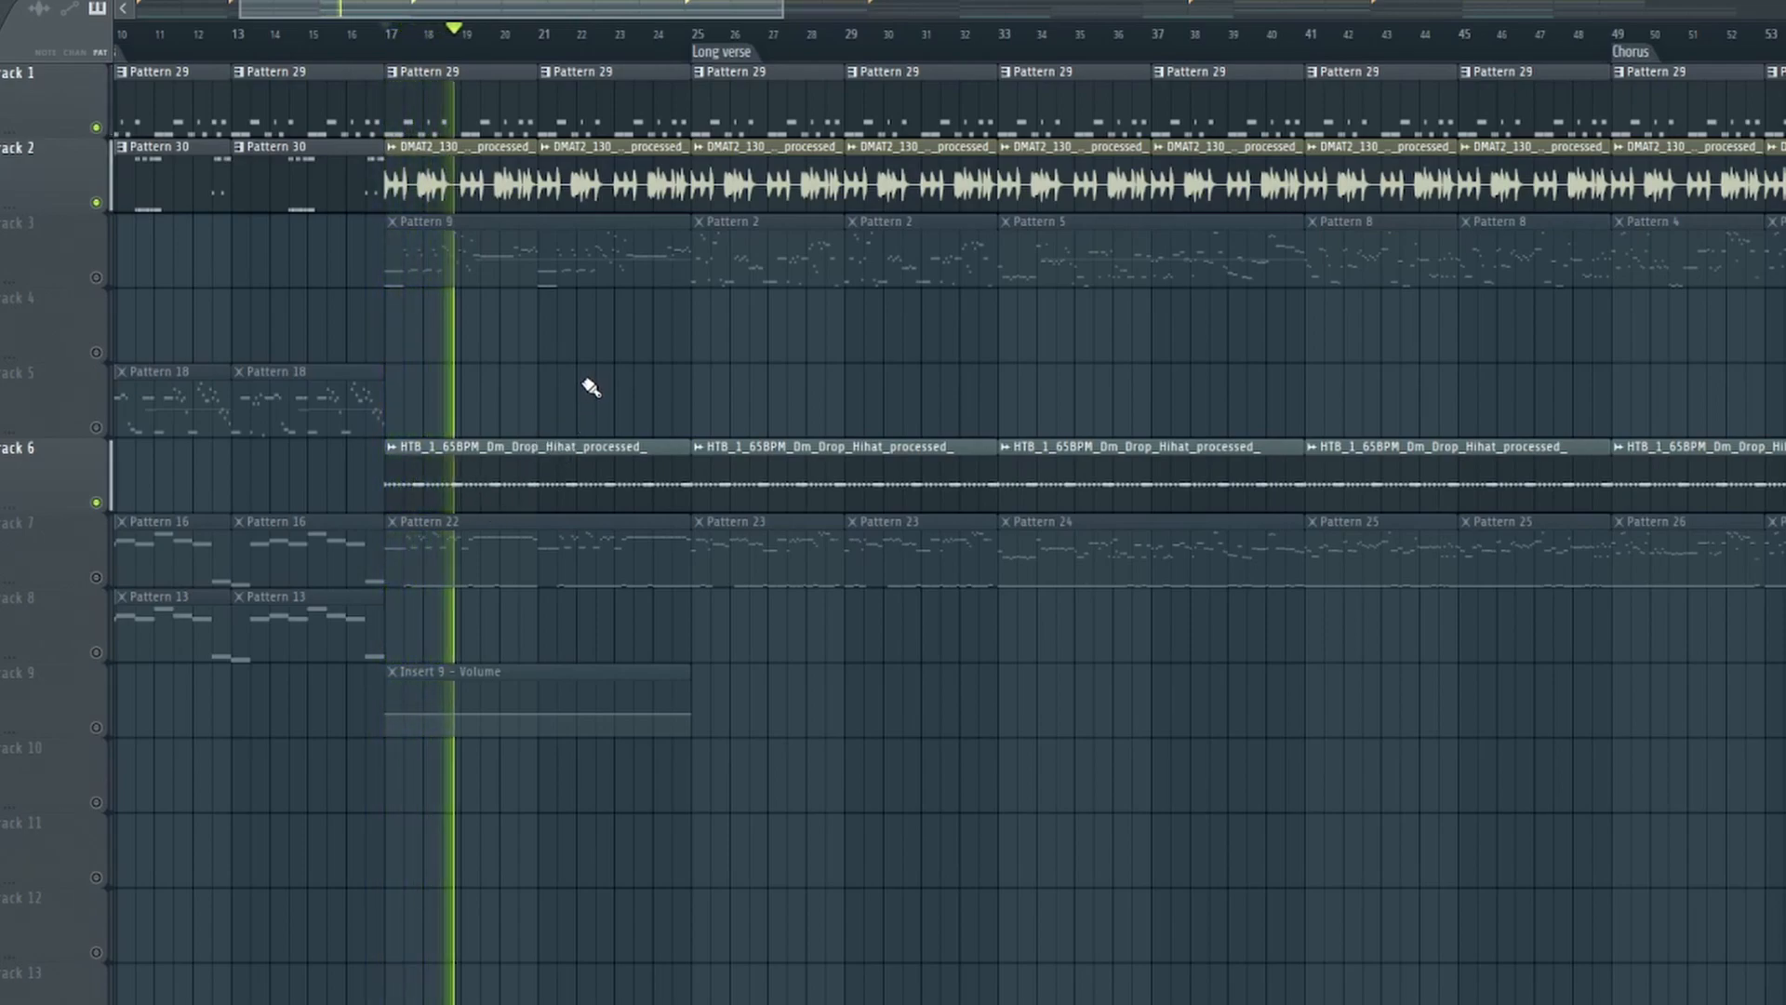
key(space)
- Solo Track 3, play Pattern 9 from bar 17 while following its Odin II notes in the piano roll, and close the editor
right_click(97, 276)
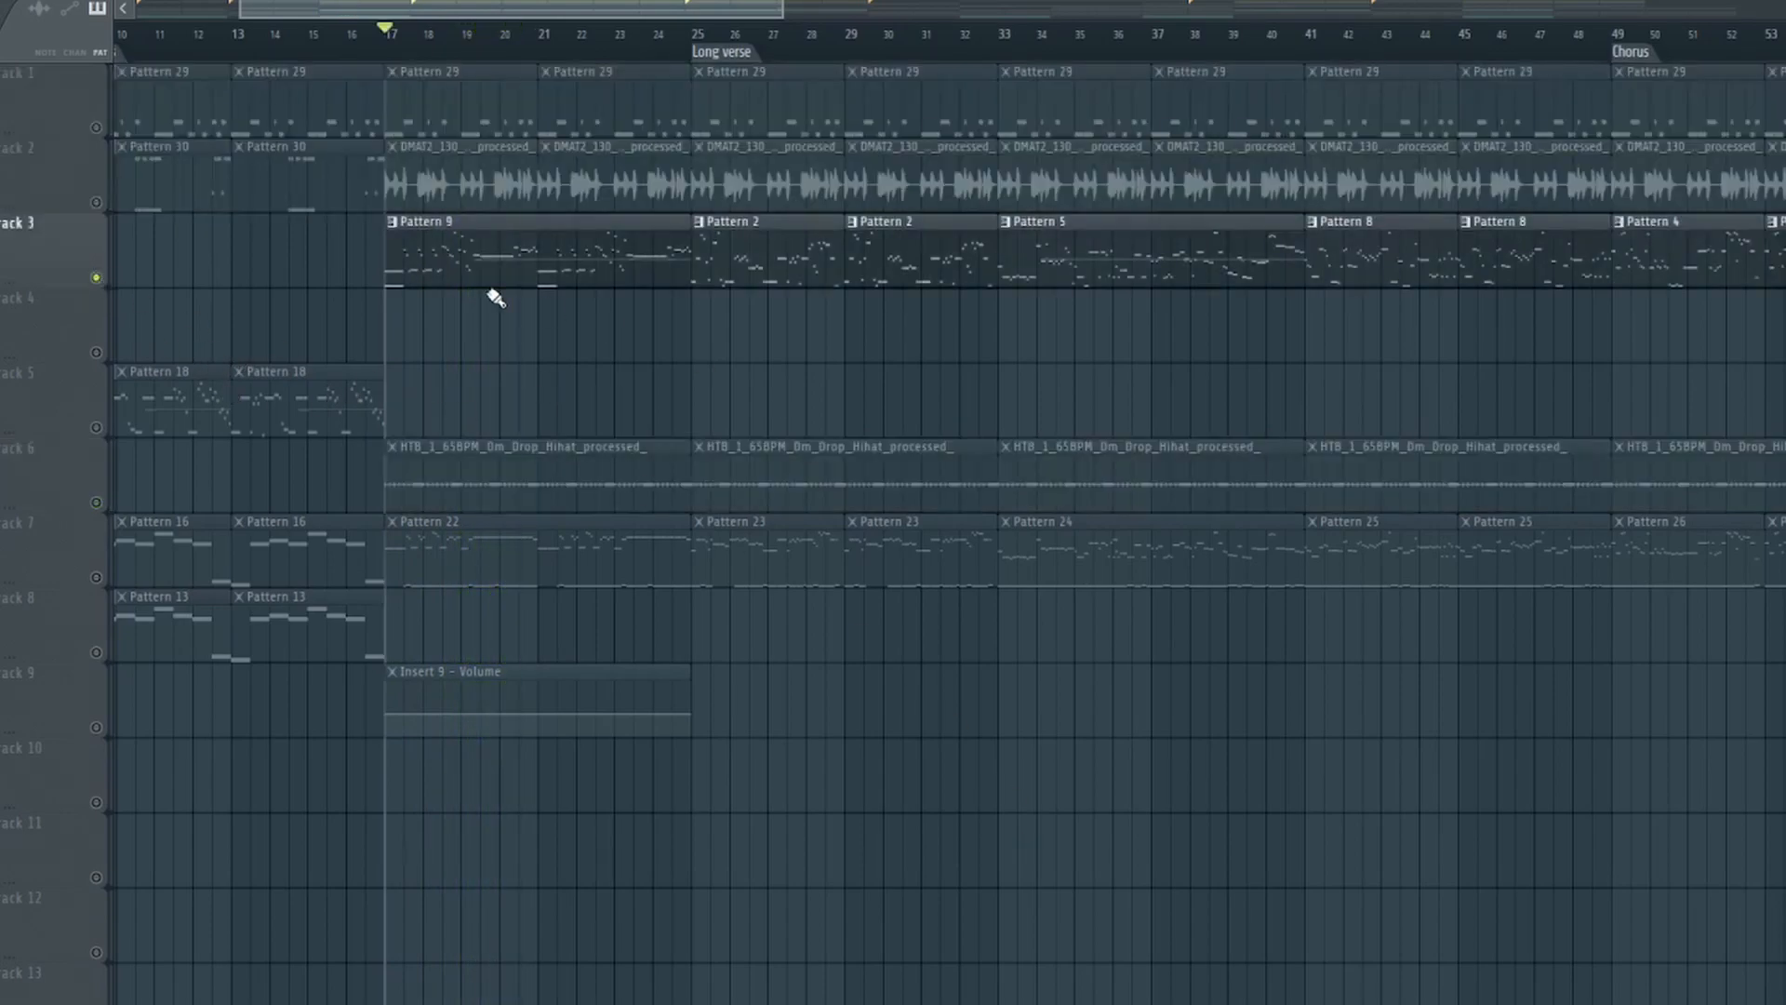
key(space)
drag(494, 9, 418, 13)
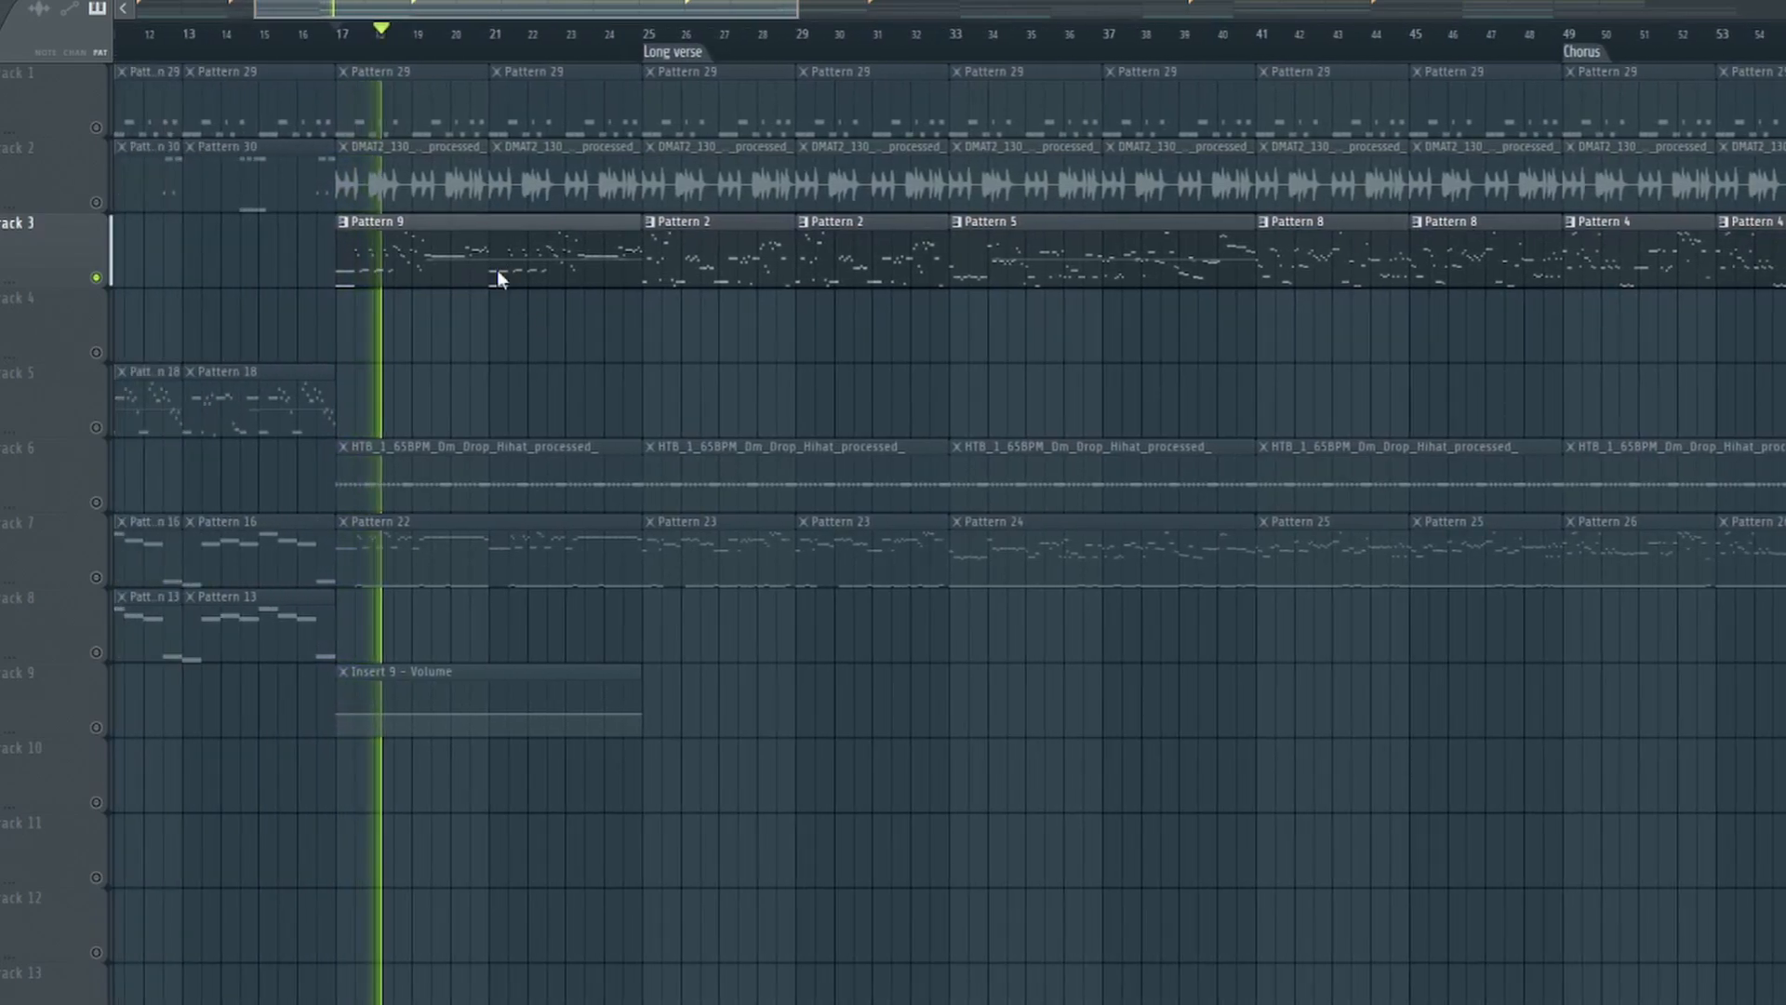
double_click(494, 267)
drag(754, 122, 539, 124)
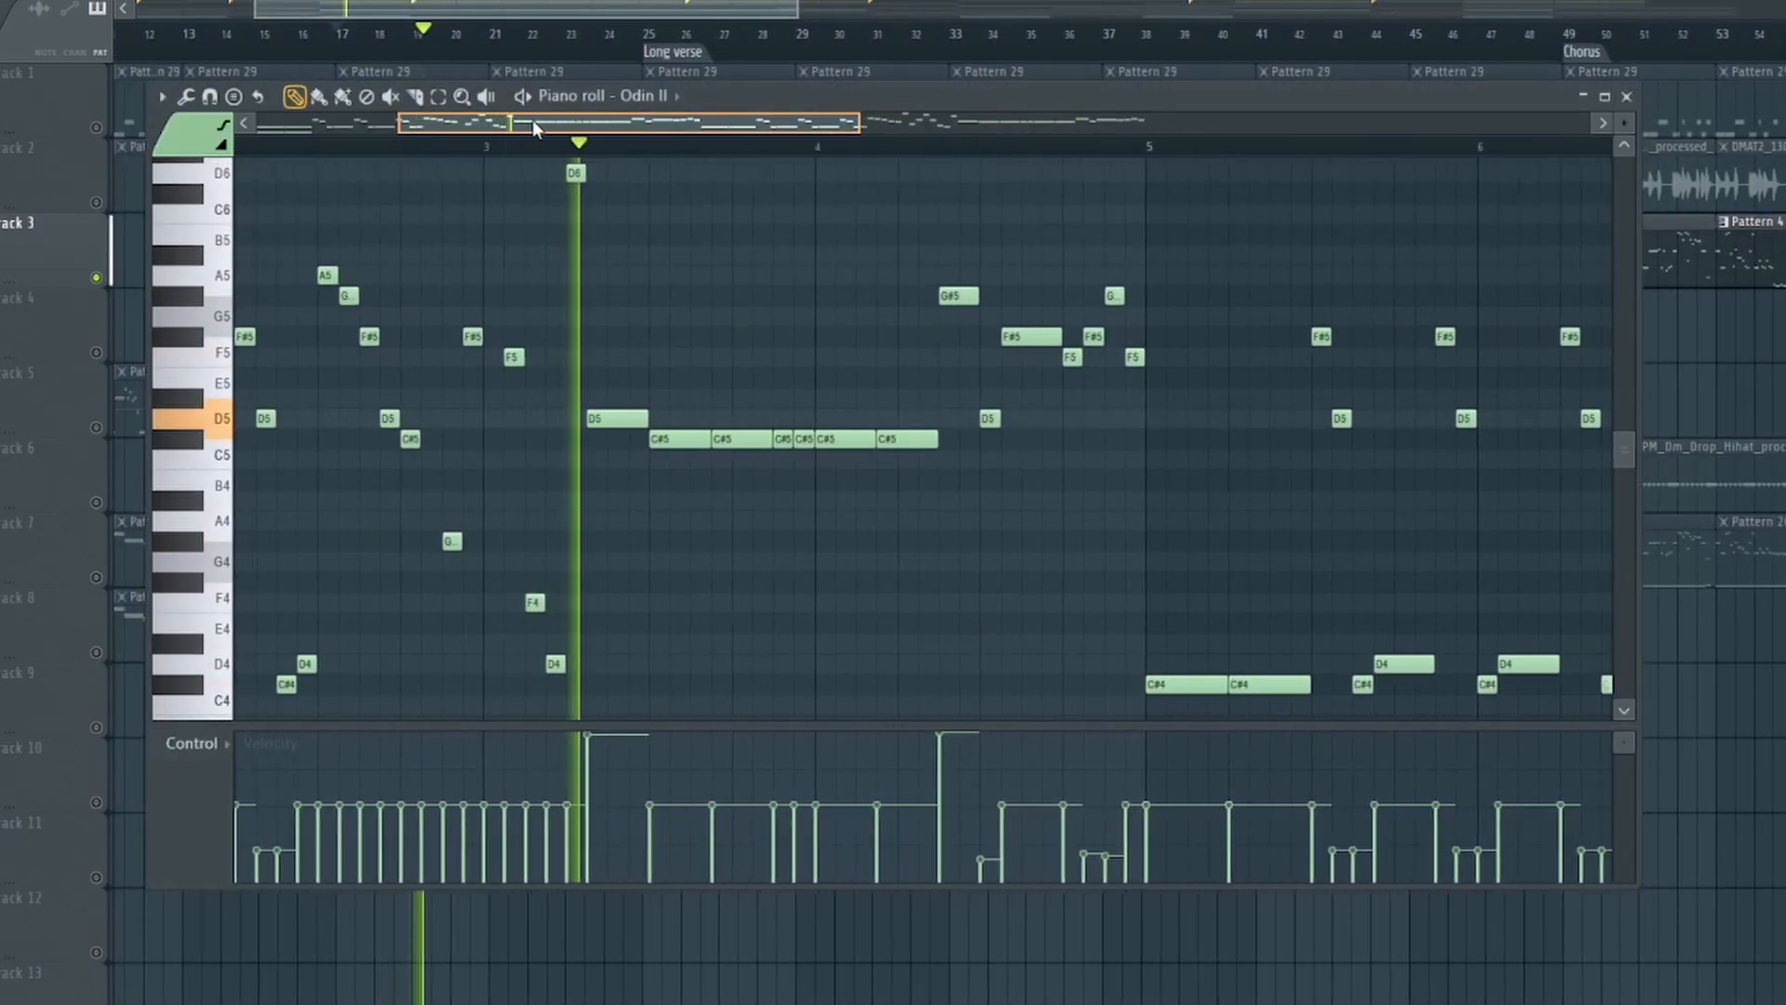
scroll(698, 147, down, 6)
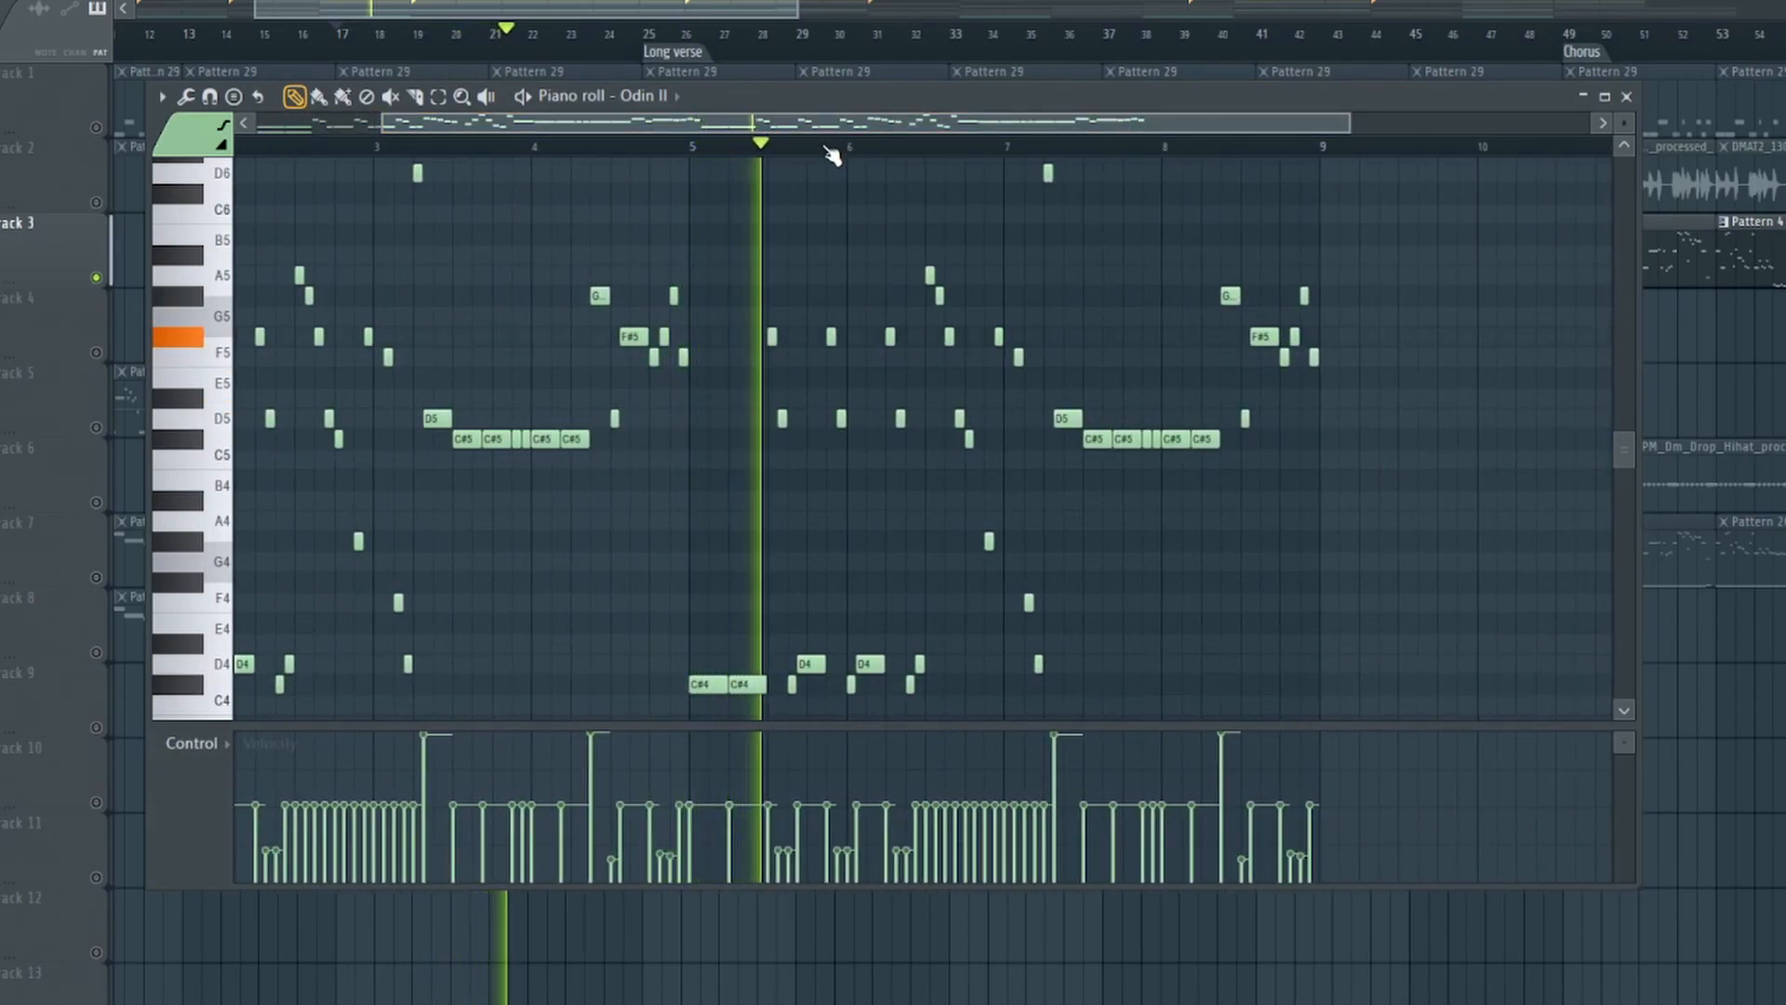
drag(831, 140, 1003, 131)
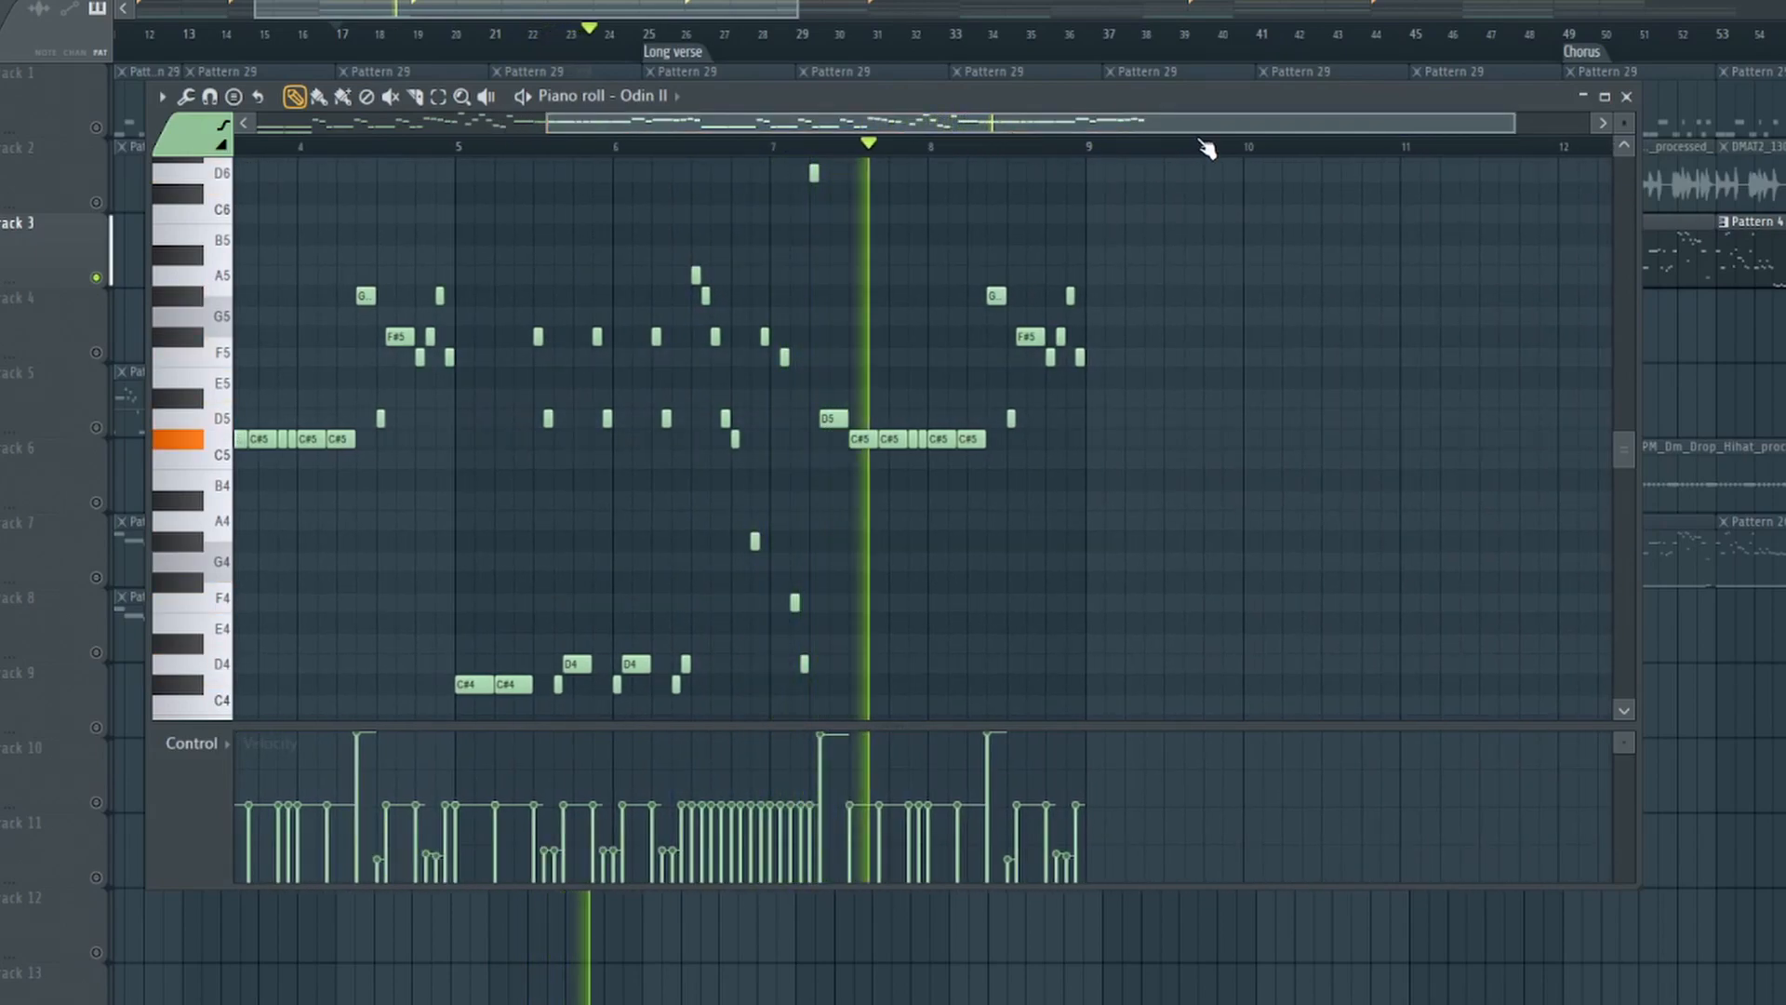
drag(1206, 129, 1252, 136)
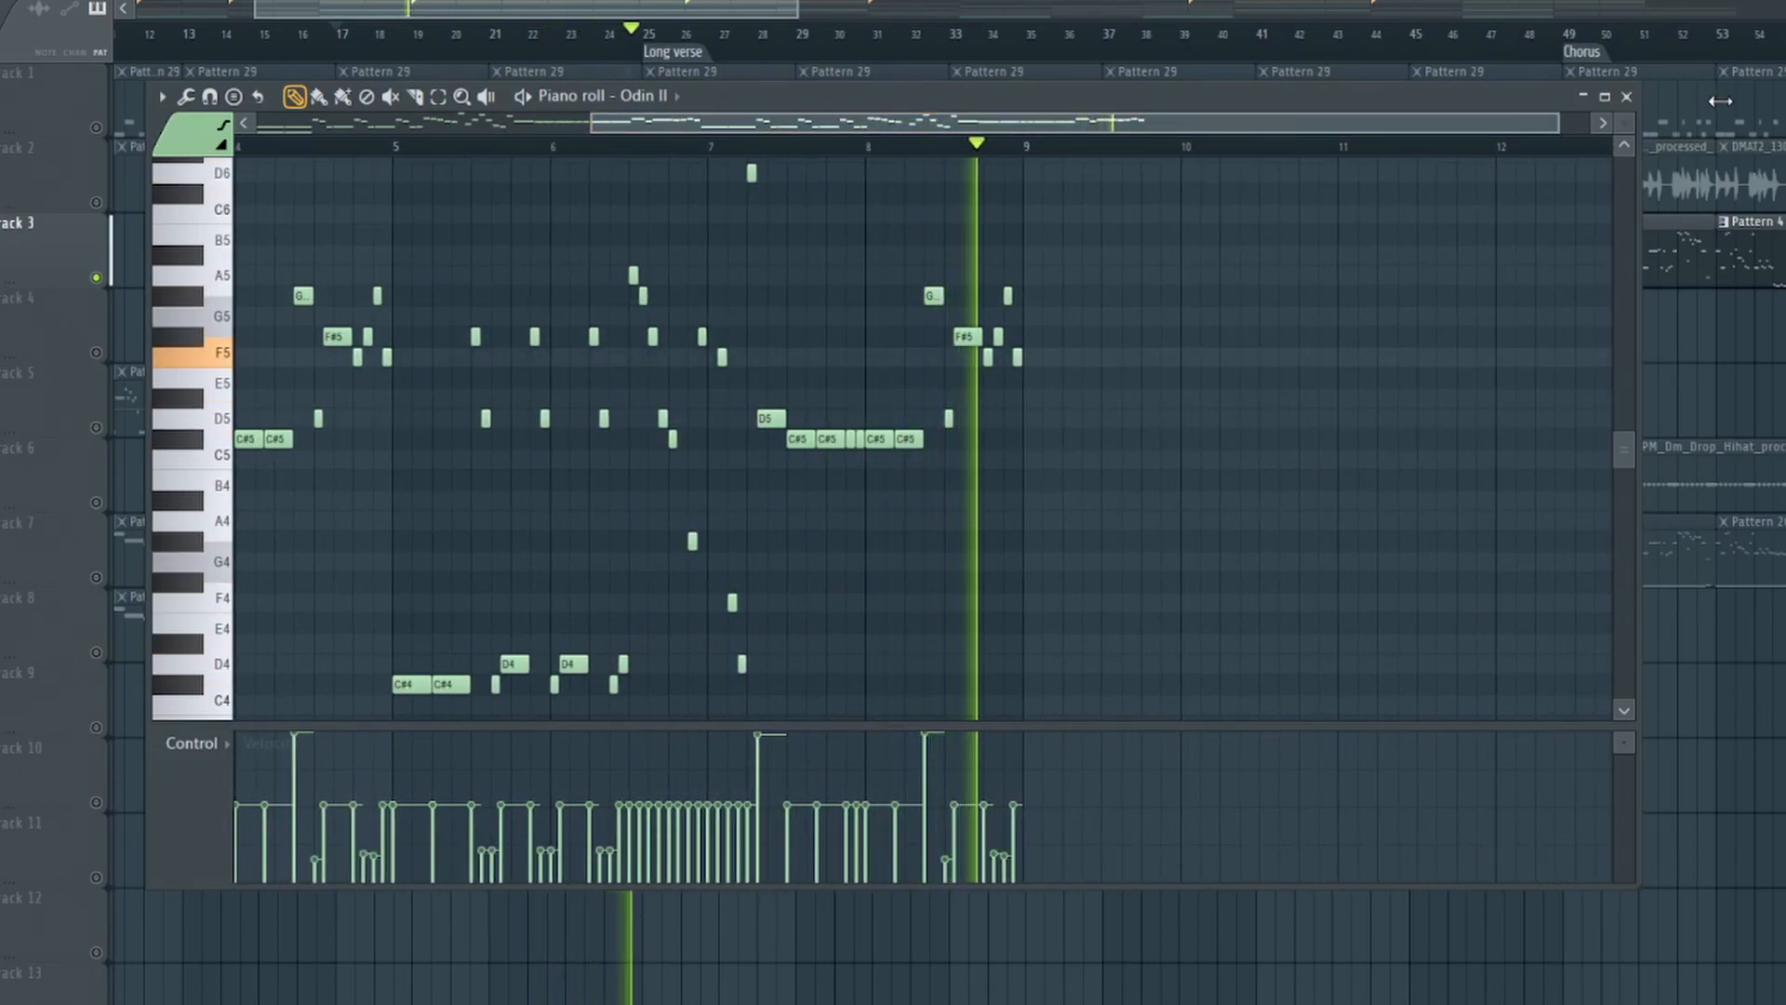
click(1624, 96)
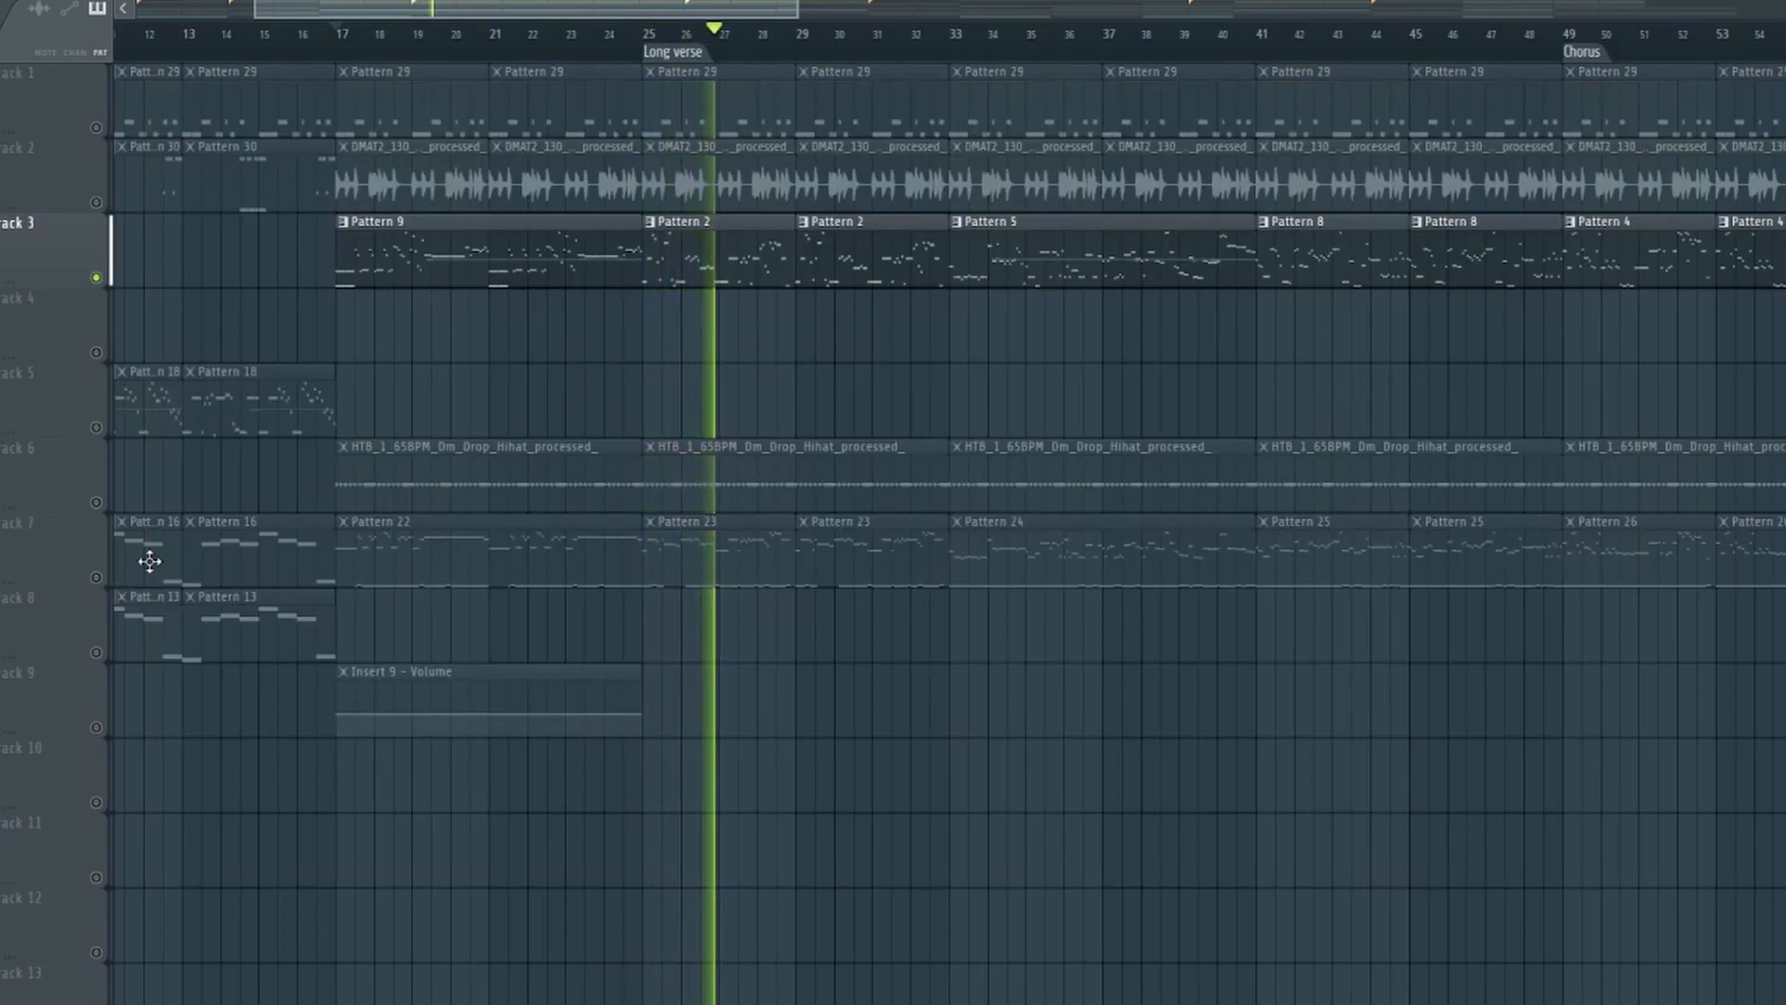
- Solo Track 7, play Pattern 23 from bar 25, view its Kraken Hybrid notes in the piano roll, and stop playback
drag(684, 15, 661, 68)
key(space)
right_click(96, 578)
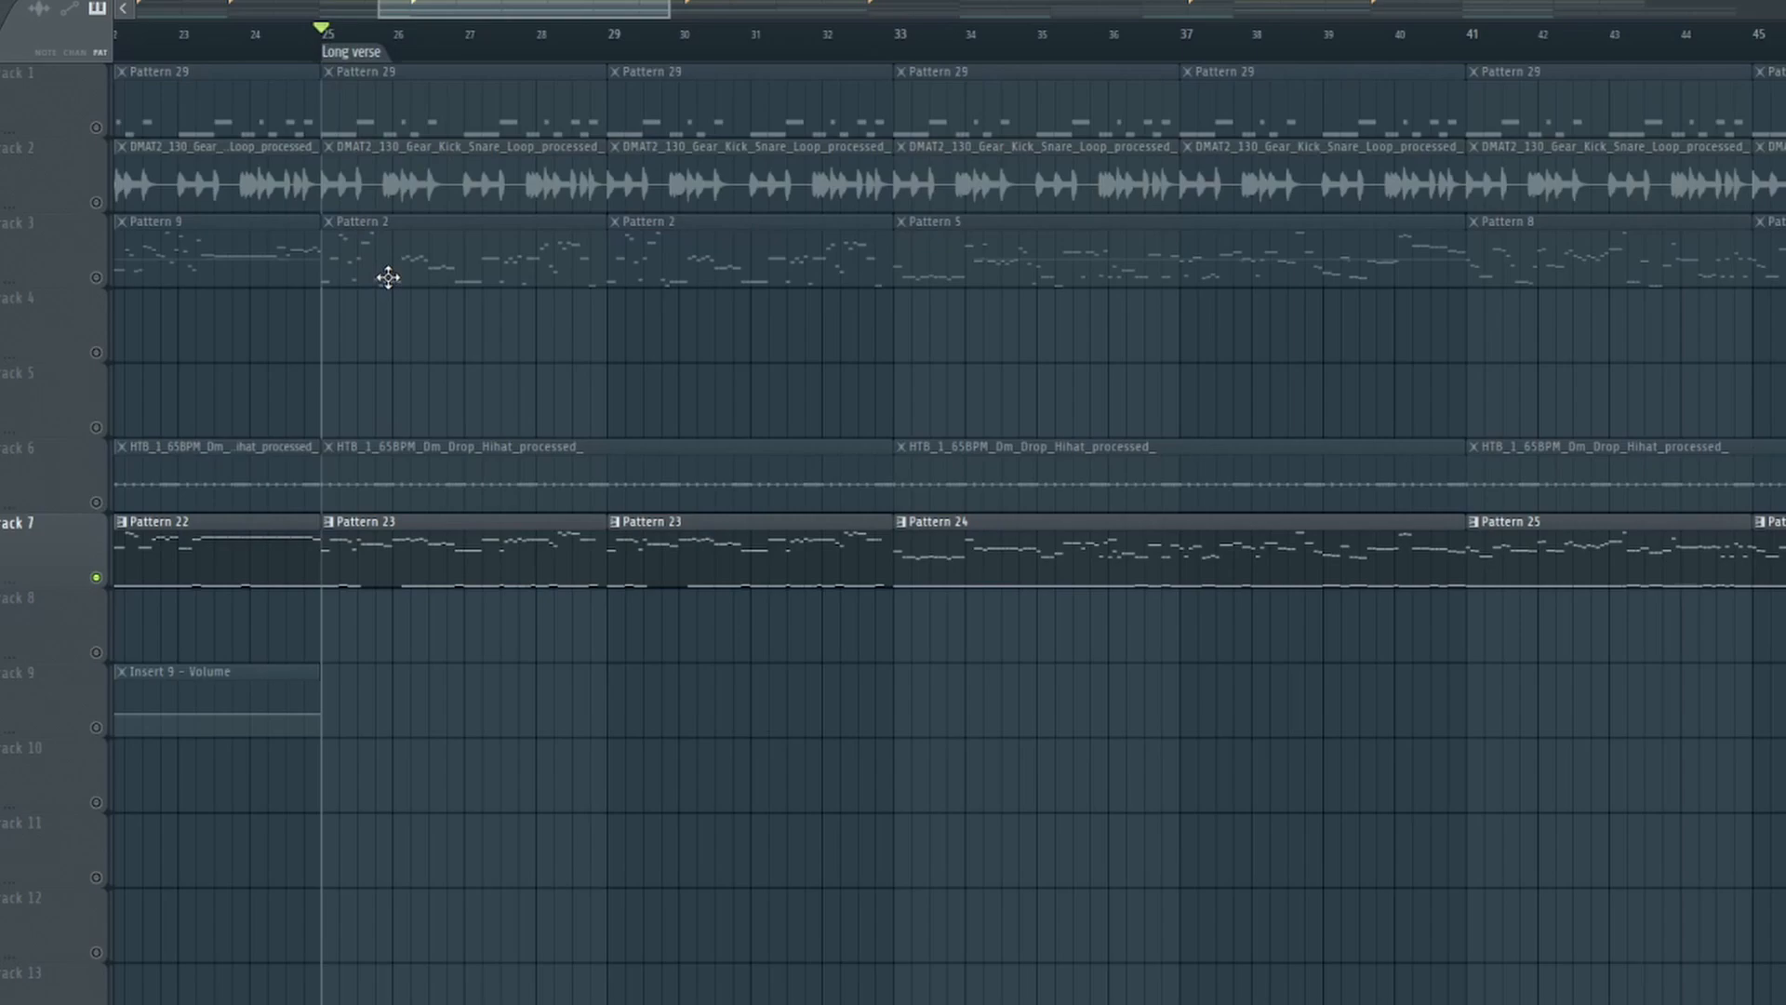
key(space)
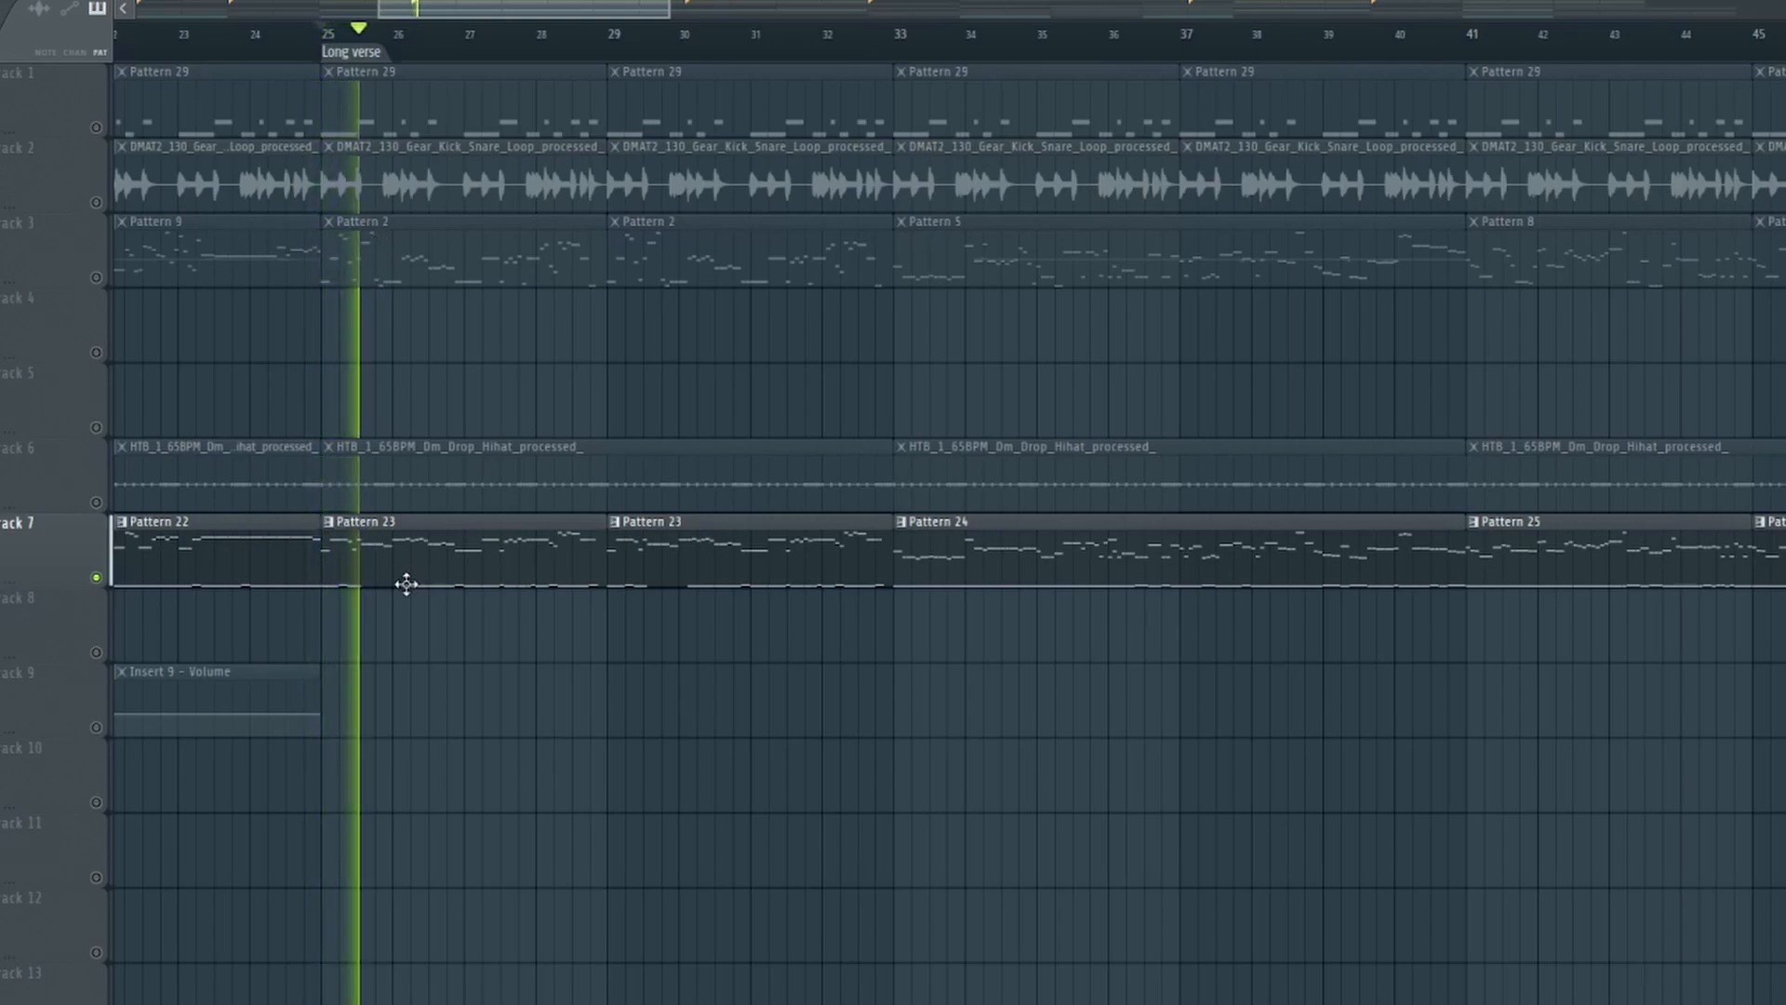
double_click(409, 586)
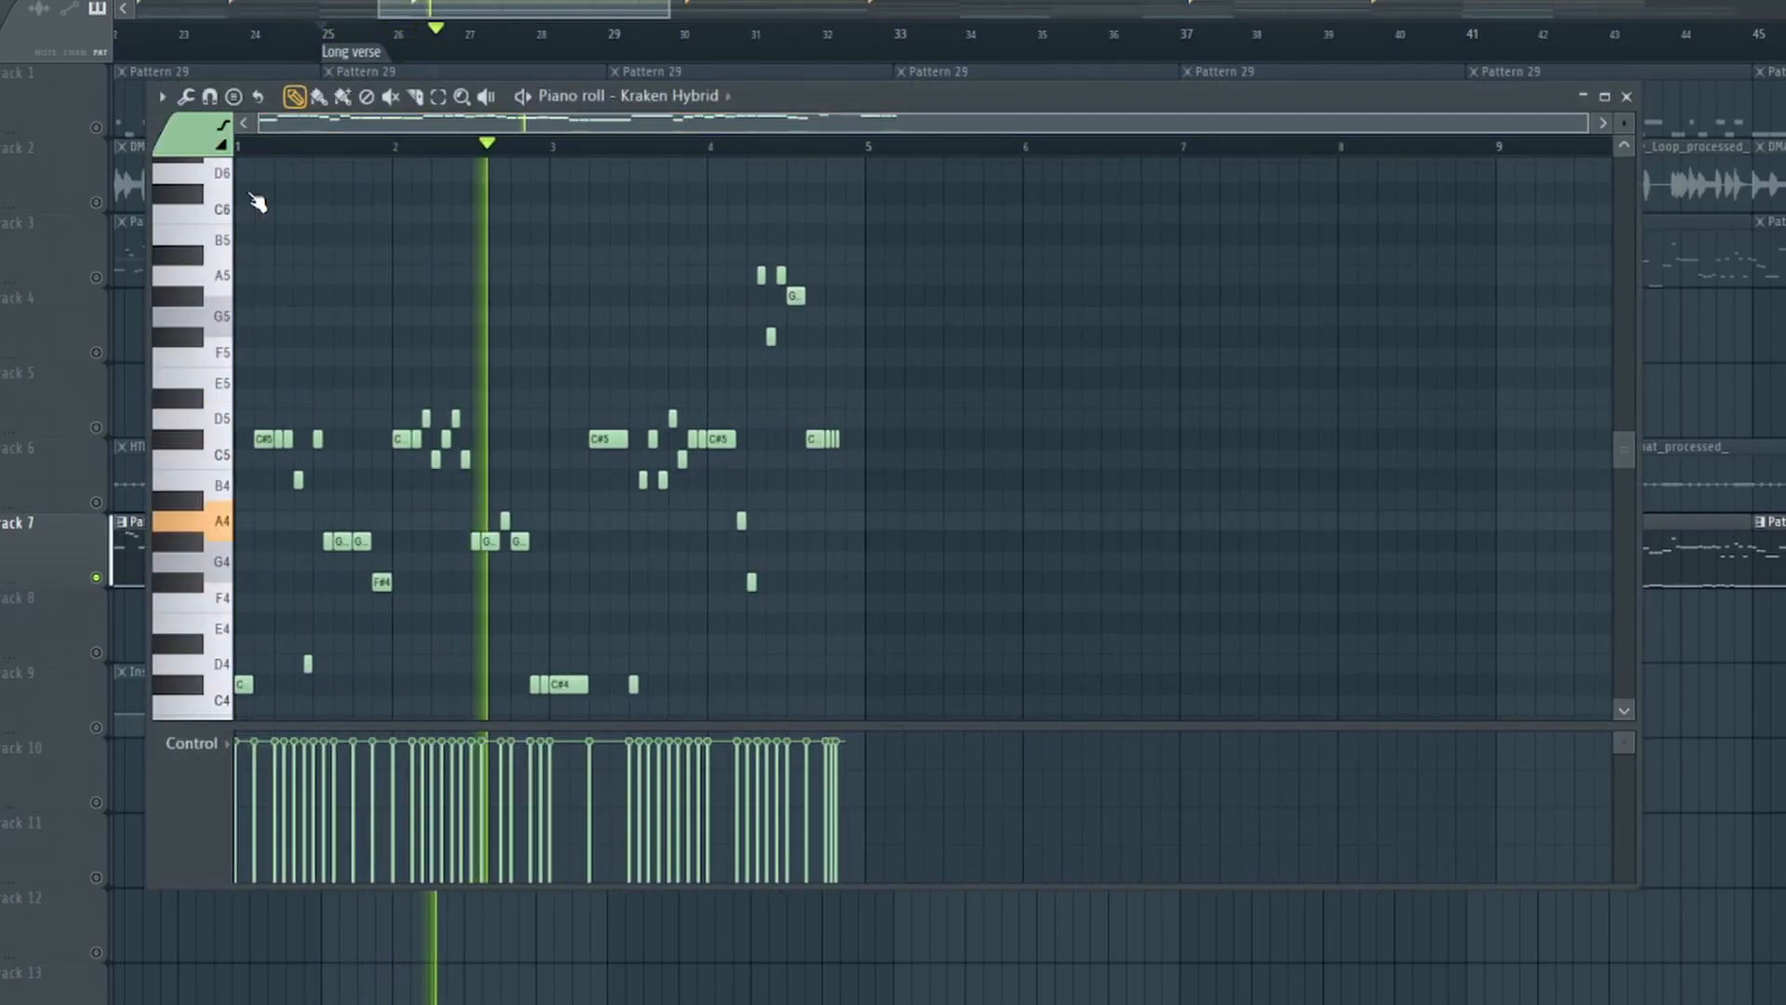
click(1627, 96)
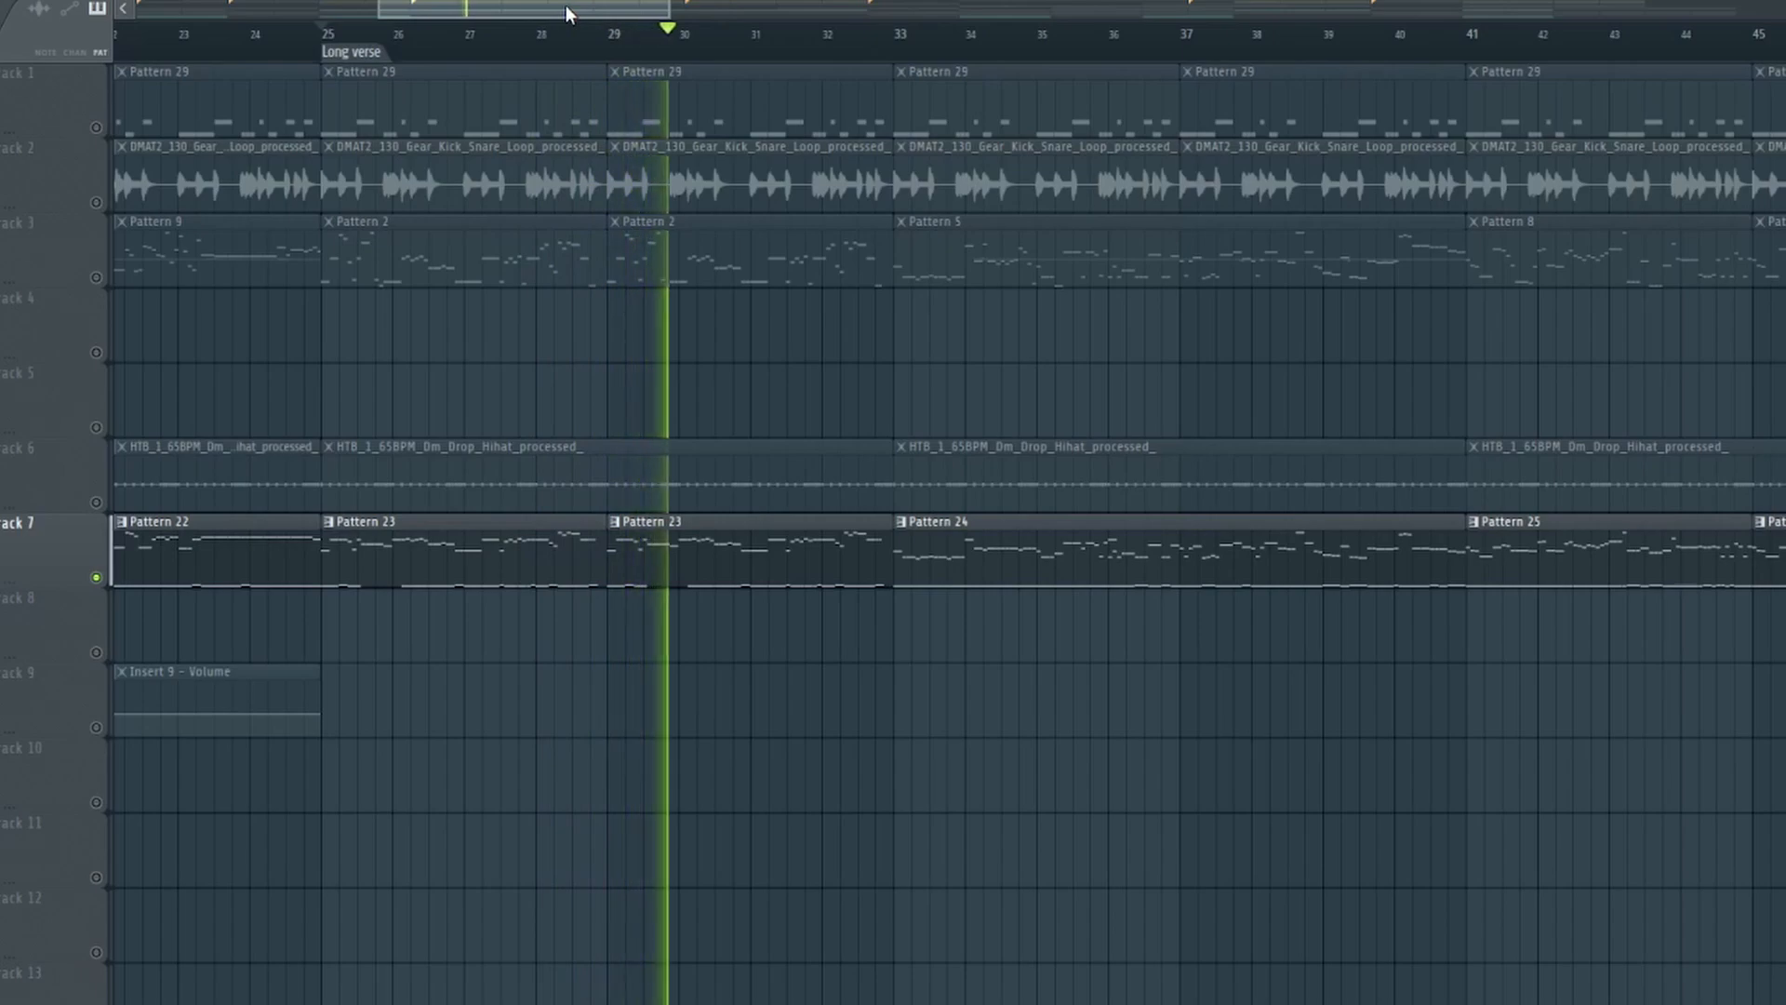
key(space)
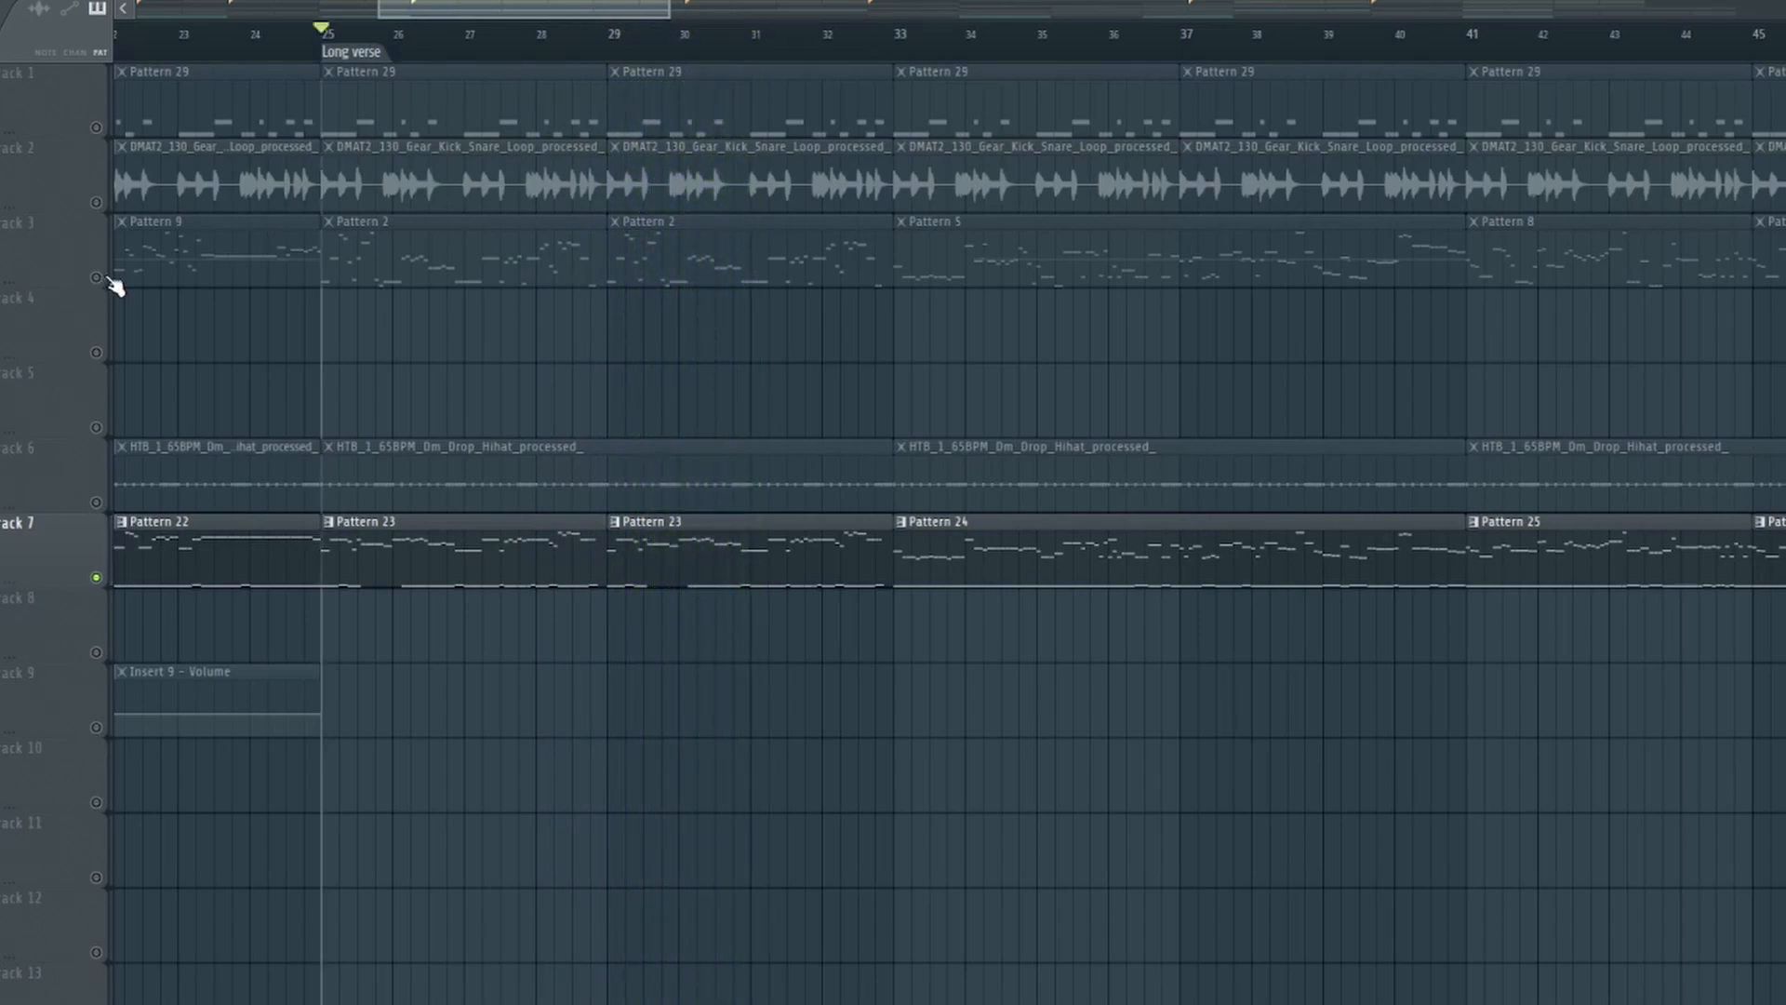
- Enable Track 3 alongside Track 7, play both from the Long verse marker at bar 25, and stop playback
click(108, 279)
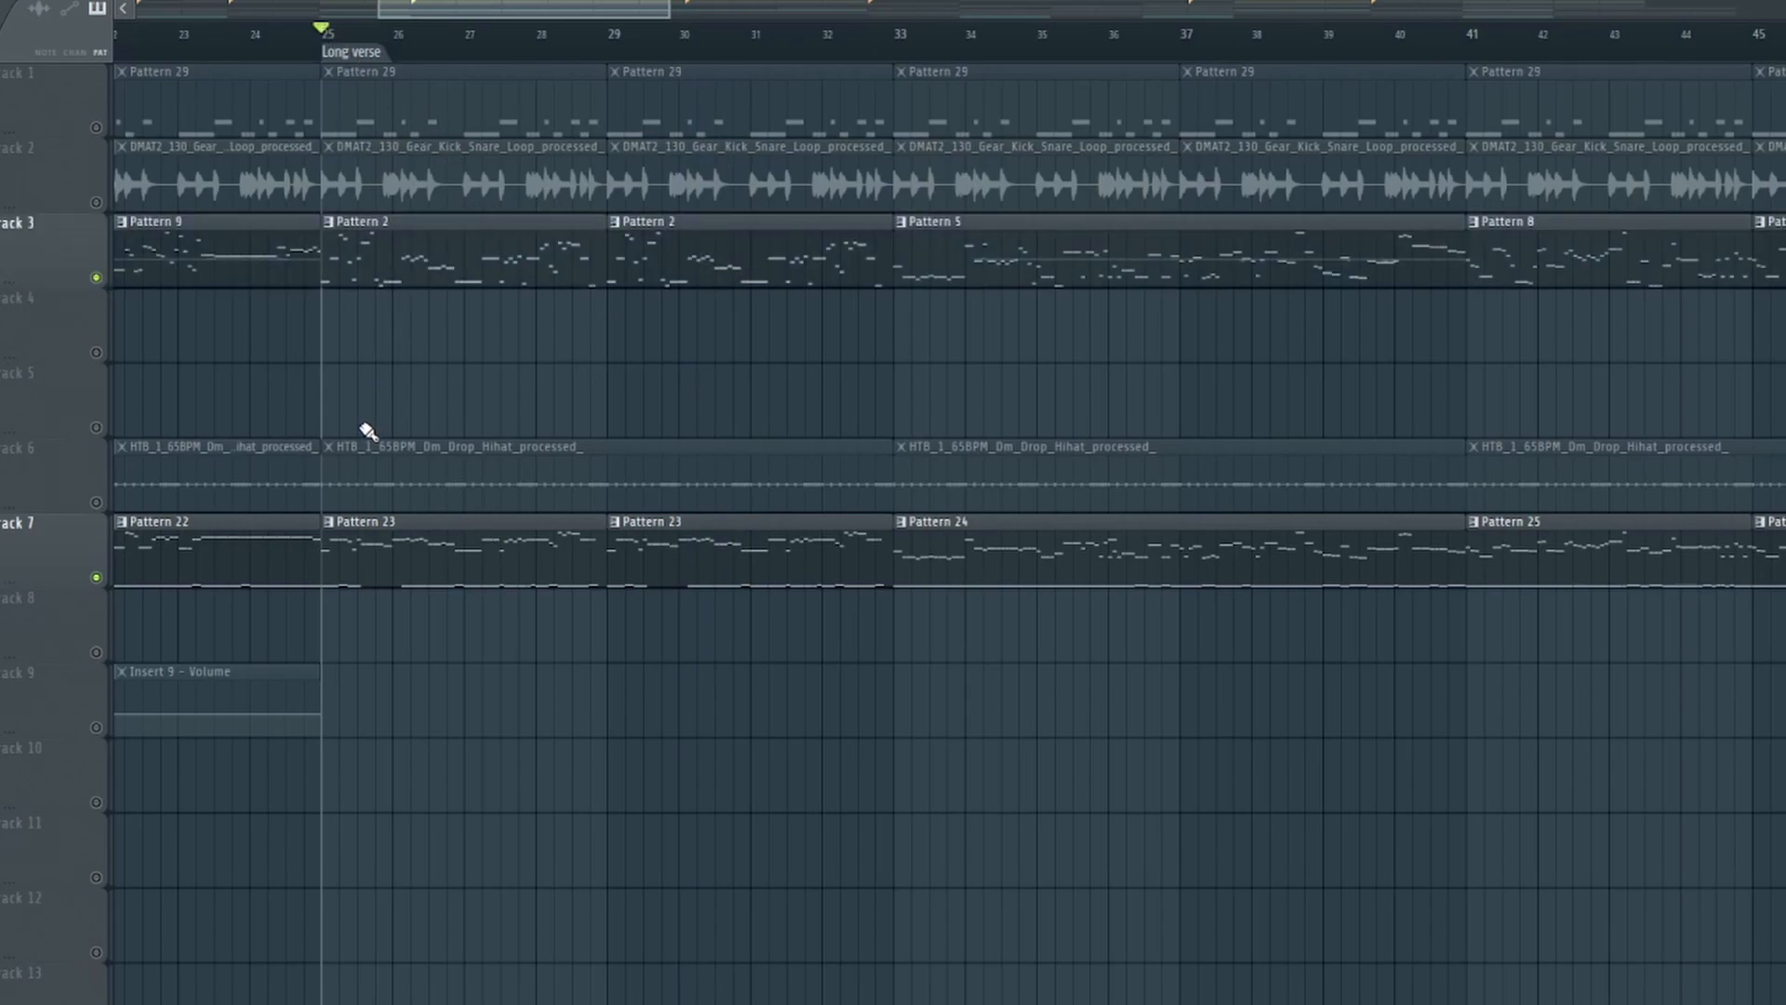
key(space)
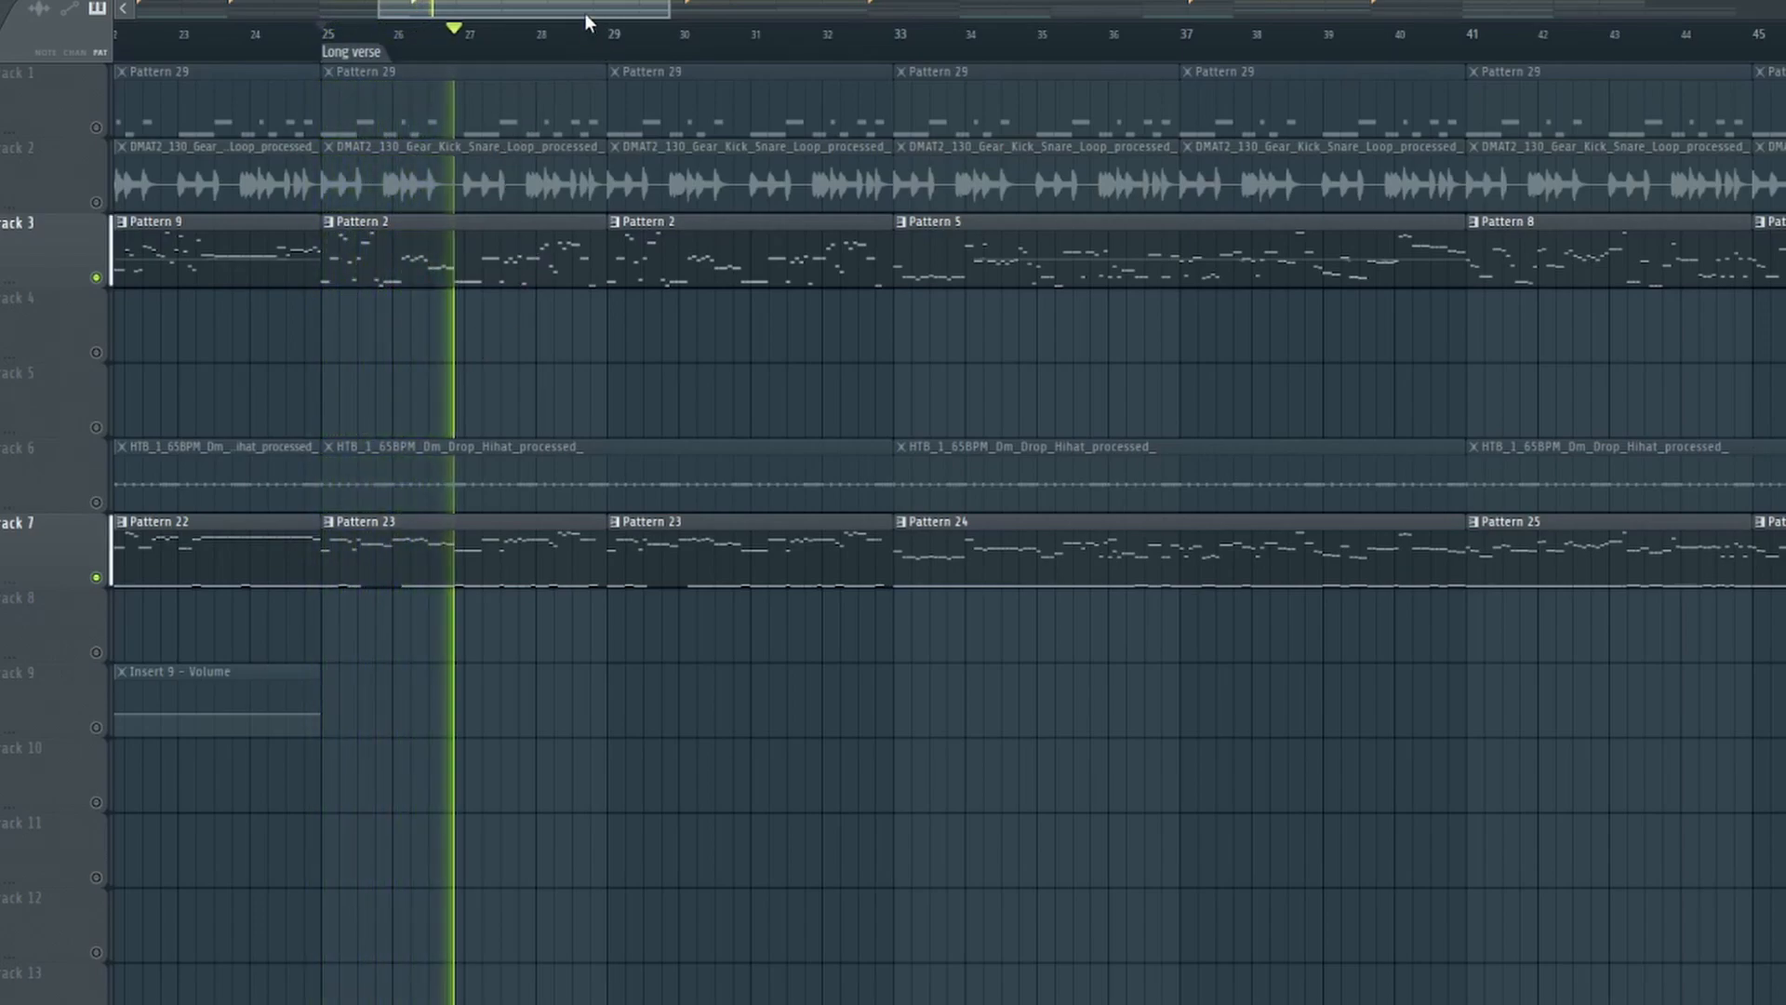
key(space)
- Turn all tracks back on and set the playback position to the Bass & Drum break at bar 65
drag(584, 13, 635, 13)
click(584, 41)
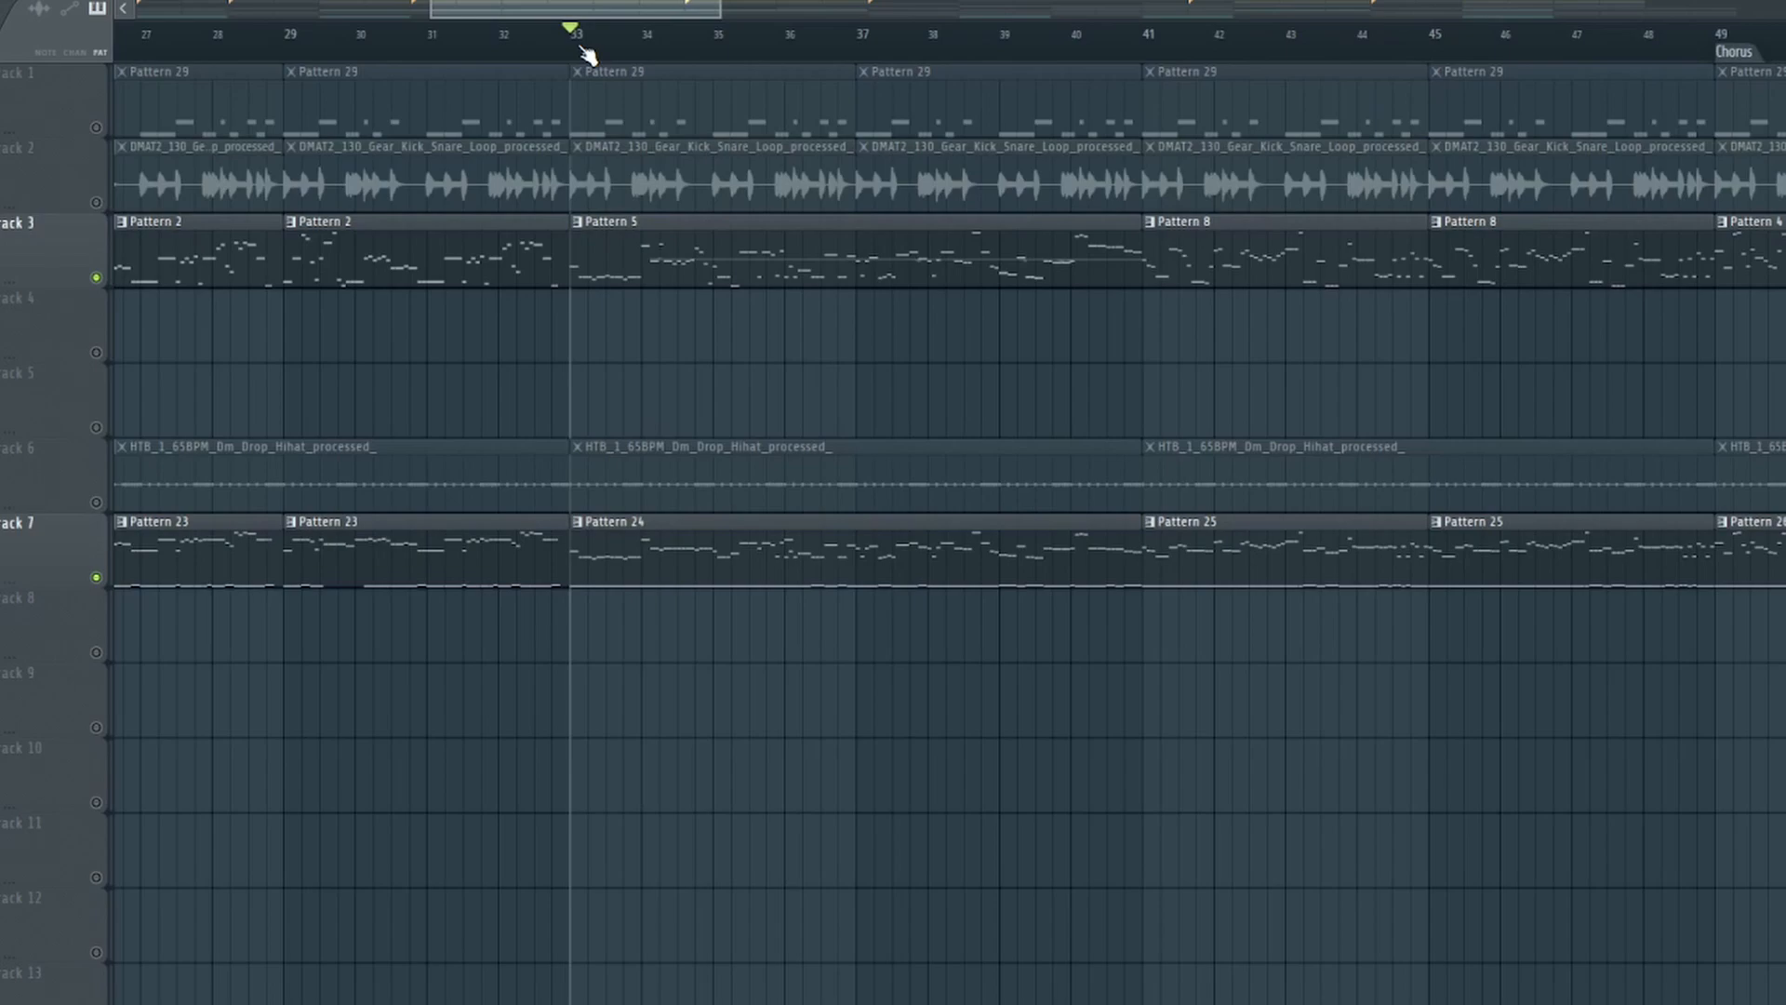
right_click(98, 578)
drag(633, 36, 925, 48)
click(929, 51)
scroll(1023, 74, right, 3)
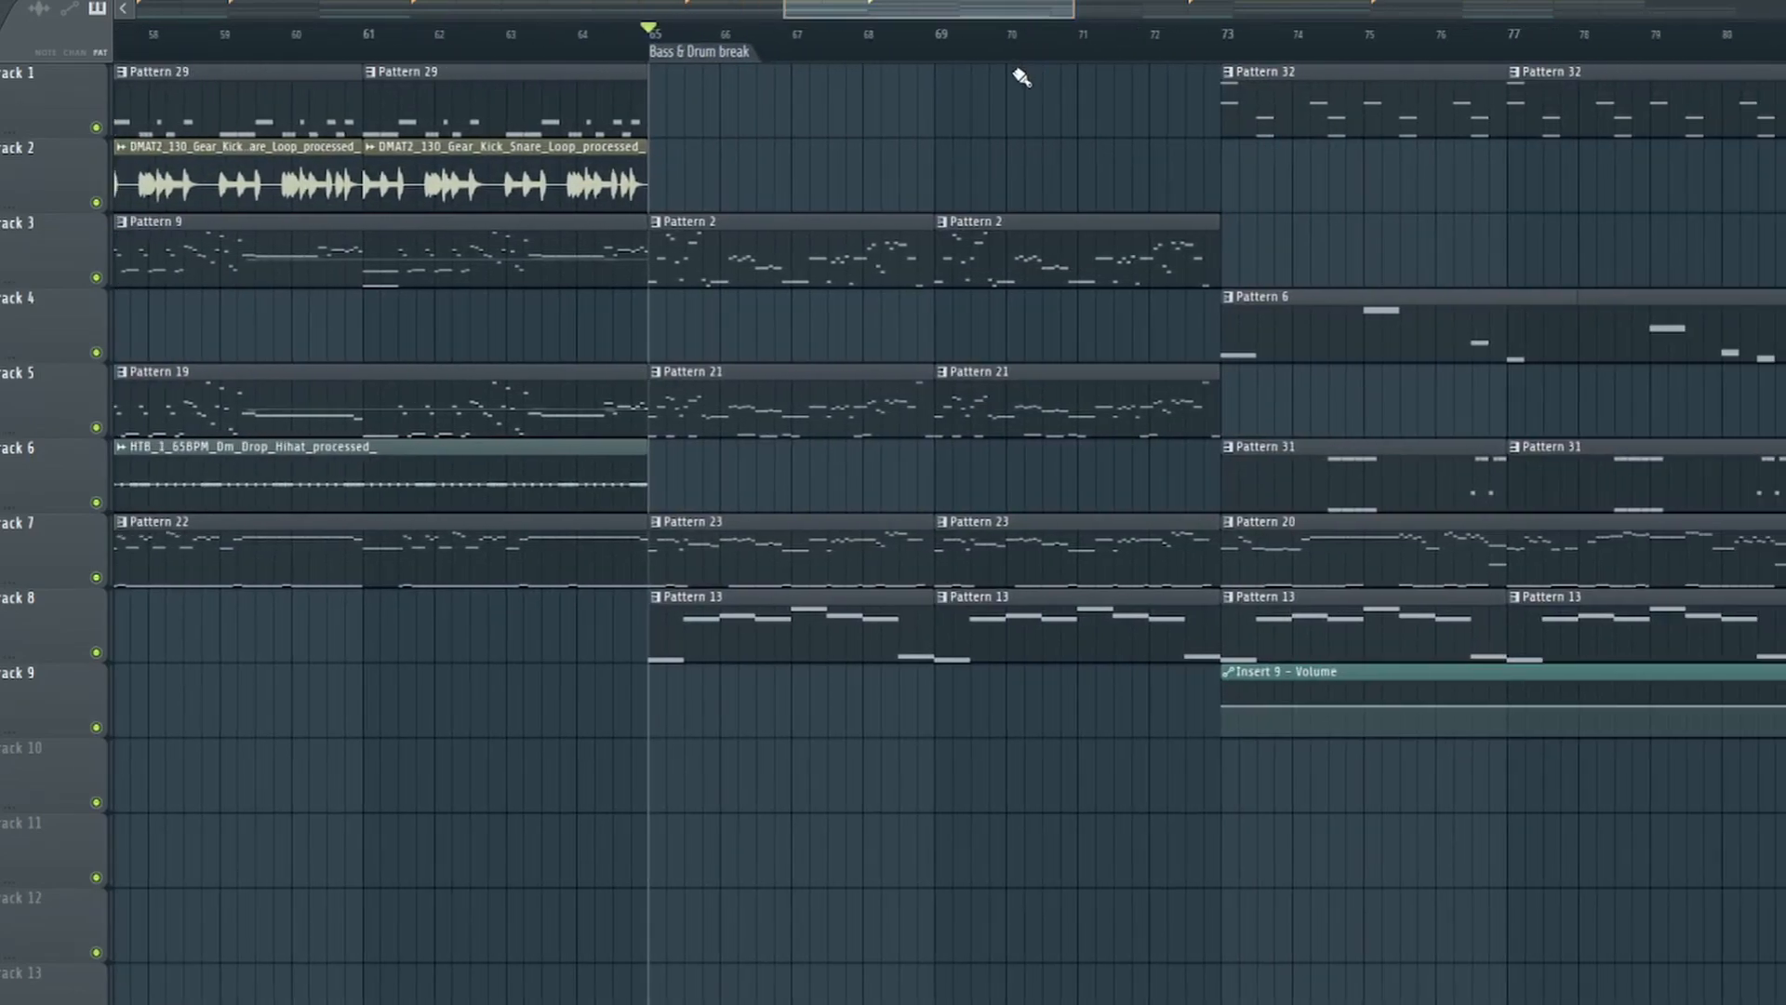
key(space)
key(space)
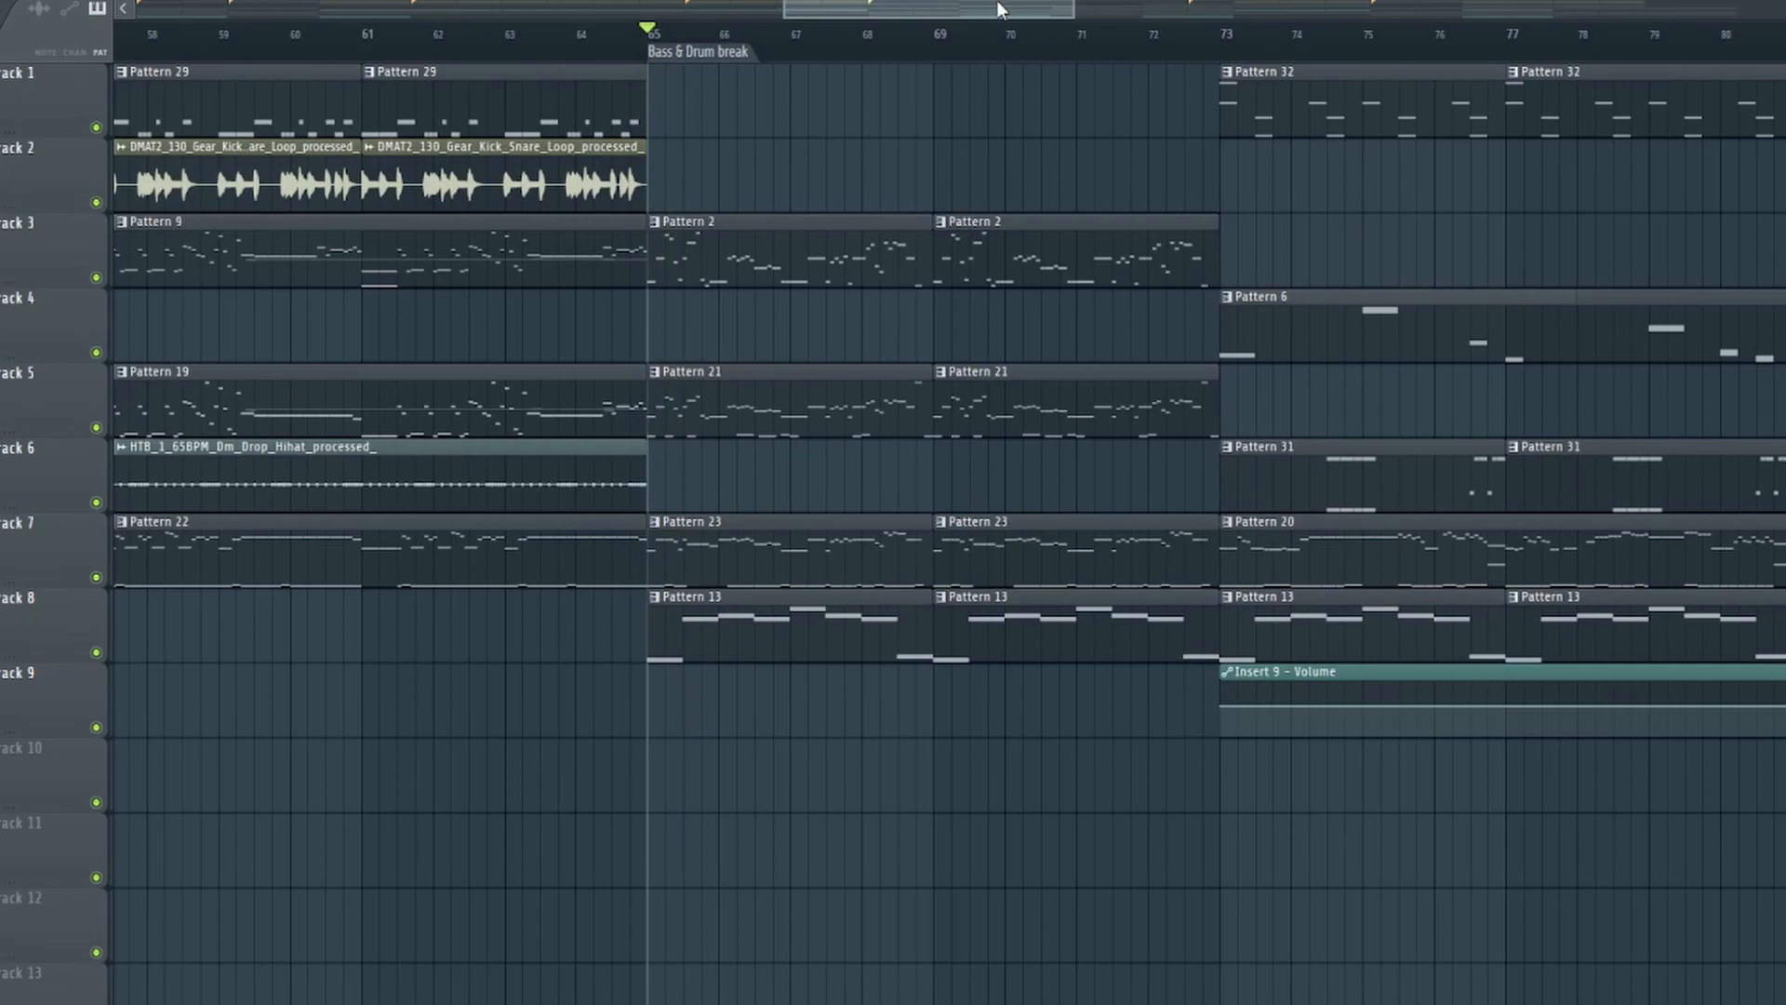
- Play the full arrangement from bar 73, follow Track 7's Pattern 20 Kraken Hybrid notes in the piano roll, and close the editor
scroll(1024, 9, right, 4)
click(850, 35)
key(space)
drag(934, 15, 968, 19)
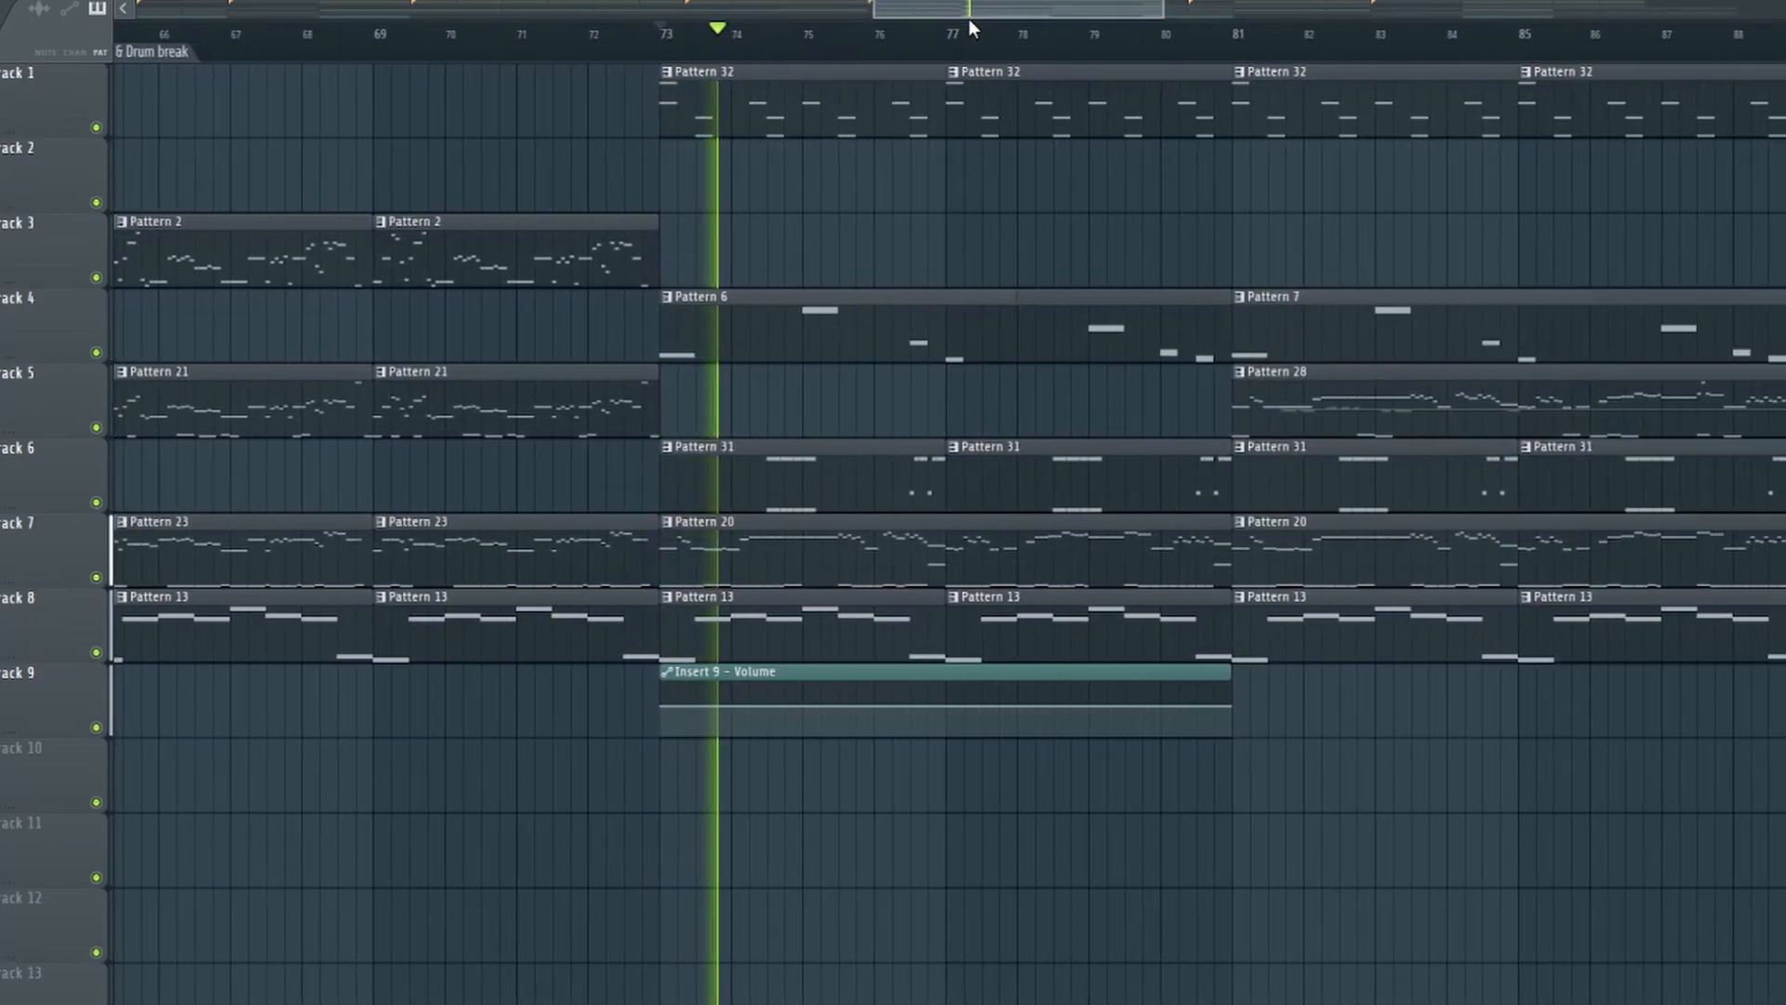
double_click(790, 554)
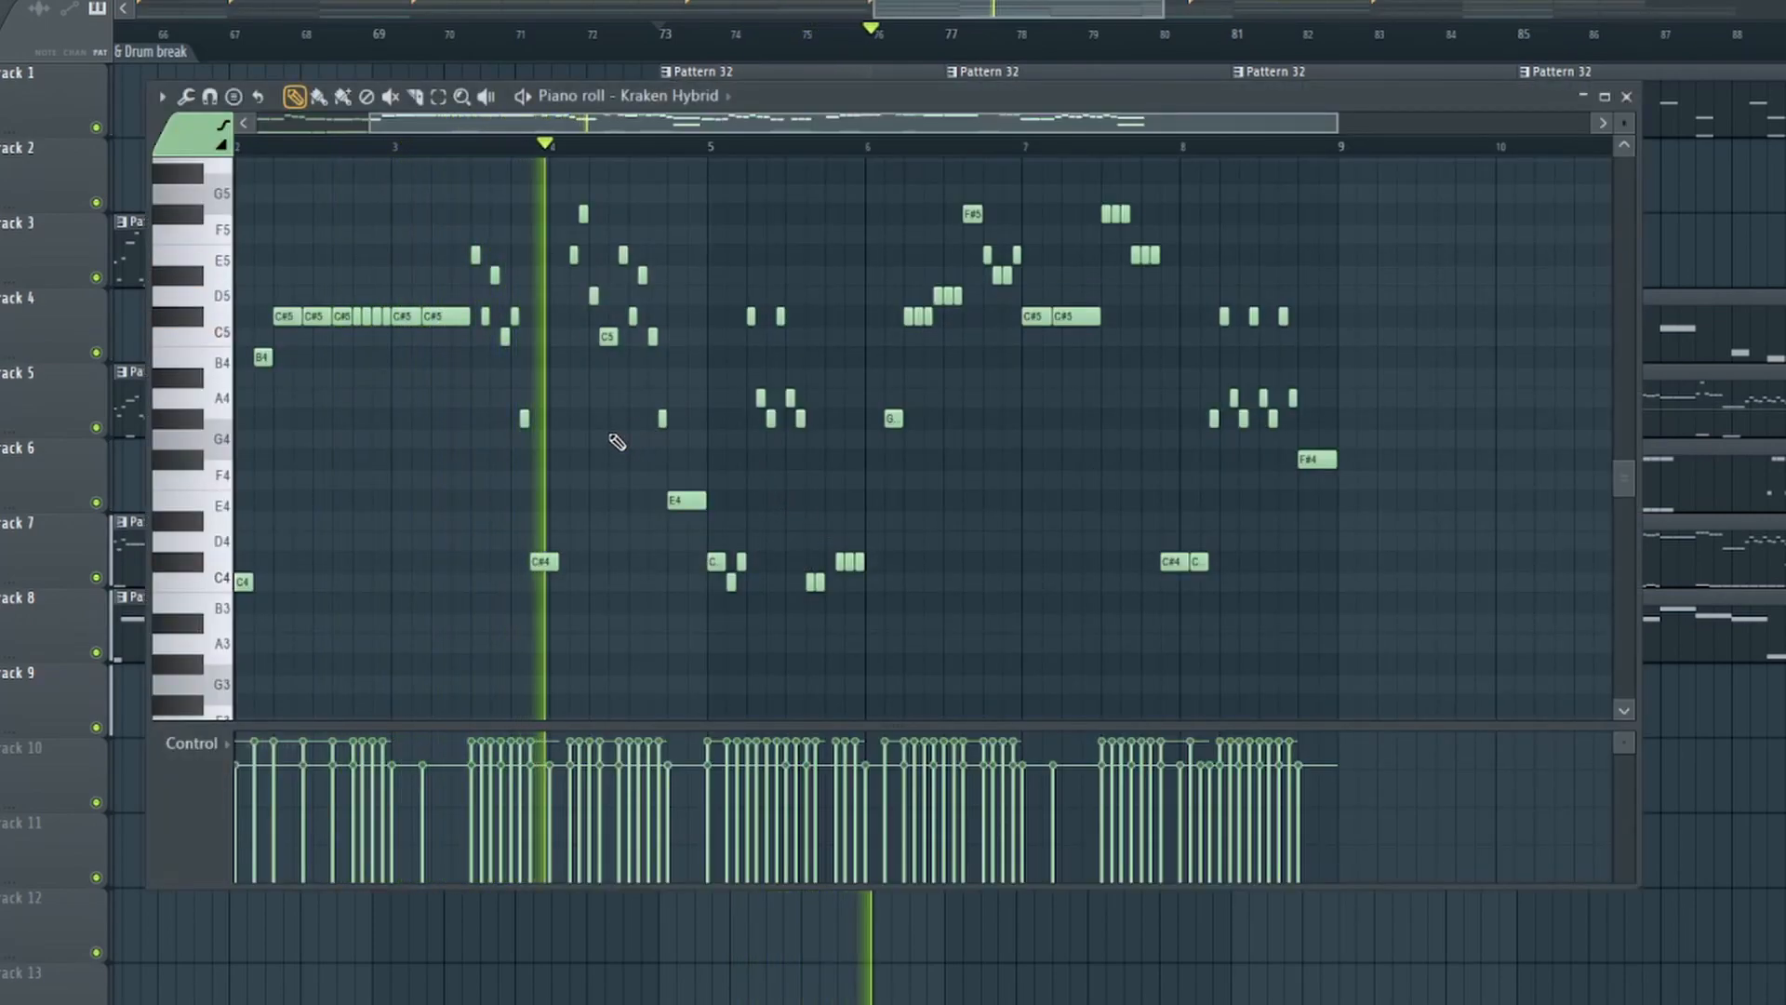
scroll(614, 443, down, 10)
scroll(609, 443, up, 10)
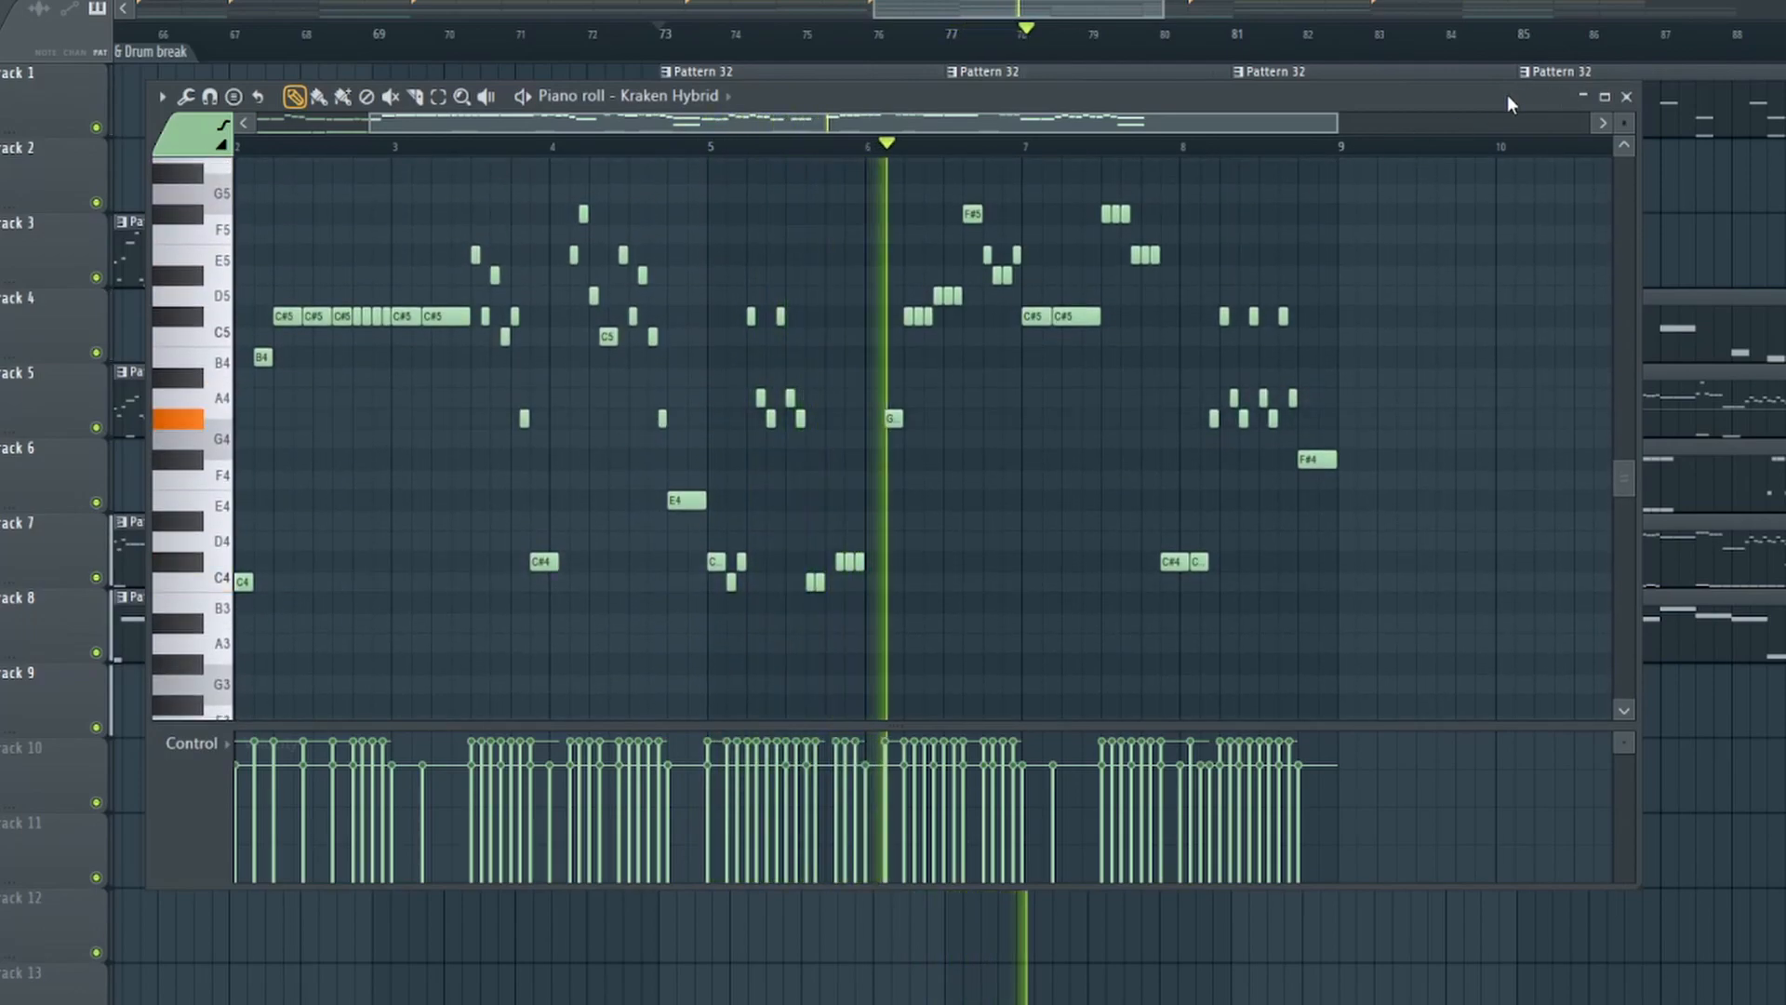
drag(1240, 127, 1257, 128)
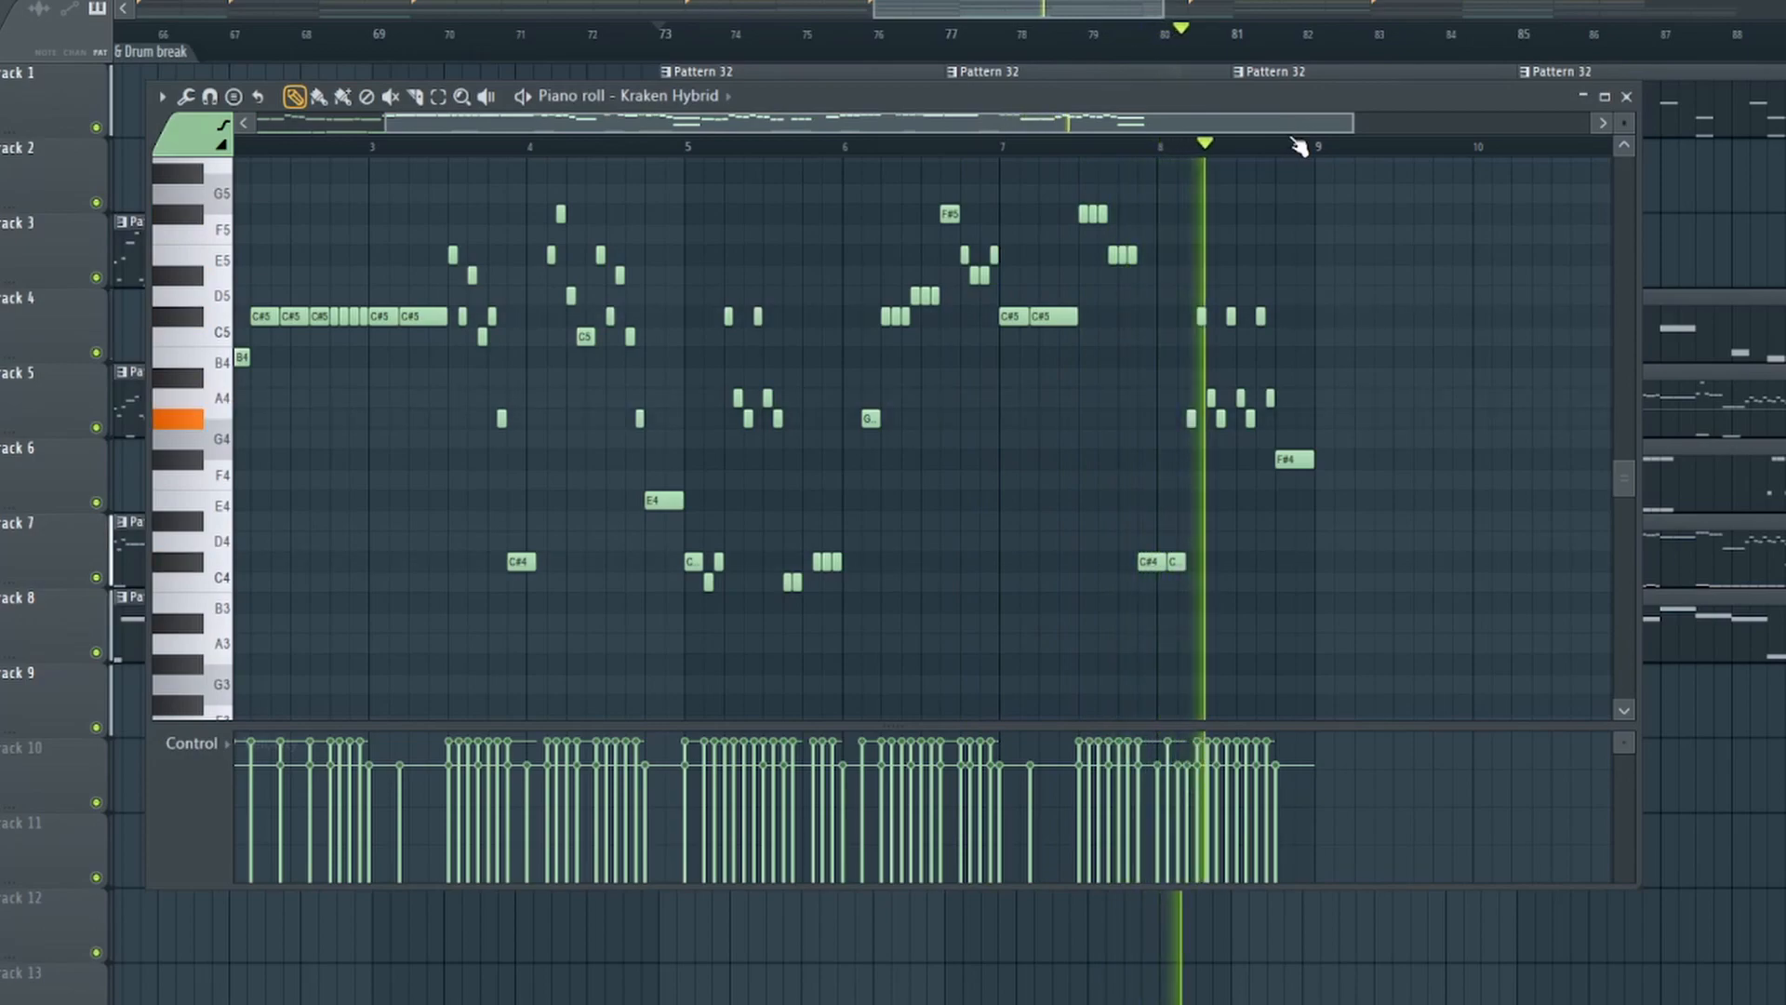
click(1630, 98)
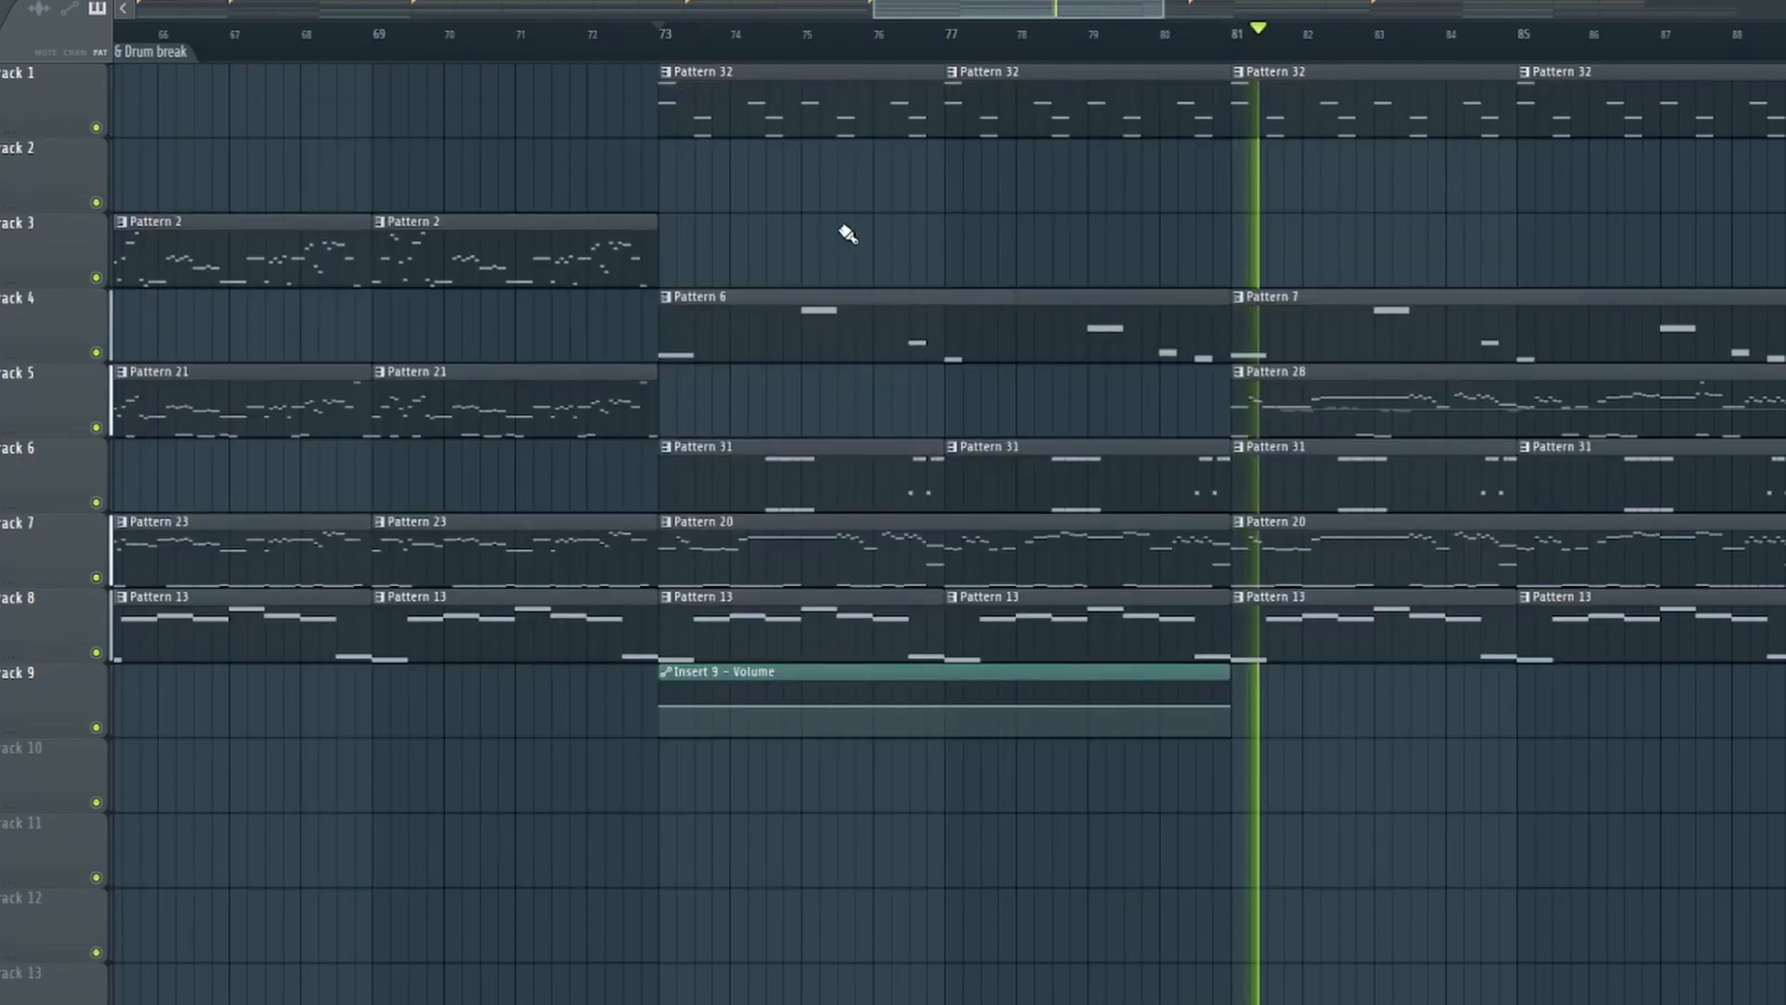
- Open Track 5's Pattern 28 Ample Guitar LP notes during playback, show the channel pitch automation in an enlarged control lane, and close the editor
drag(1107, 7, 1159, 4)
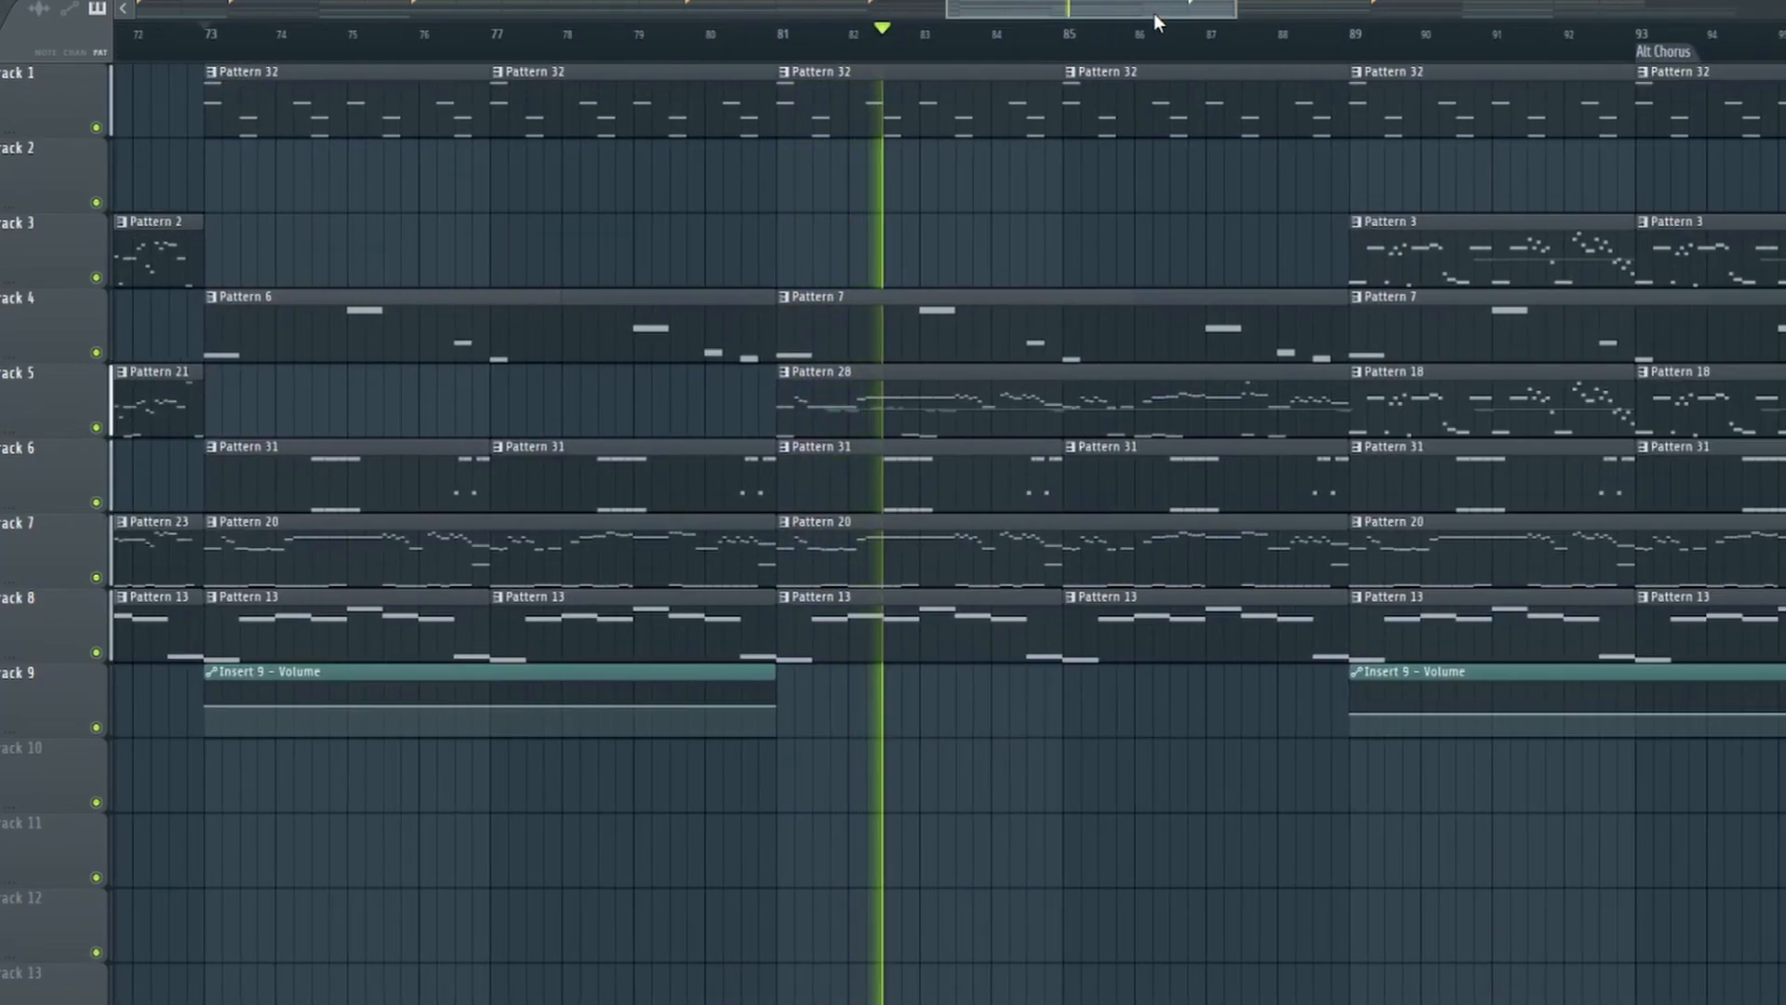
double_click(1038, 412)
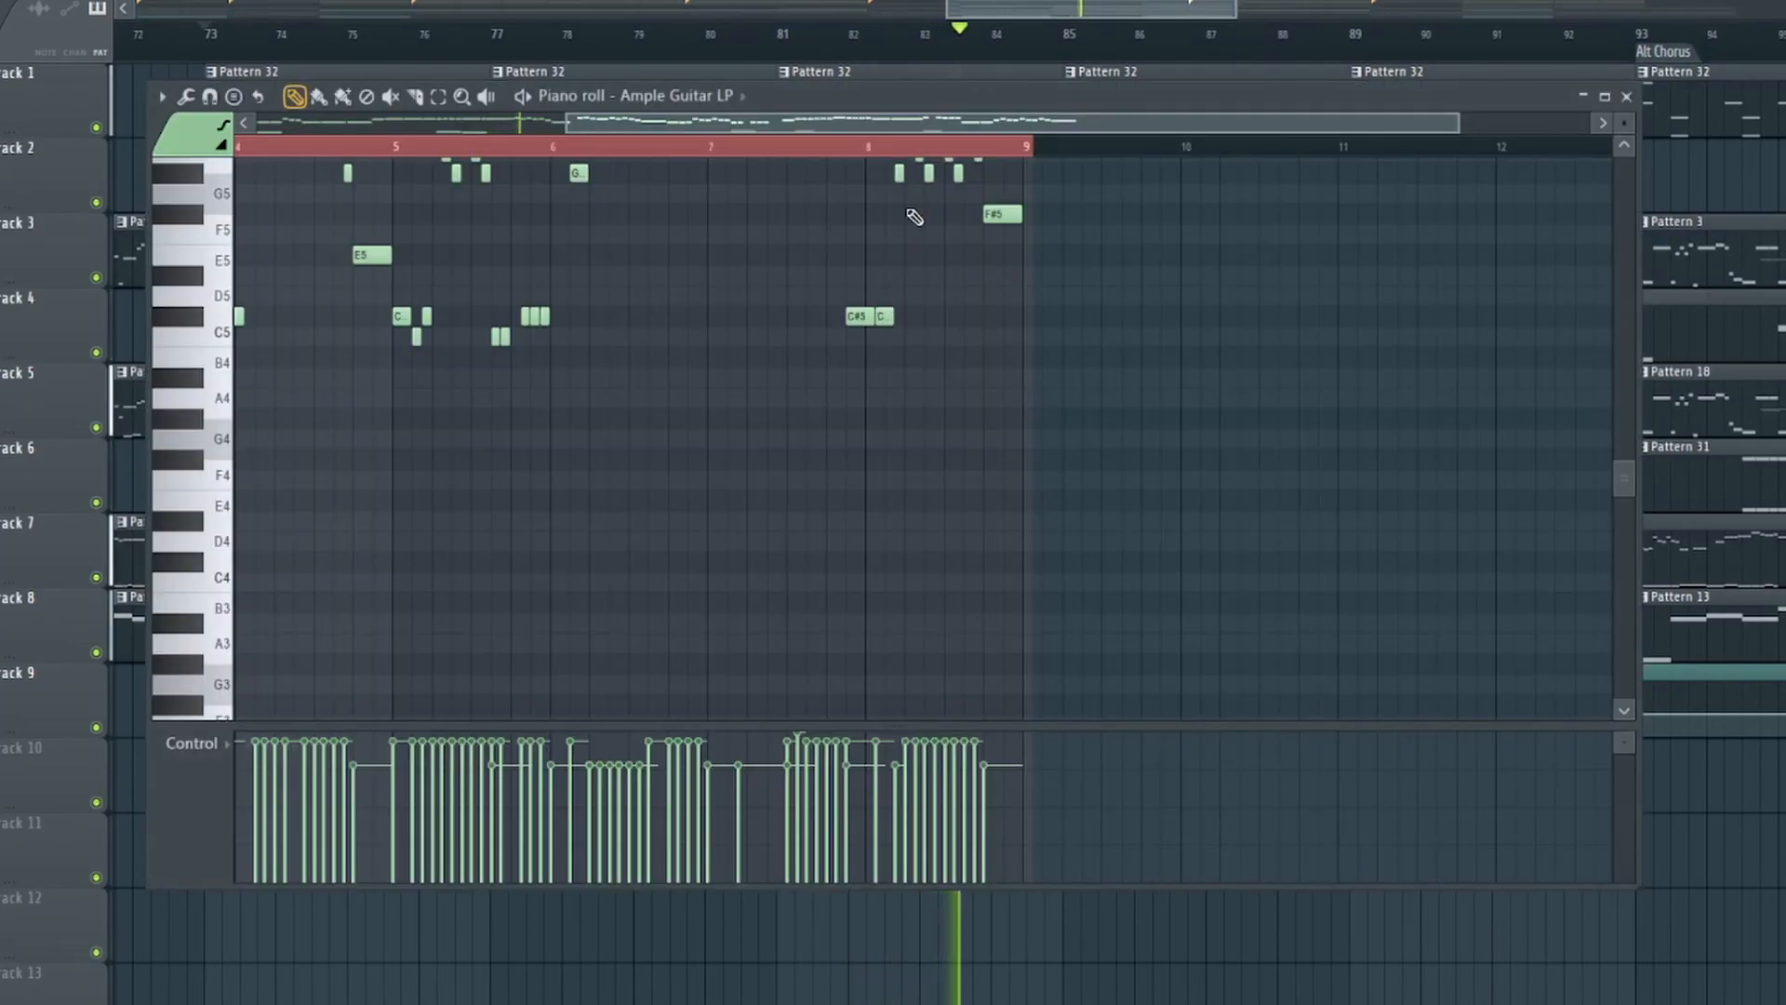
drag(921, 120, 672, 154)
click(186, 743)
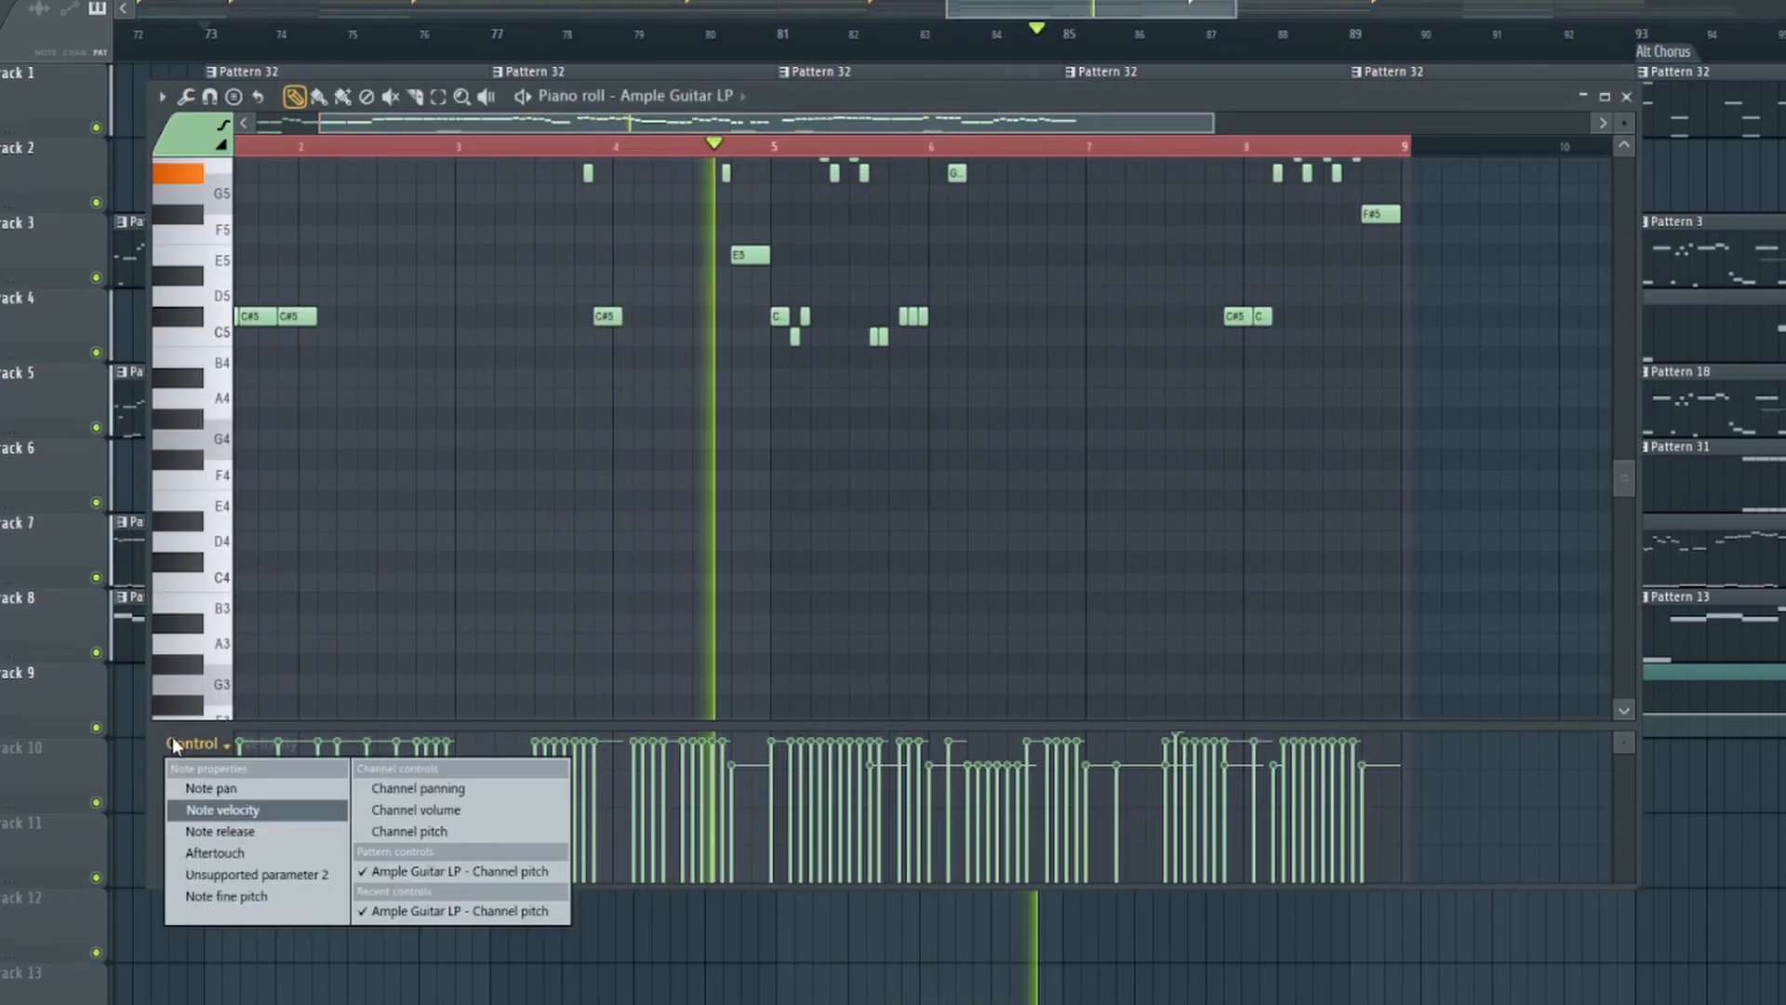
click(419, 830)
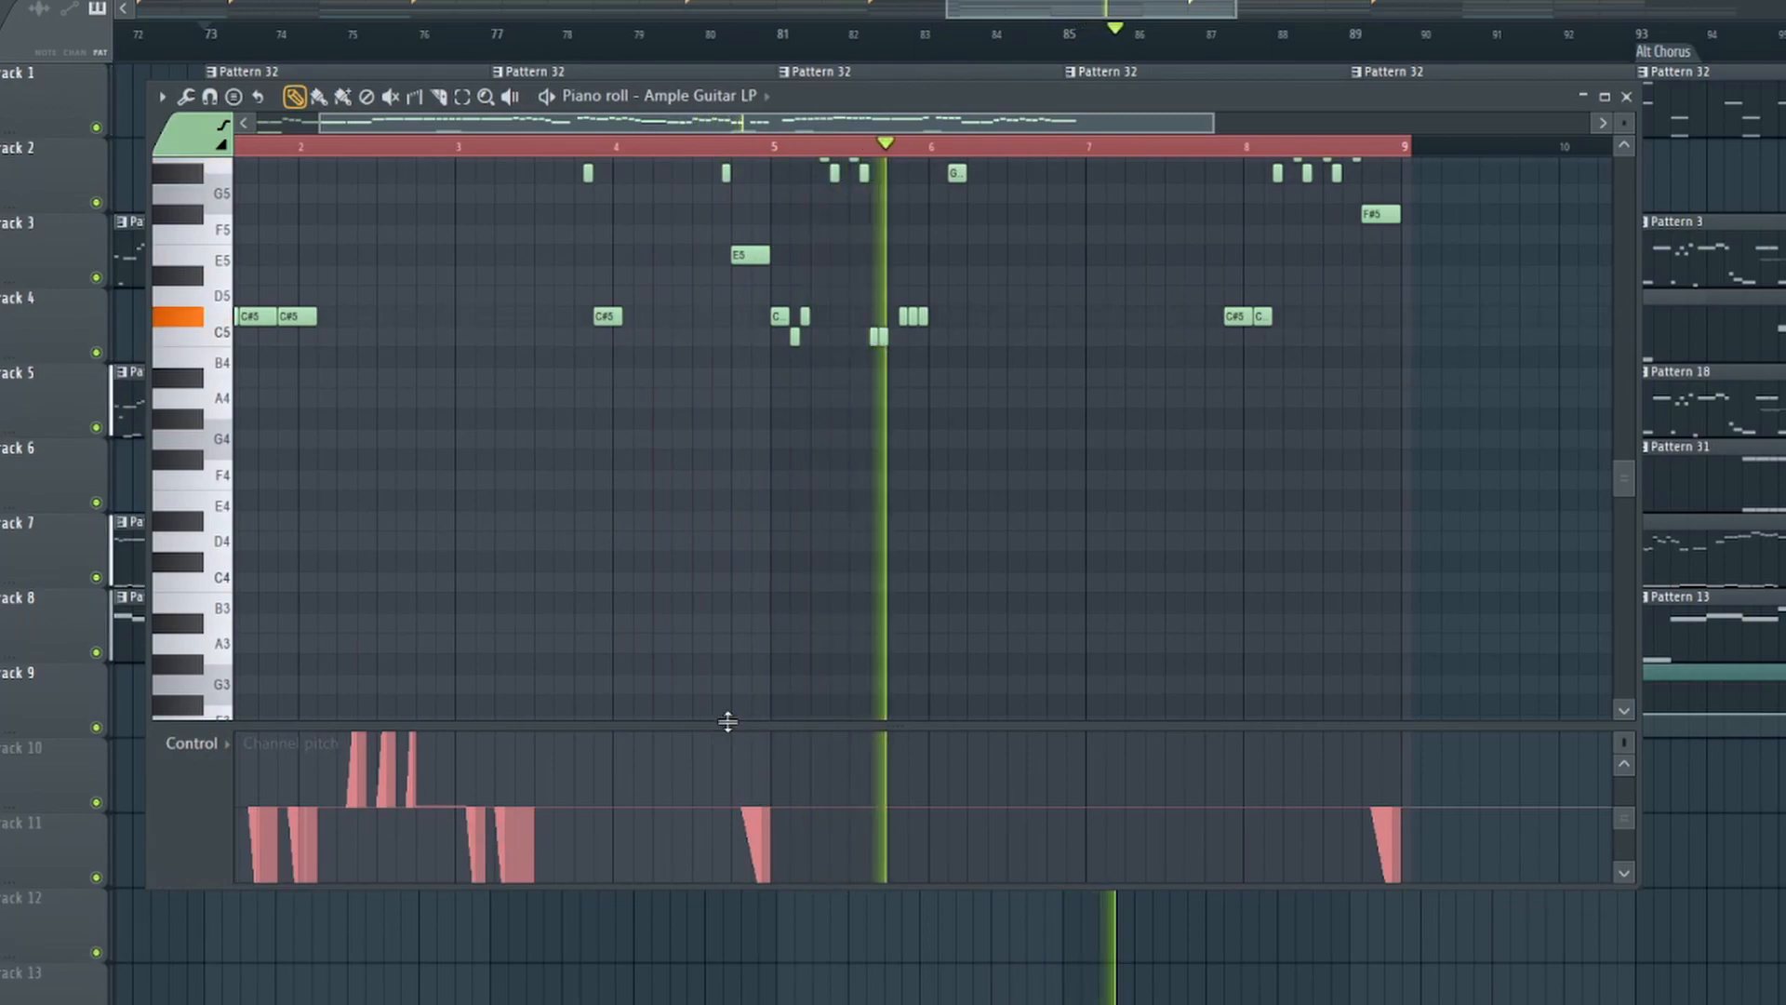
drag(729, 725, 738, 686)
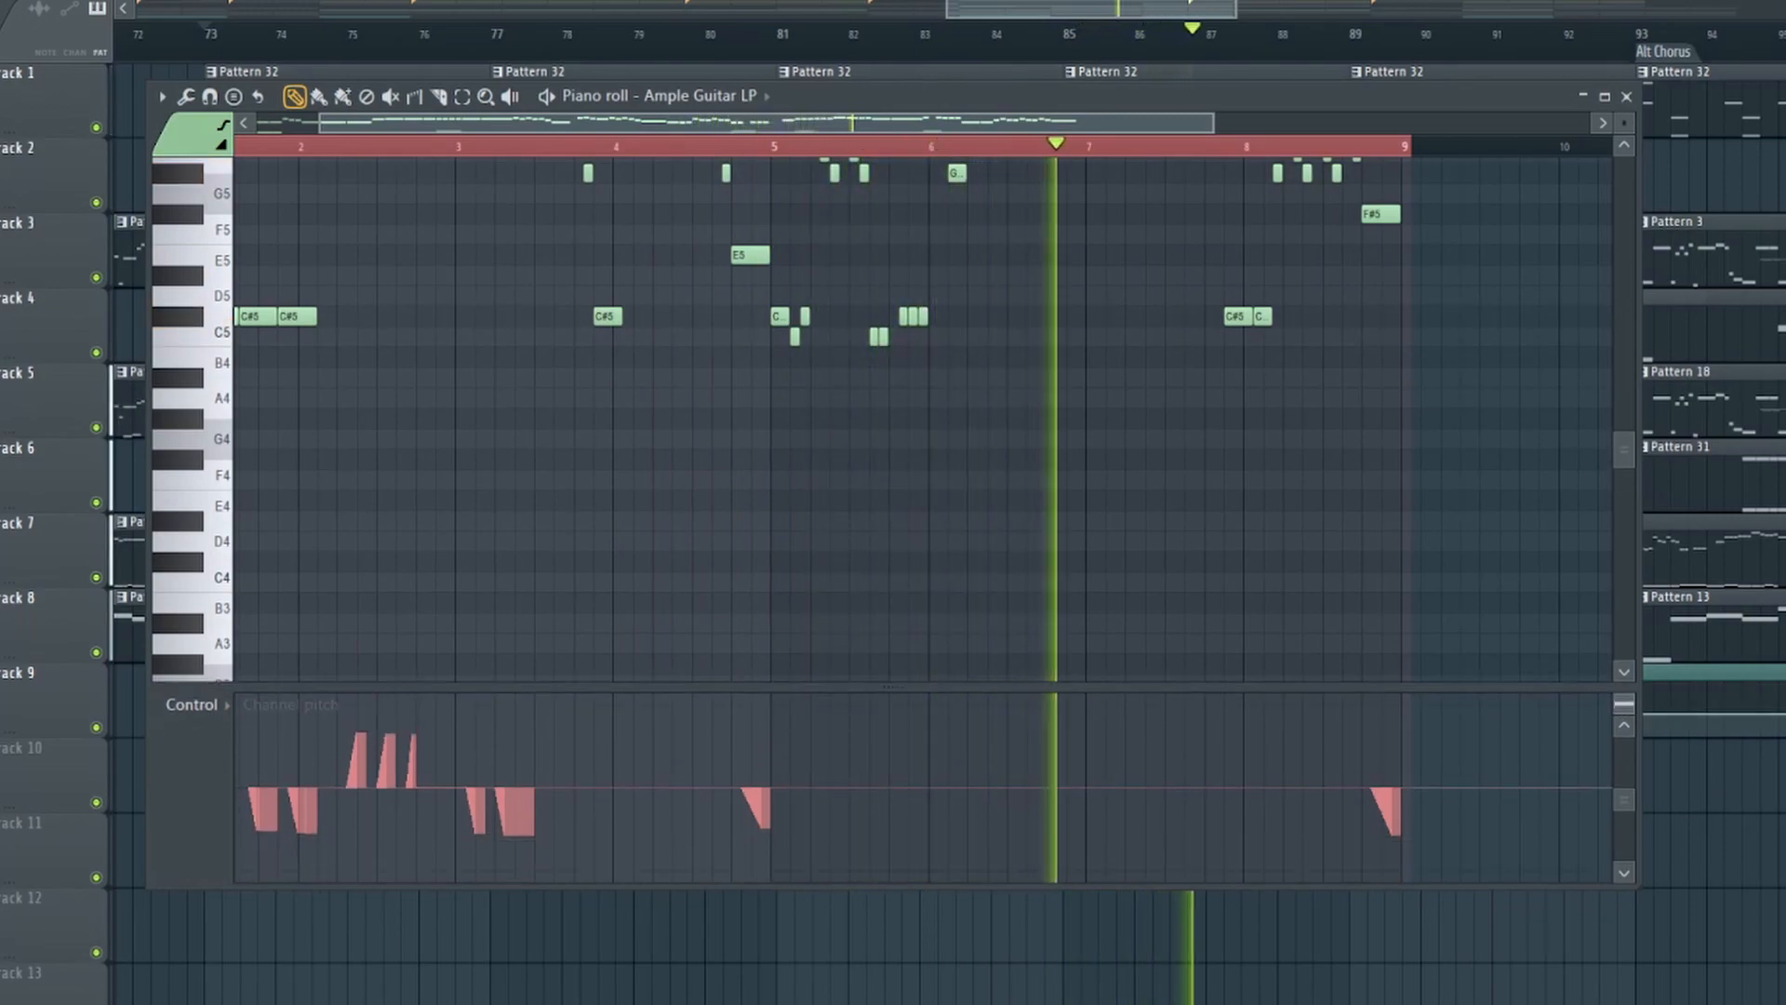
click(1627, 97)
- View Track 5's Pattern 18 from bar 89 in the piano roll with its channel pitch automation, and close the editor
double_click(1384, 420)
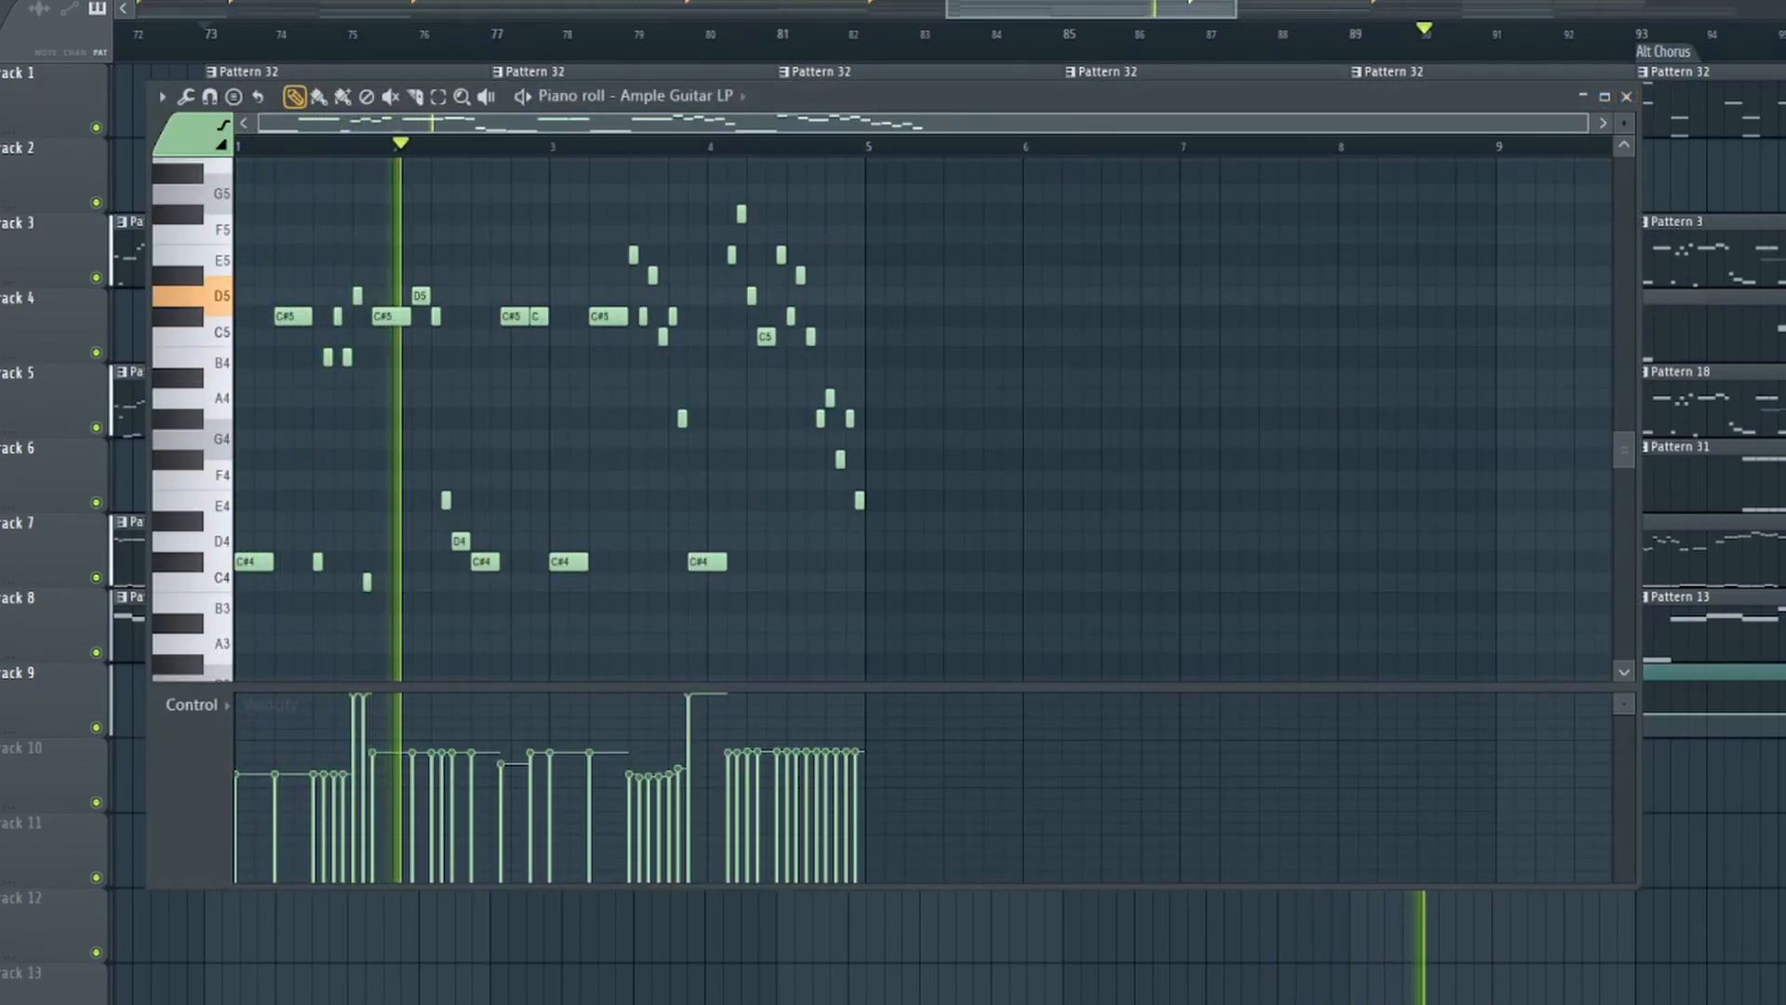
click(195, 704)
click(433, 792)
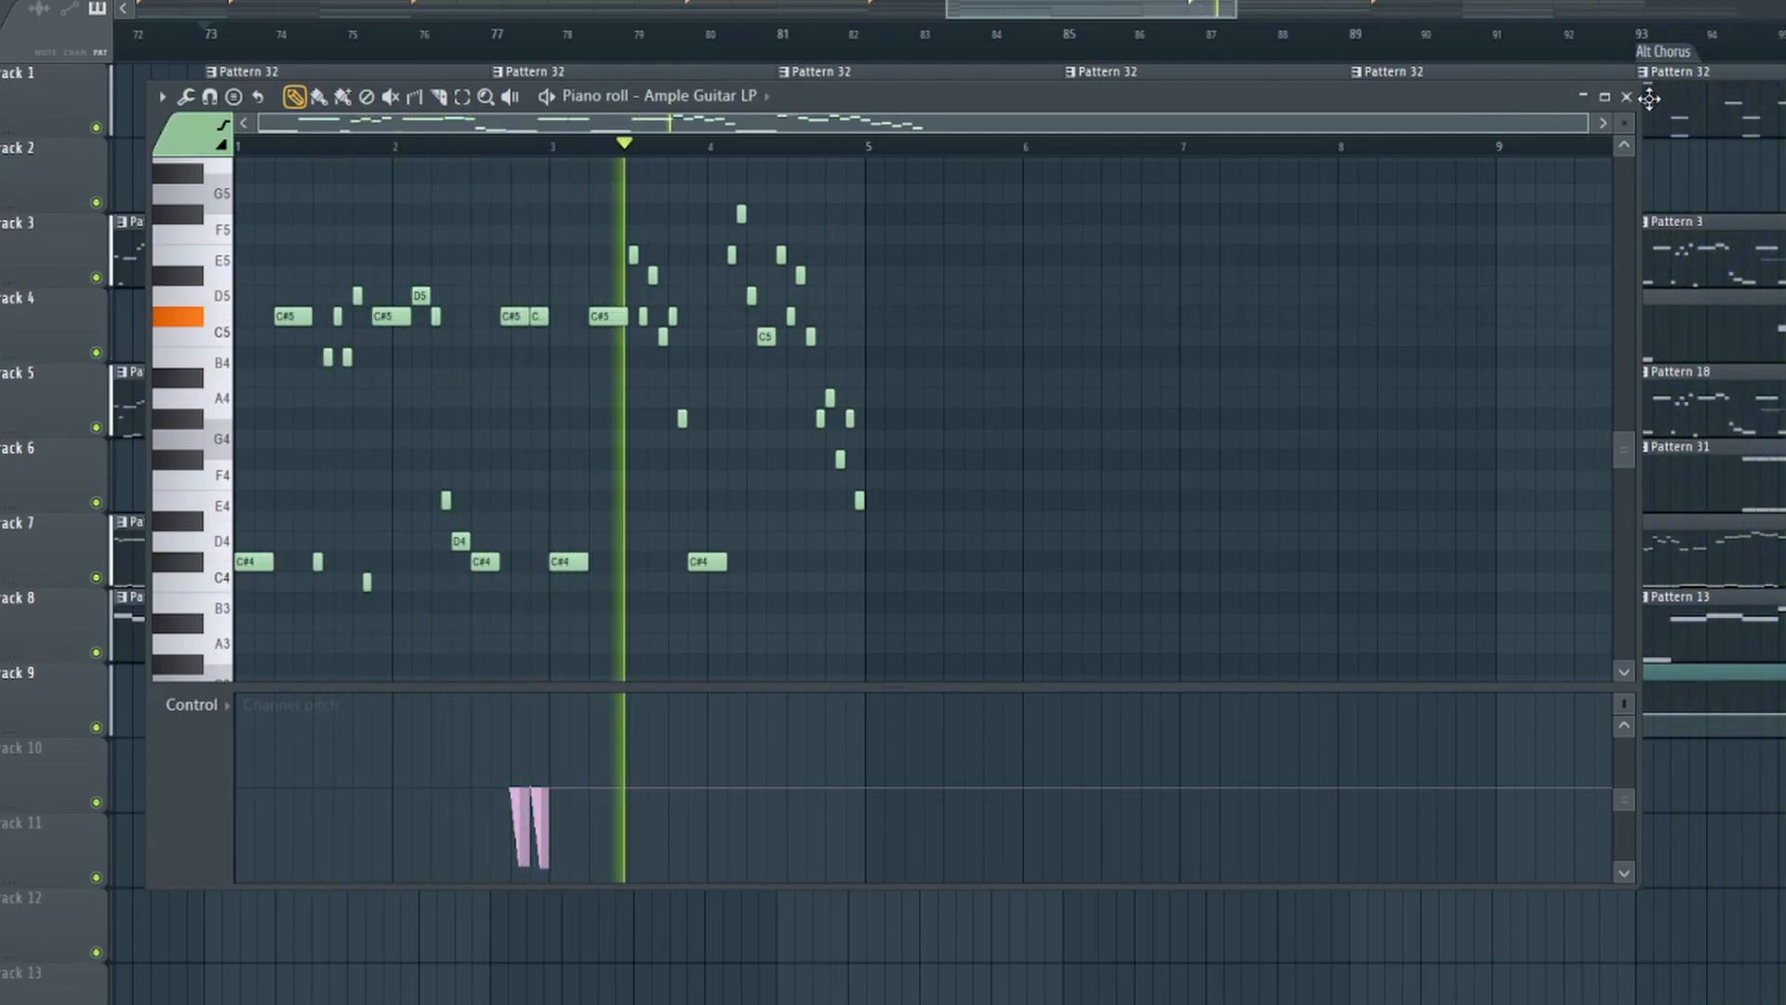
key(F7)
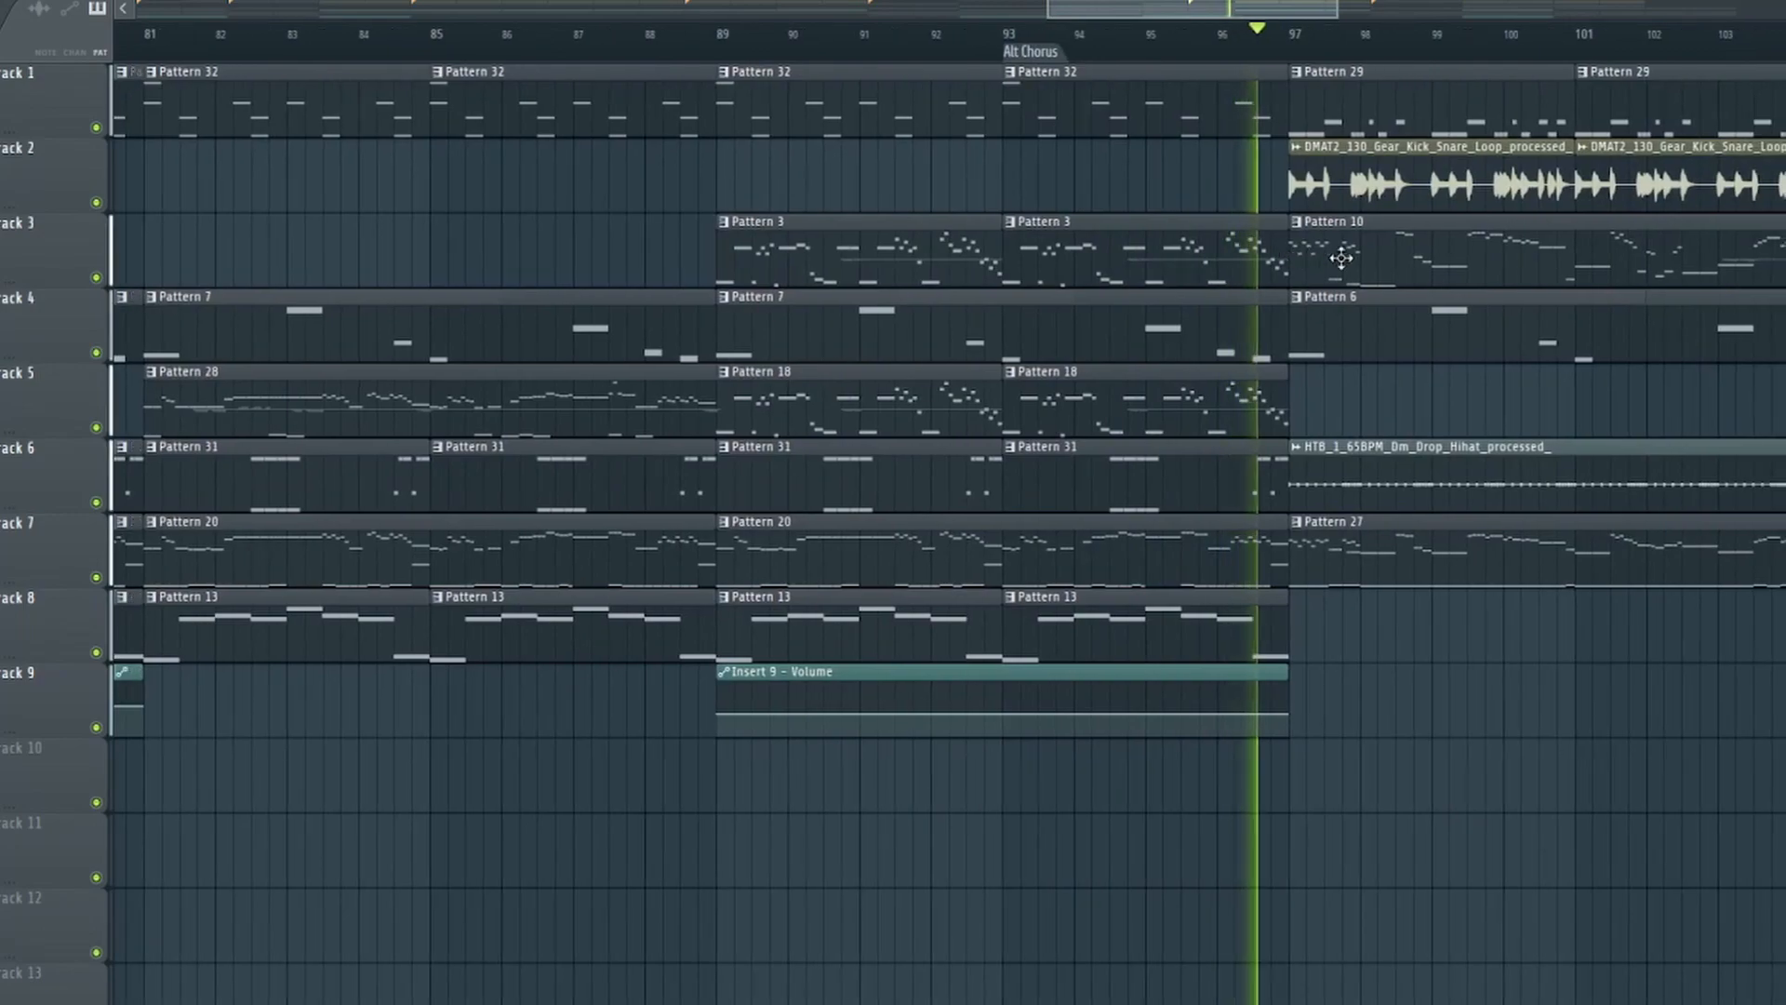
- View Track 3's Pattern 10 Odin II notes from bar 97 in the piano roll, stop playback, and close the editor
key(F7)
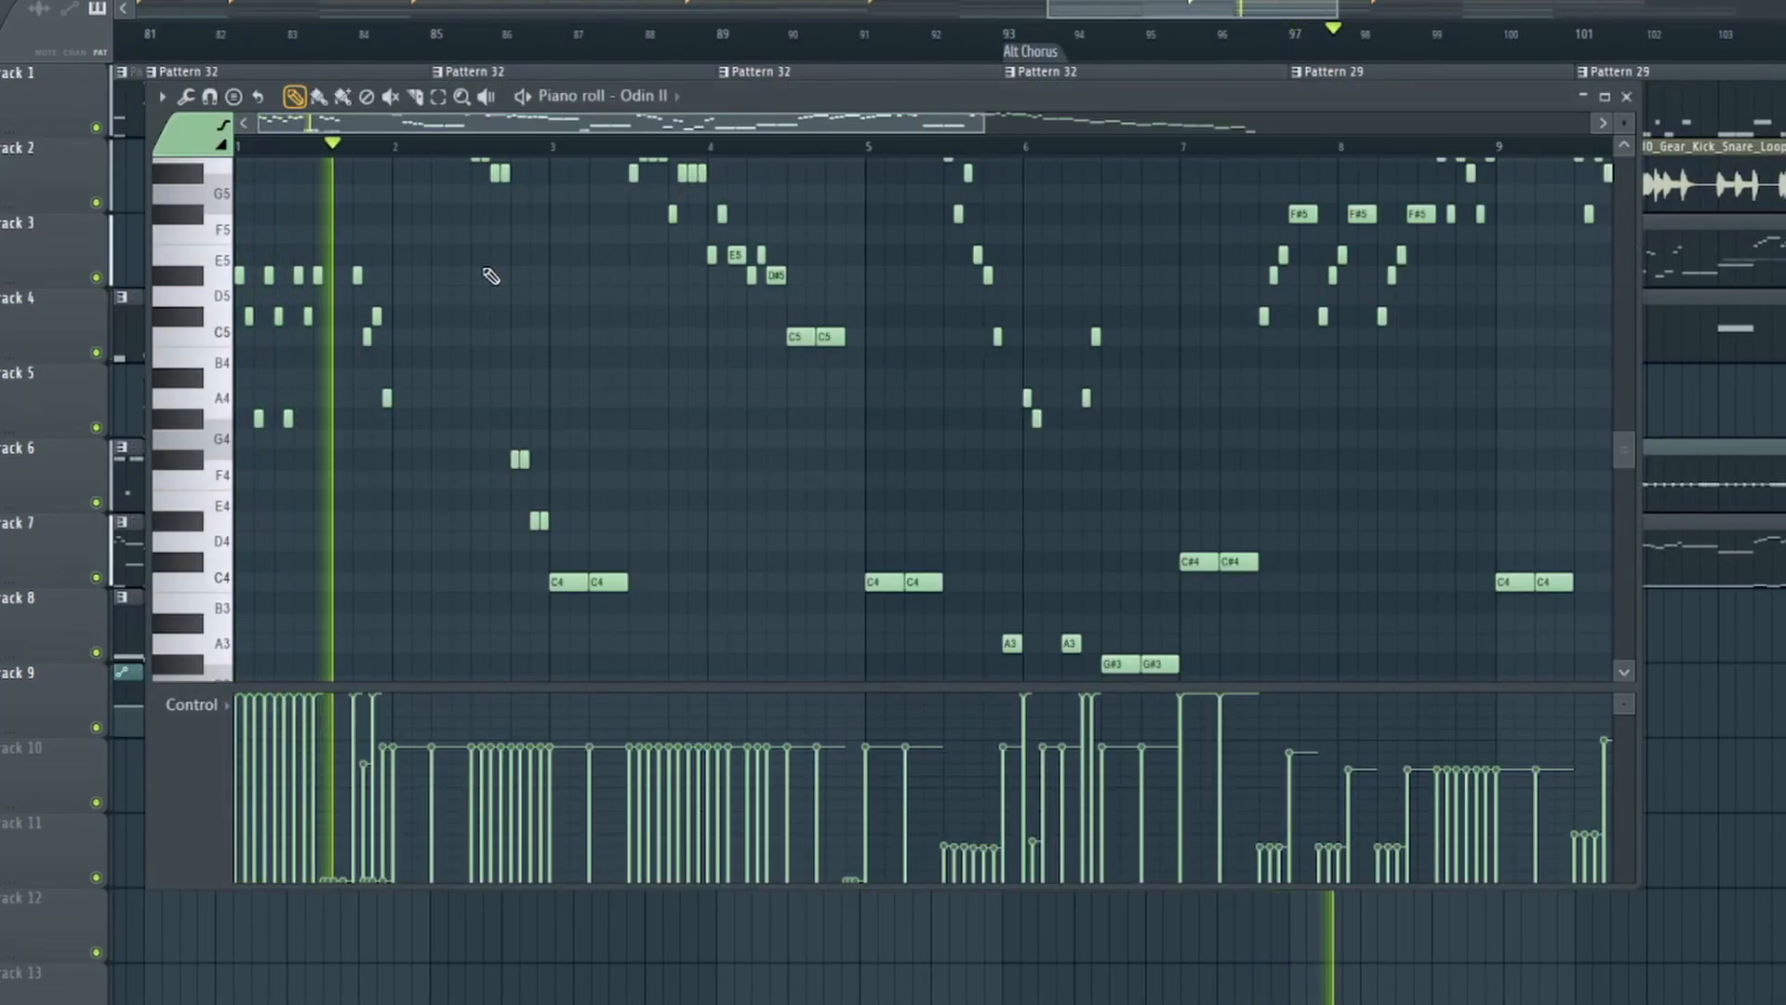
key(space)
click(1627, 97)
- Examine the whole arrangement in the playlist, from the Intro through the Bass & Drum break and Alt Chorus to the Outro
scroll(1411, 42, down, 5)
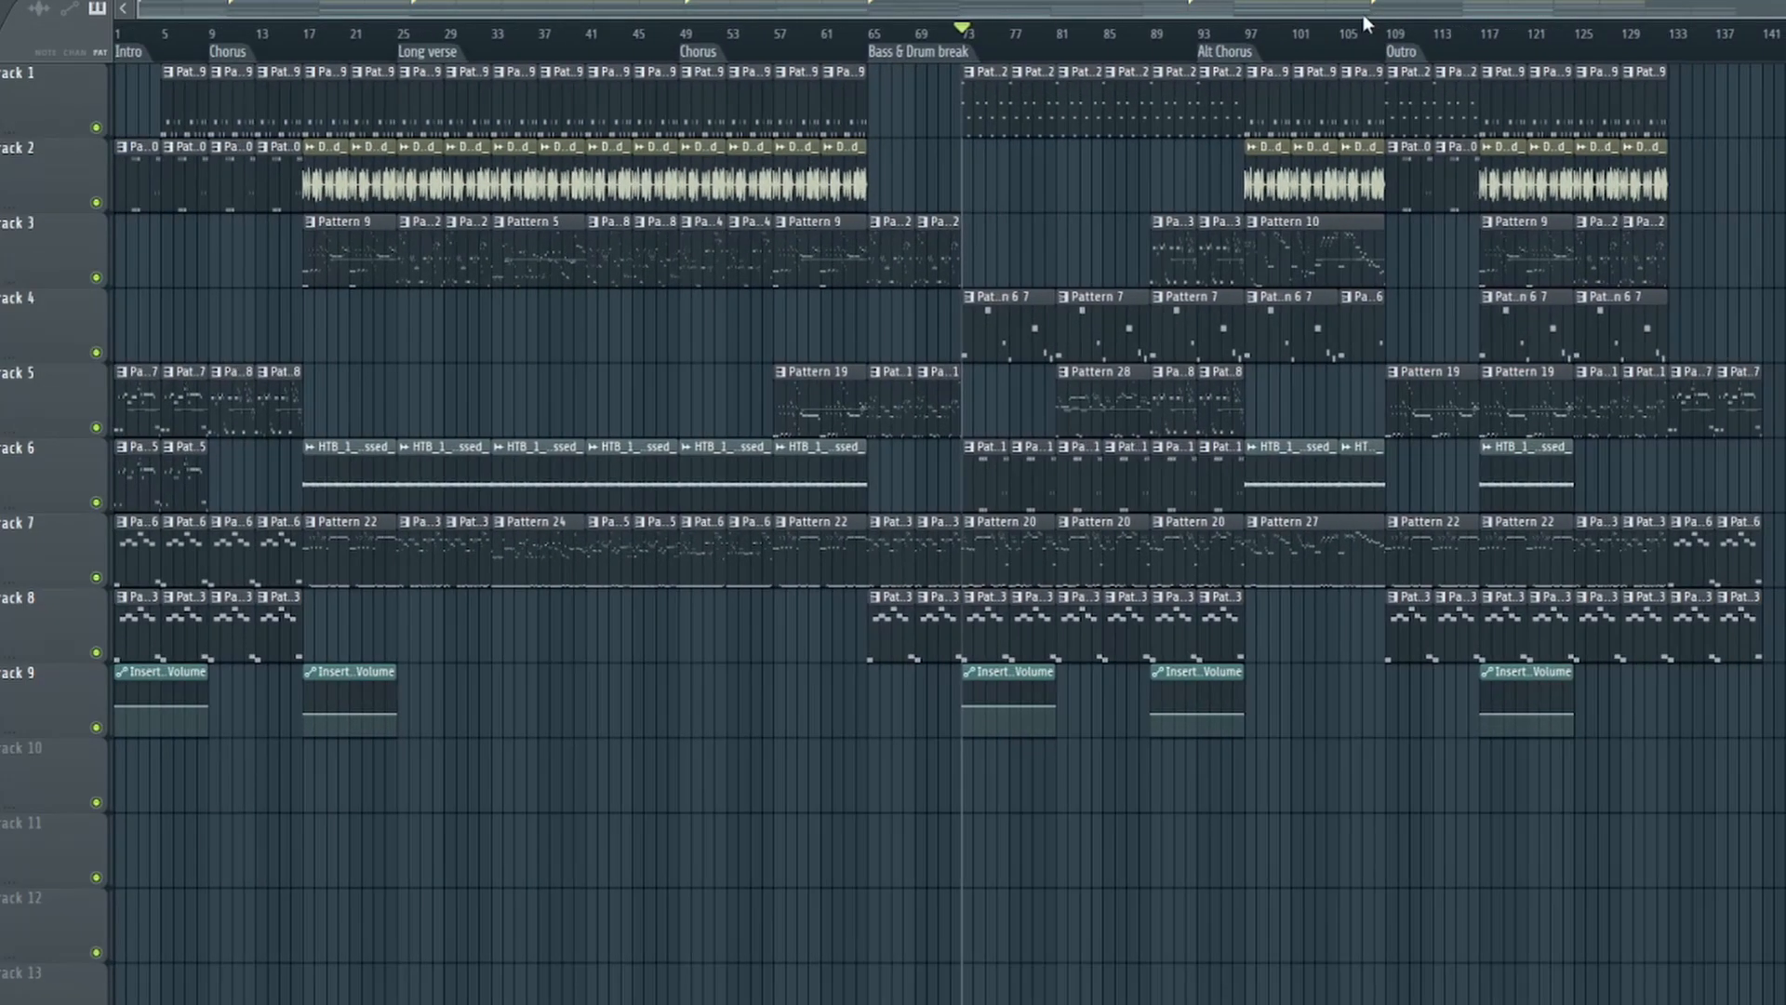
drag(1362, 15, 1458, 29)
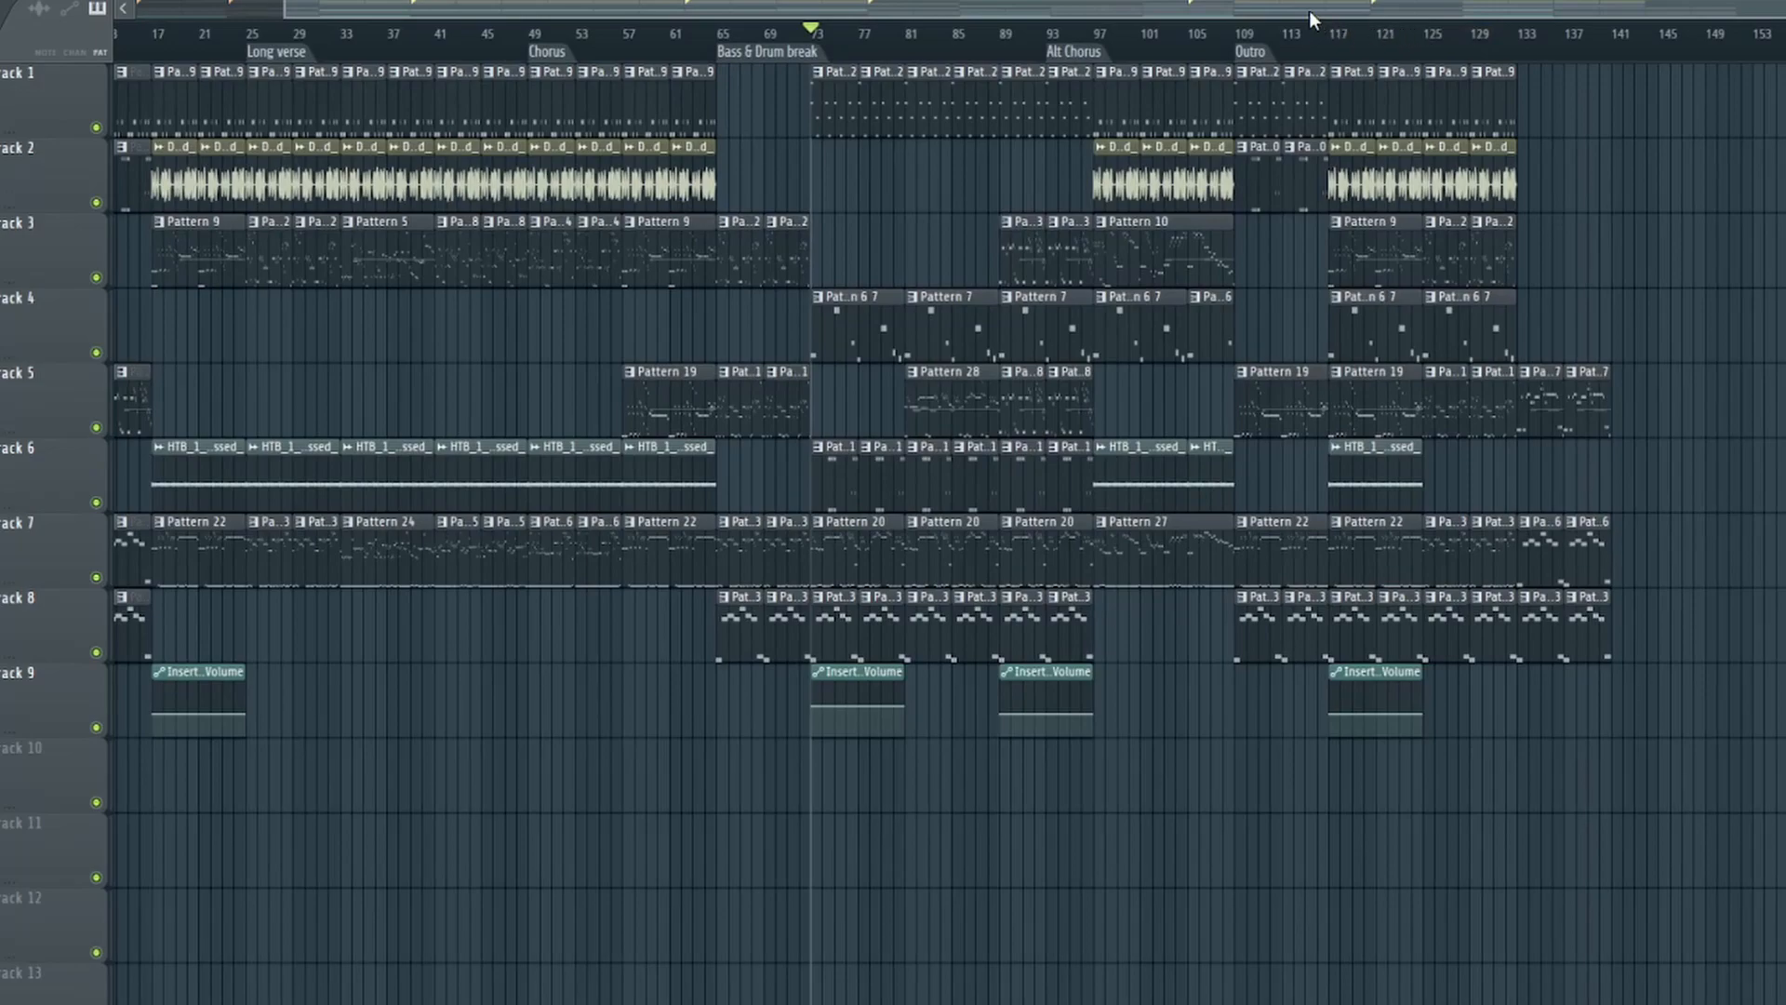
drag(1309, 10, 1369, 15)
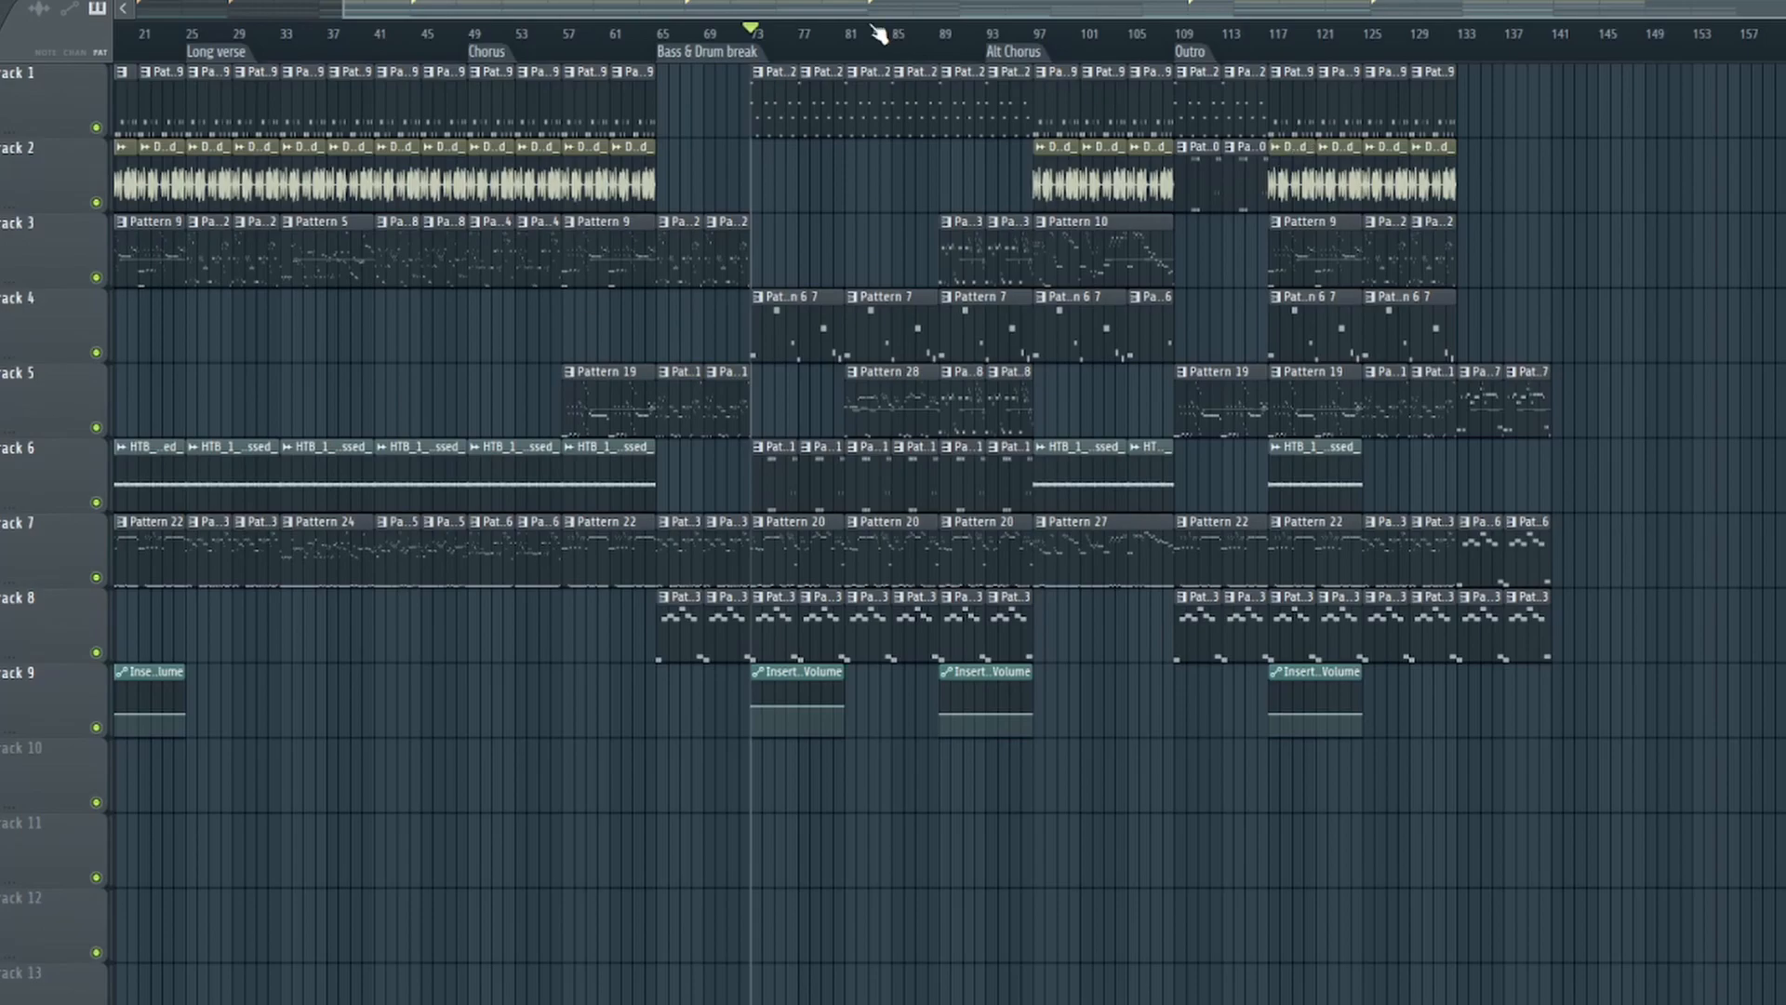
drag(865, 11, 928, 19)
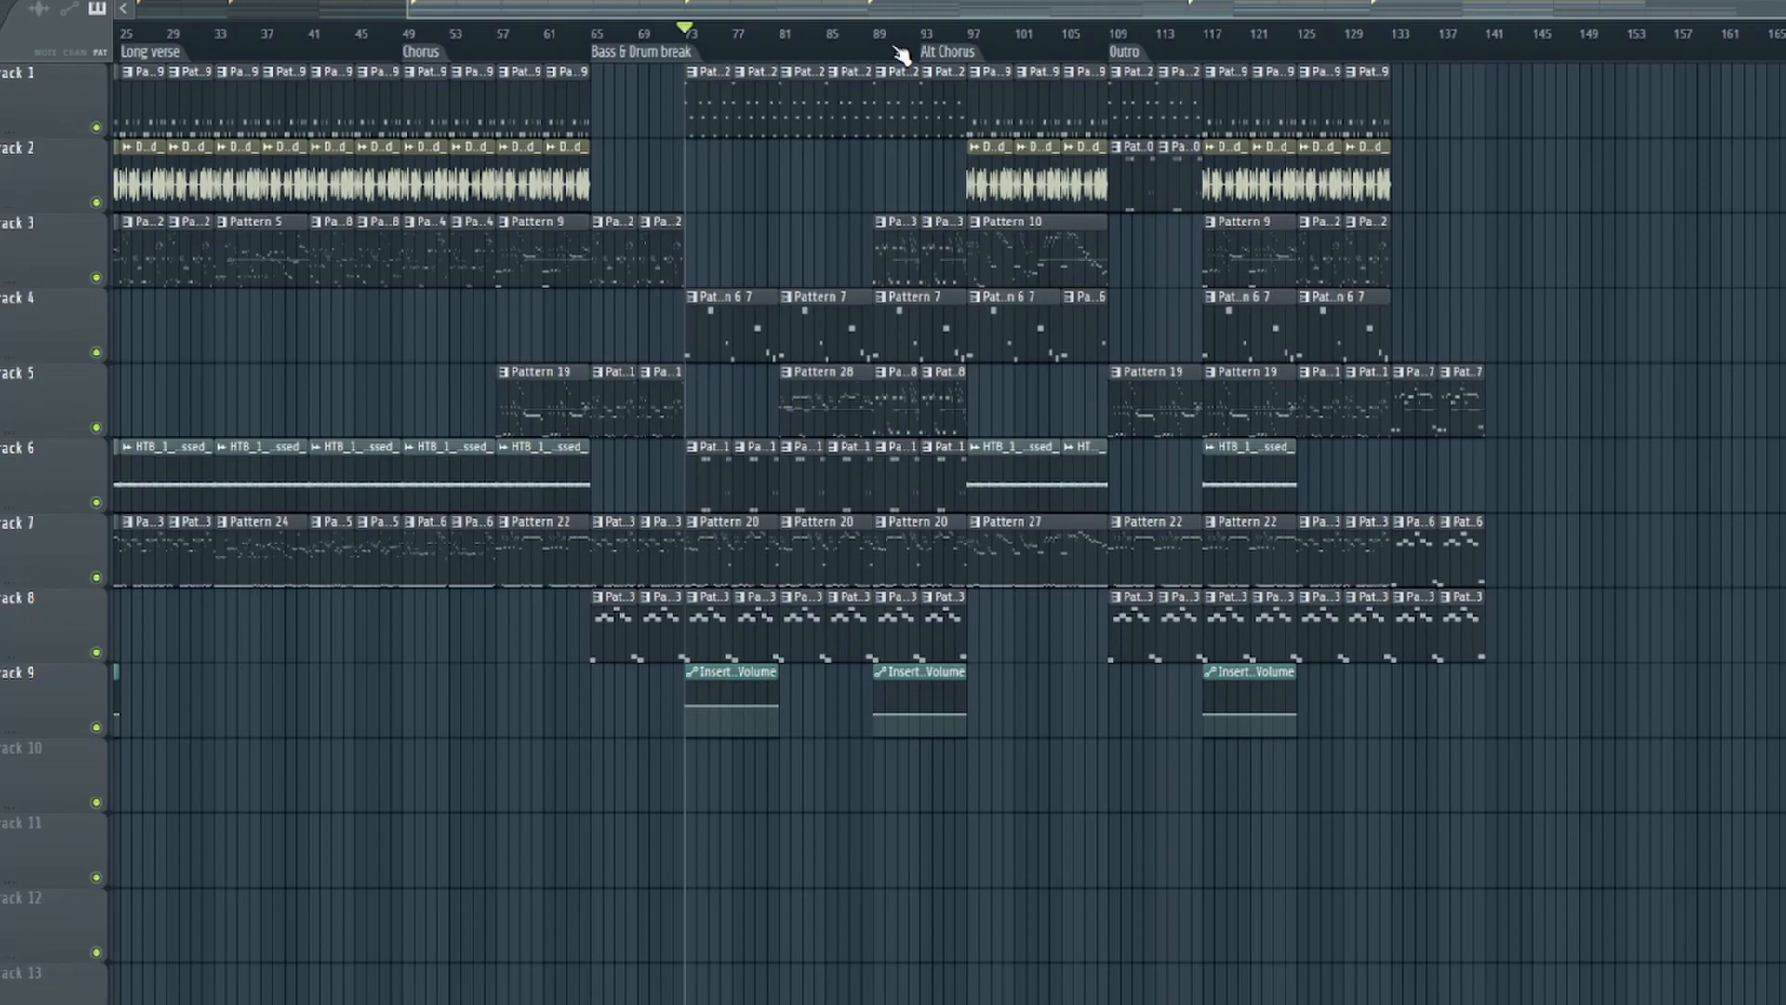